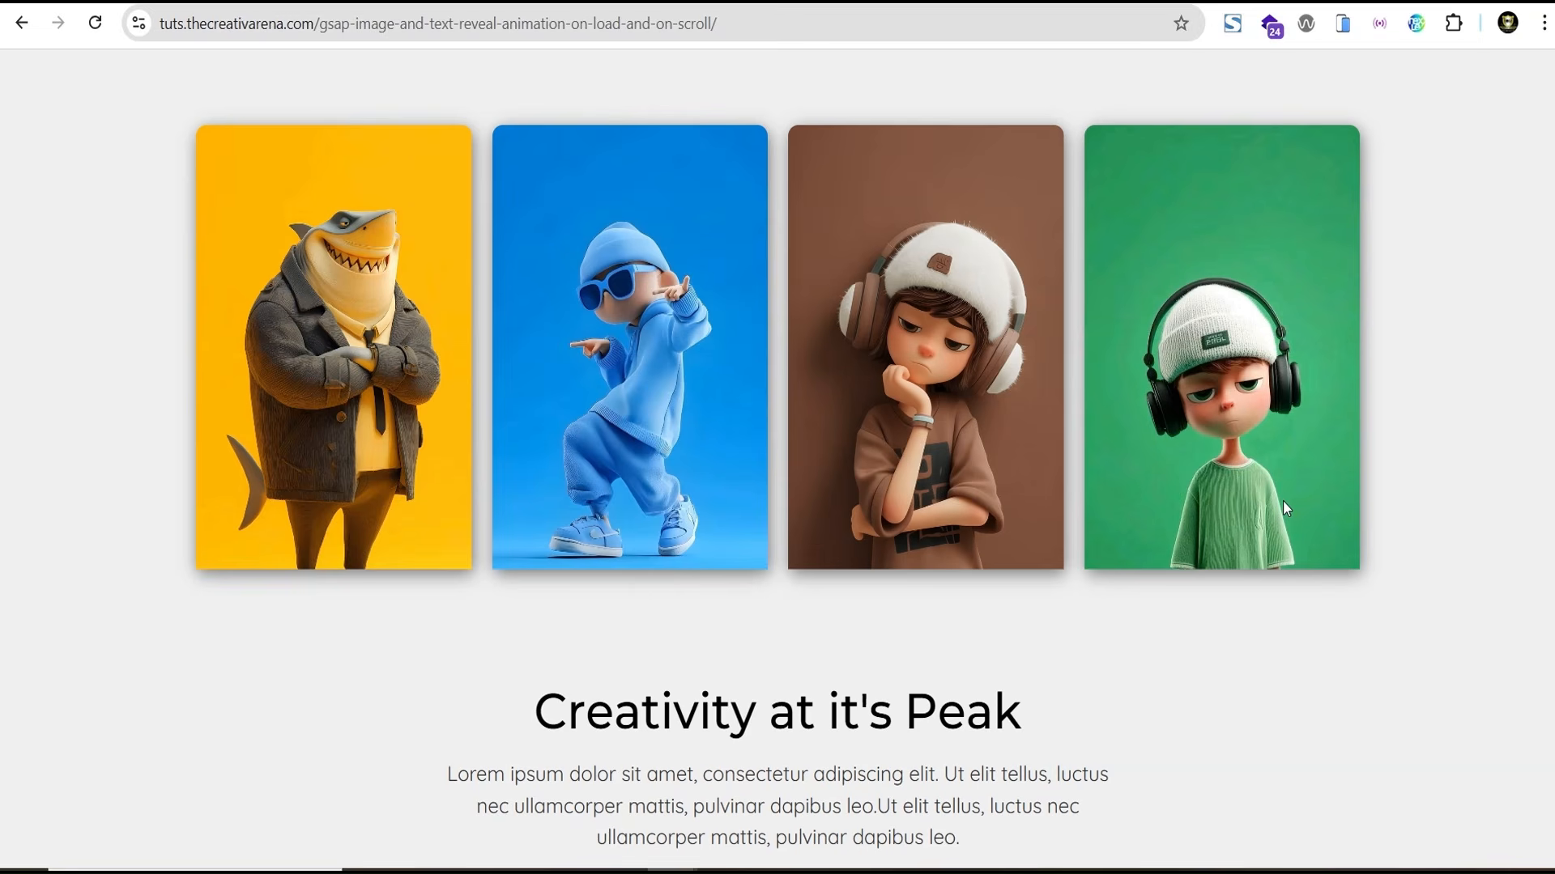
Reload the demo page and scroll through it to examine the image and text reveal animation on load and on scroll
left_click(96, 23)
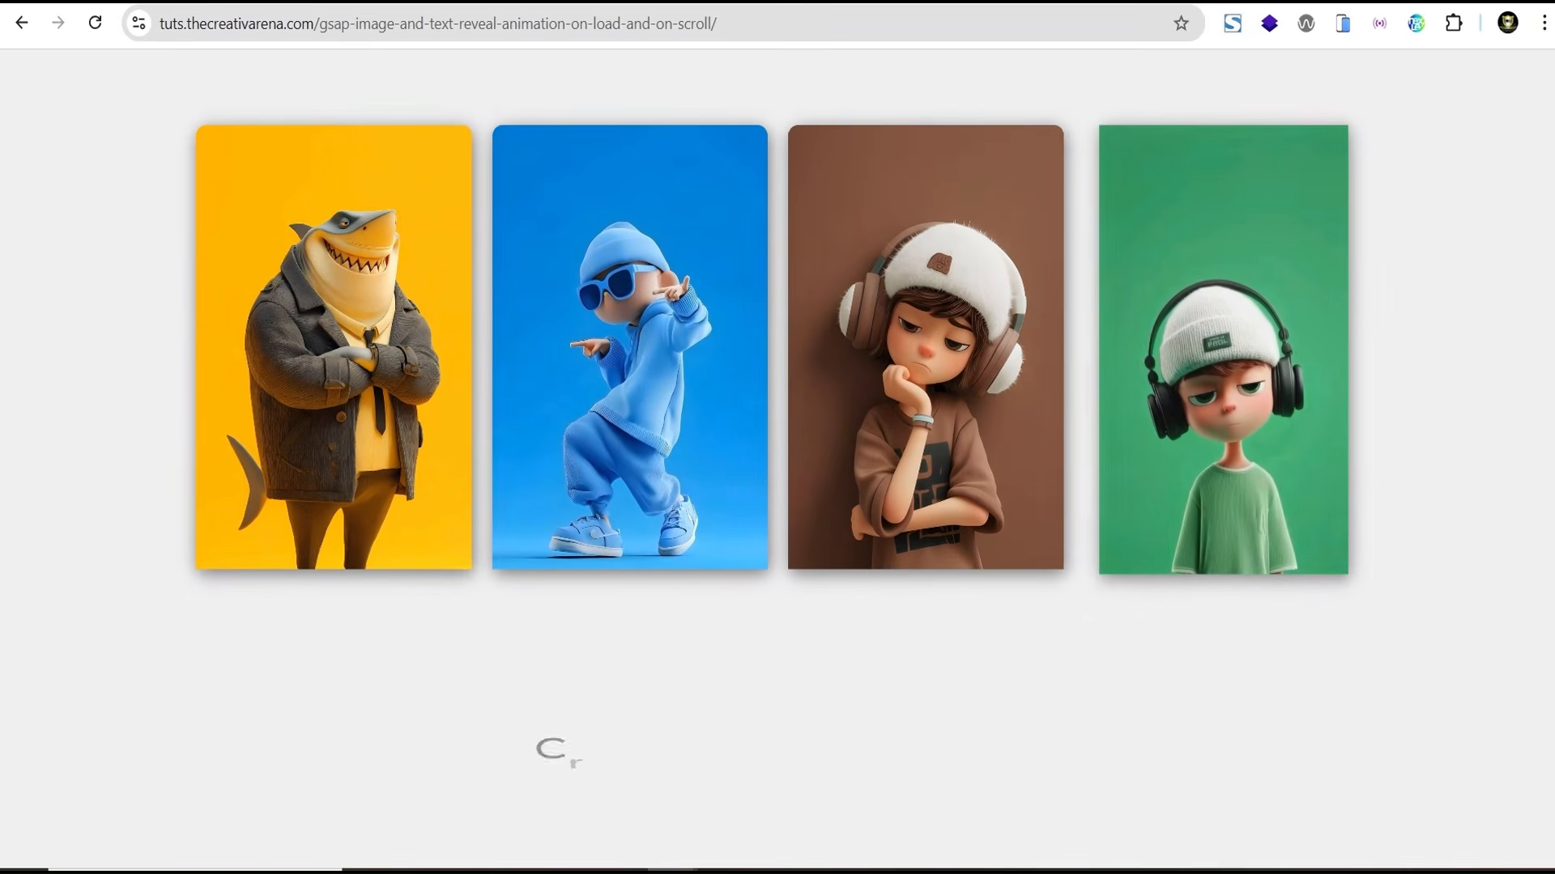
scroll(777, 405, "down", 1)
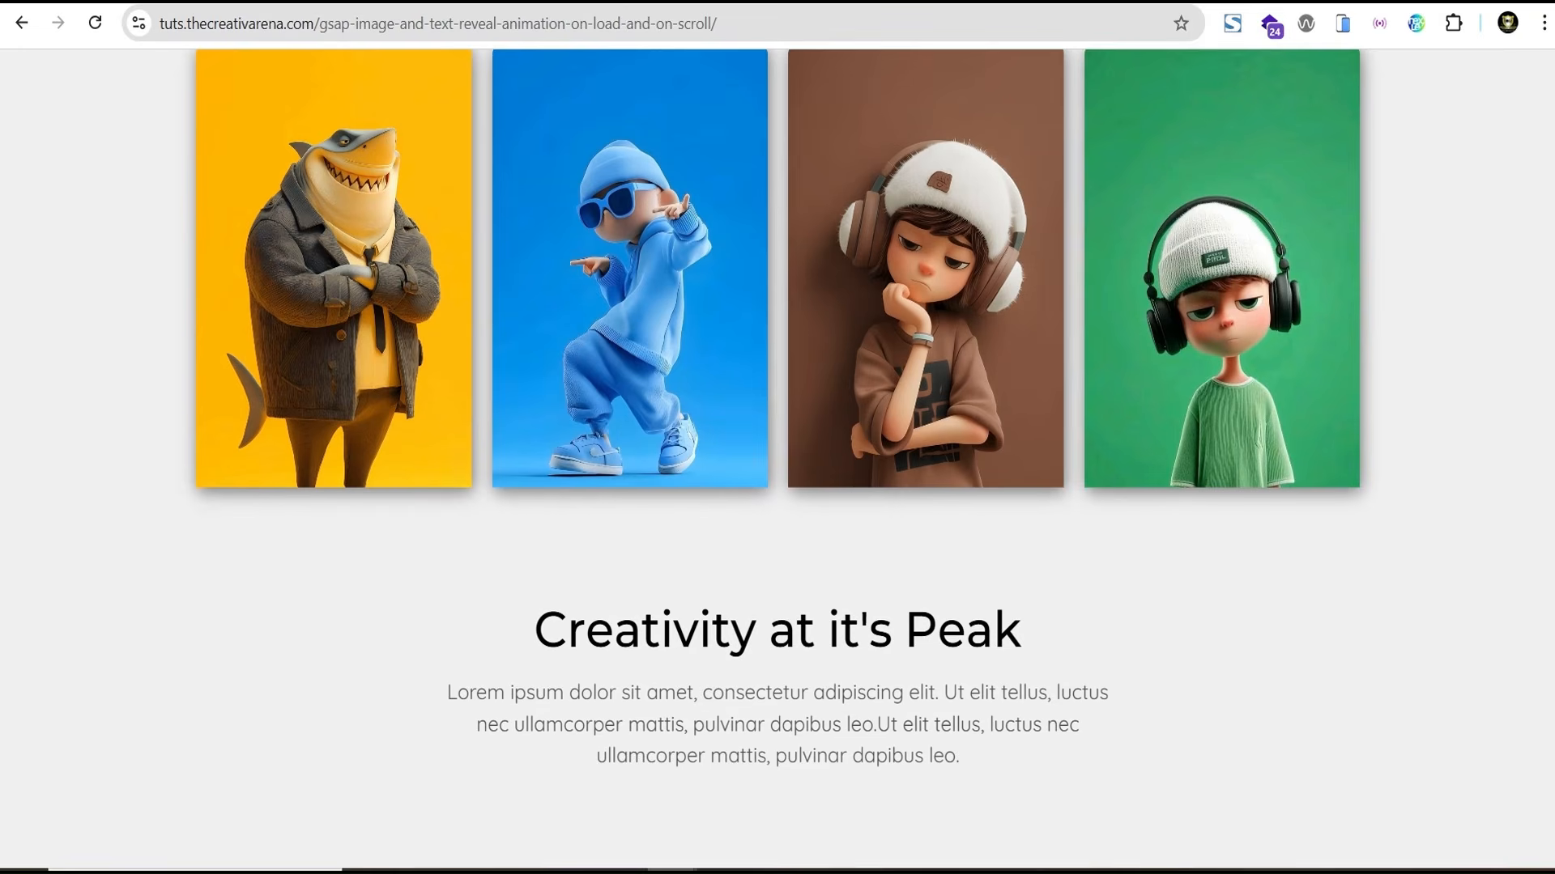
scroll(777, 421, "up", 1)
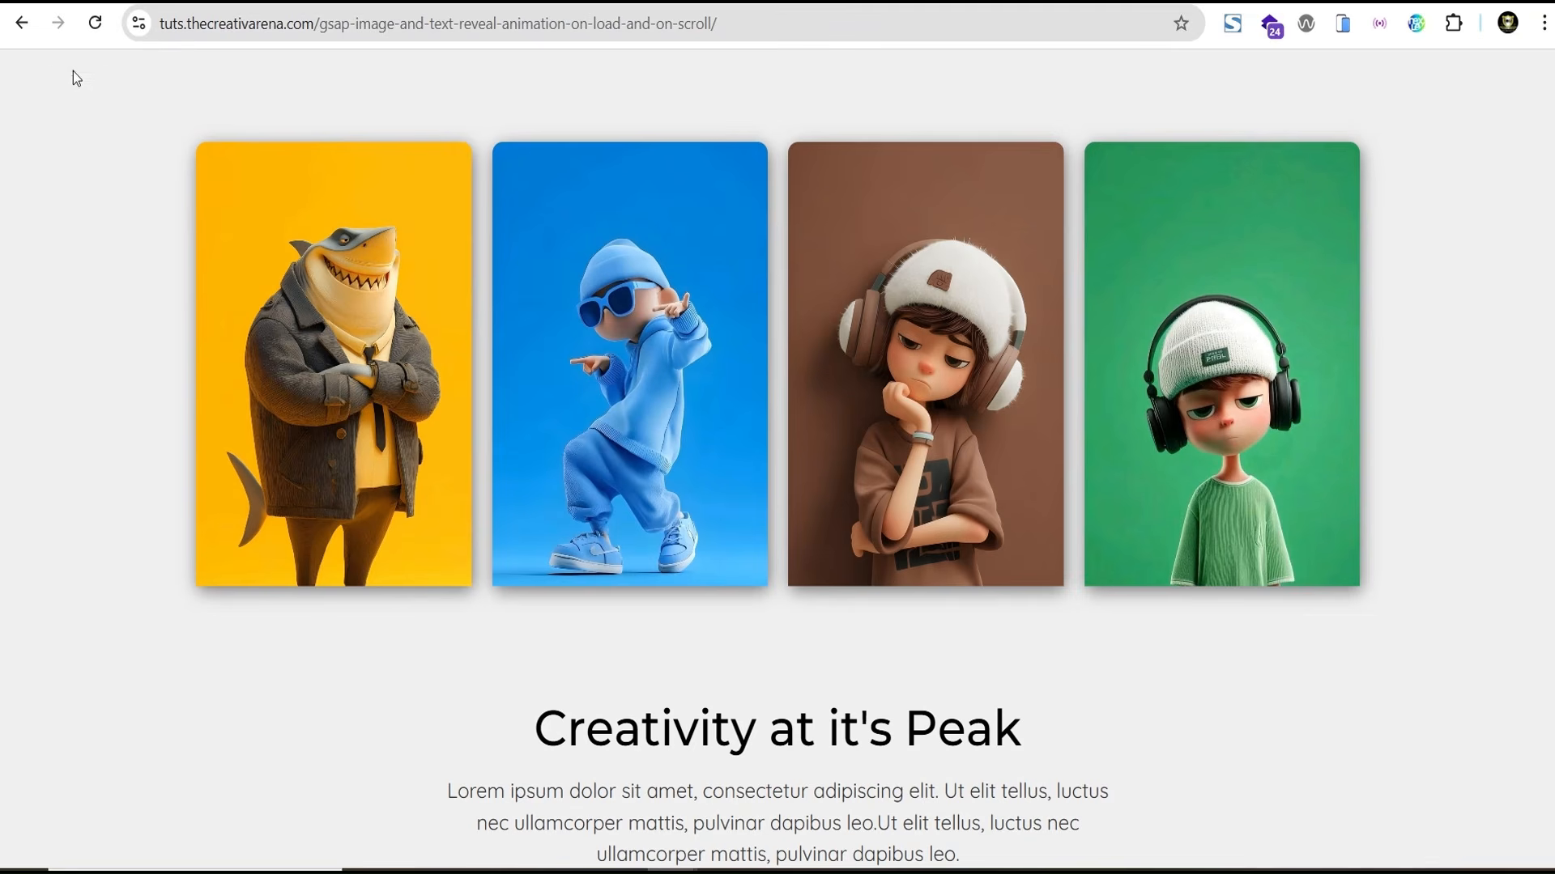
left_click(91, 27)
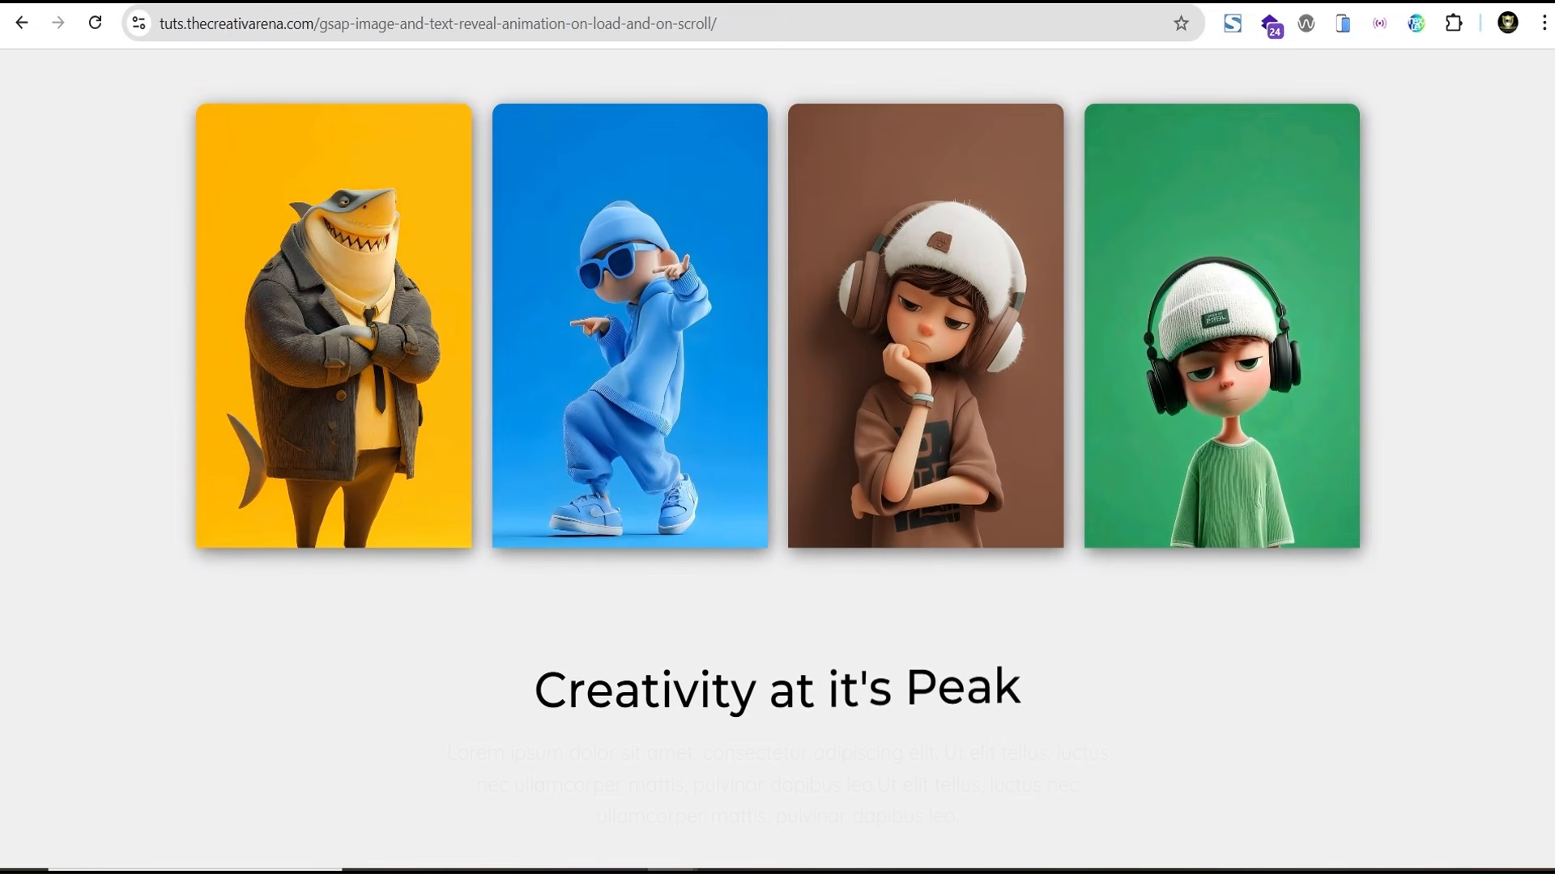
scroll(778, 459, "up", 1)
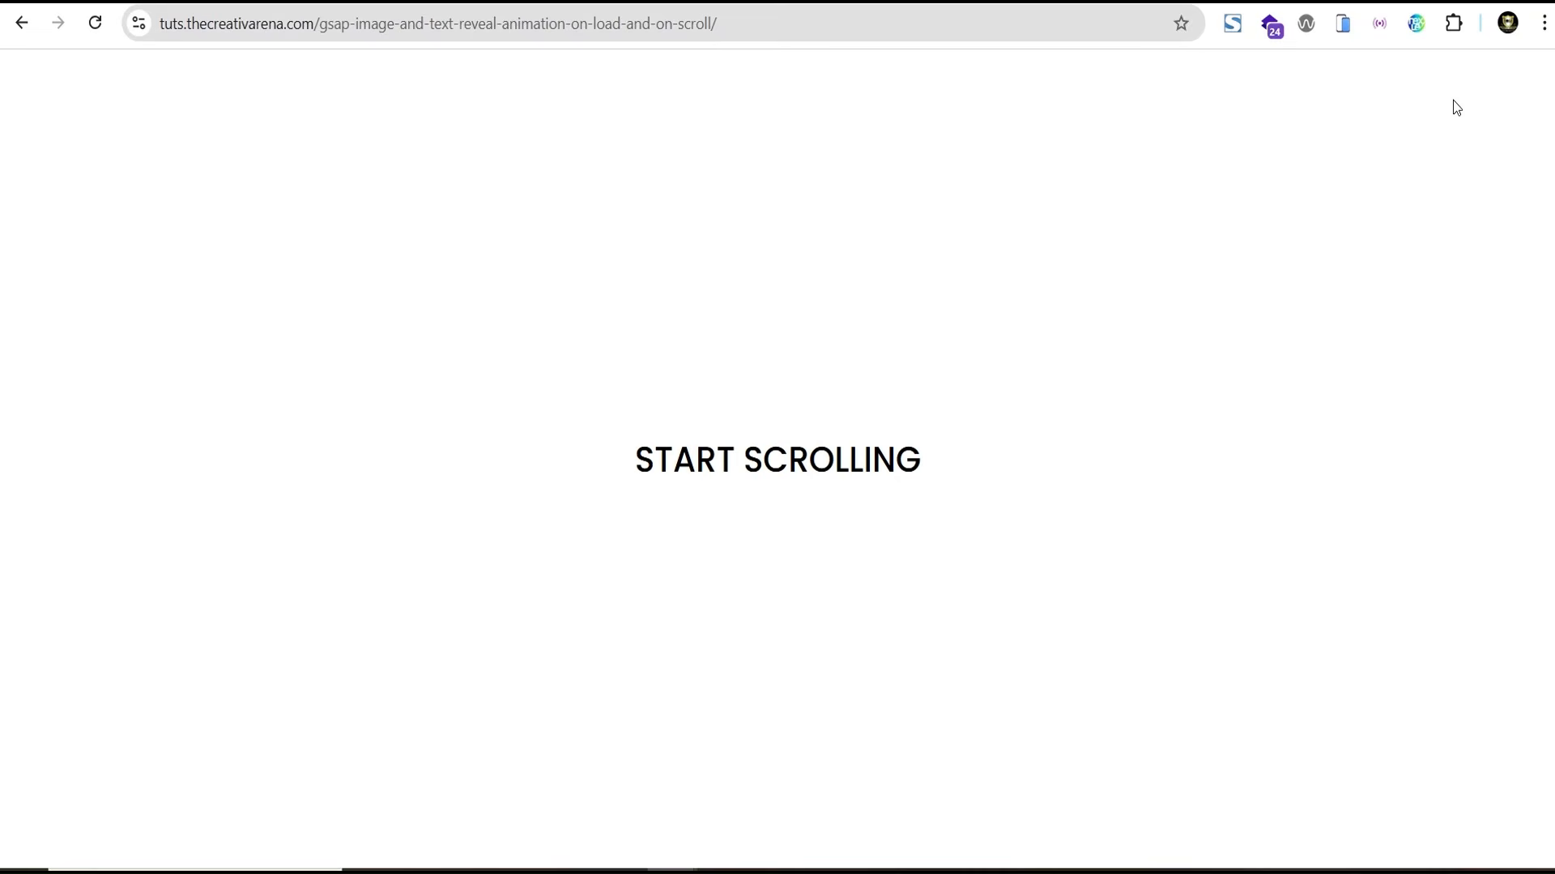
scroll(777, 437, "down", 5)
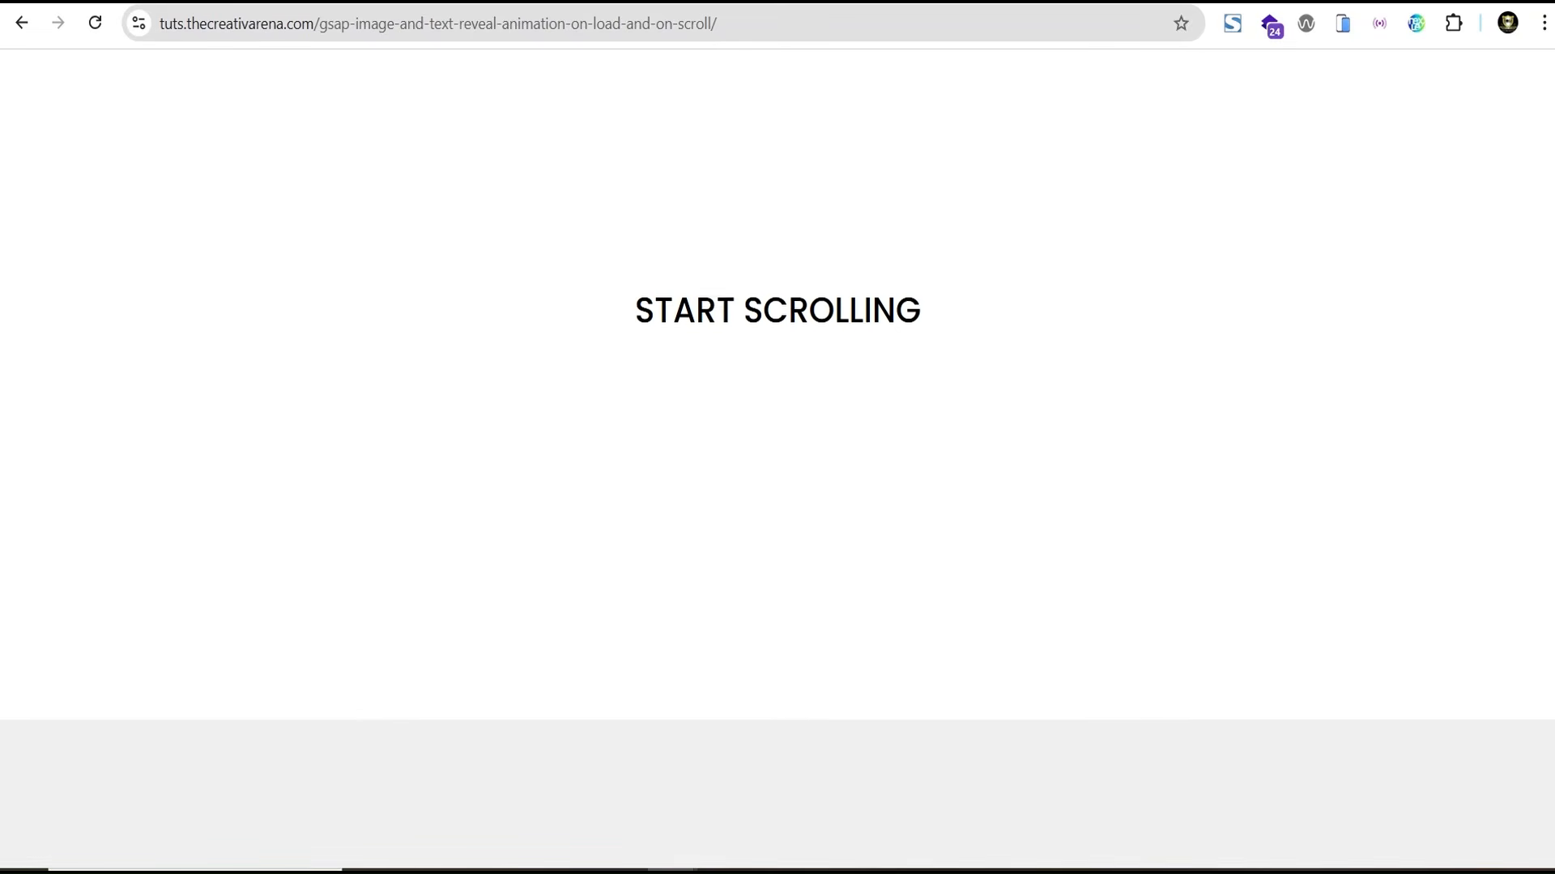
scroll(778, 437, "down", 4)
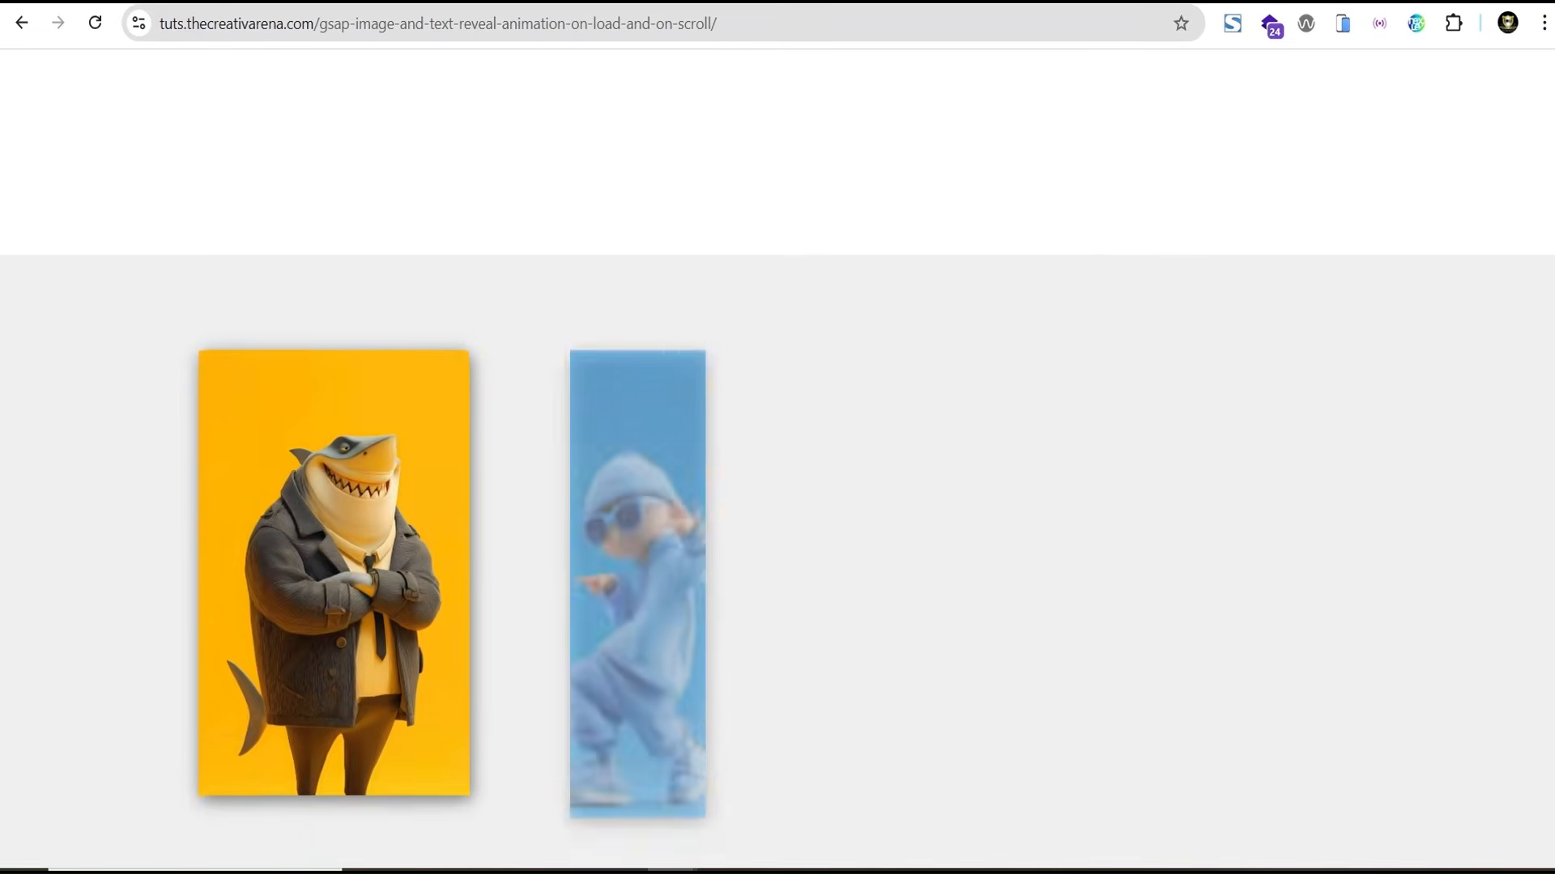
scroll(778, 437, "down", 3)
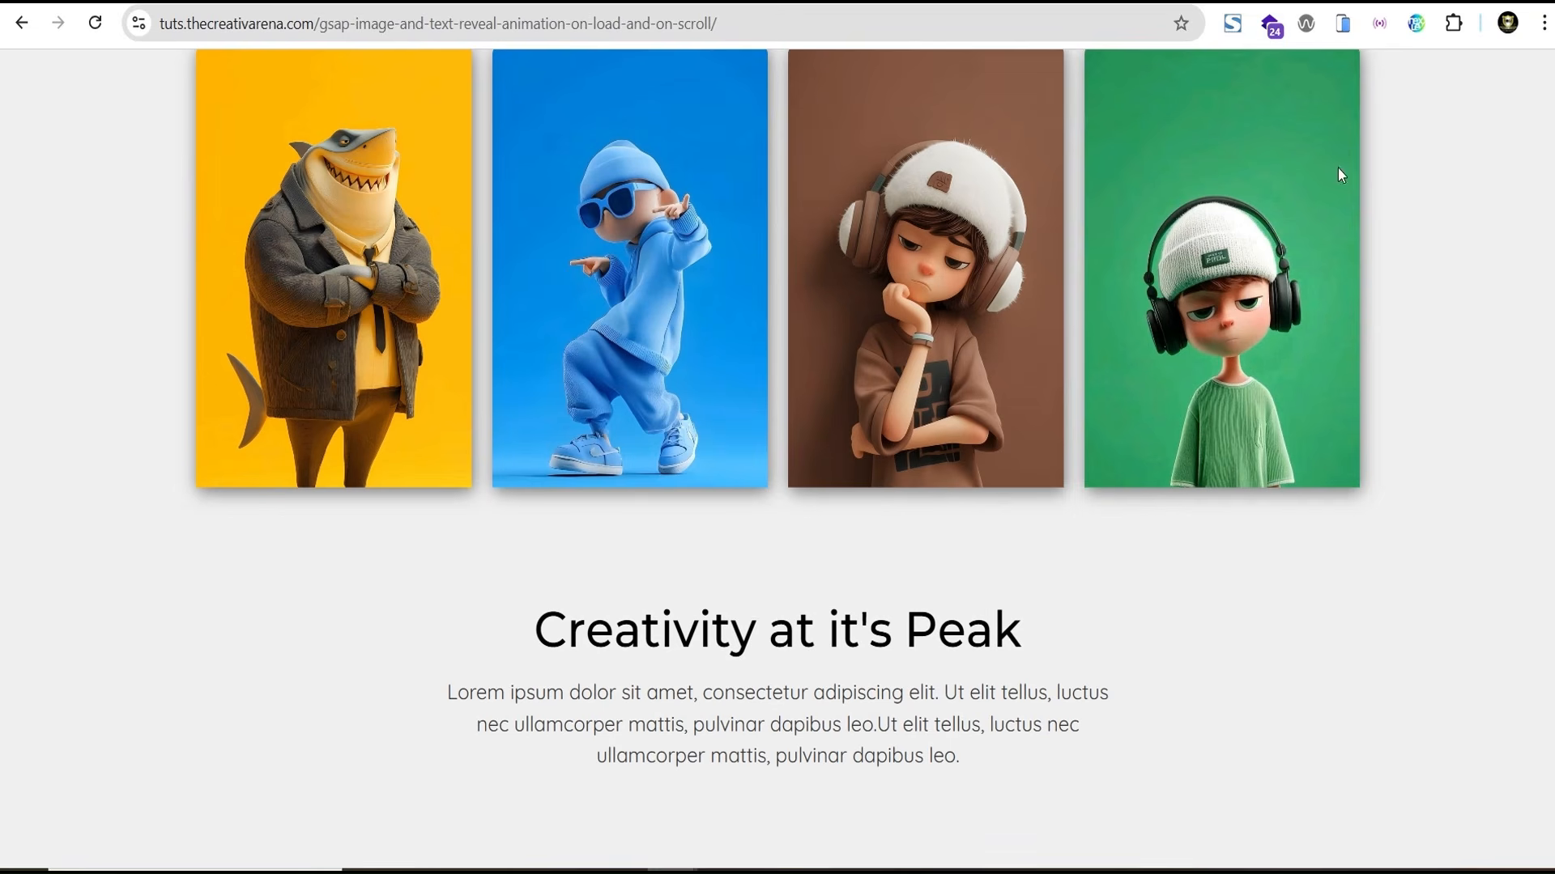
Preview the demo page in the mobile simulator on a tablet and iPhone 11 PRO MAX, and replay the desktop animation
left_click(1343, 24)
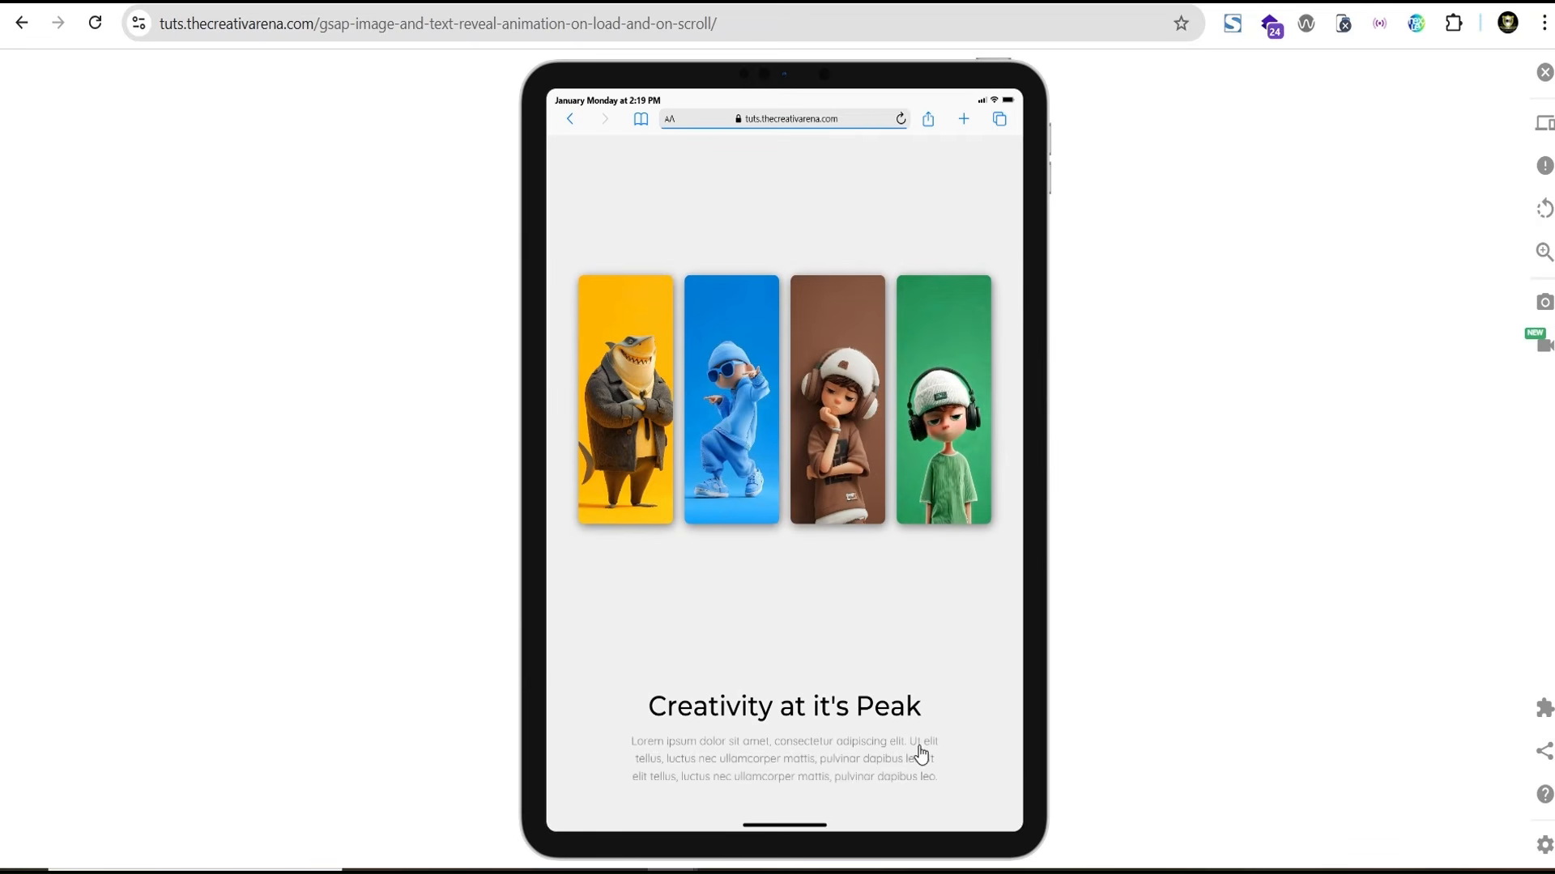
left_click(1543, 123)
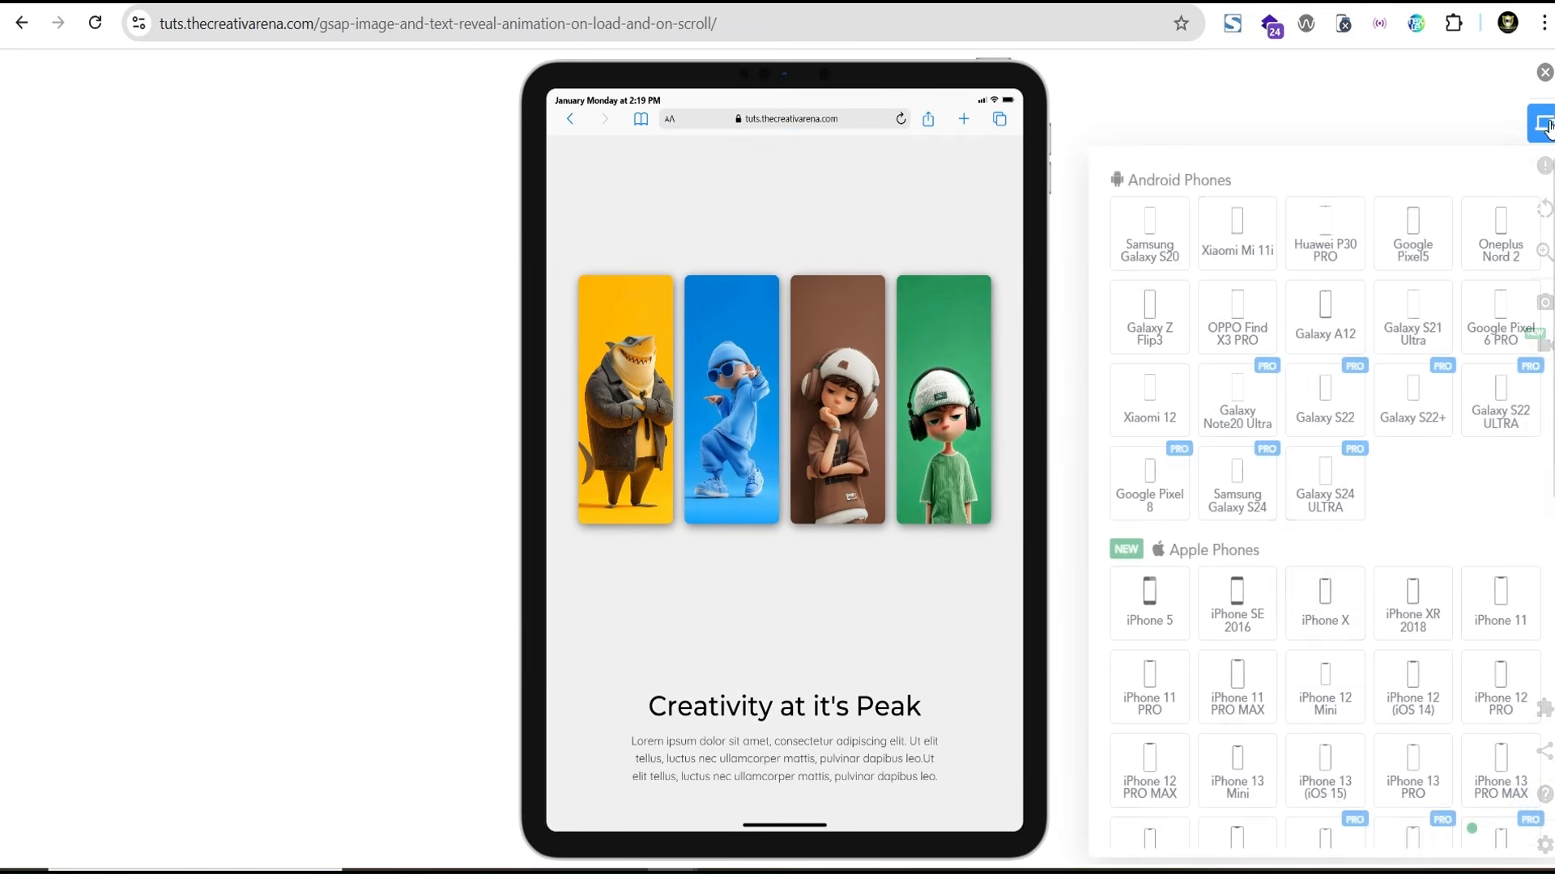
left_click(1241, 694)
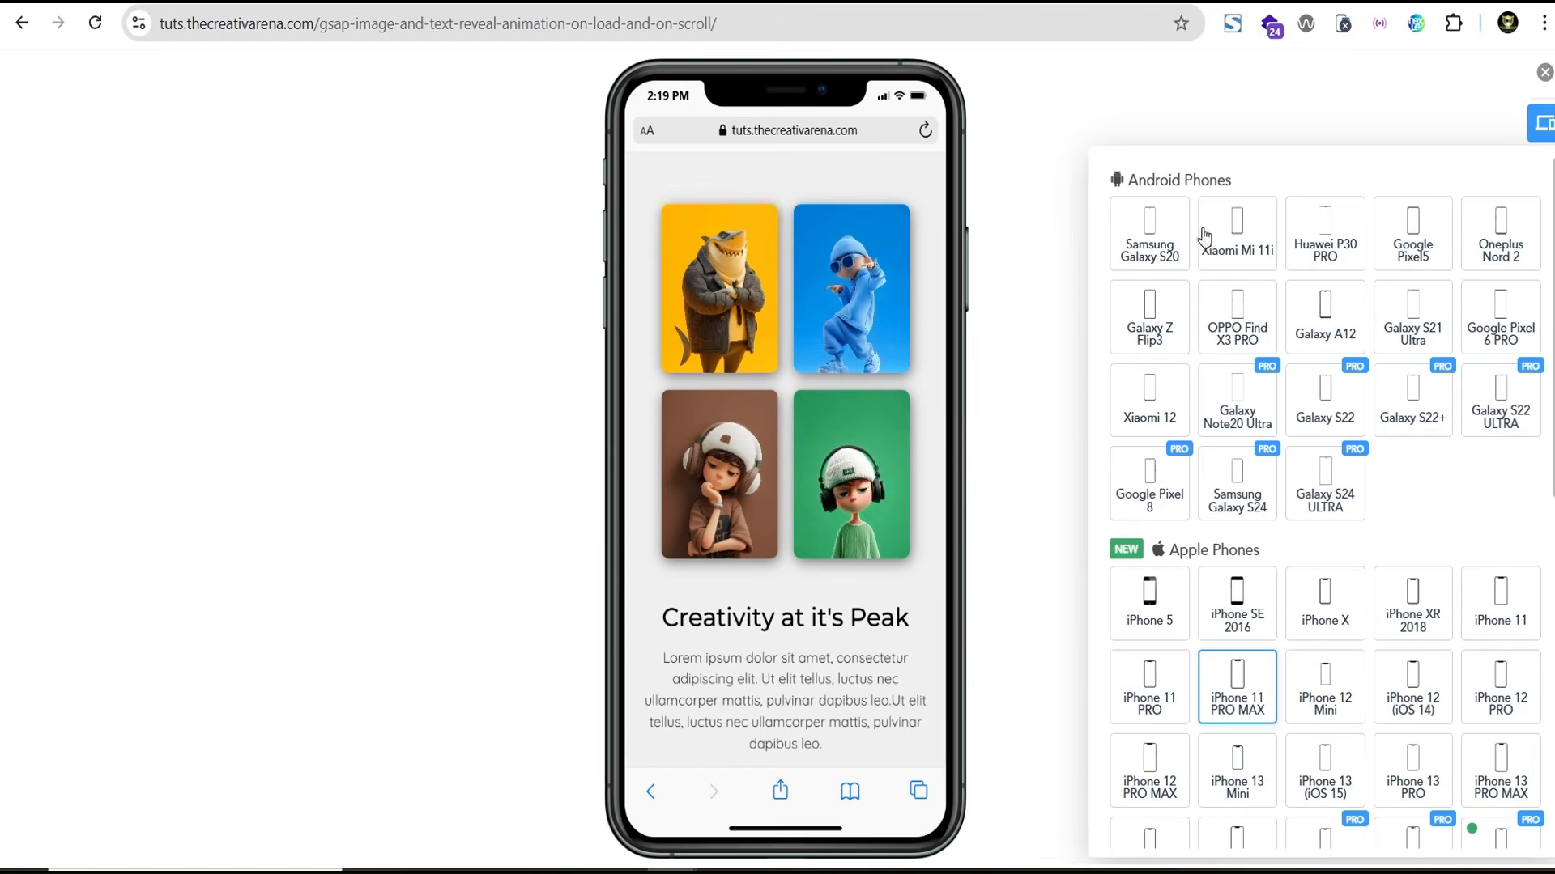
left_click(1543, 75)
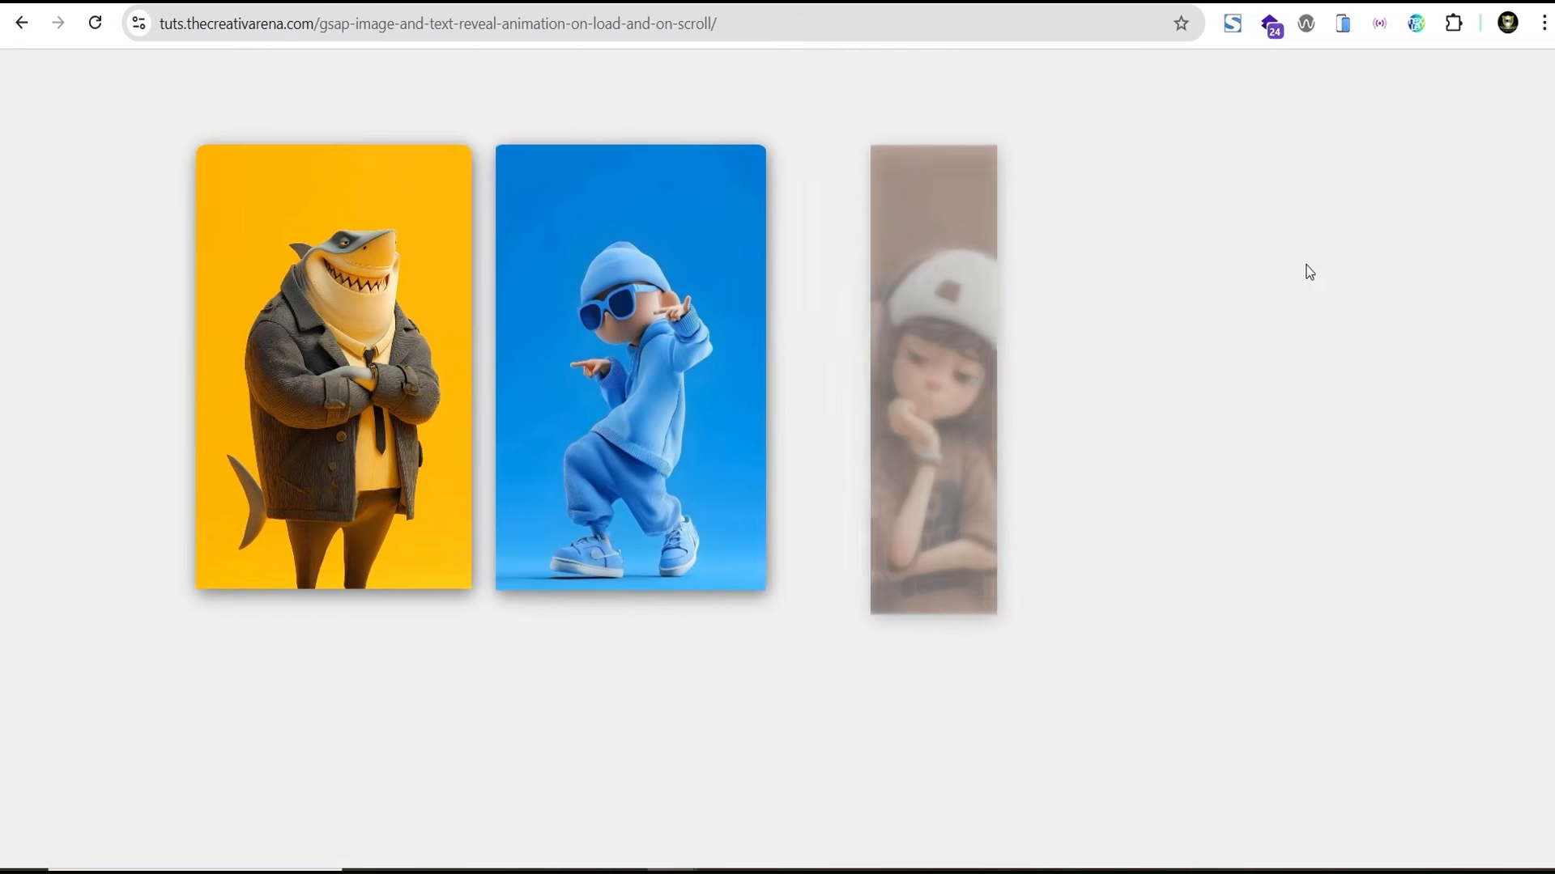
scroll(1390, 289, "down", 1)
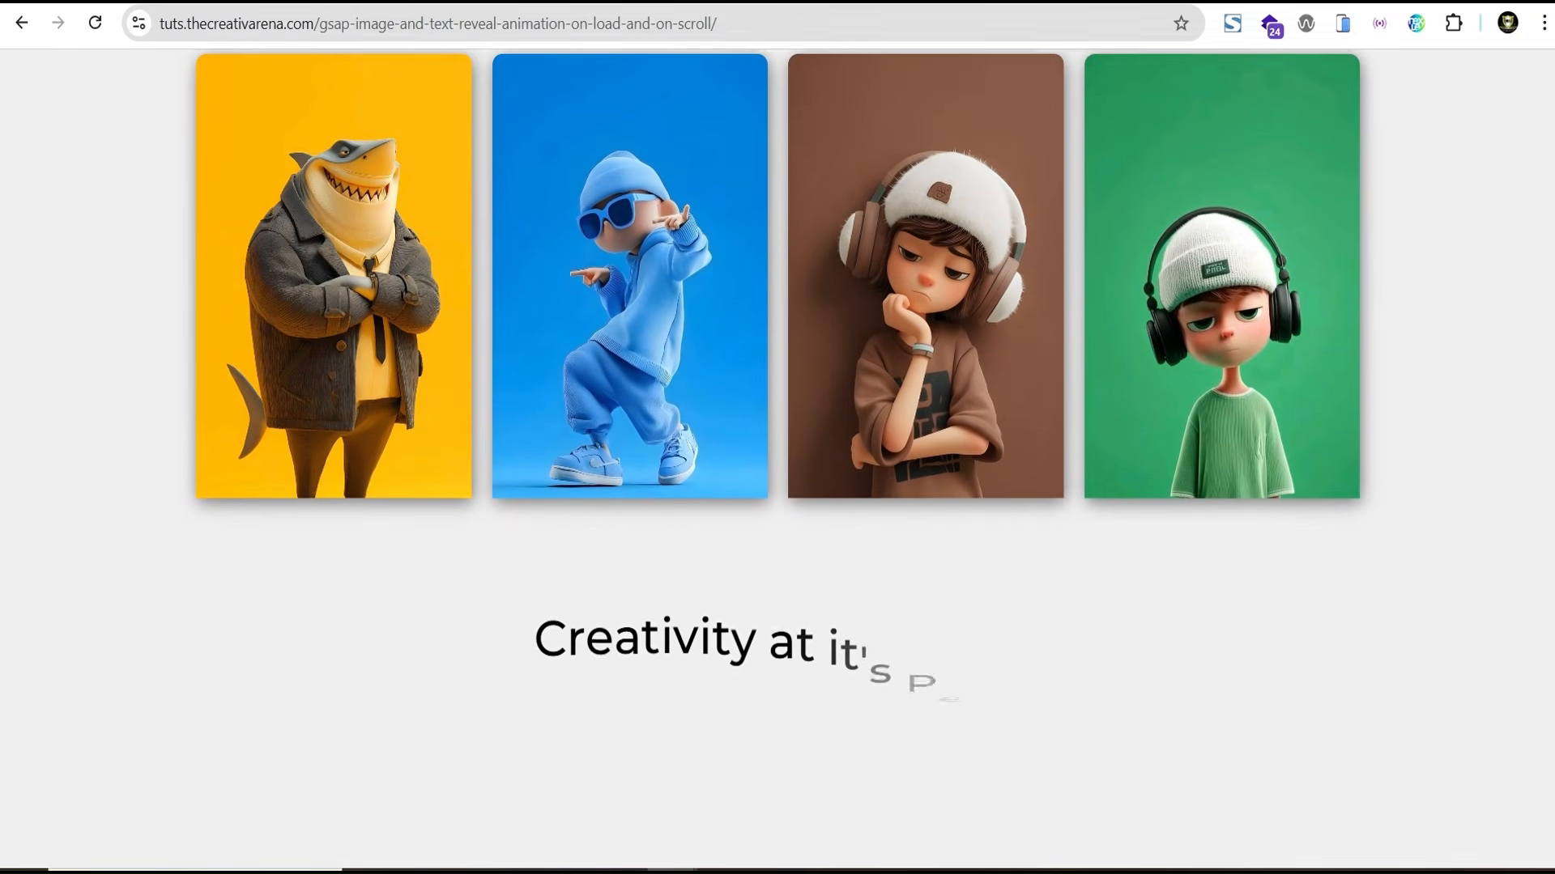
left_click(95, 23)
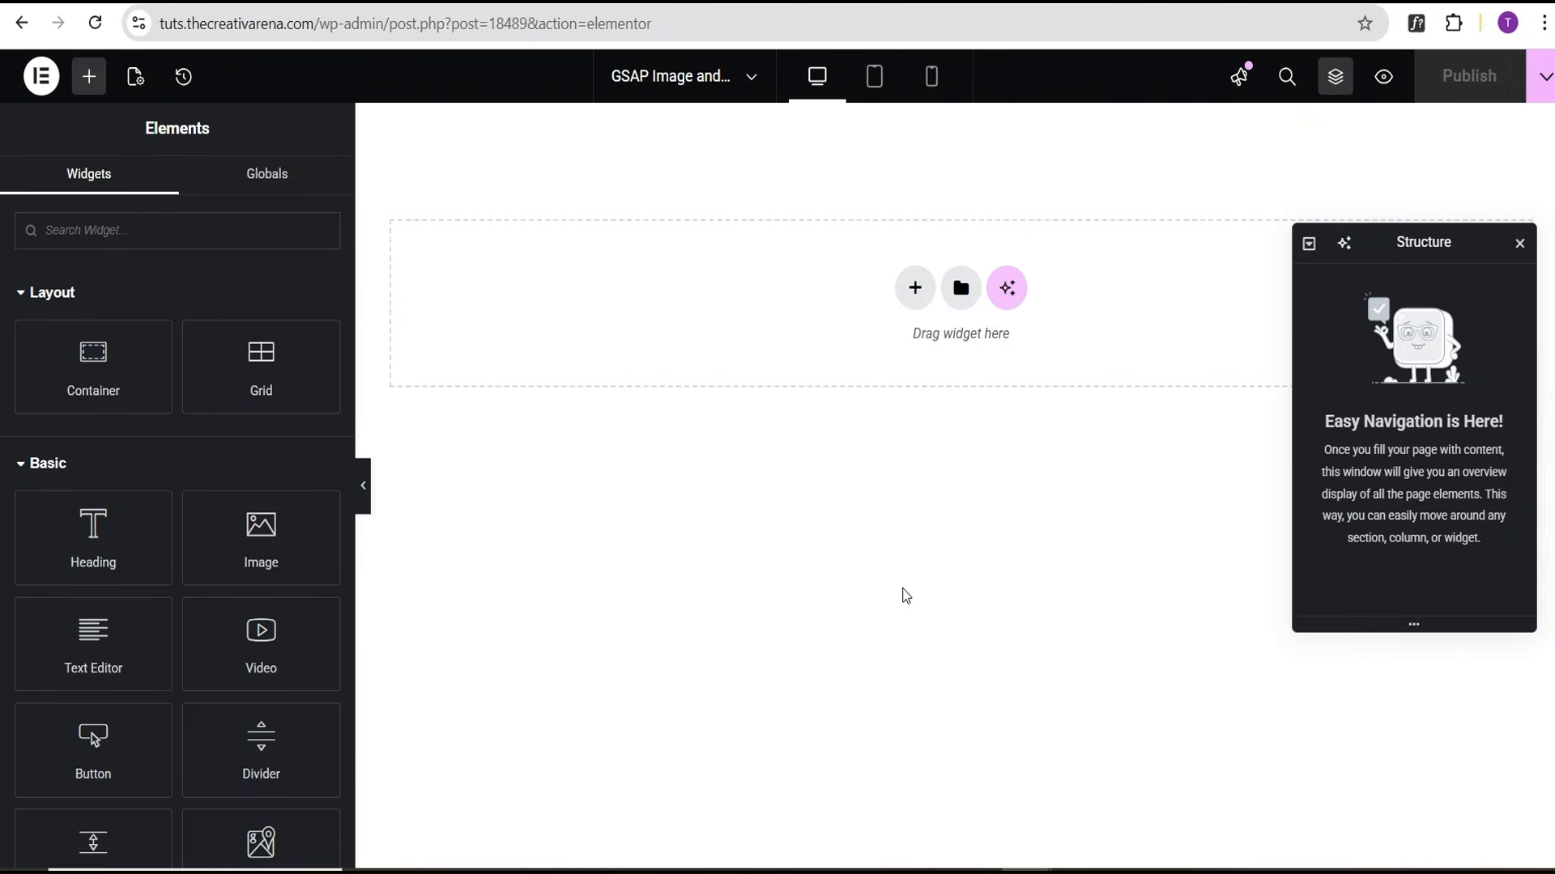
Add a single container with a vertical, top-to-bottom direction to the empty Elementor page
left_click(915, 289)
left_click(883, 356)
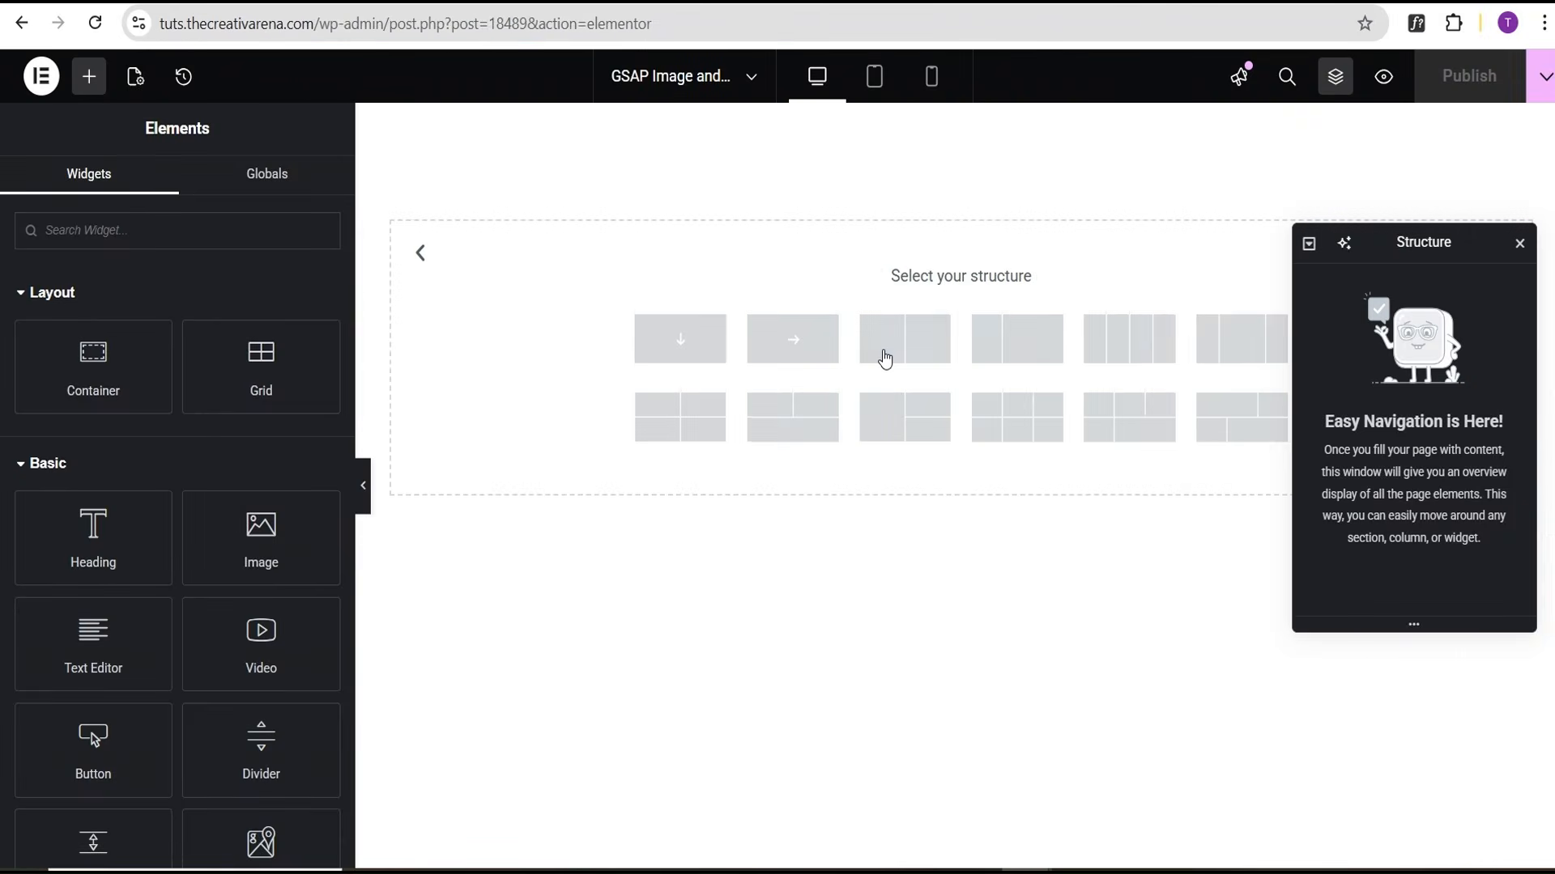
left_click(680, 356)
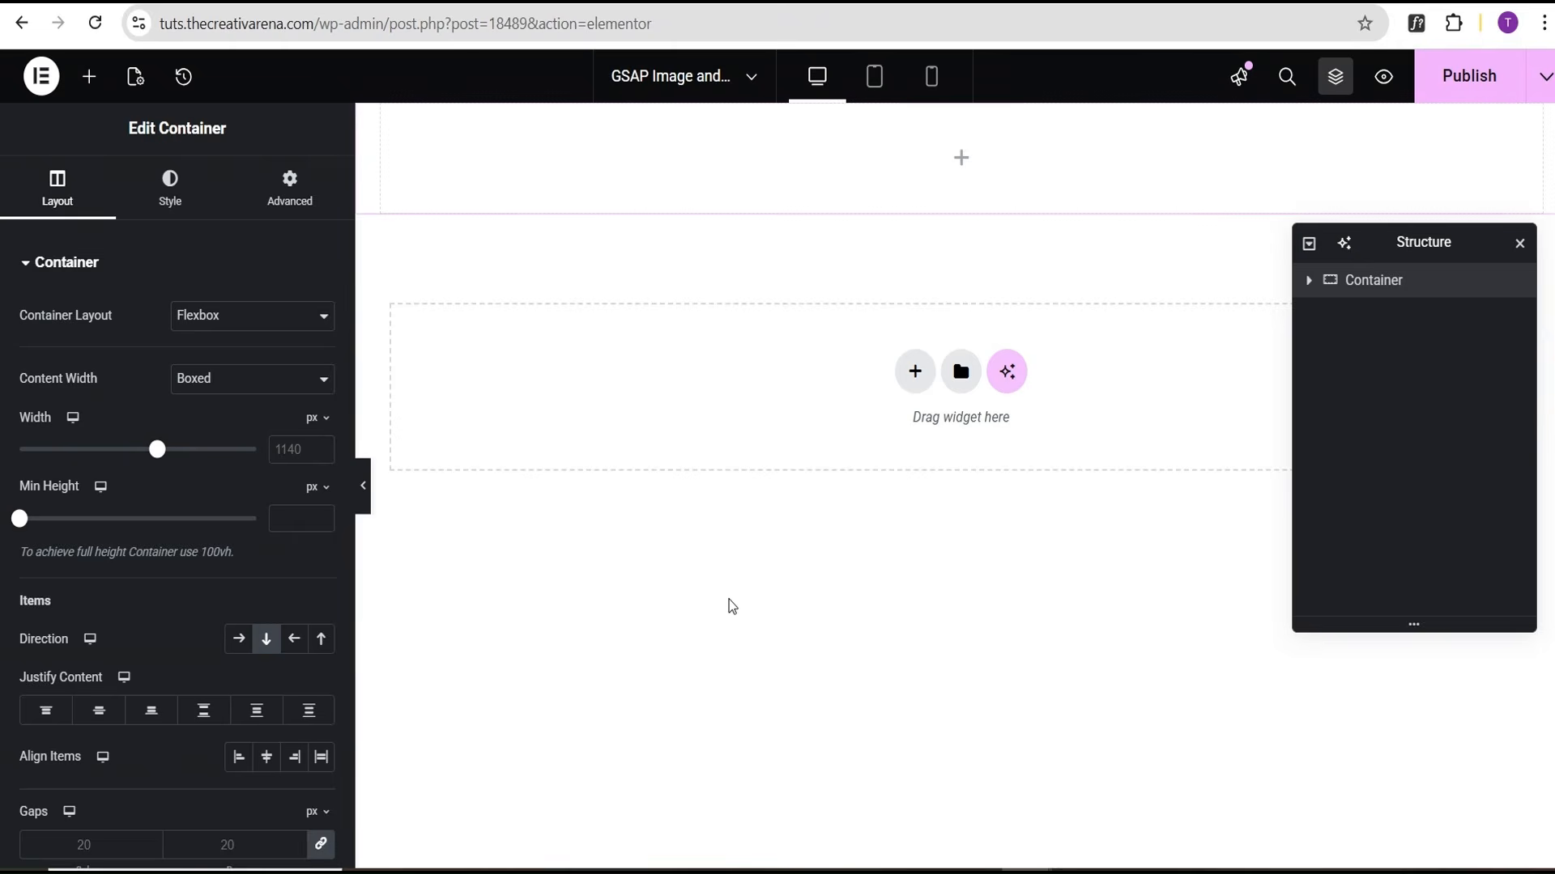
Set the container's content width to Full Width and its minimum height to 100 vh
left_click(204, 382)
left_click(206, 435)
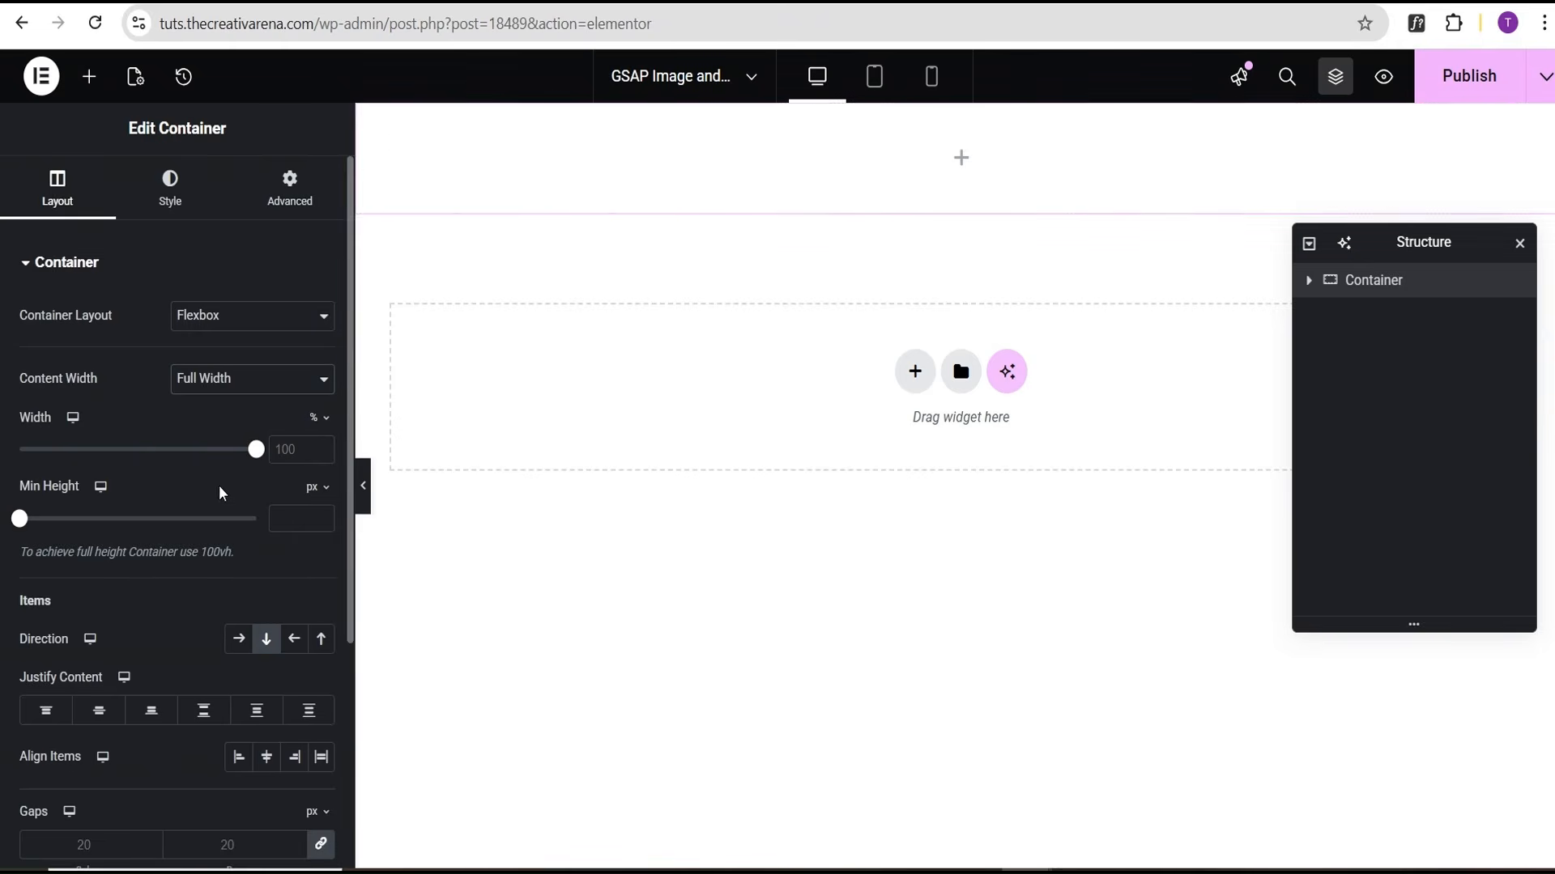
left_click(314, 495)
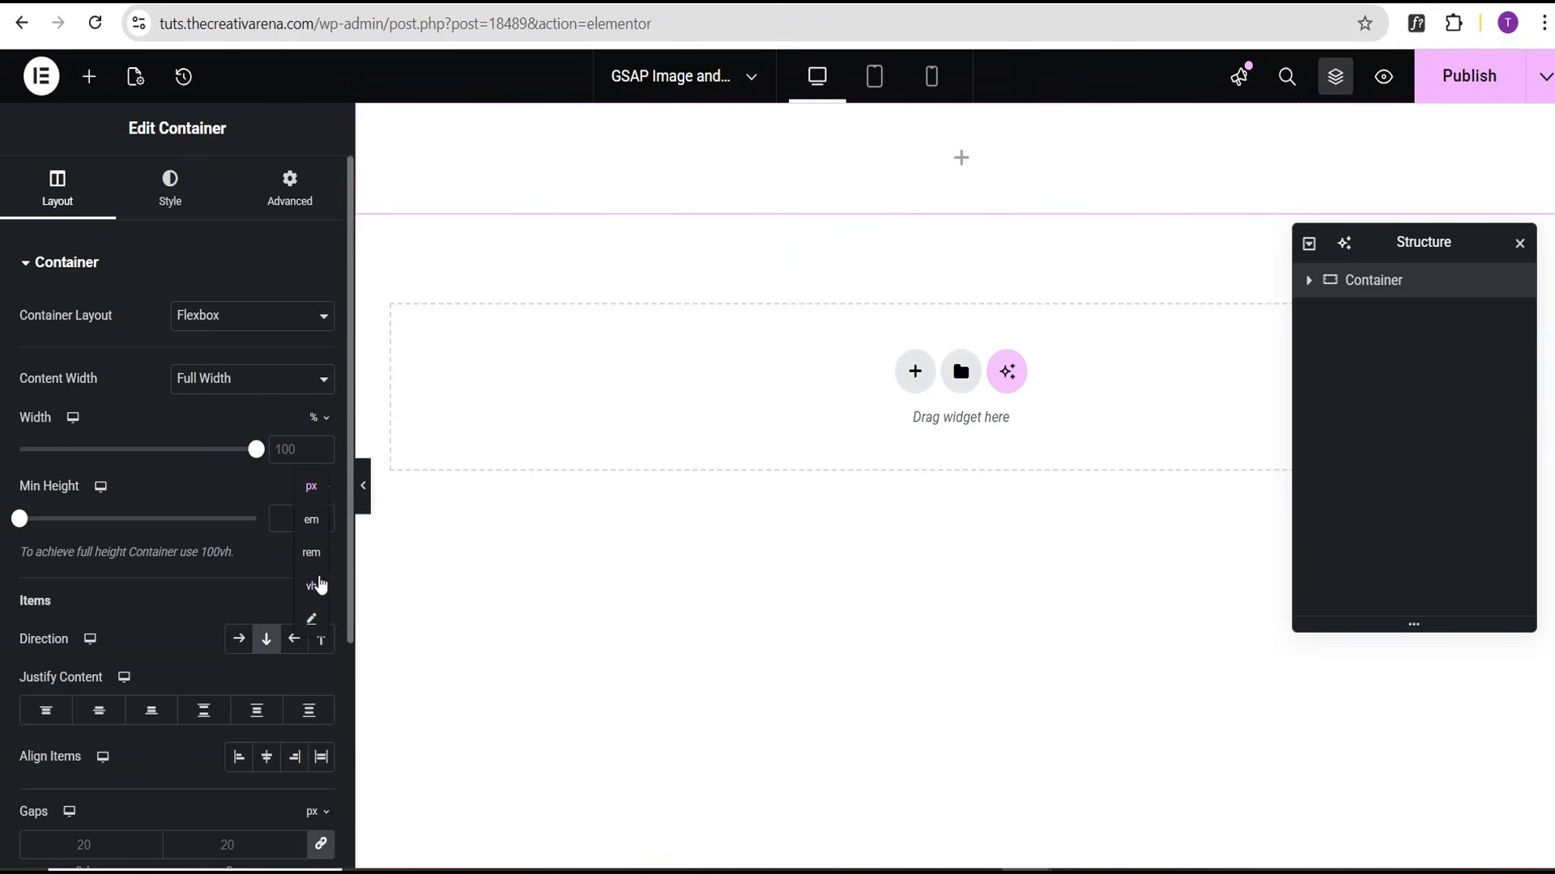
left_click(311, 586)
left_click_drag(19, 519, 270, 511)
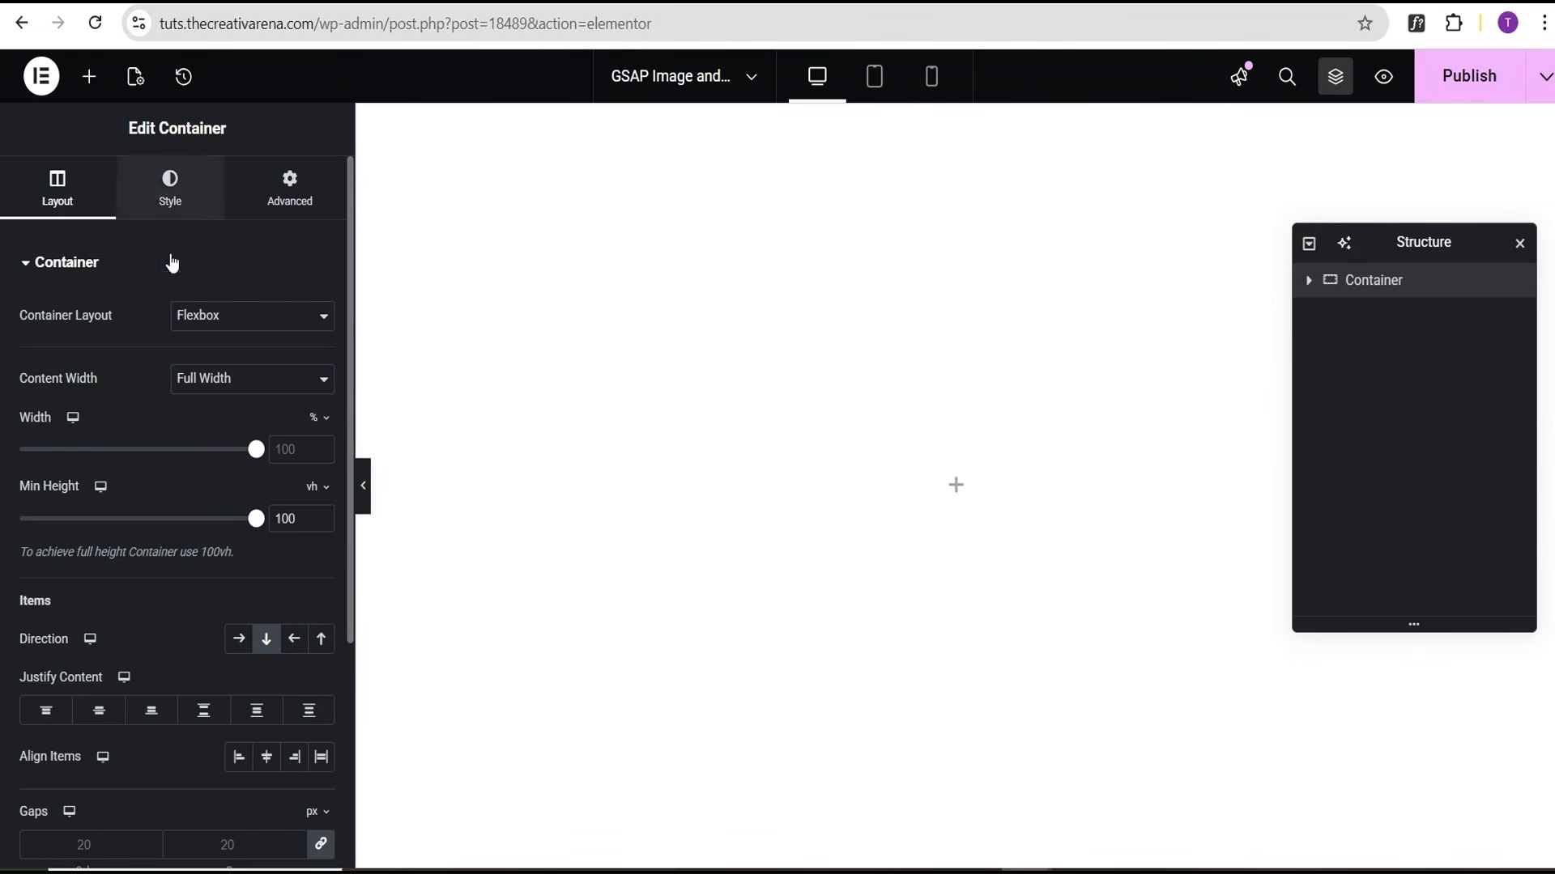
Give the container a classic background with the color #f0f0f0
left_click(238, 362)
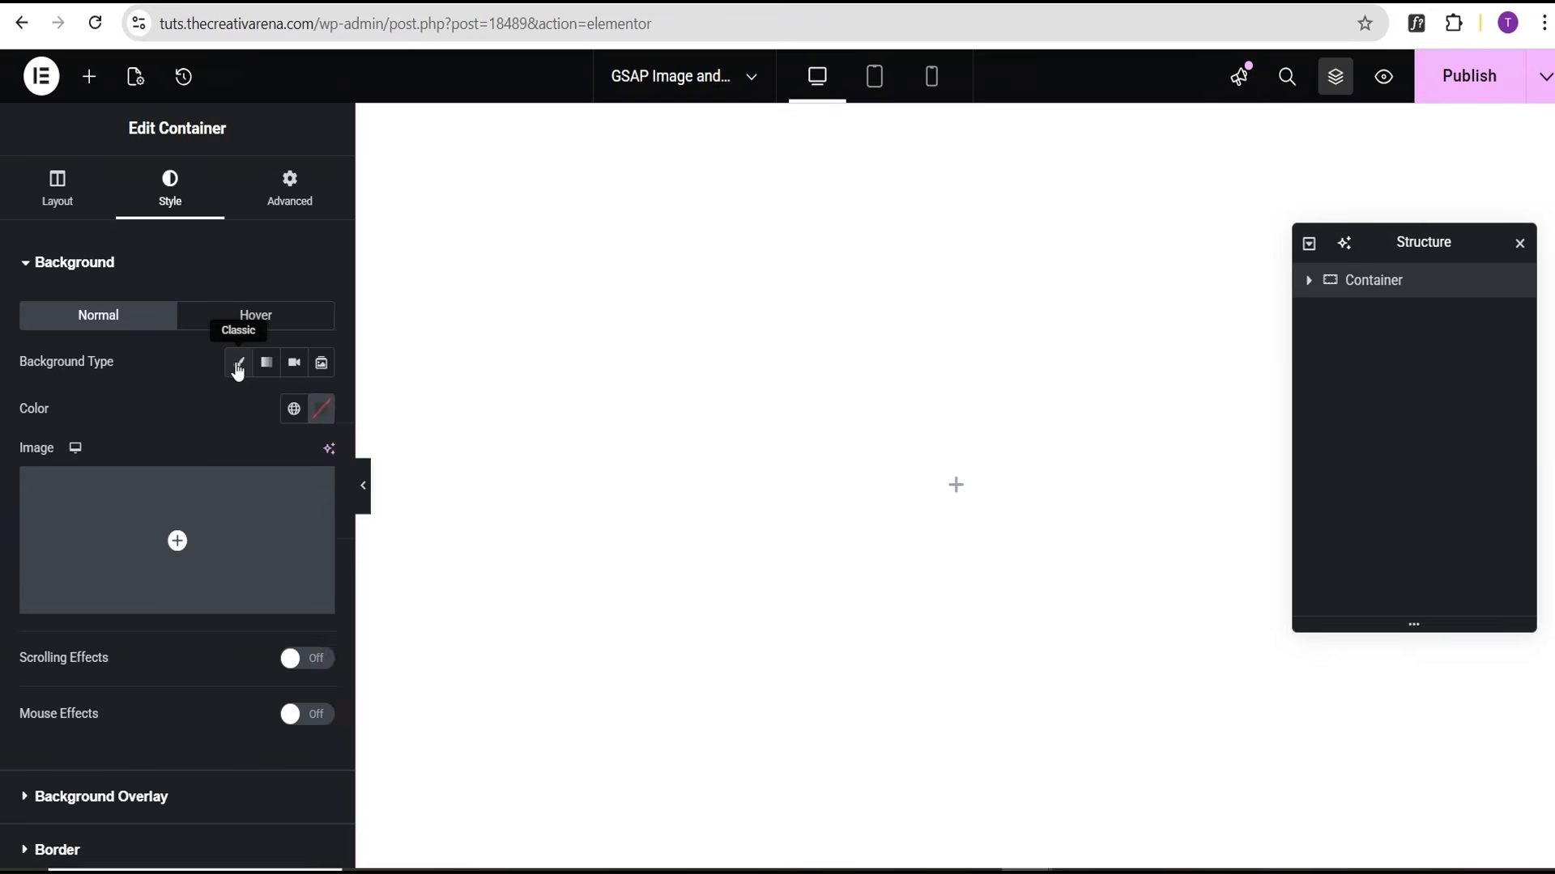
left_click(323, 411)
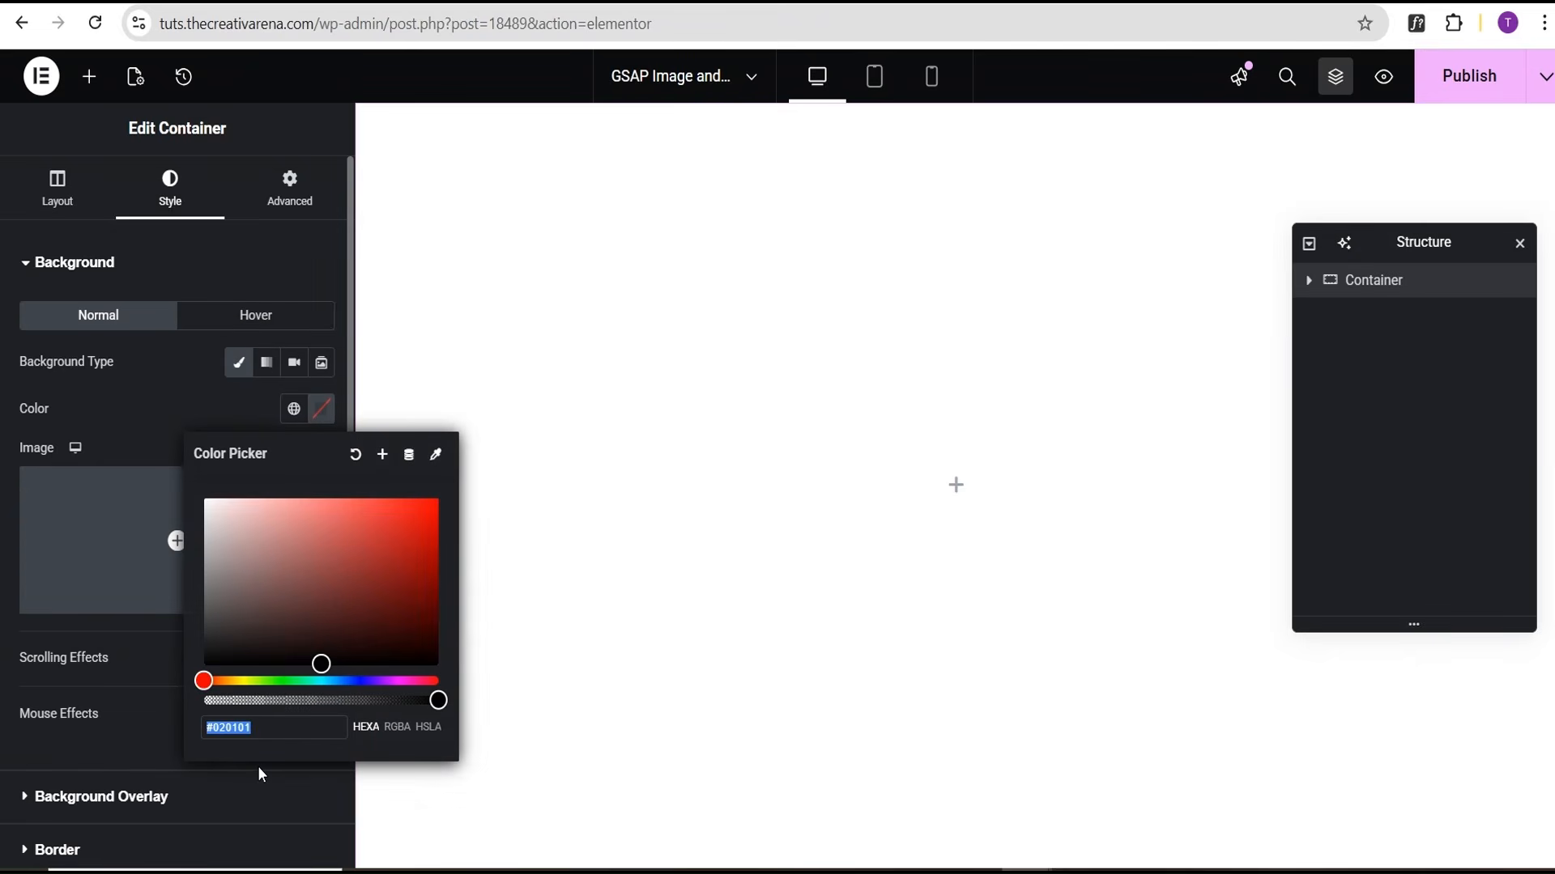
type("#f0f0f0")
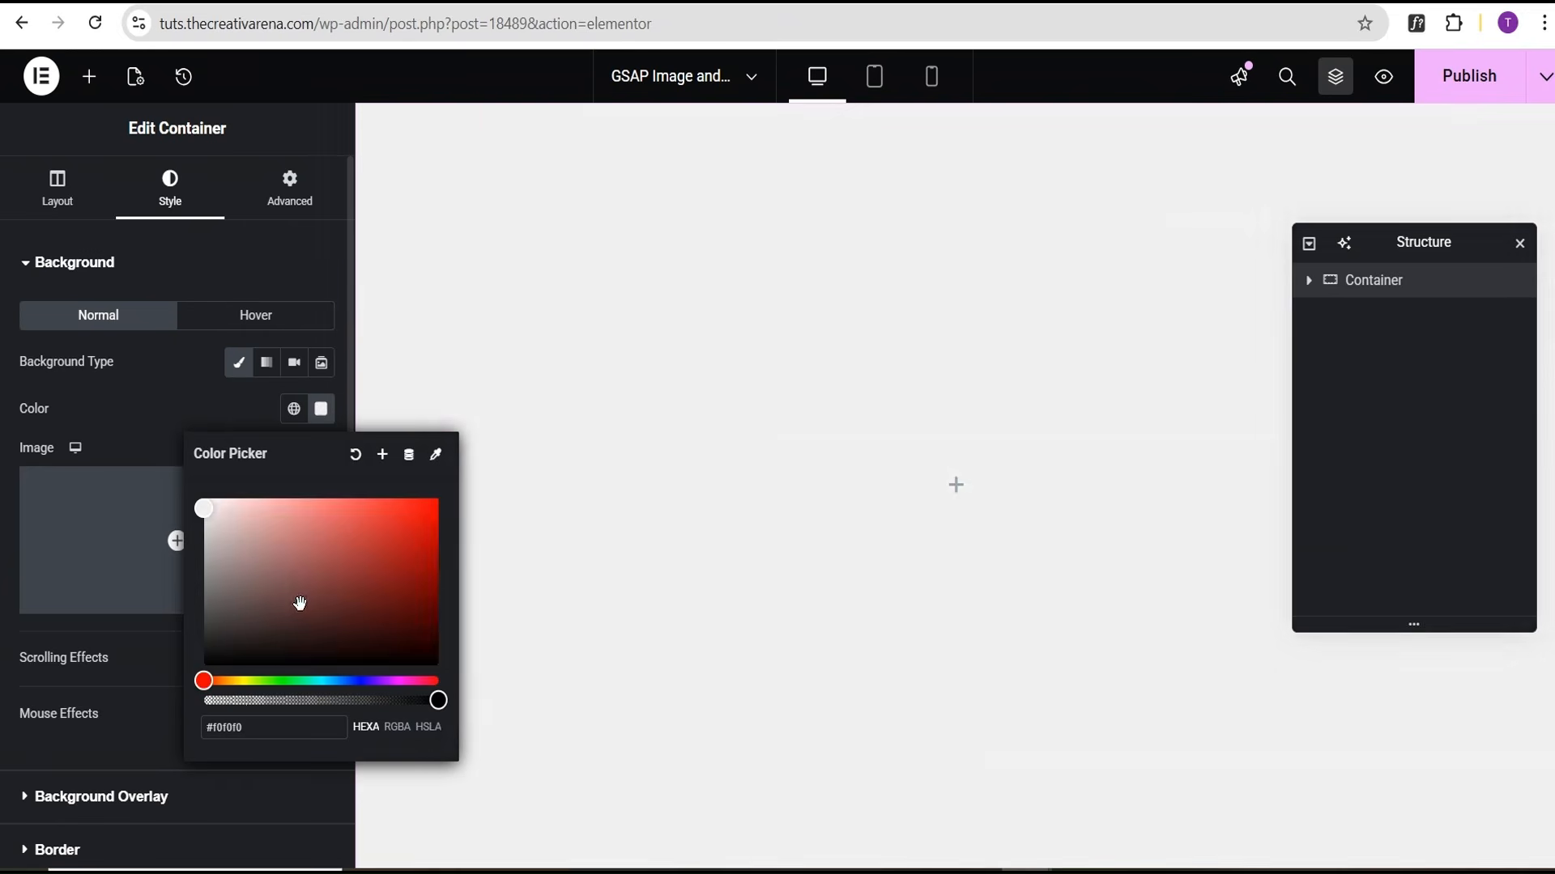
left_click(160, 405)
Set the container's padding to 3% on all sides
left_click(290, 190)
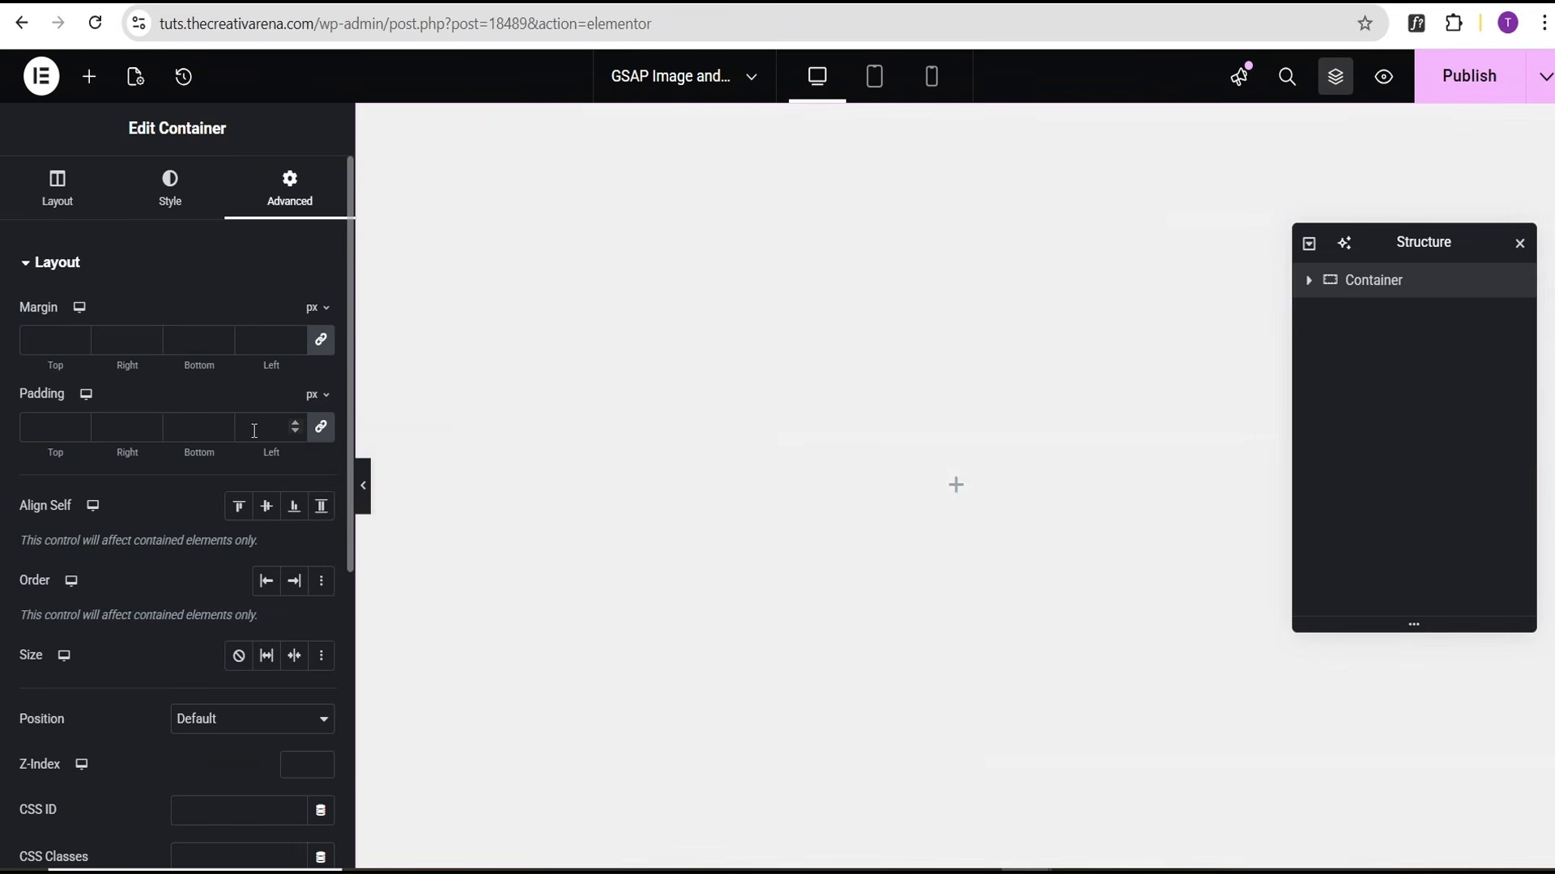
left_click(314, 396)
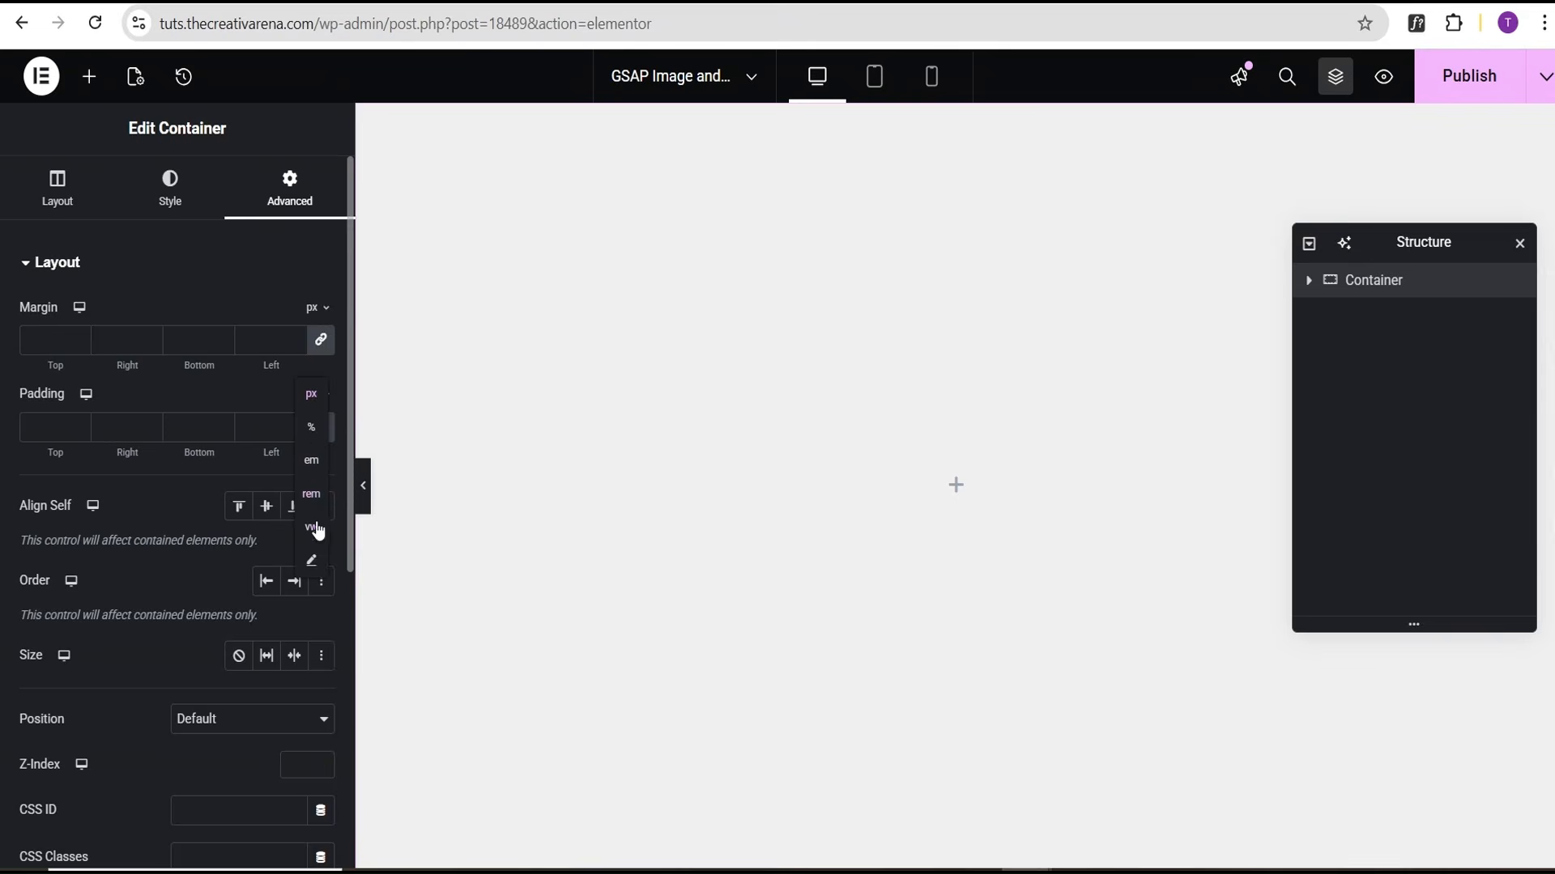
left_click(308, 426)
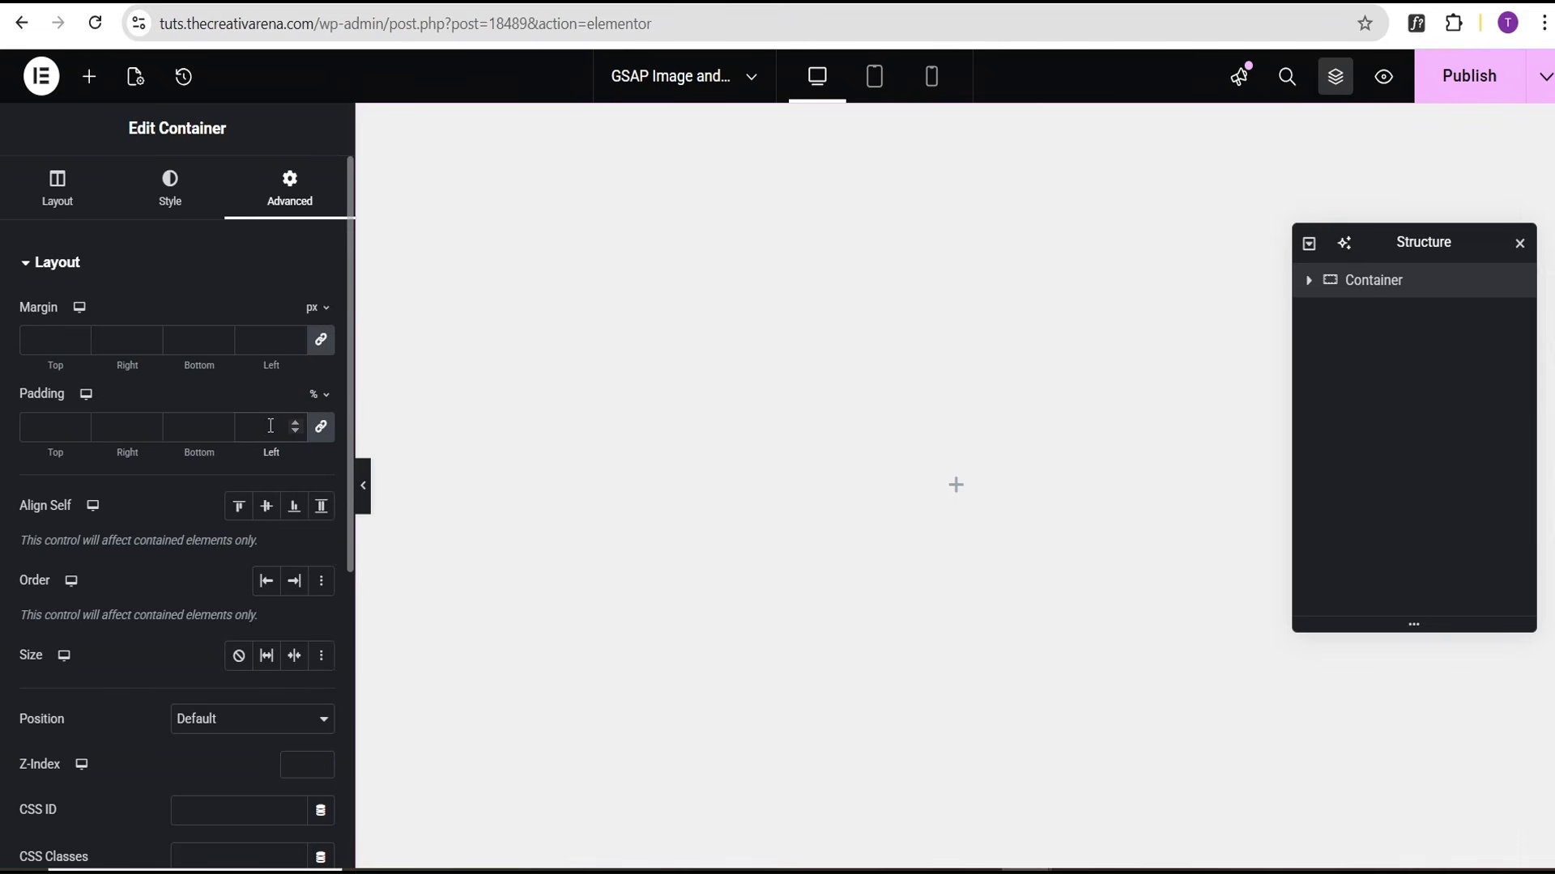
left_click(271, 426)
type("3")
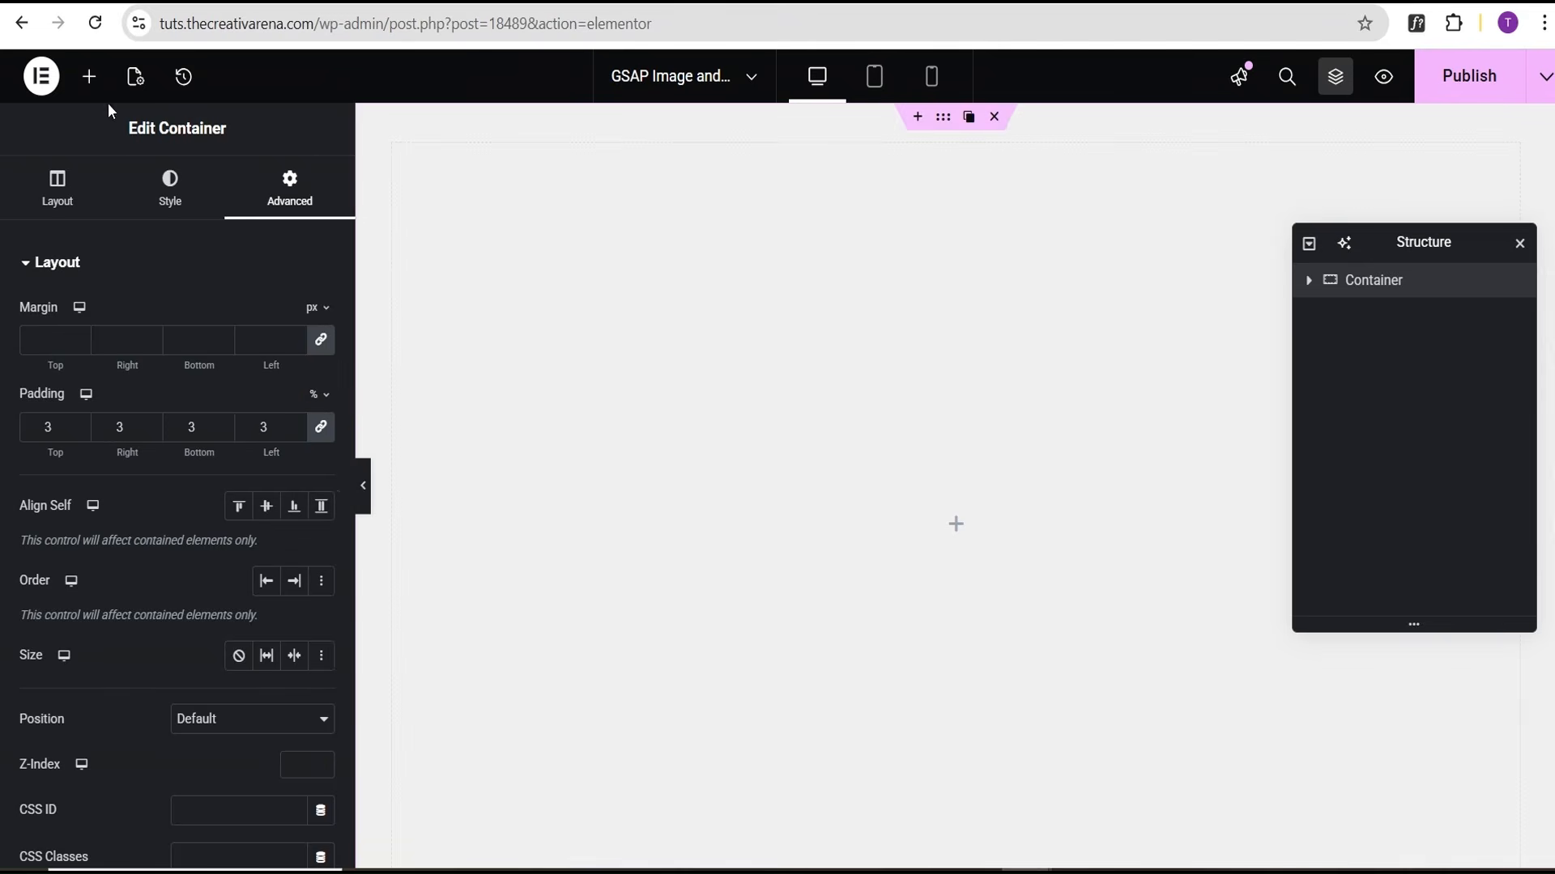
Add a nested container inside the existing one and rename the outer container animated-section
left_click(89, 76)
left_click_drag(94, 381, 624, 369)
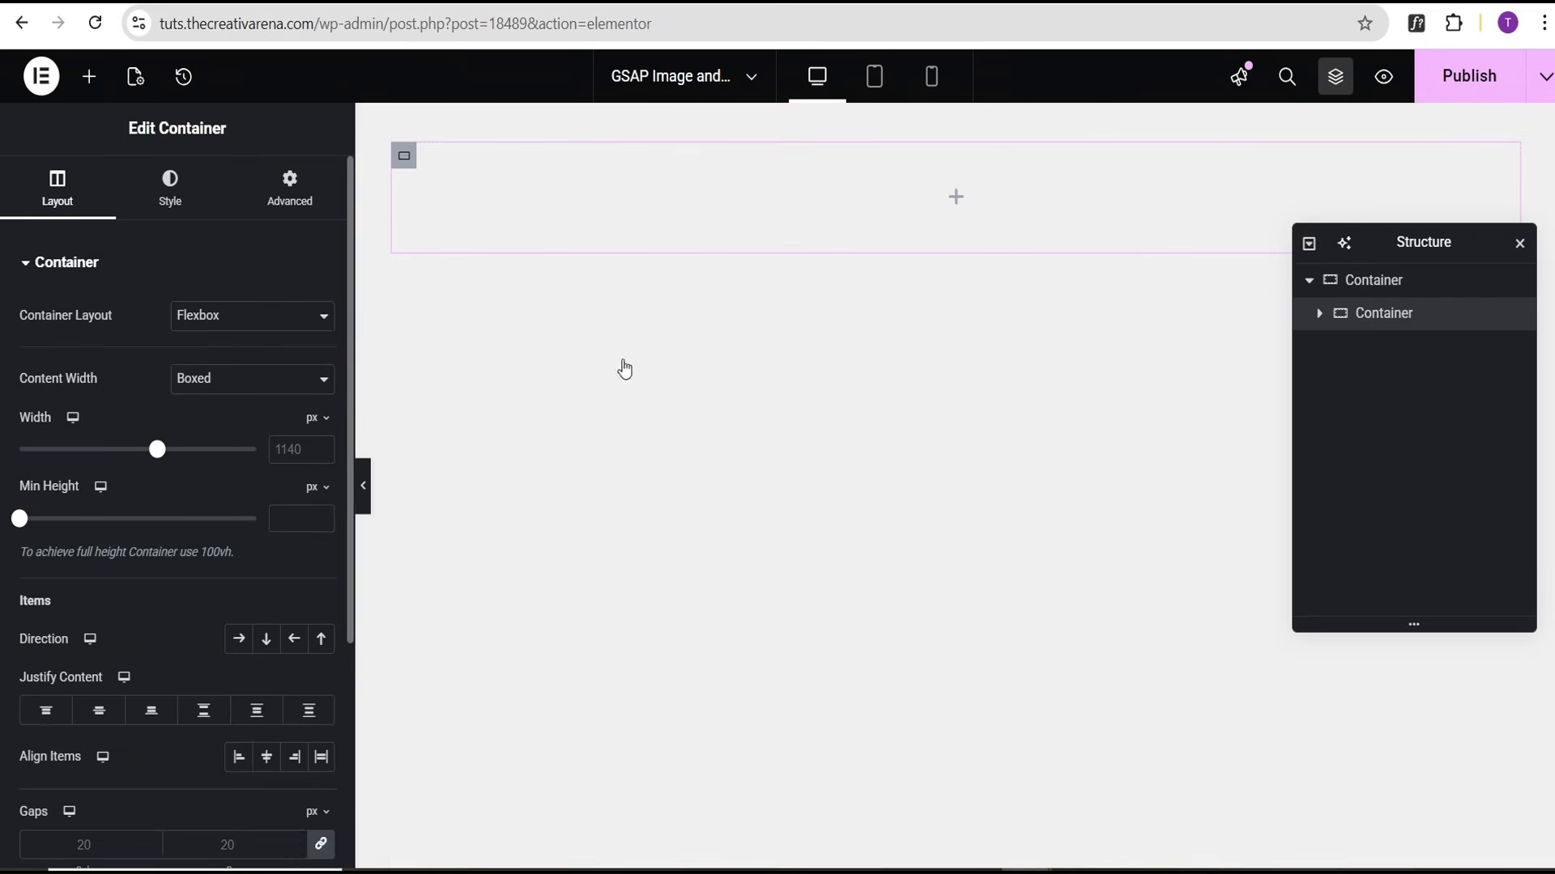
double_click(1364, 283)
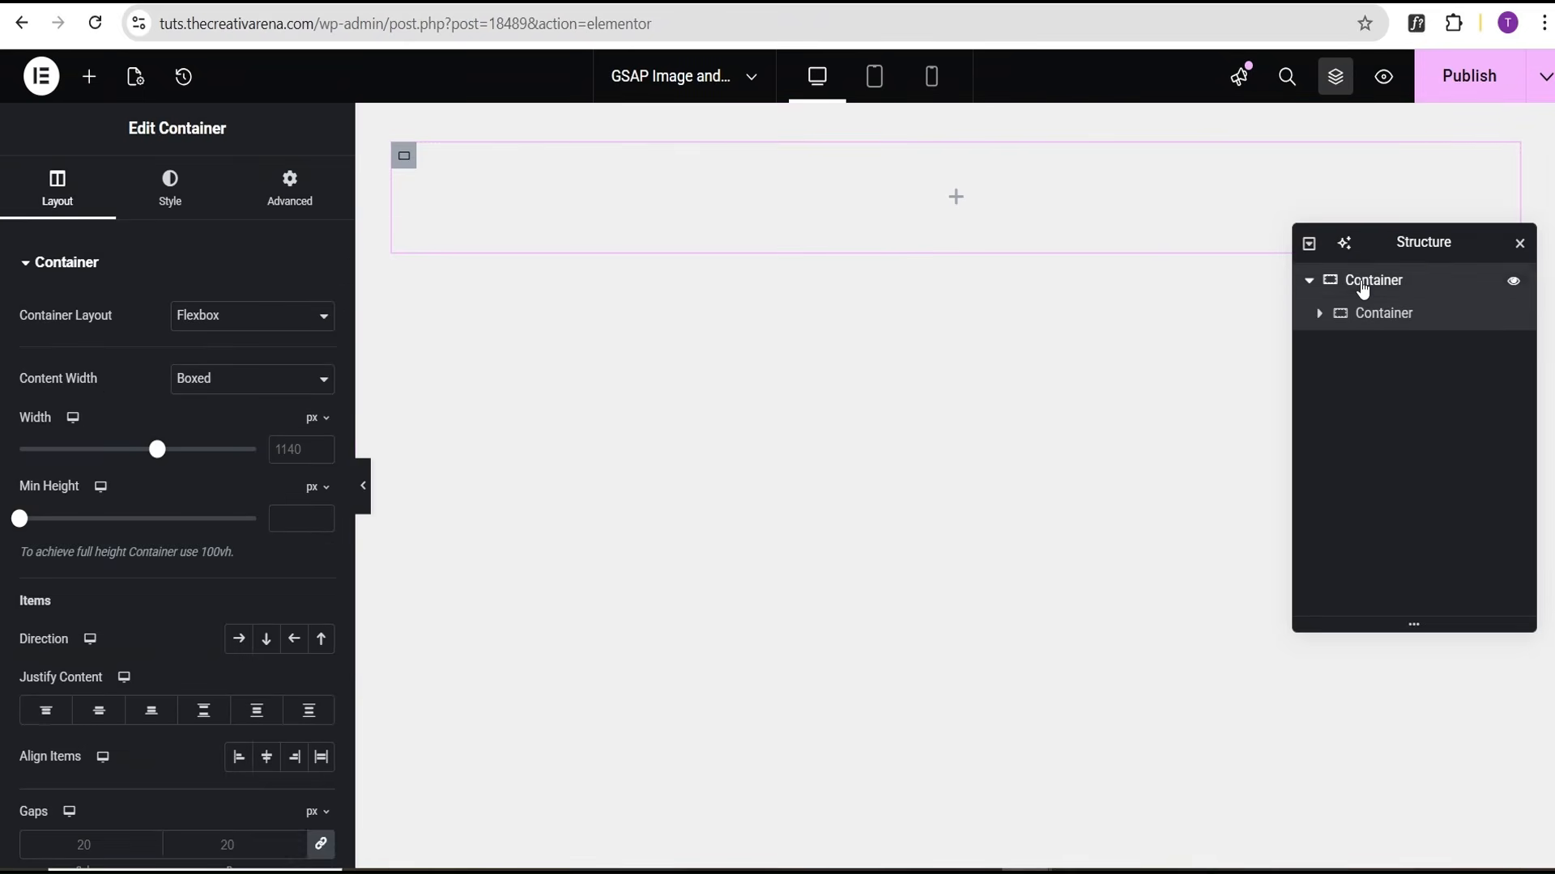
type("animated-section")
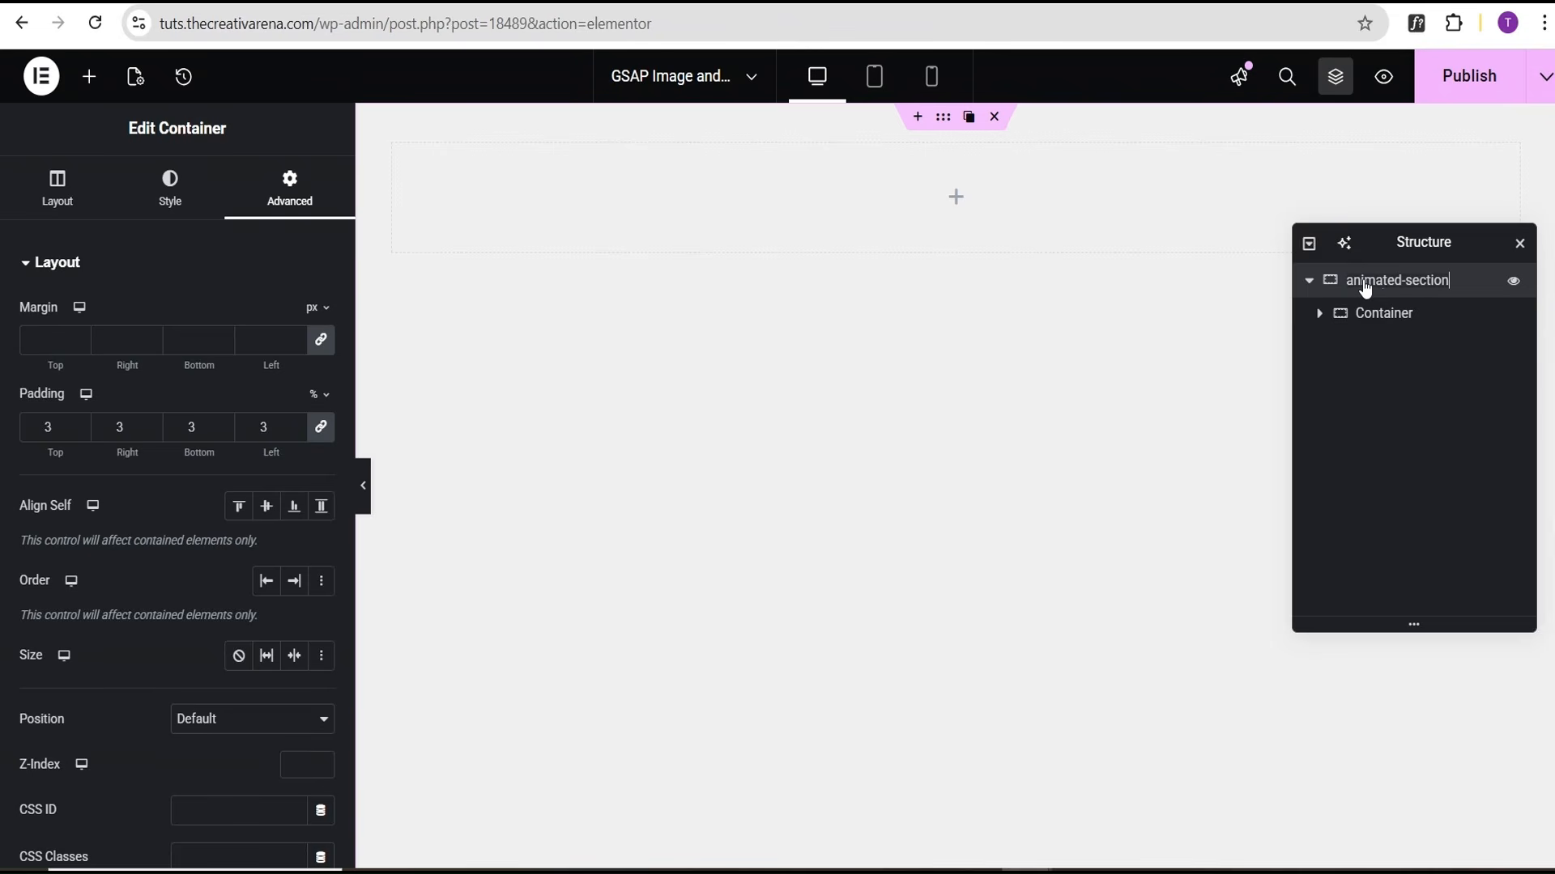
Rename the nested container img-Container
left_click(1383, 319)
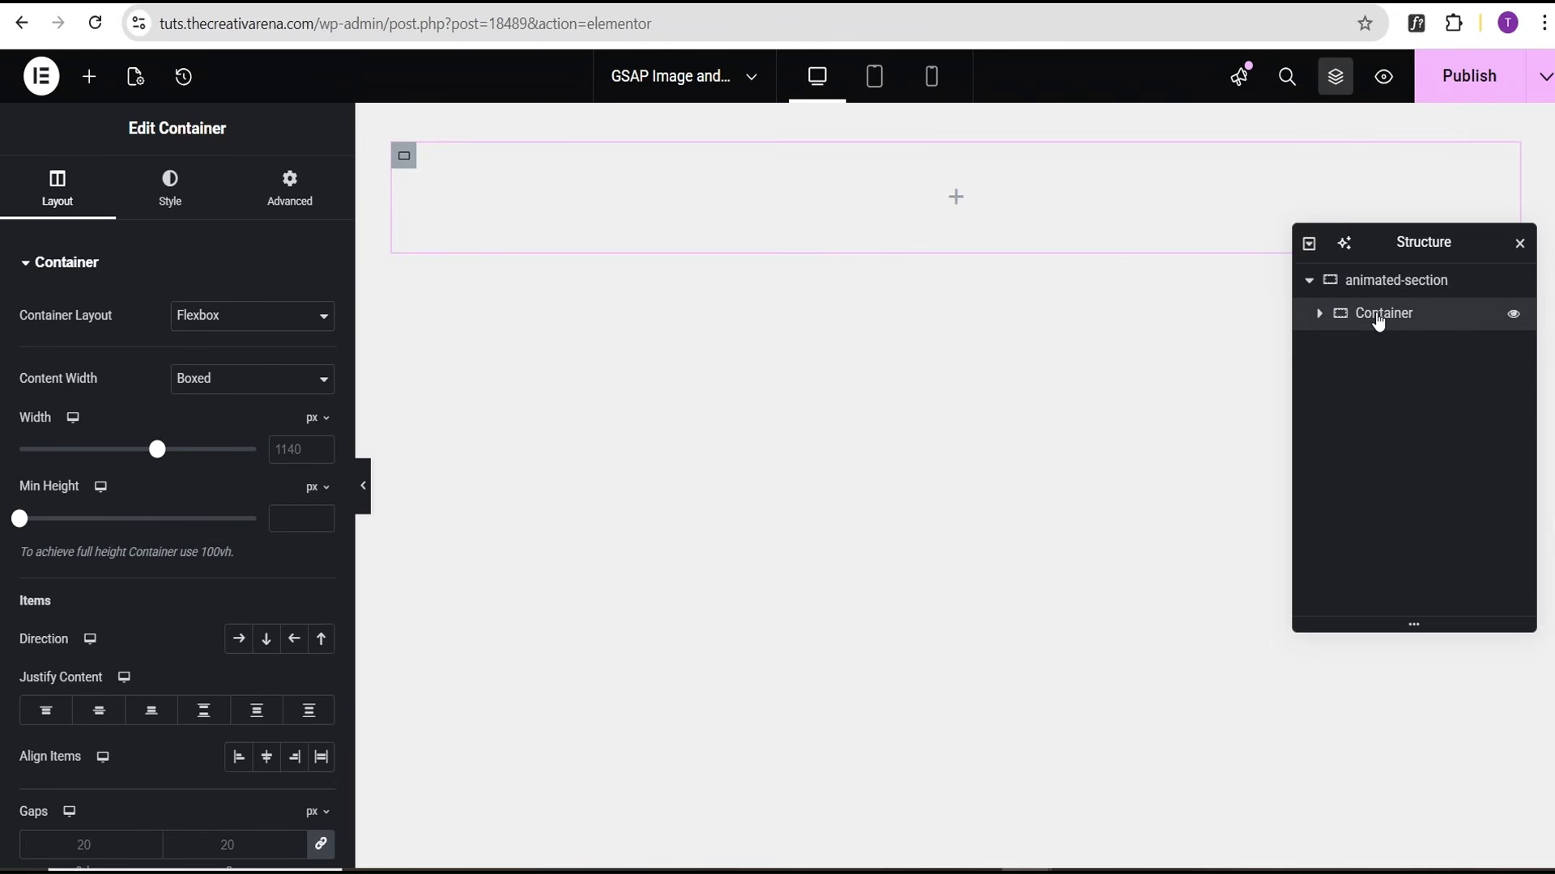
double_click(1366, 315)
key("Home")
type("img-")
Duplicate img-Container within animated-section and rename the copy context
right_click(1444, 322)
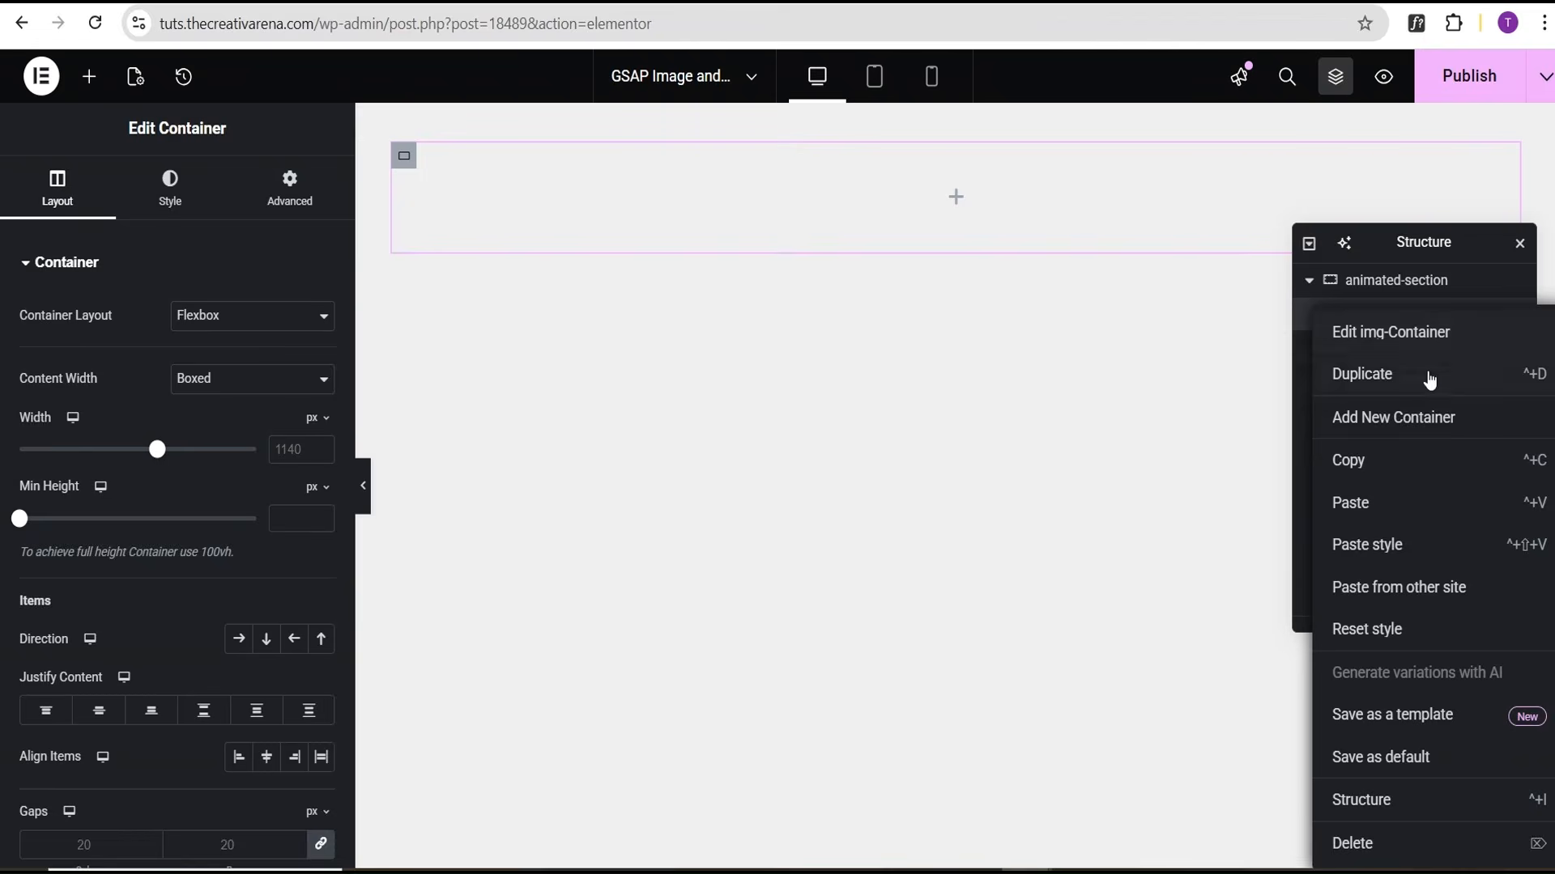
left_click(1415, 387)
double_click(1379, 355)
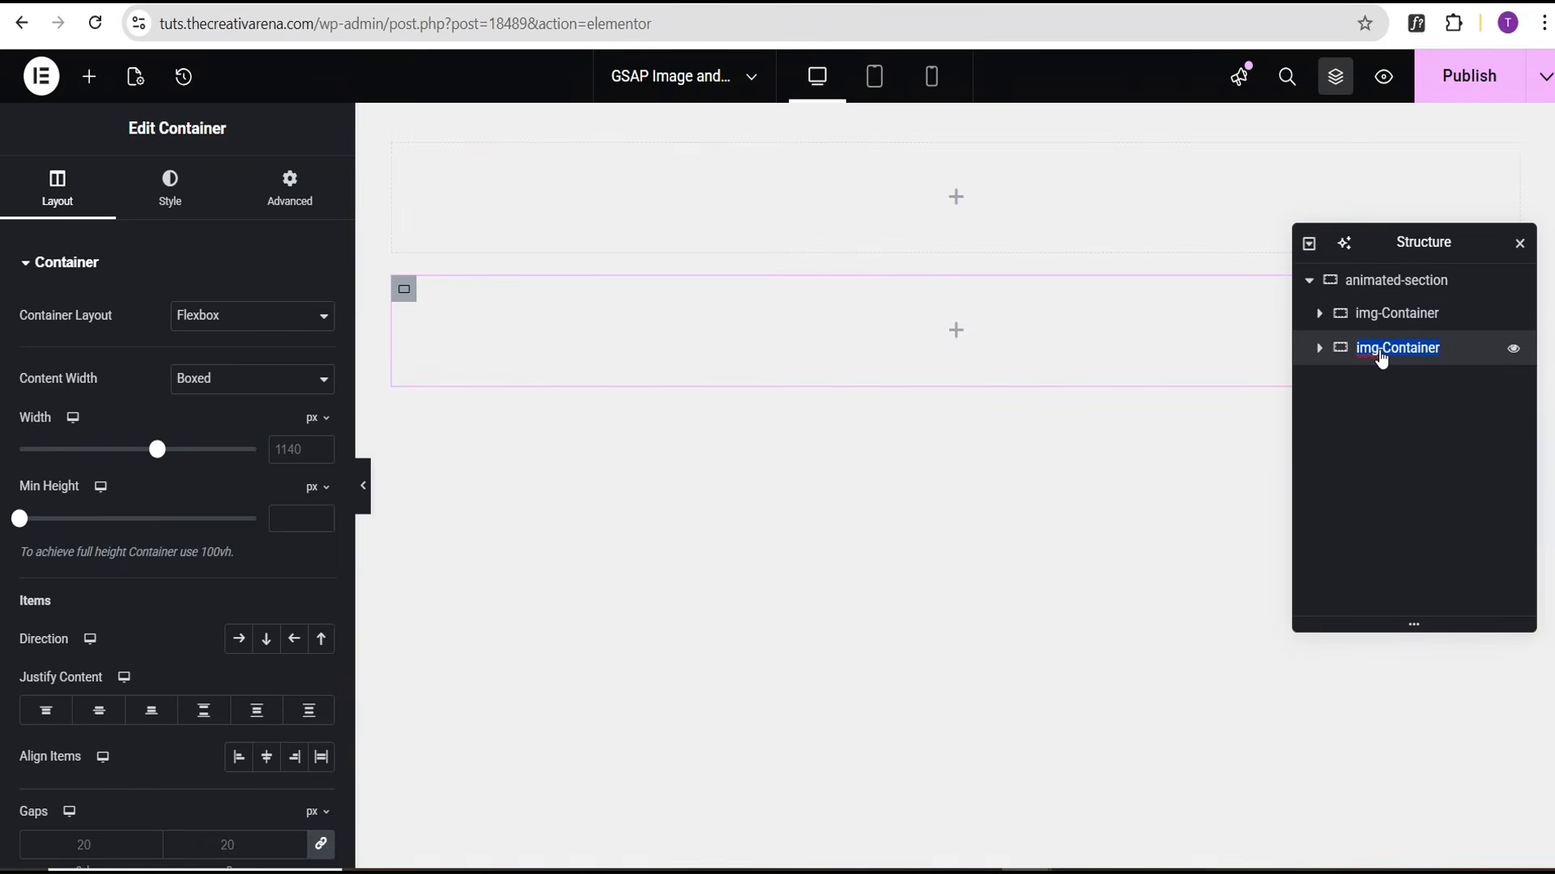
type("context")
Choose Boxed as the content width for img-Container
left_click(1467, 316)
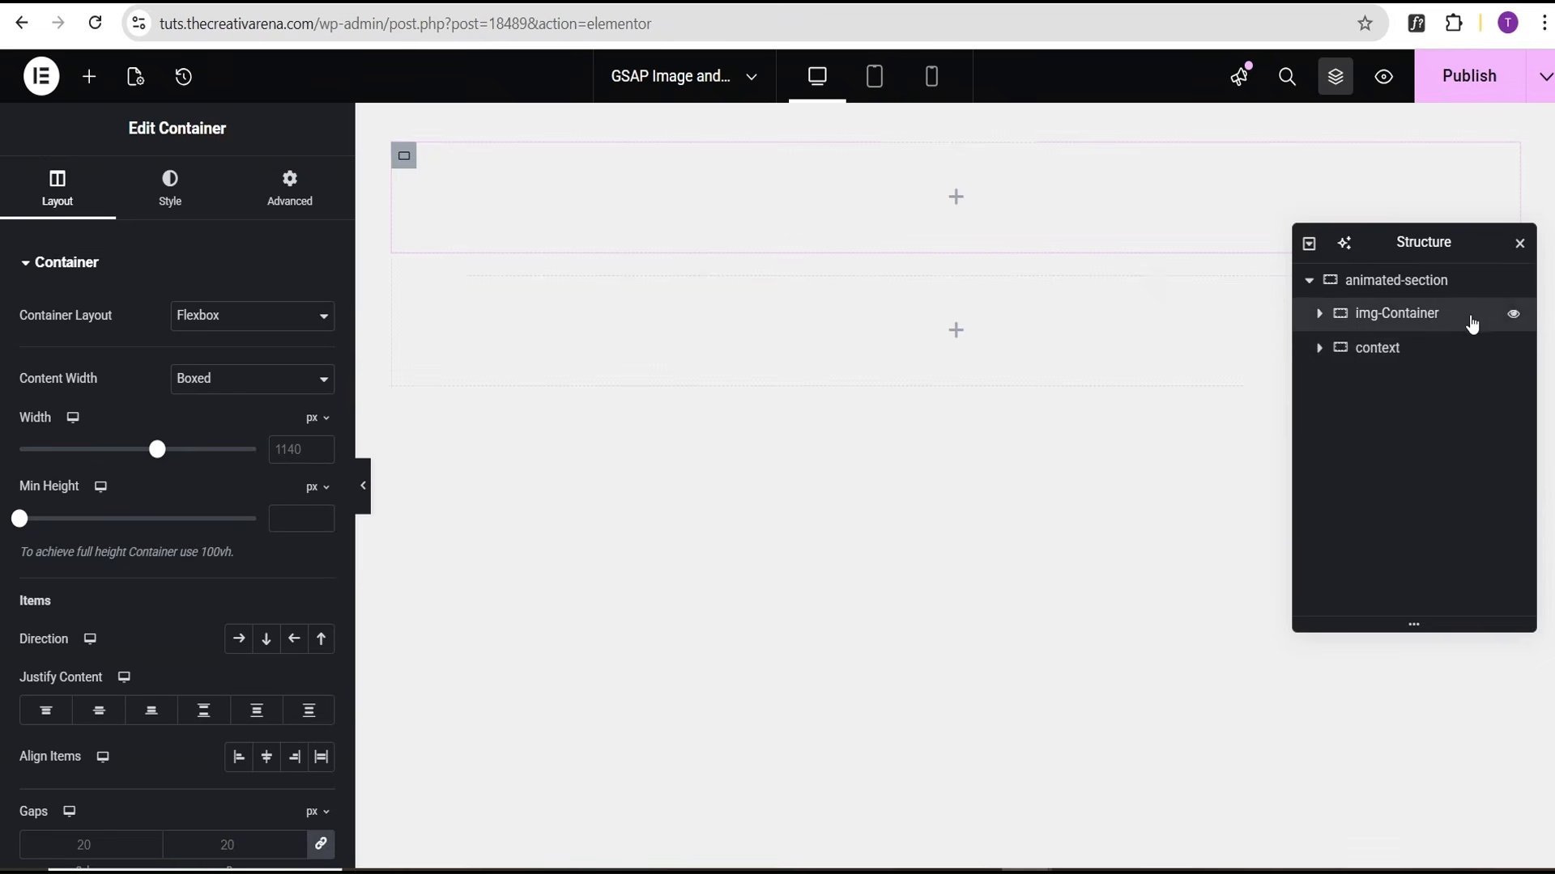
left_click(209, 380)
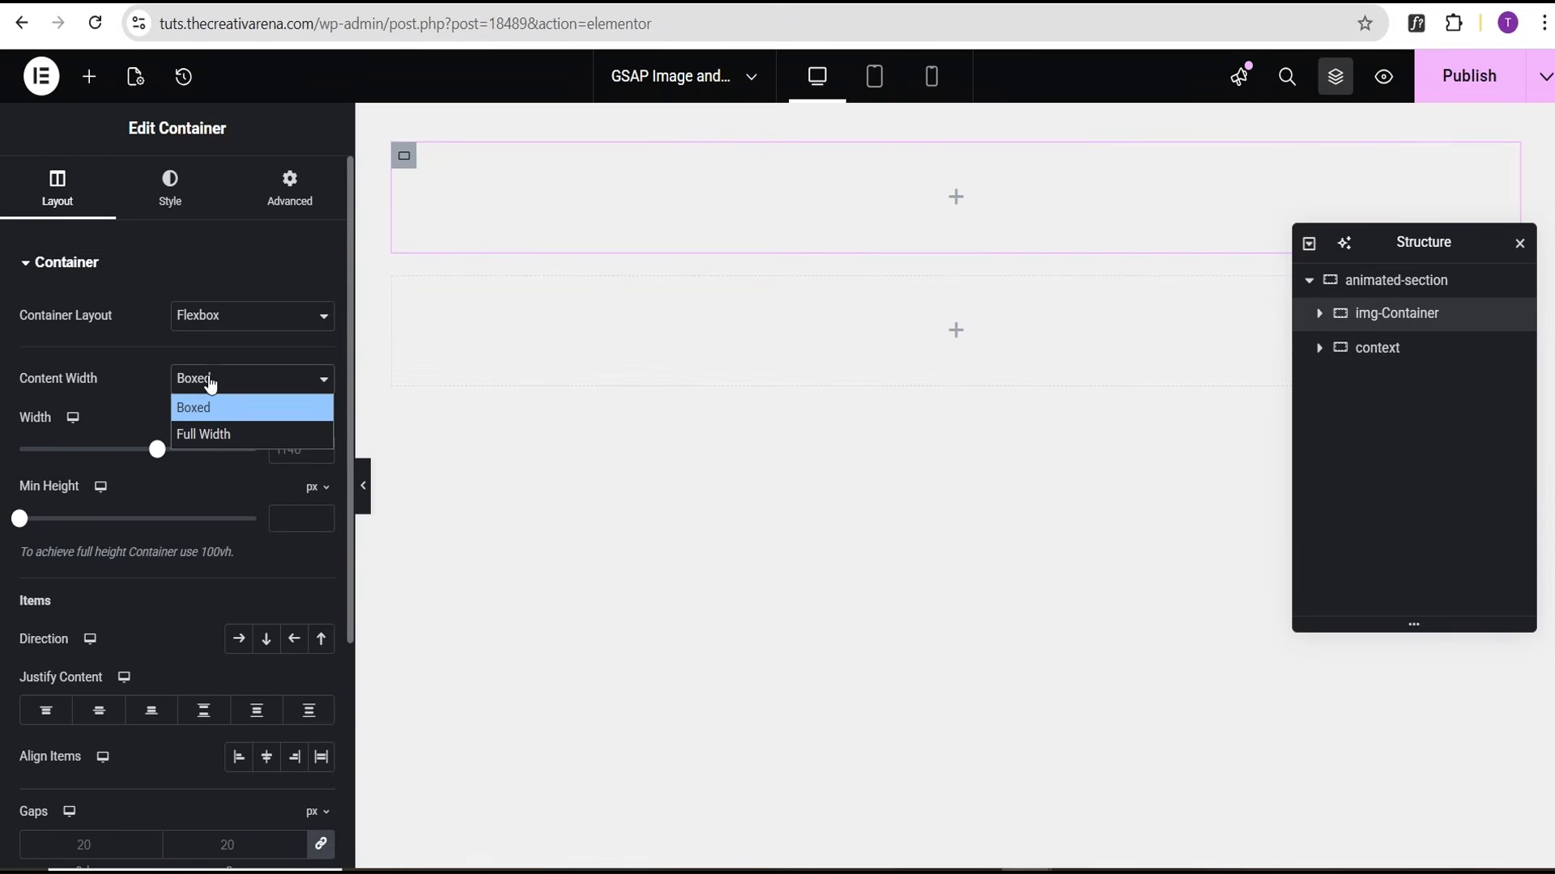
left_click(220, 415)
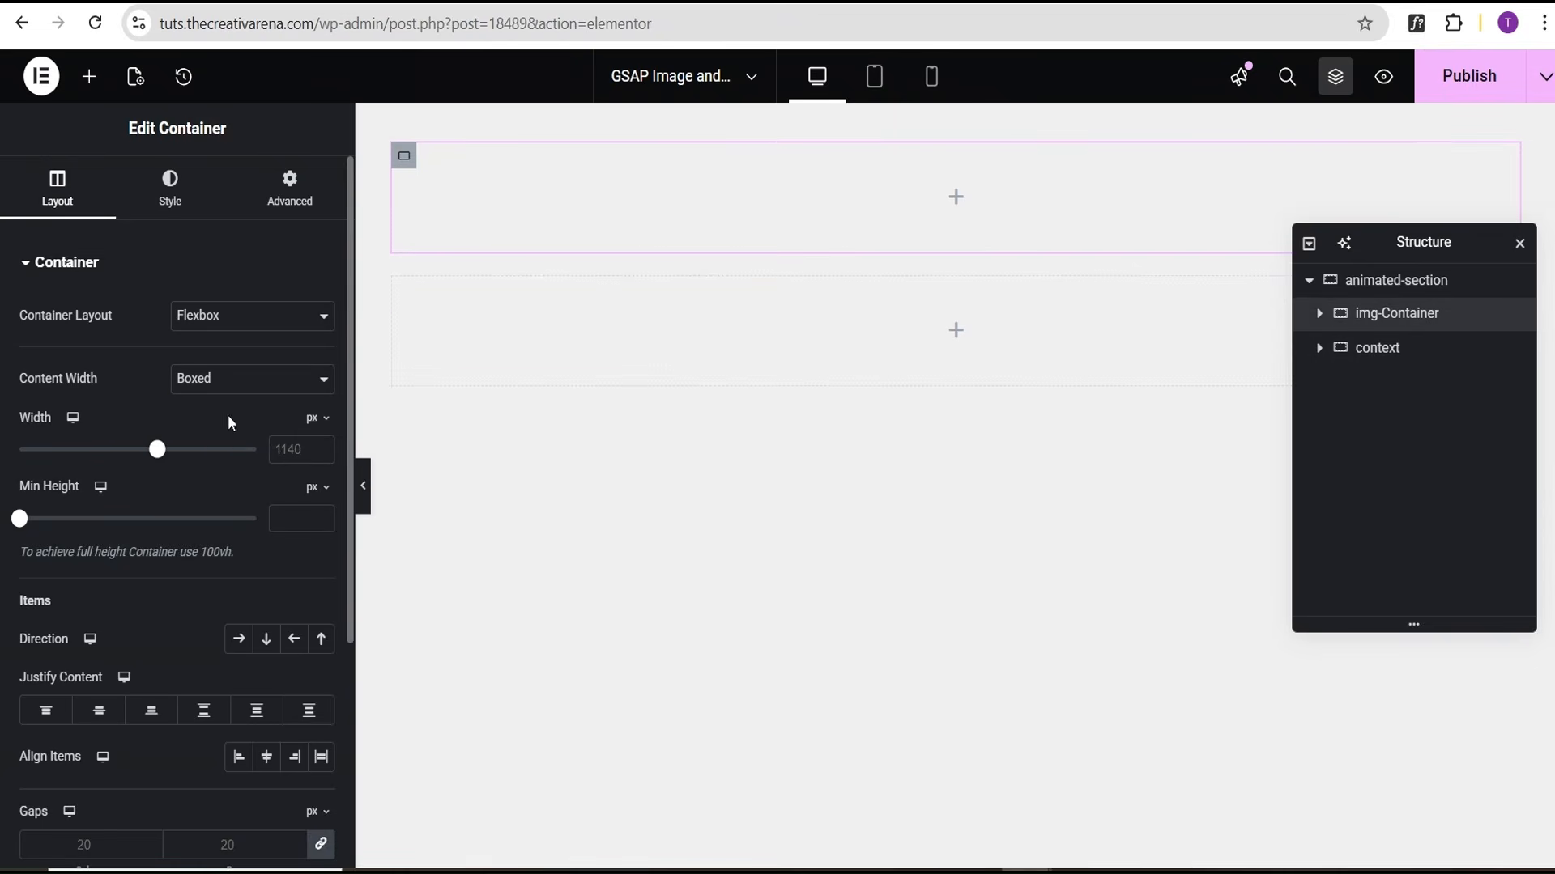
Set the minimum height of img-Container to 70 vh
left_click(316, 495)
left_click(314, 588)
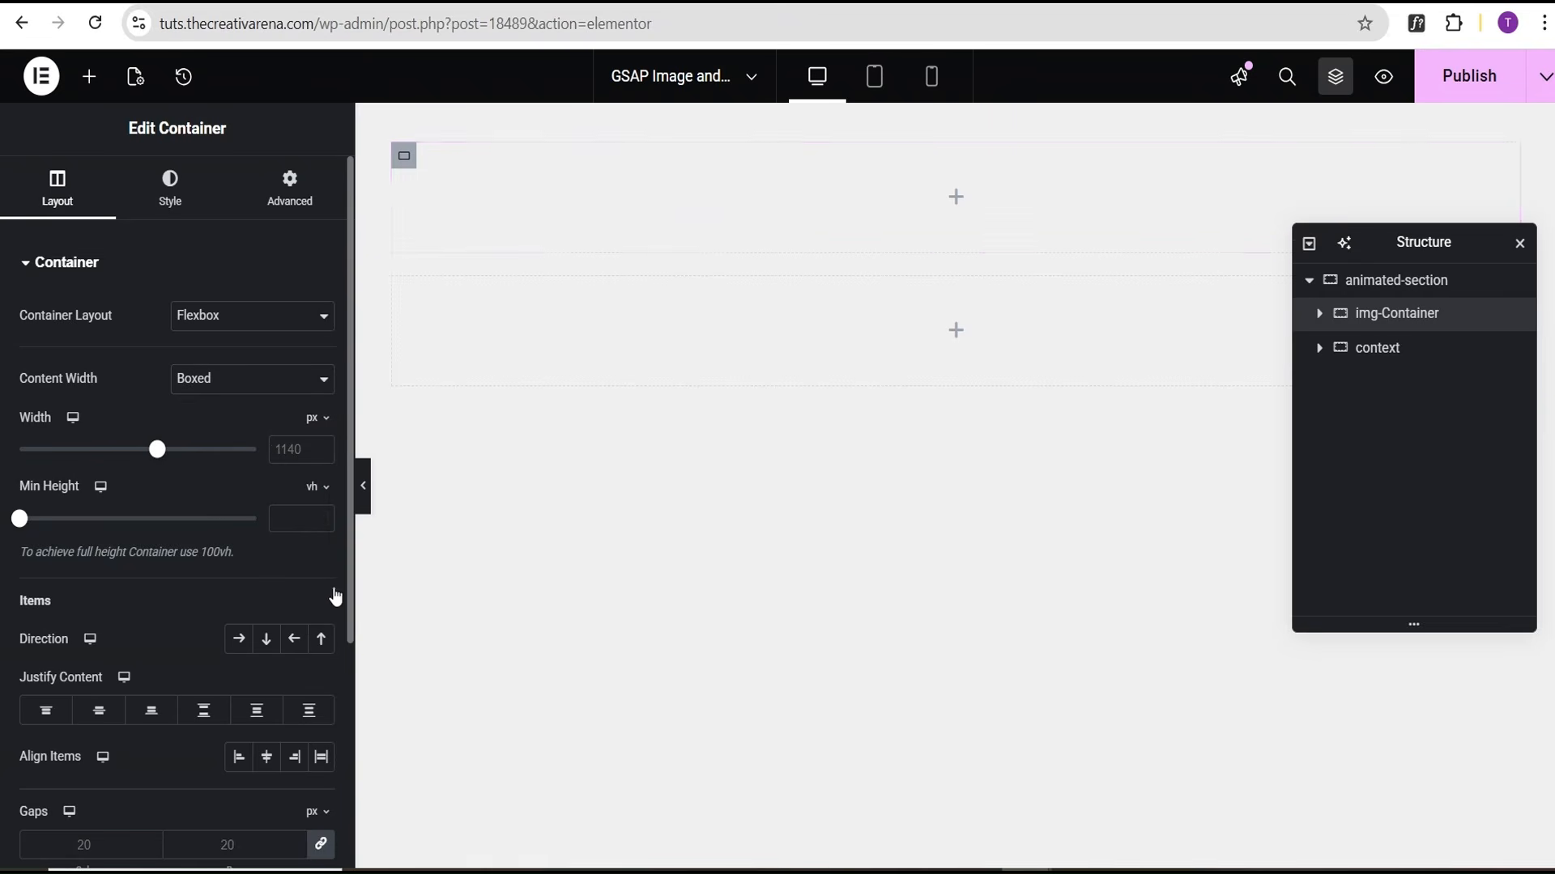
left_click(306, 519)
type("70")
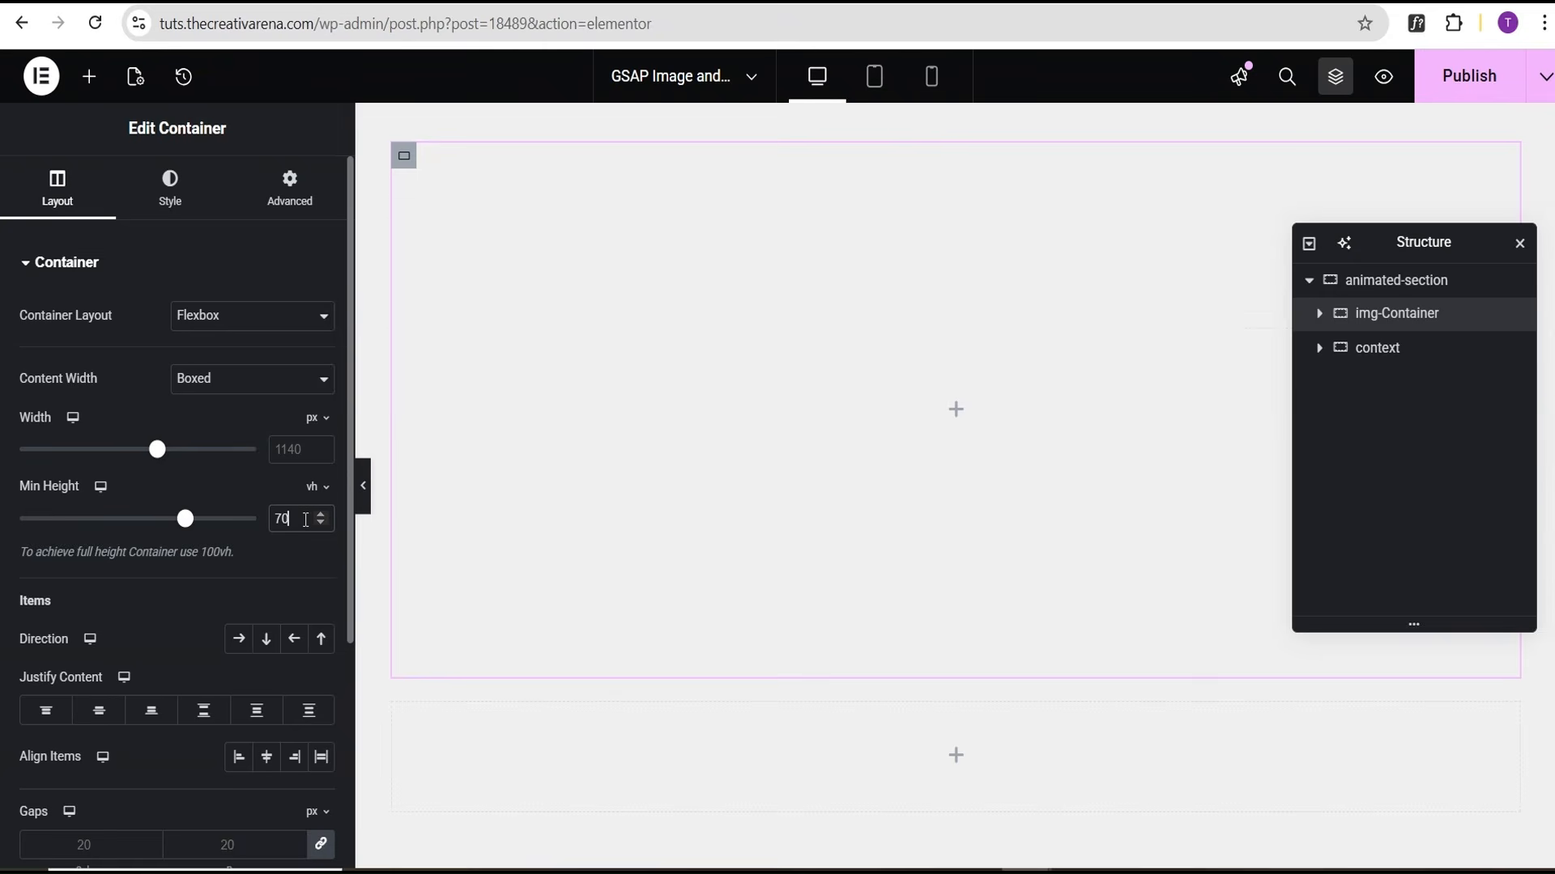
left_click(199, 379)
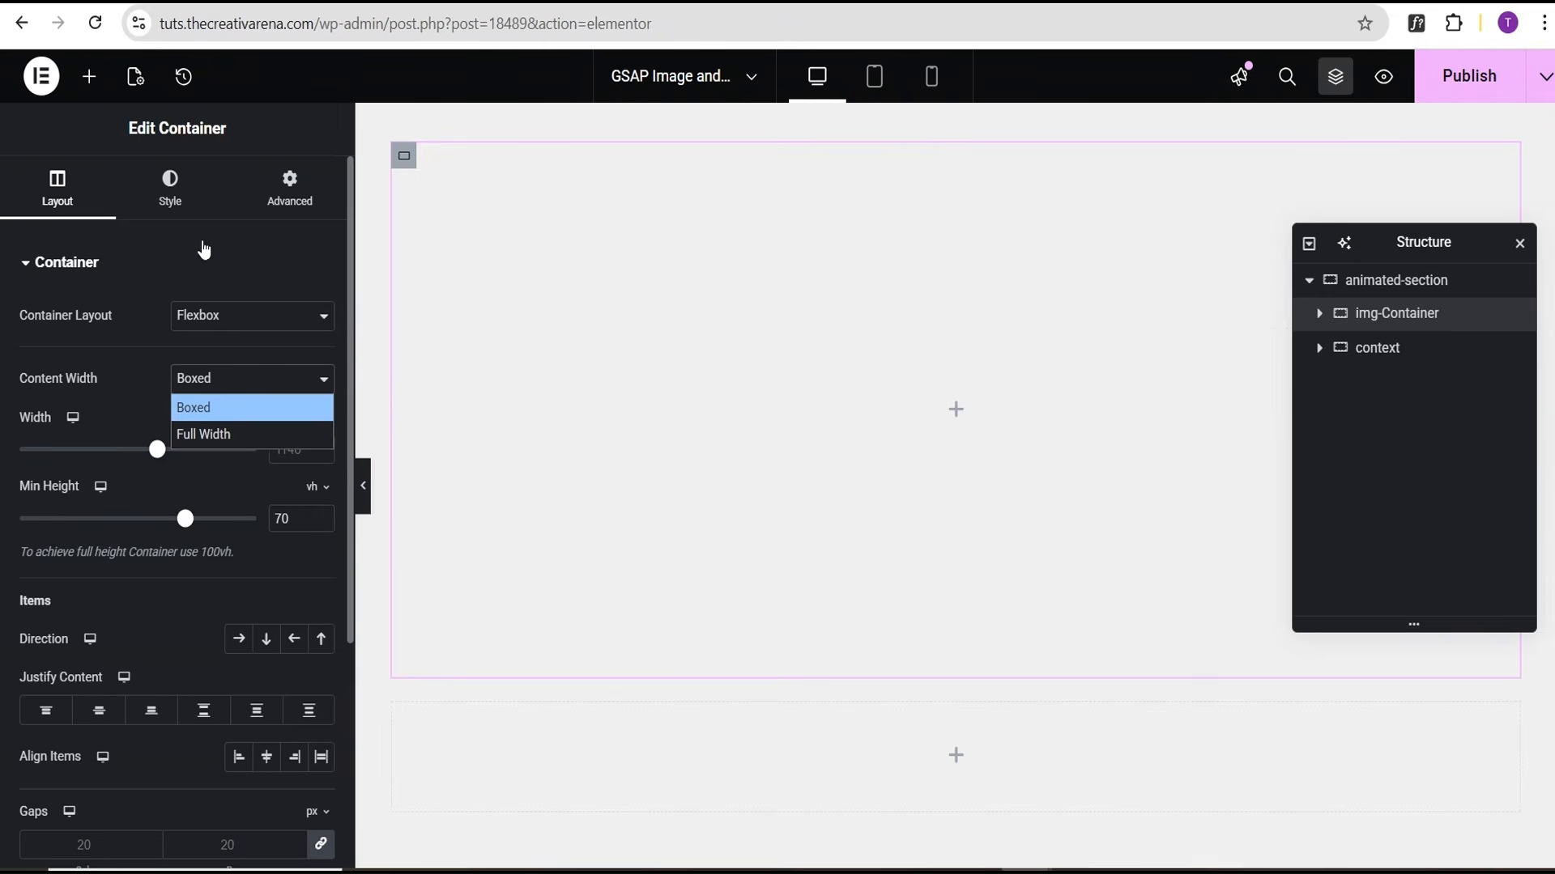
Give img-Container unlinked padding in percent: 3 top, 4 right, 1 bottom and 4 left
left_click(301, 212)
left_click(304, 207)
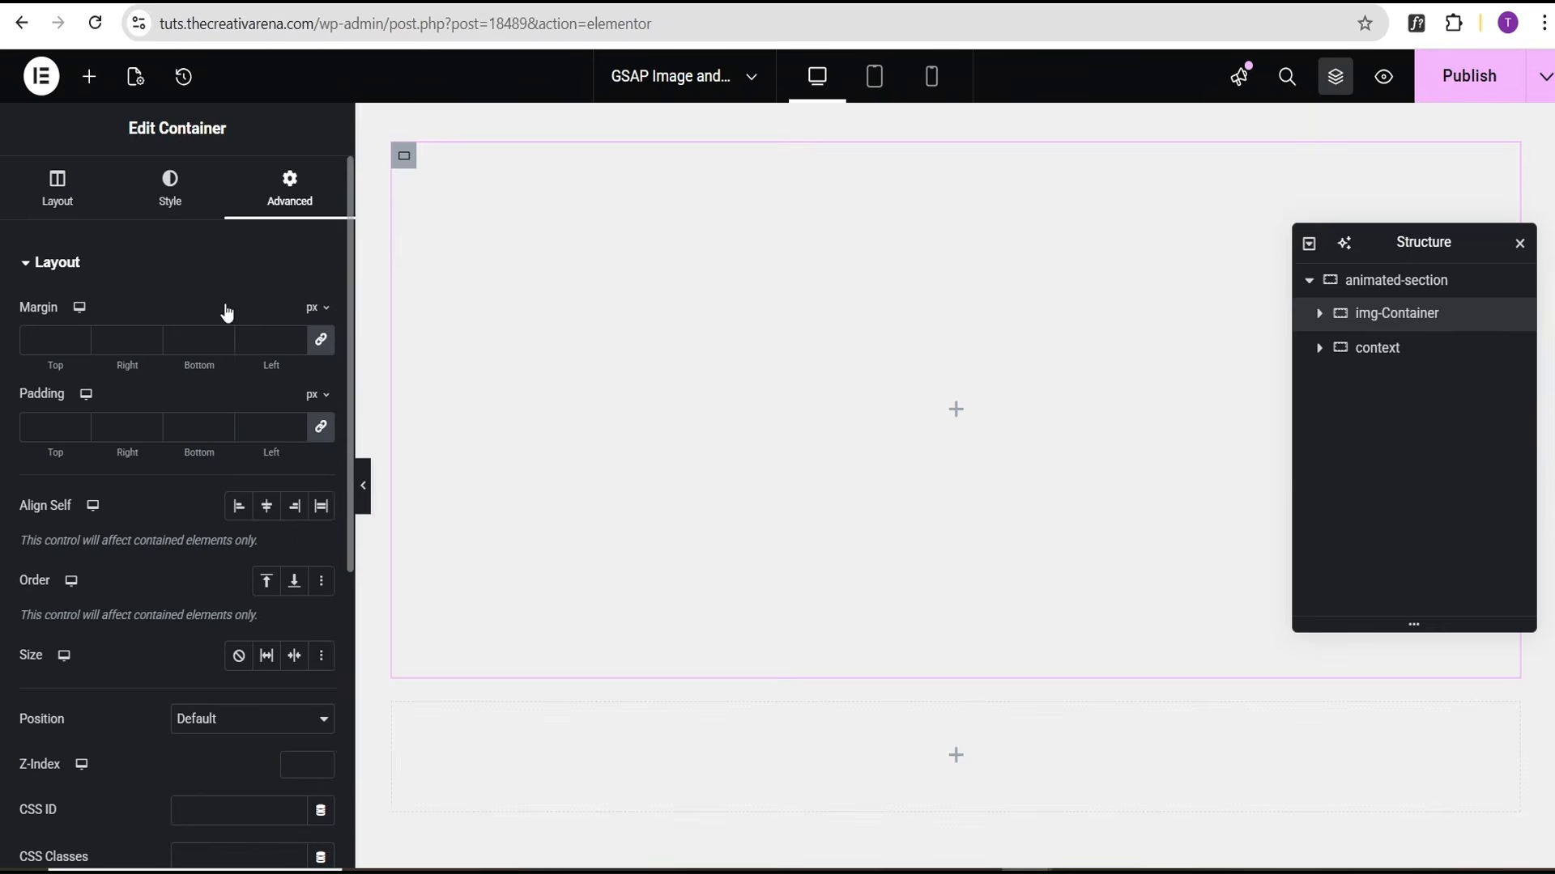
left_click(313, 397)
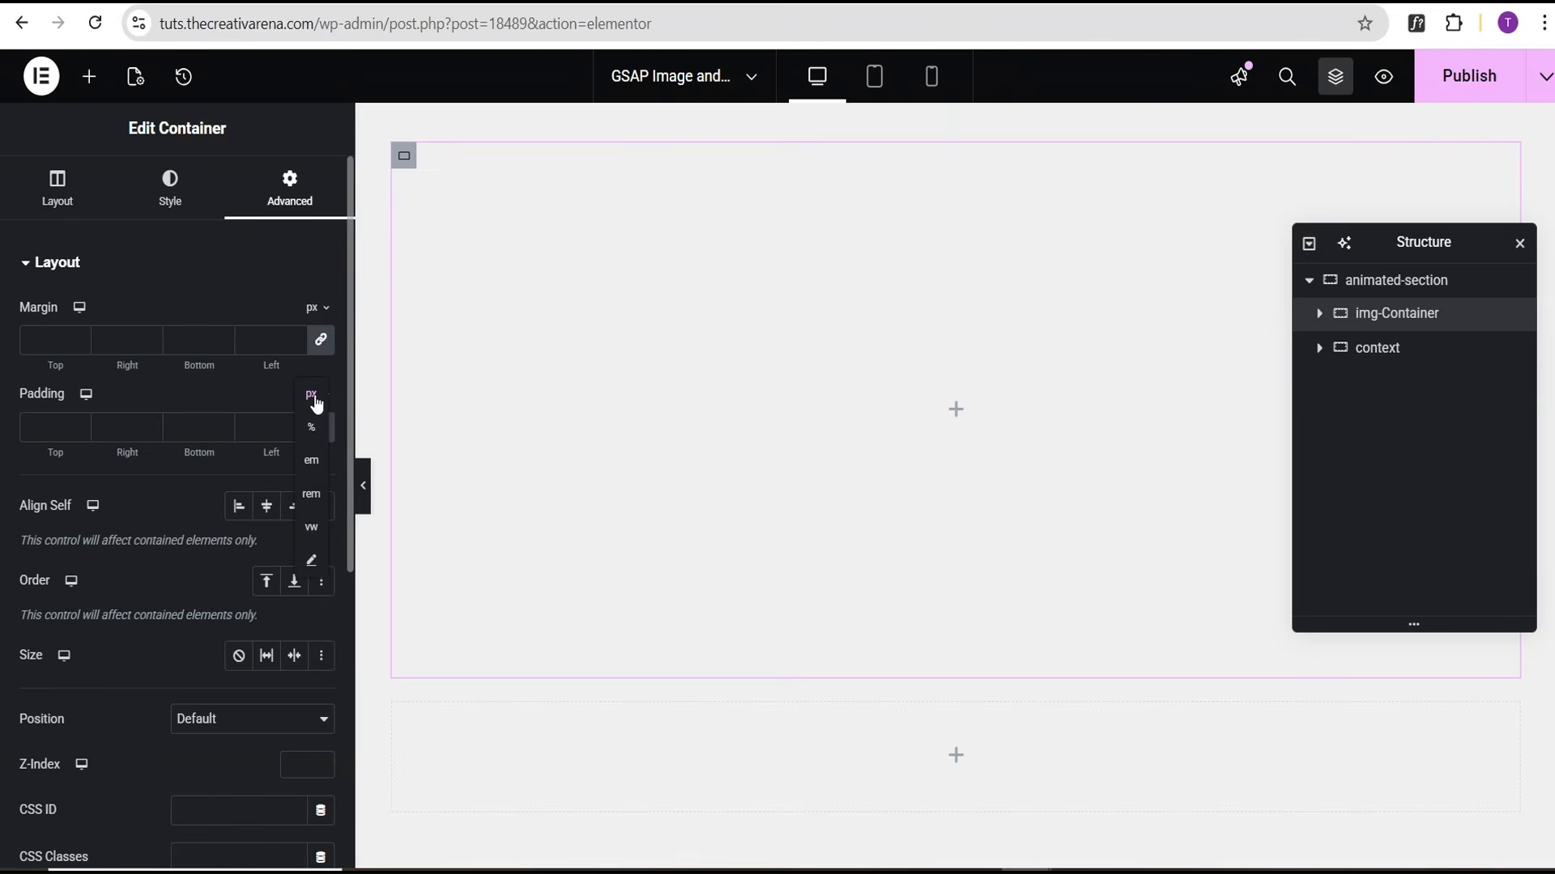
left_click(308, 429)
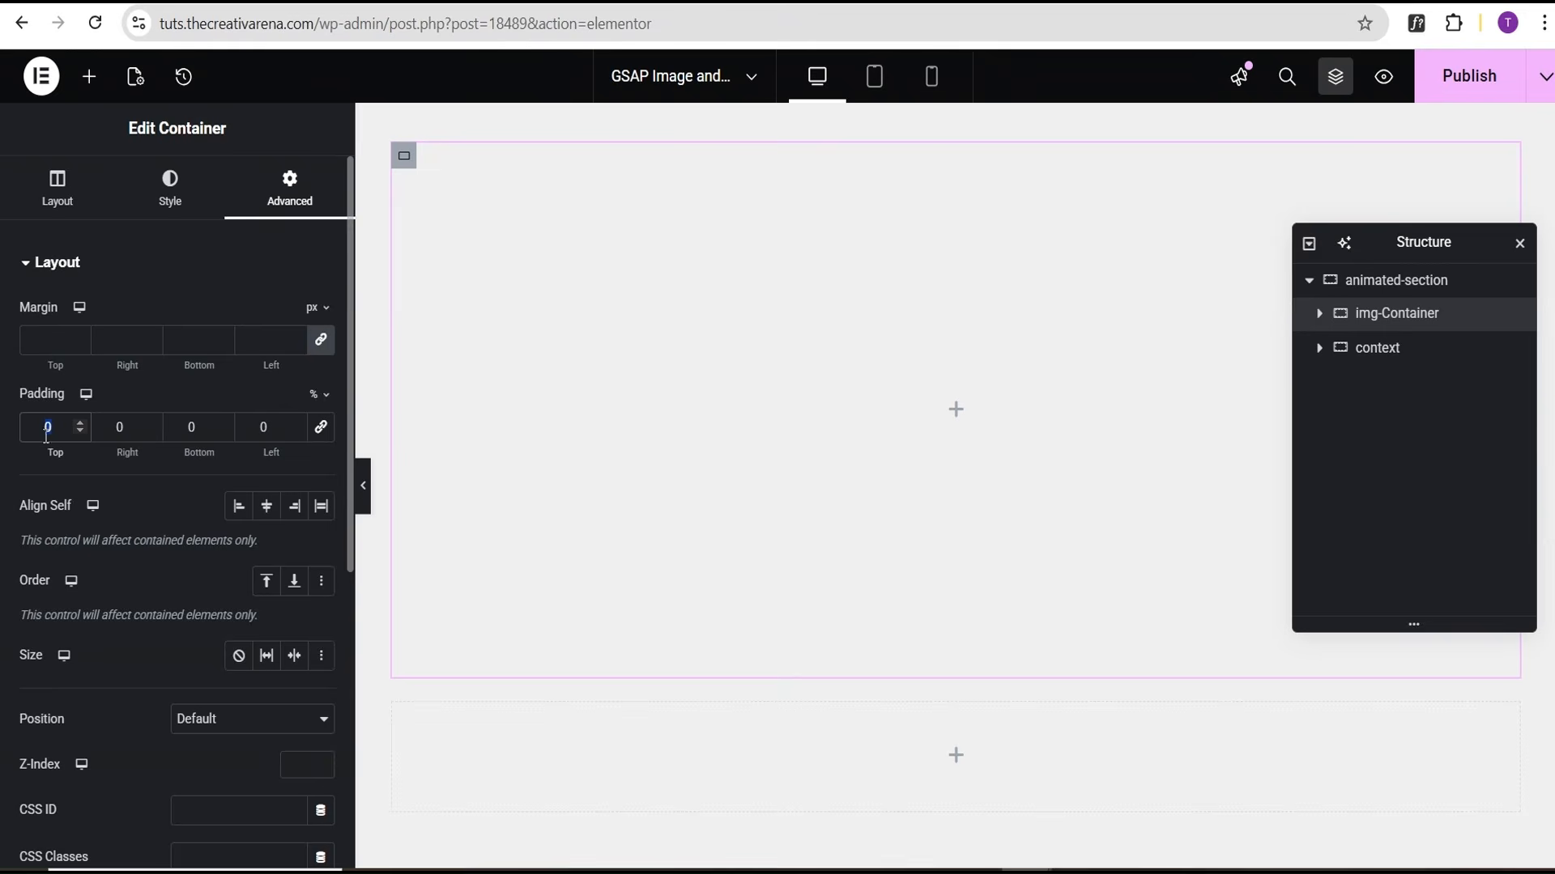
type("3")
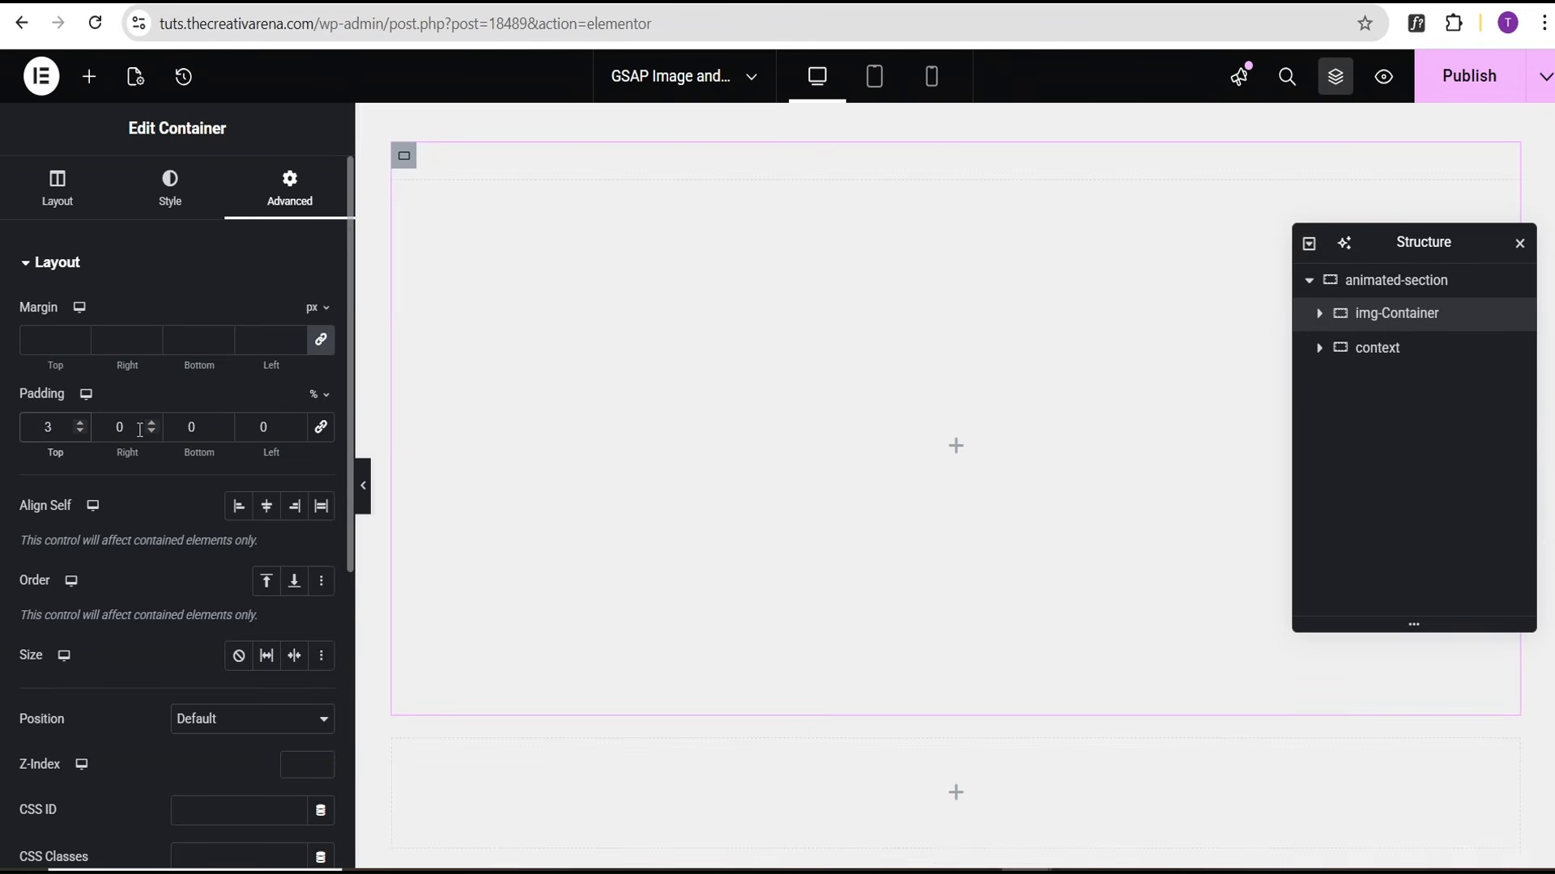
key("Tab")
type("4")
key("Tab")
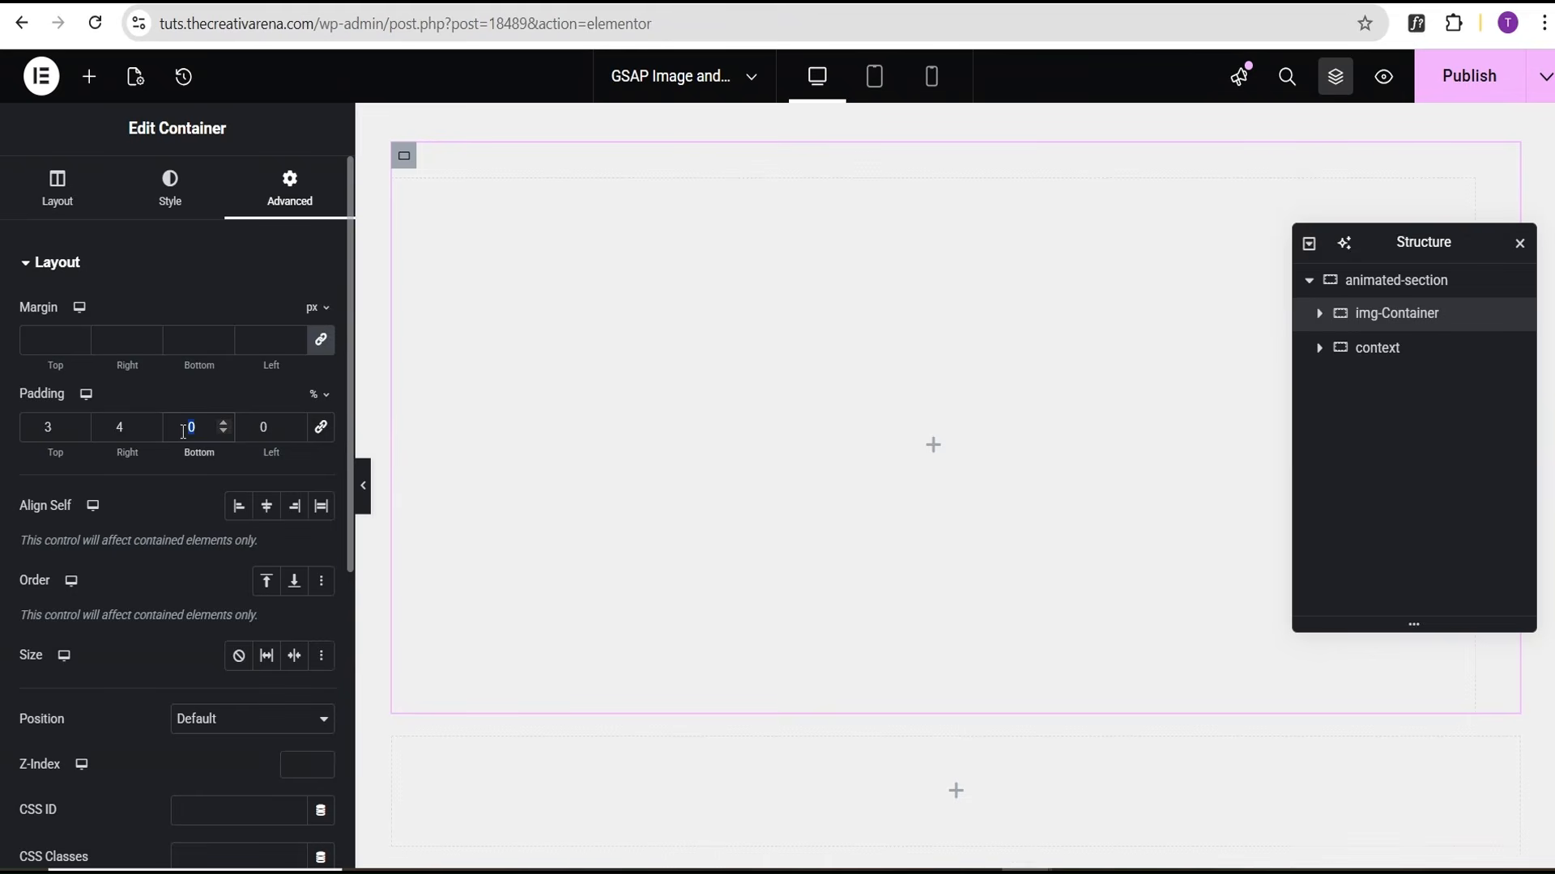
type("1")
key("Tab")
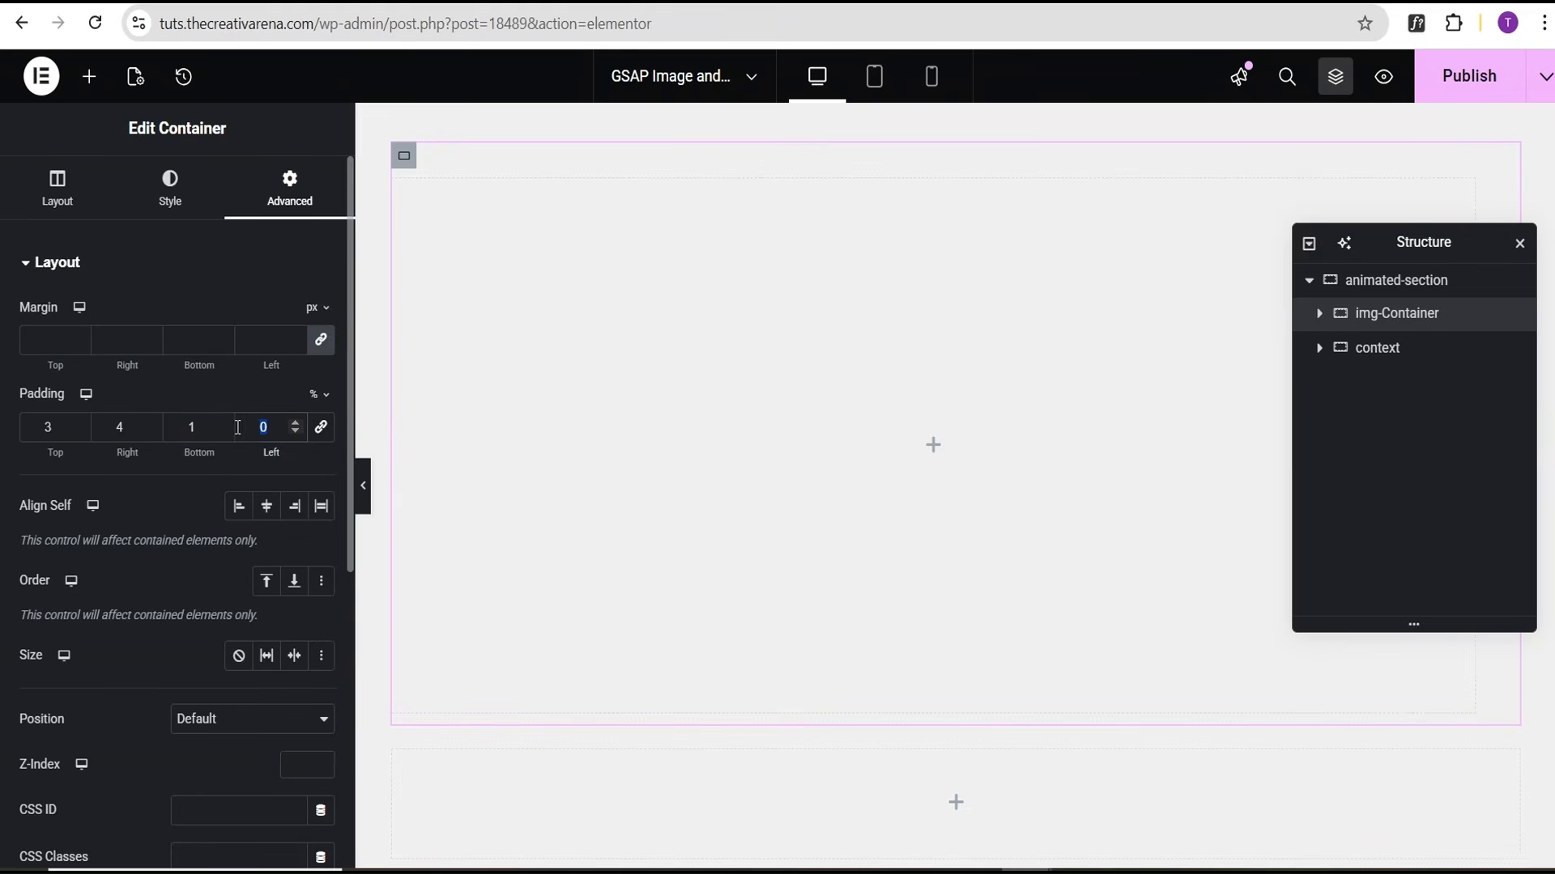
type("4")
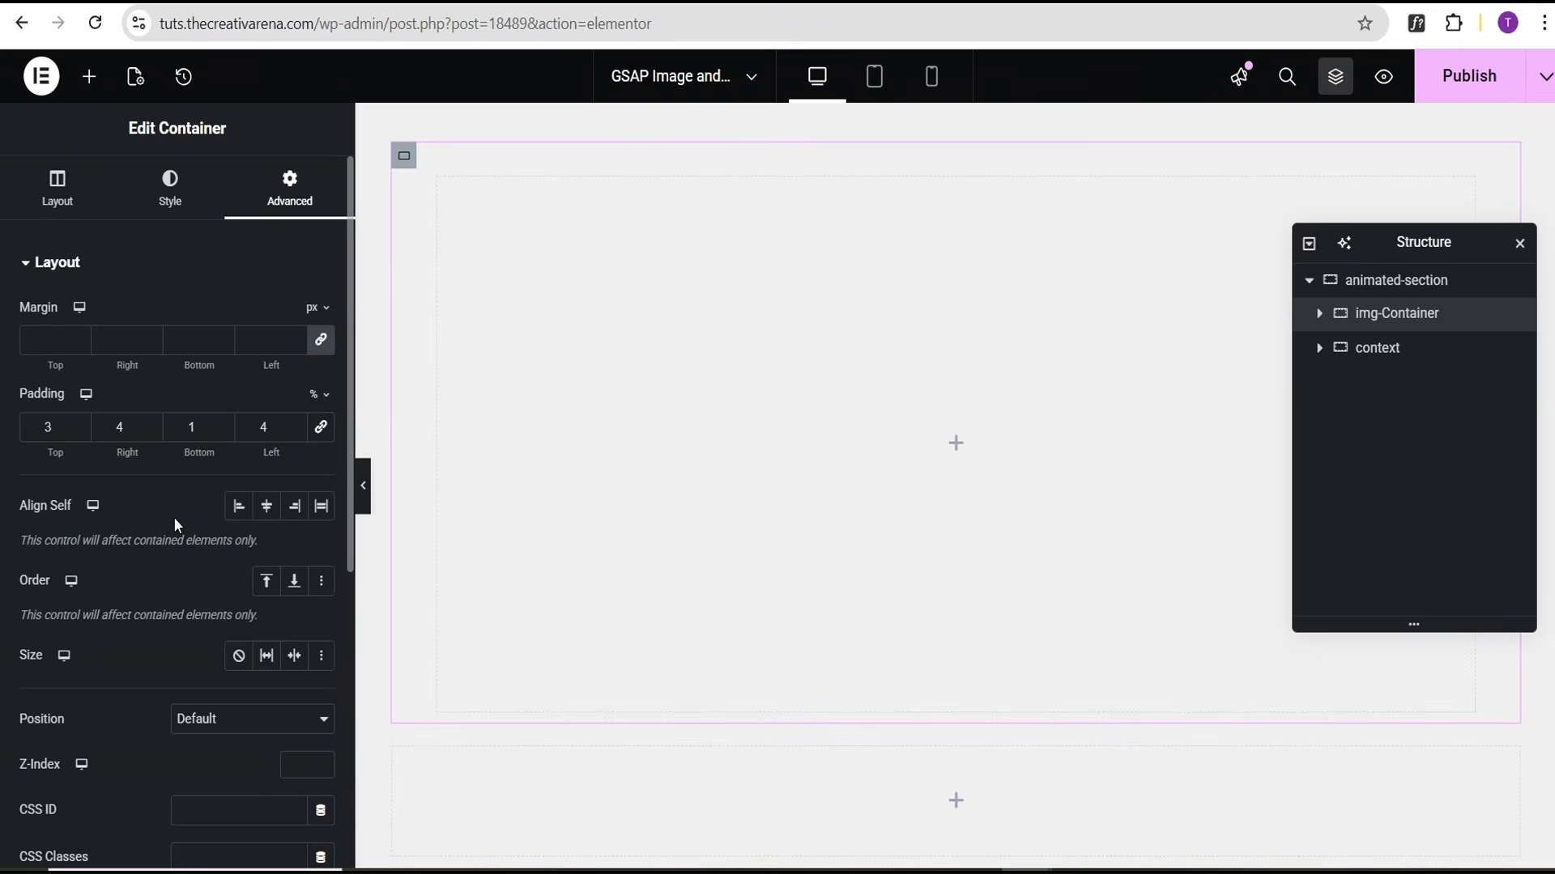
Add a new container inside img-Container and rename it img-wrapper
left_click(92, 82)
left_click(100, 365)
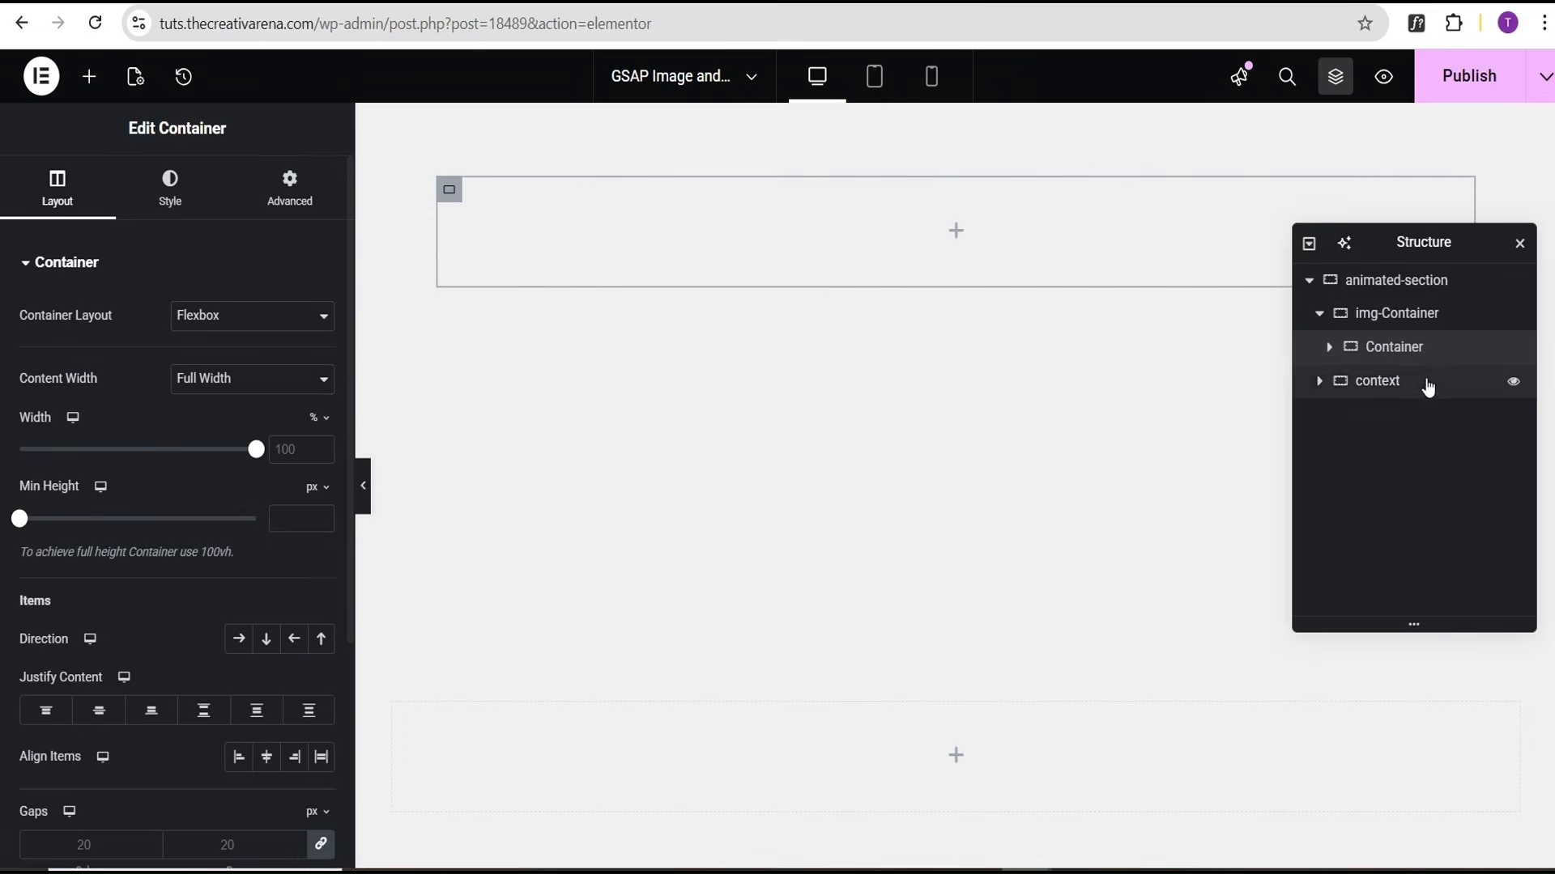
double_click(1387, 356)
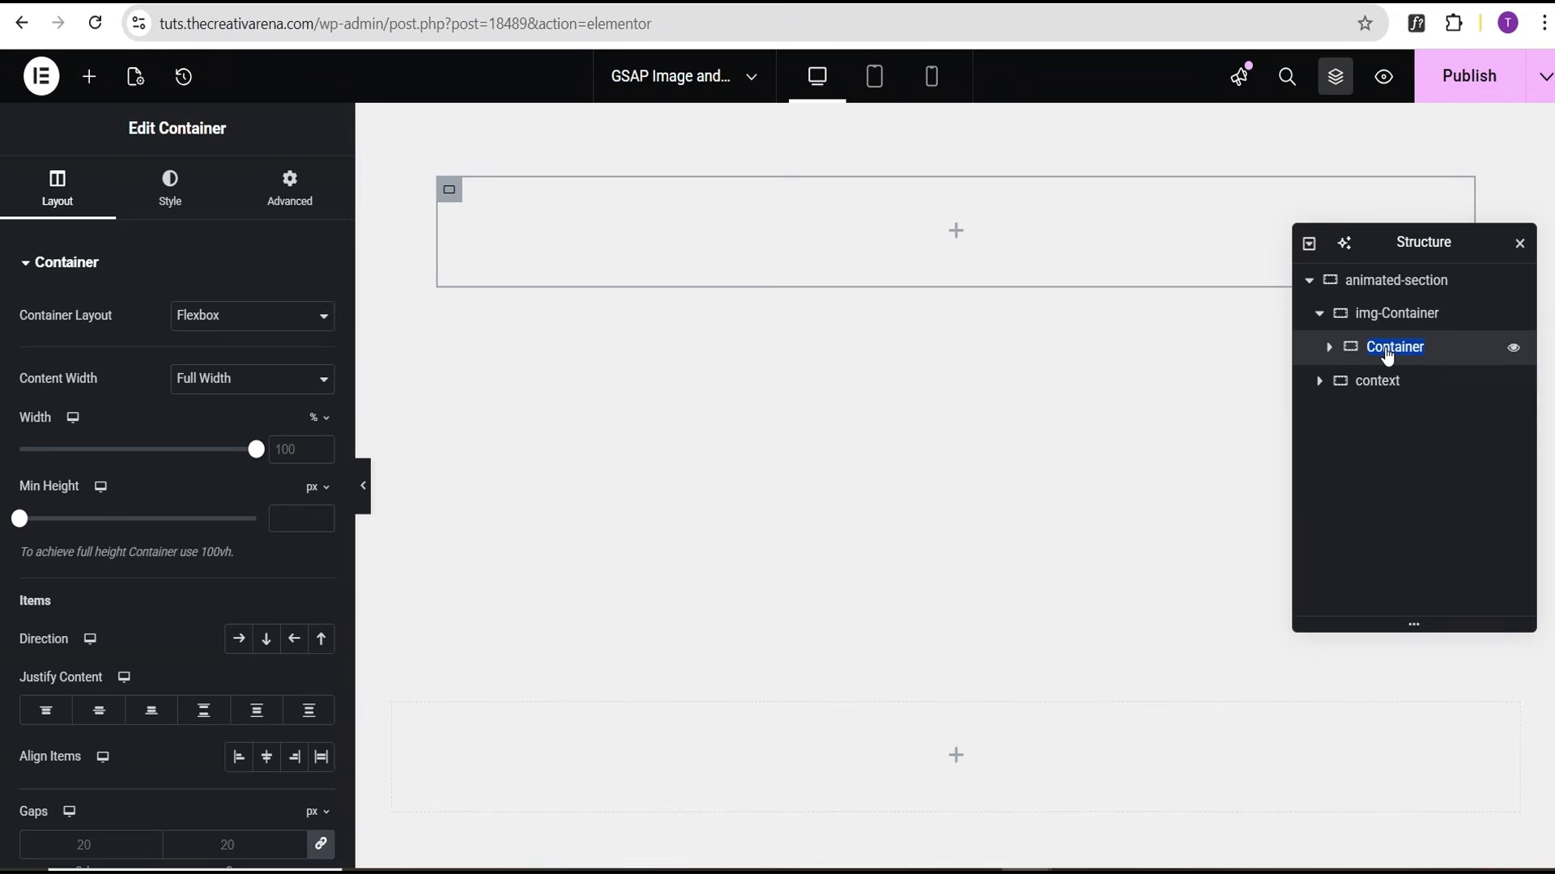
type("img-wrapper")
key("Return")
Set the img-wrapper container's width to 500 px and its minimum height to 400 px
left_click(315, 418)
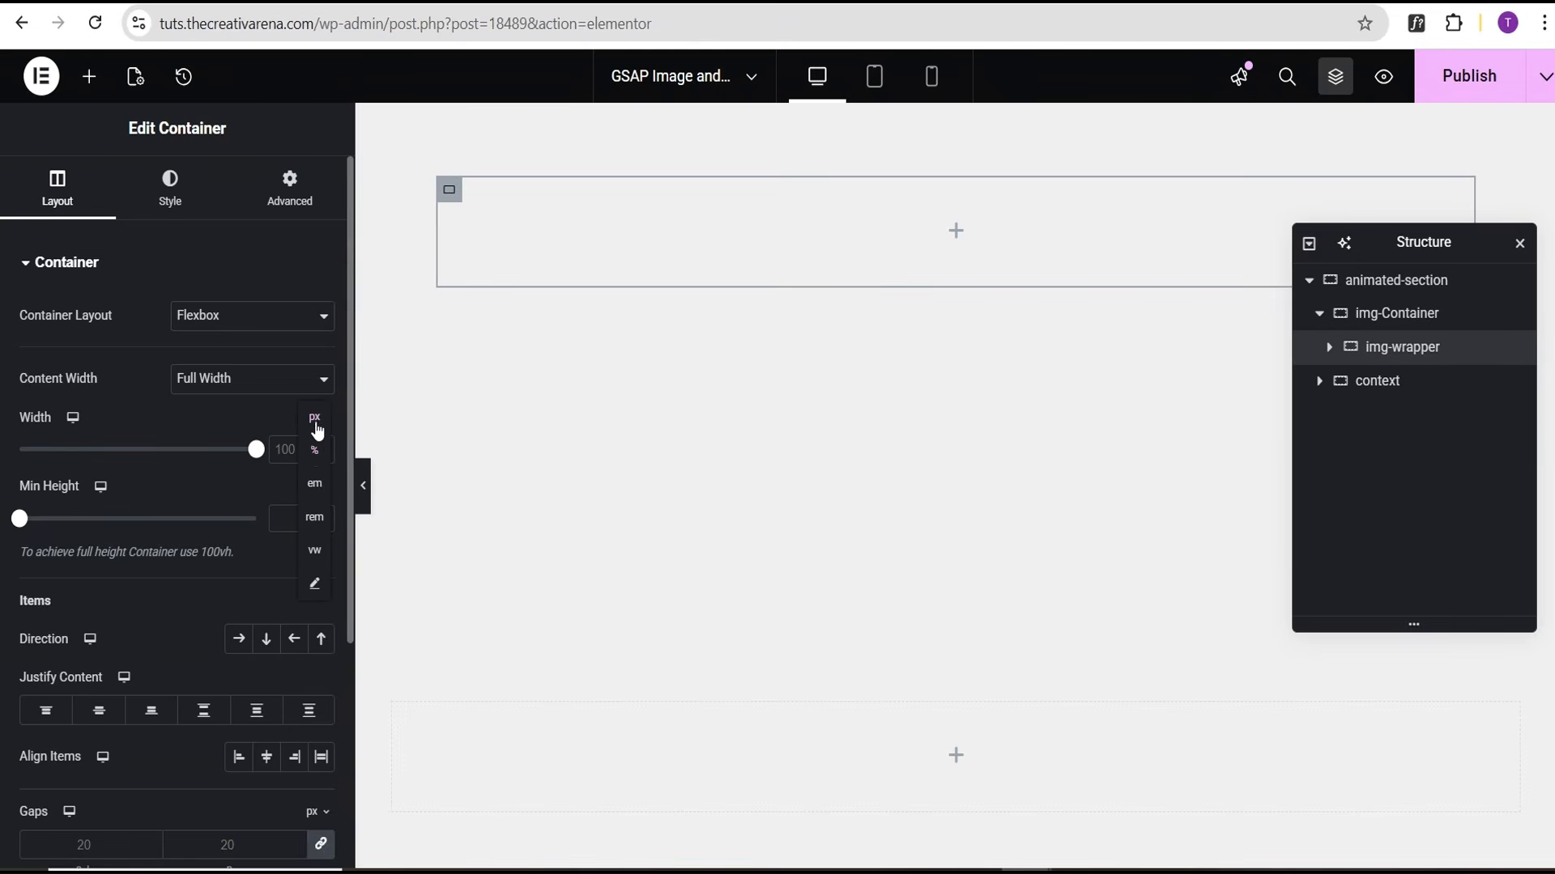
left_click(315, 417)
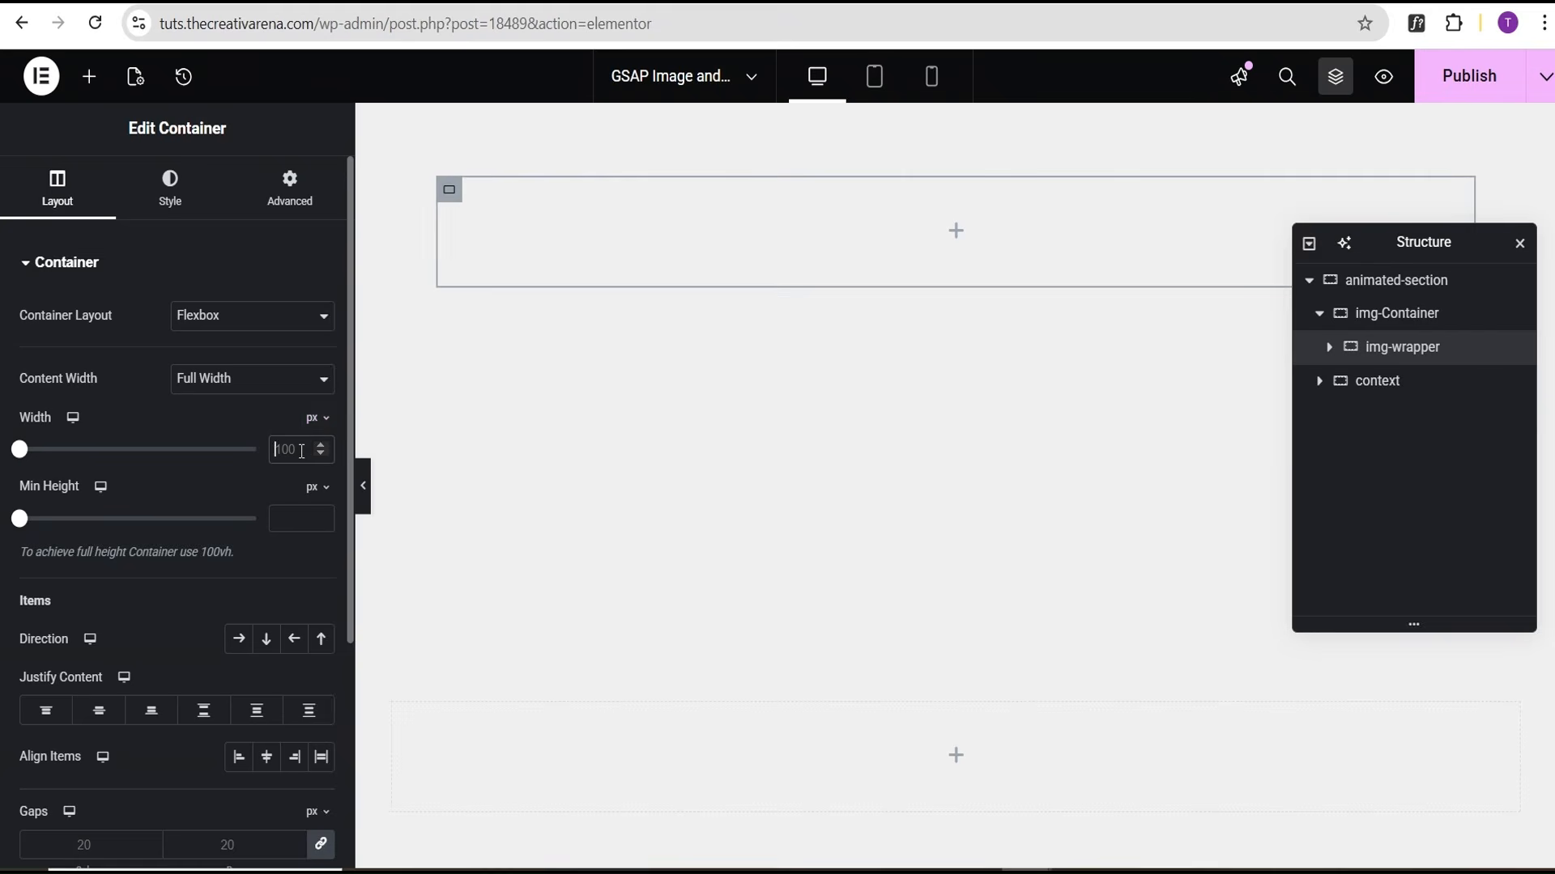
type("500")
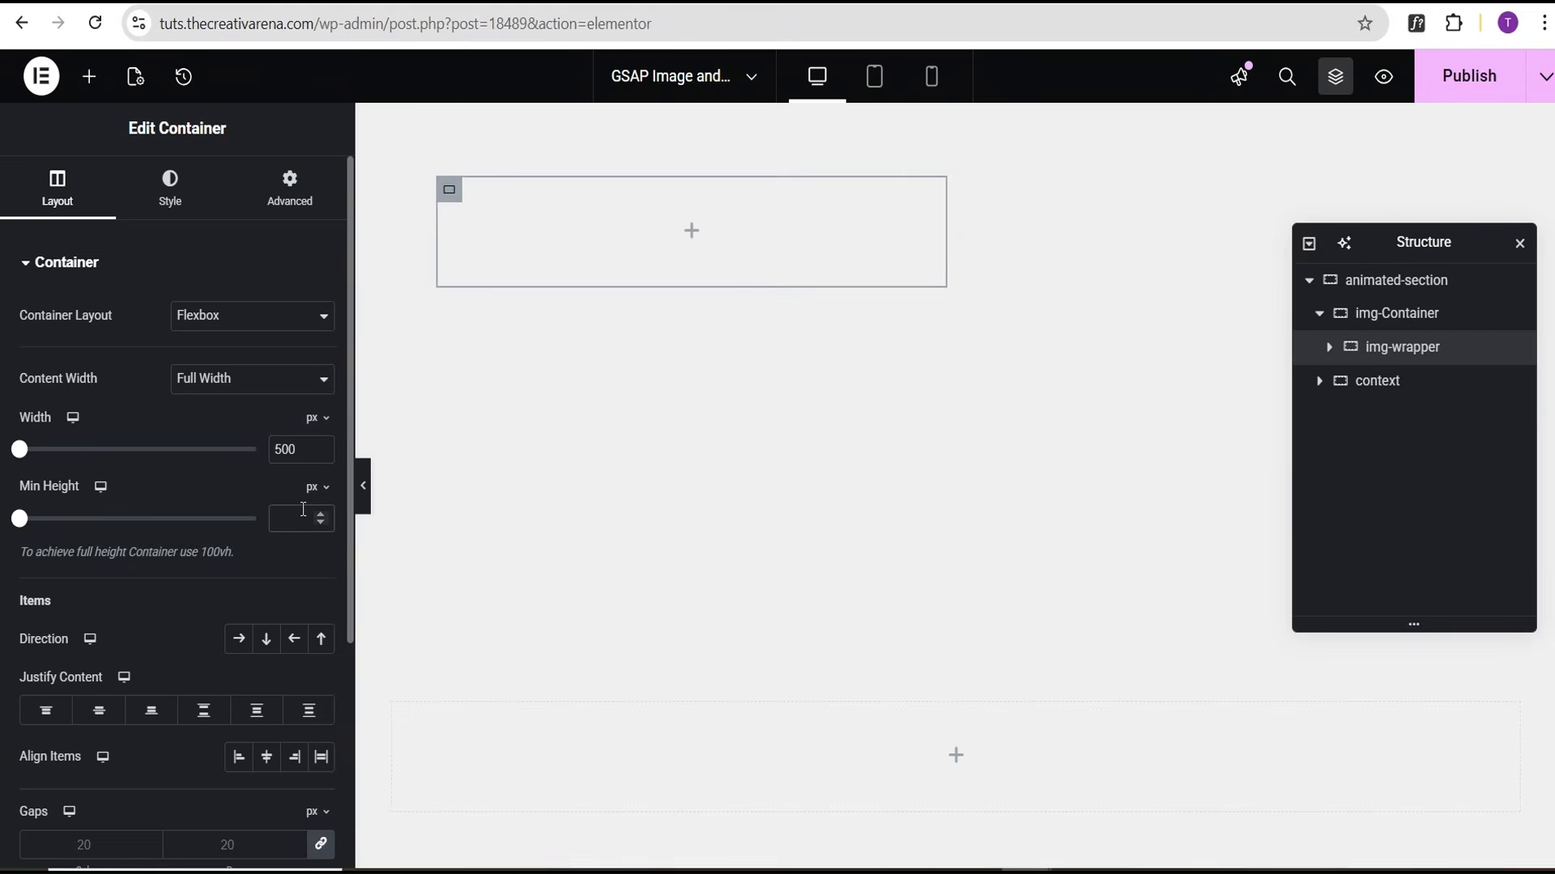
type("400")
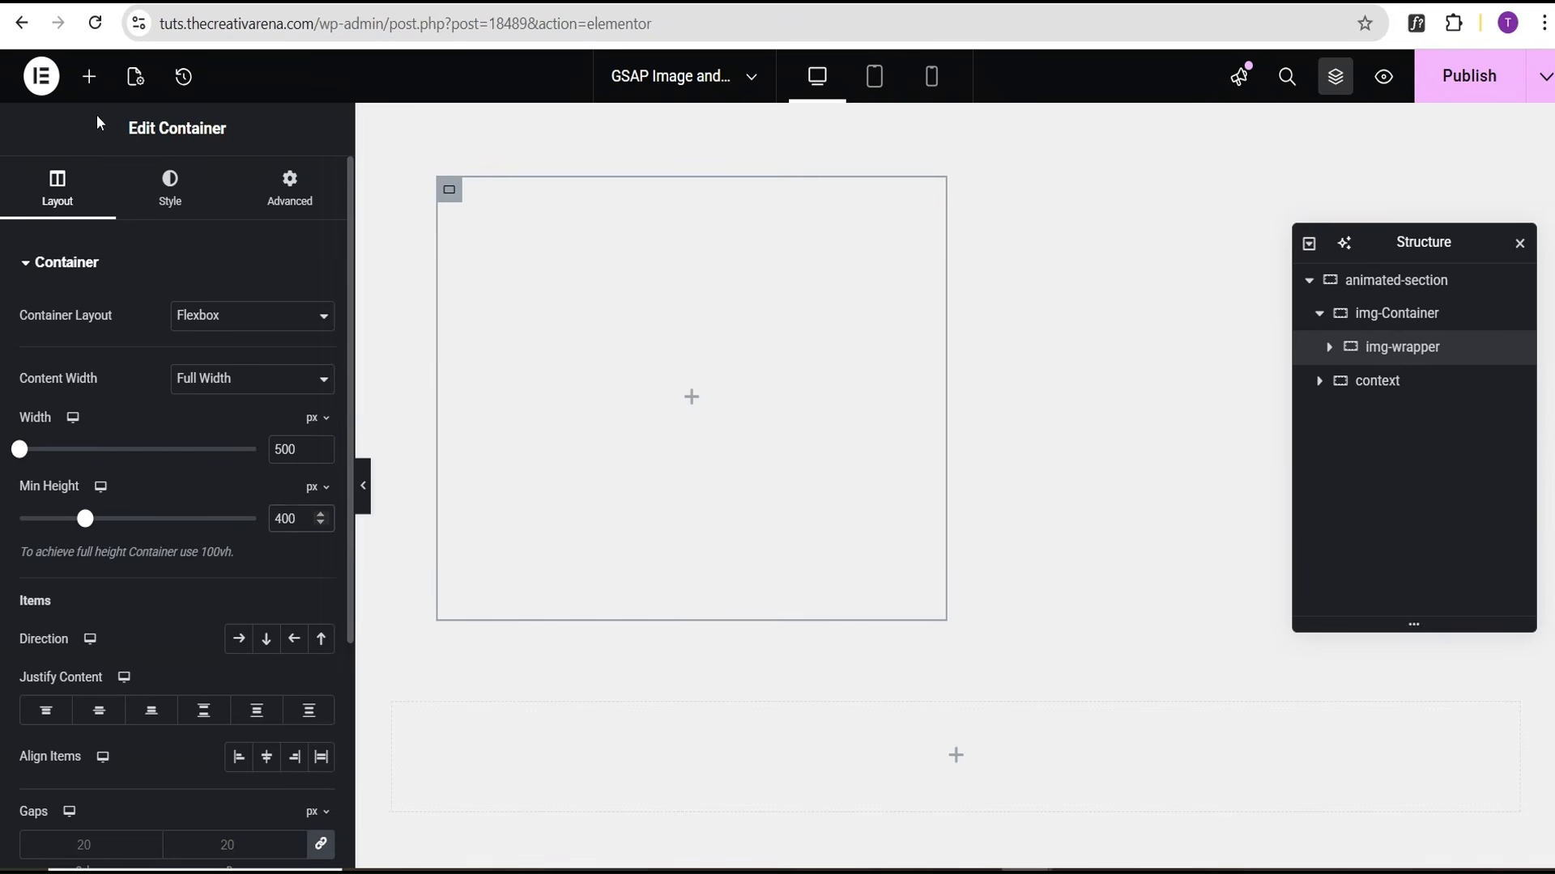
Place an Image widget inside img-wrapper and choose the yellow-background shark picture from the media library
left_click(89, 76)
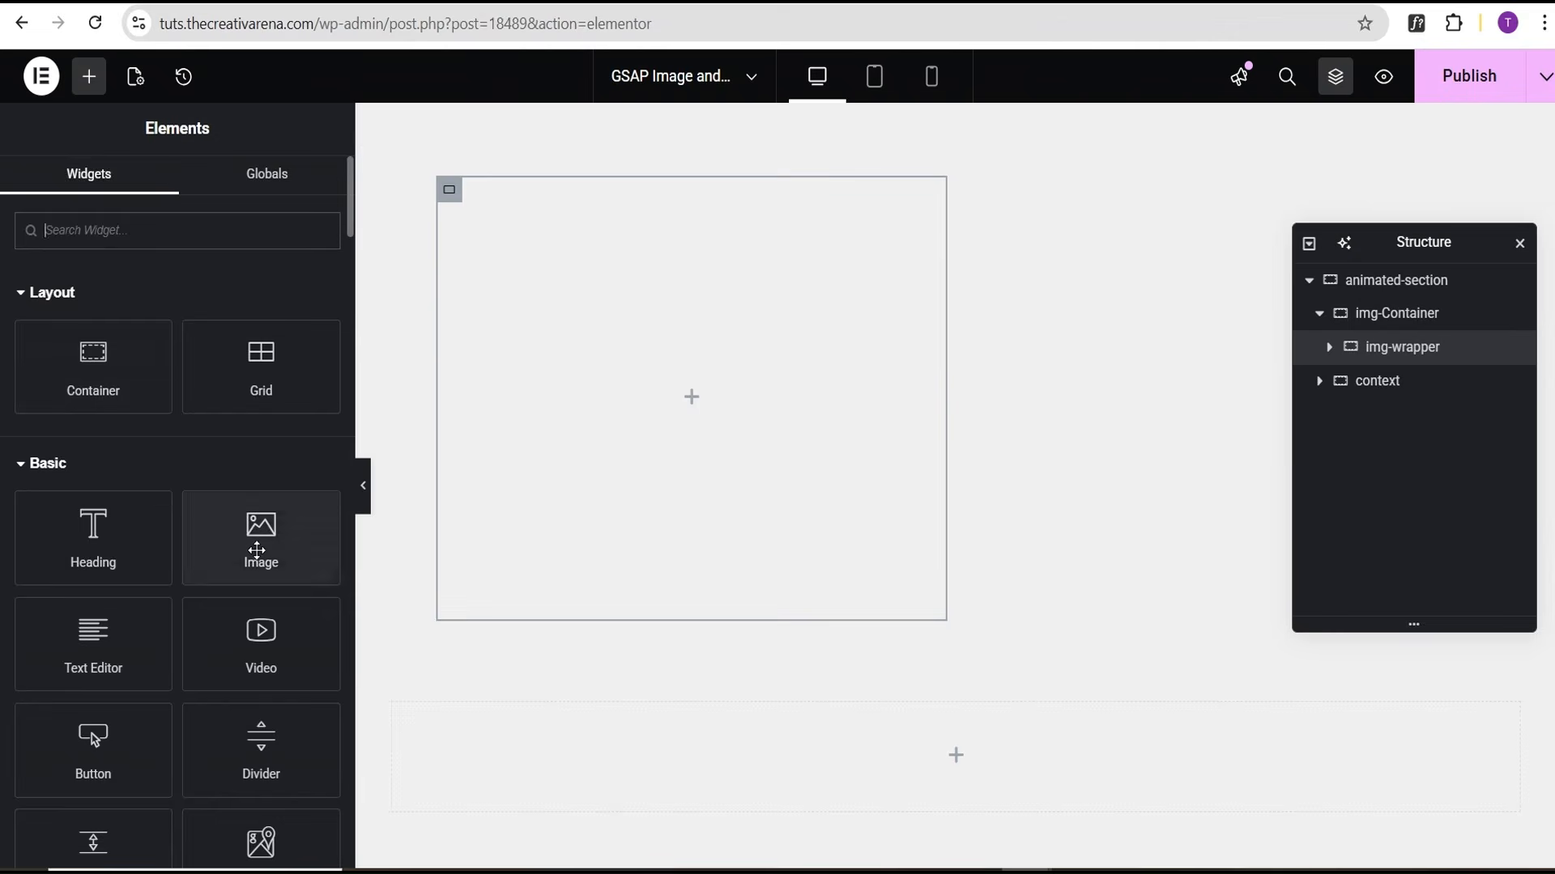
left_click_drag(257, 551, 692, 397)
left_click(197, 389)
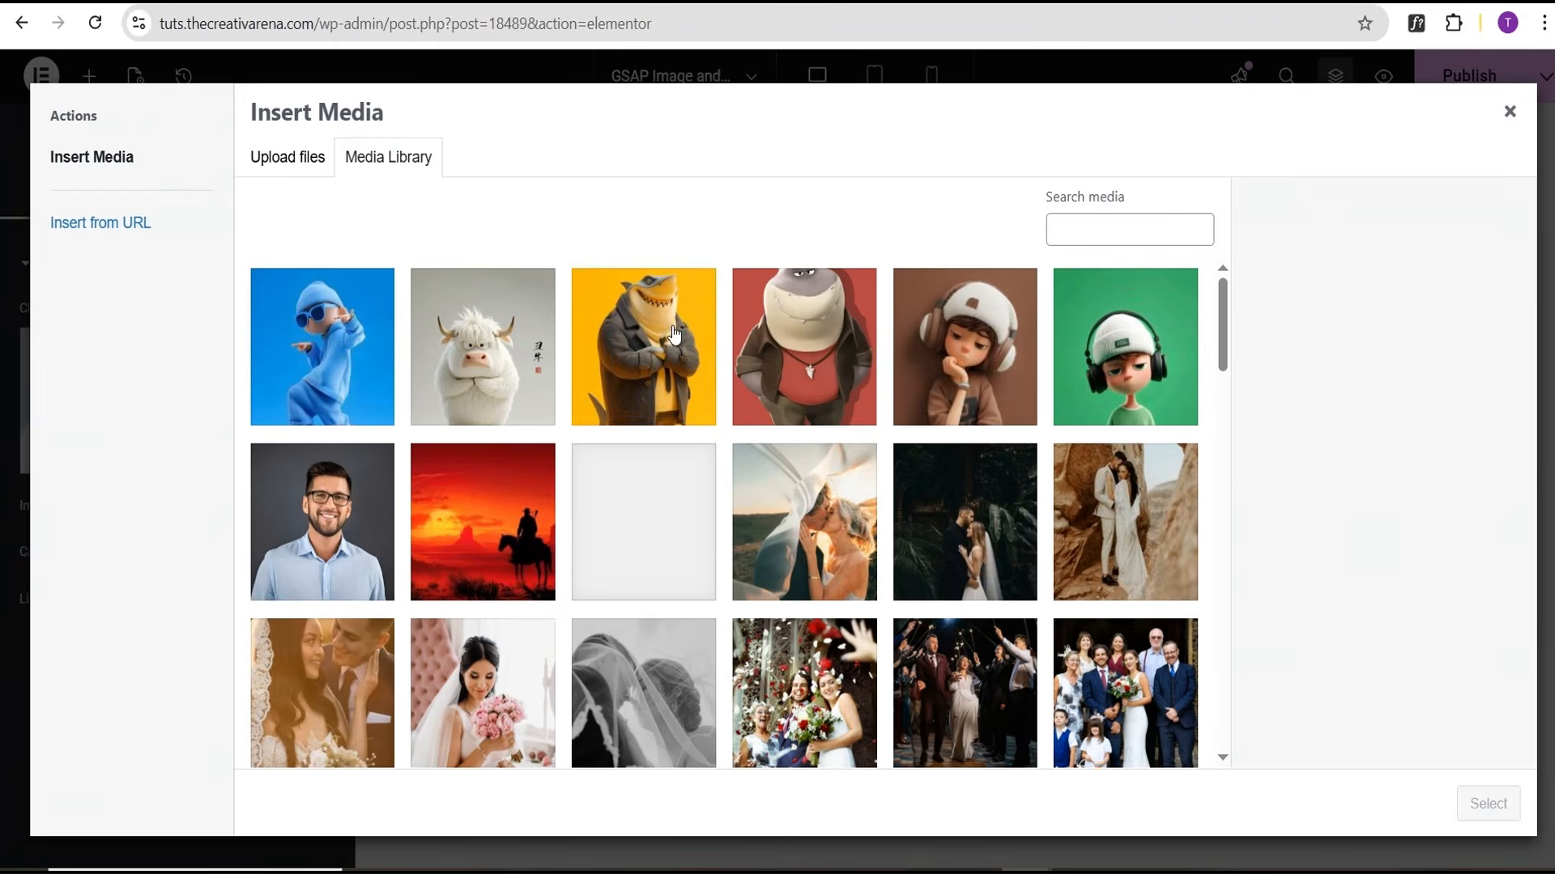
left_click(673, 333)
left_click(1488, 803)
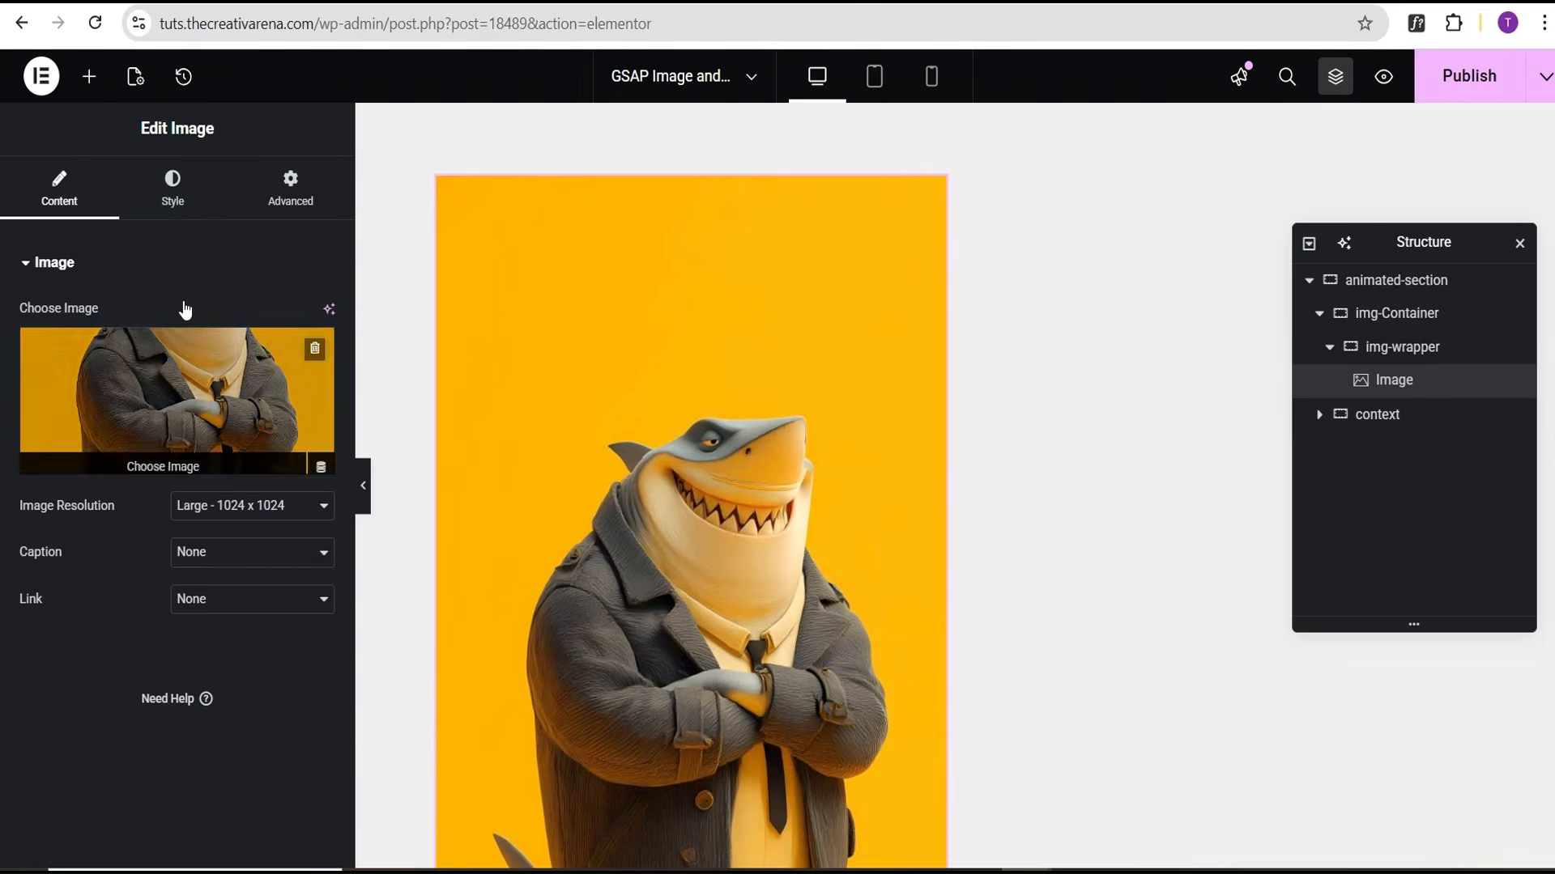
Style the shark image with 100% width, 400 px height and Cover as the object fit
left_click(172, 194)
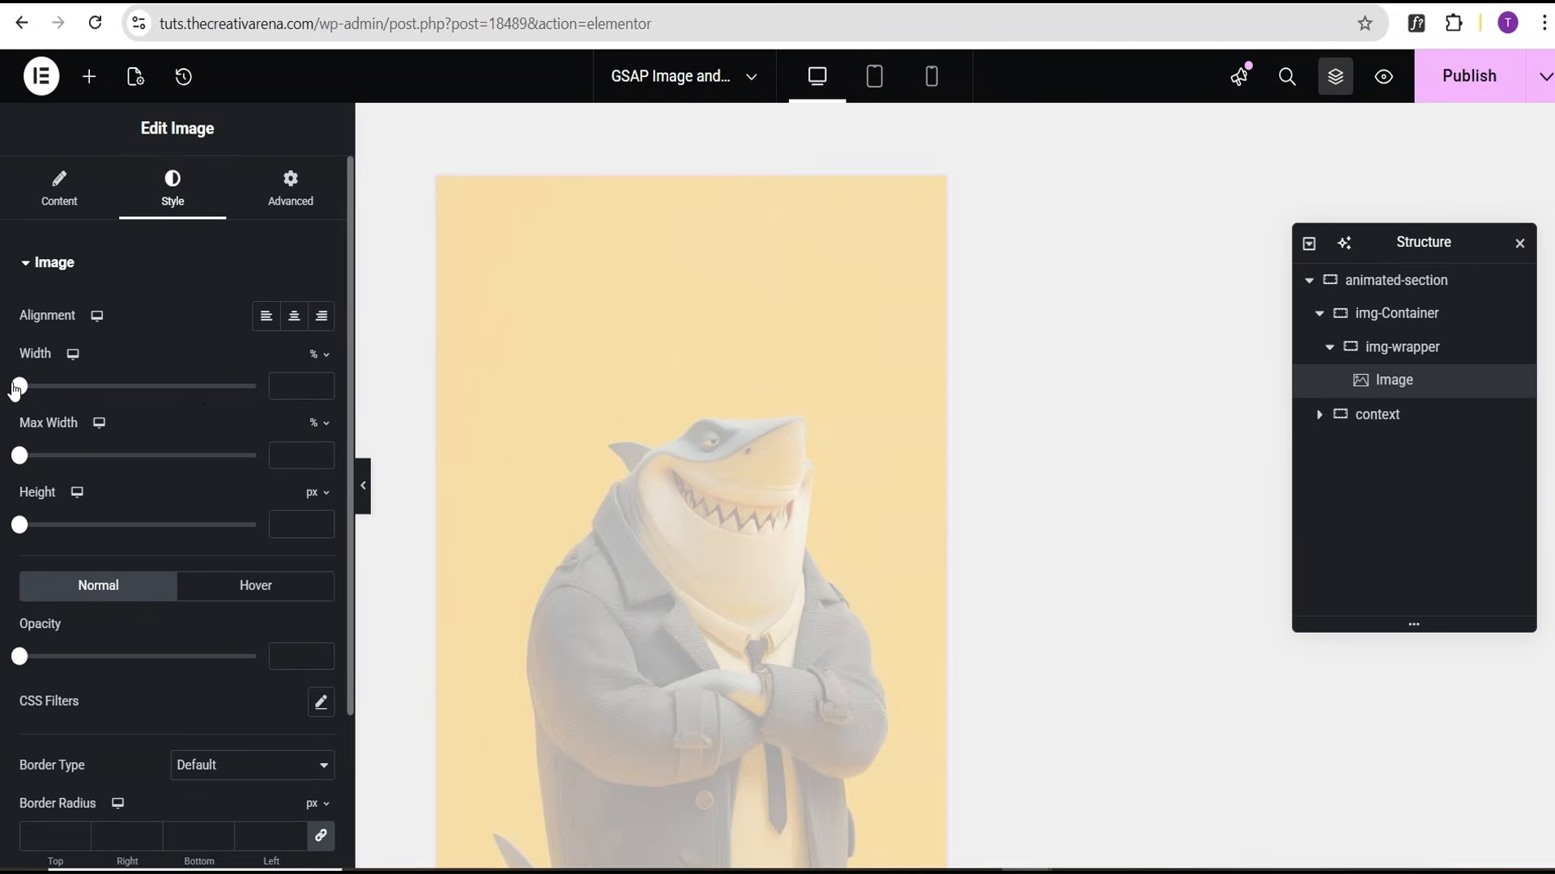
left_click_drag(18, 387, 273, 395)
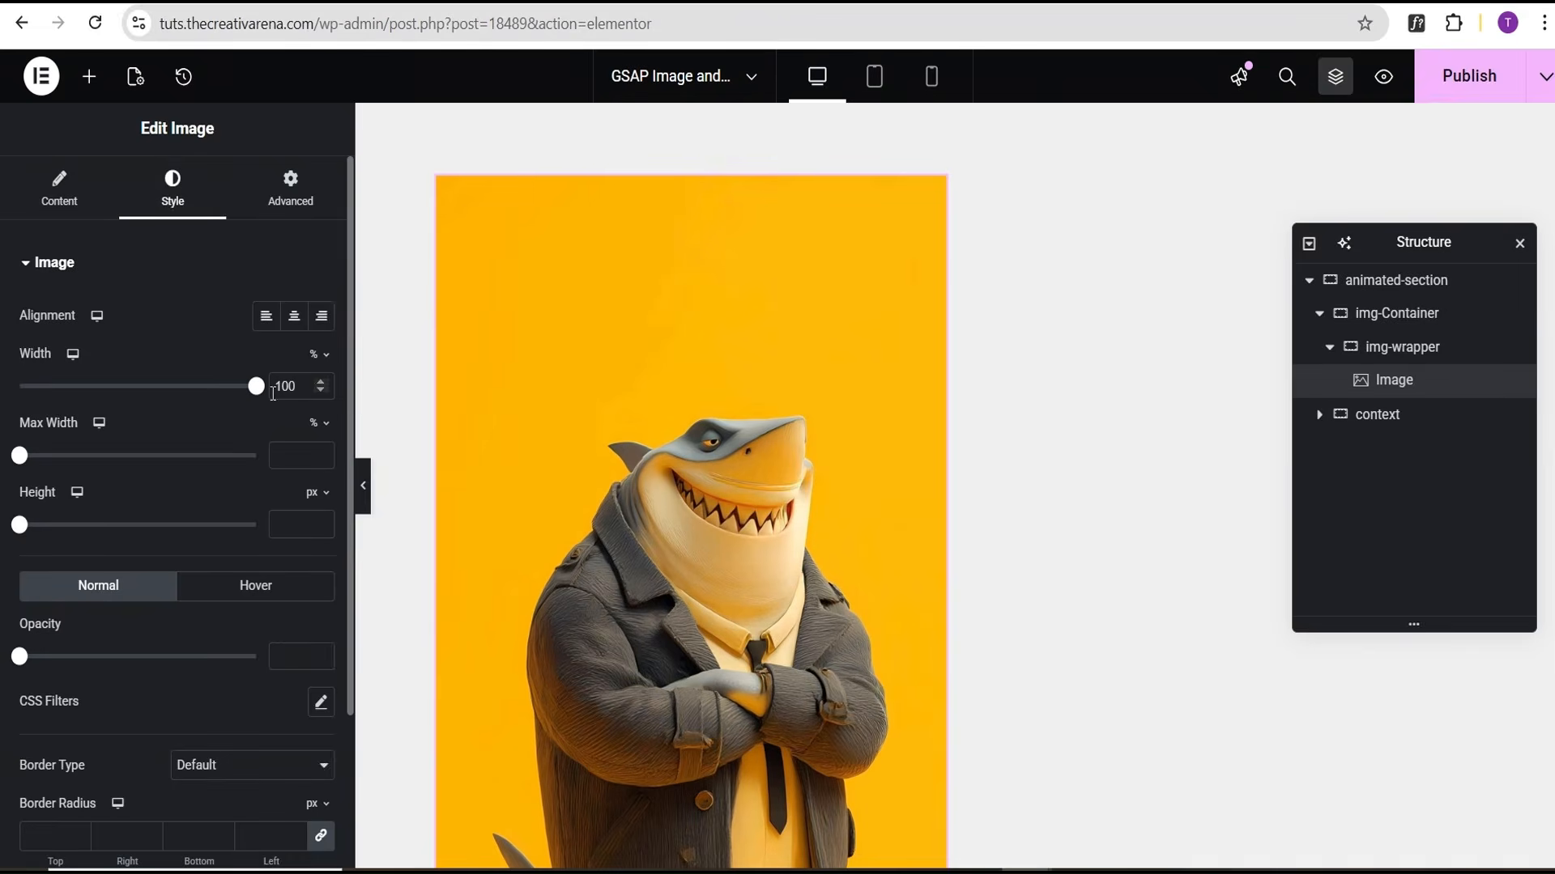
left_click(296, 523)
type("400")
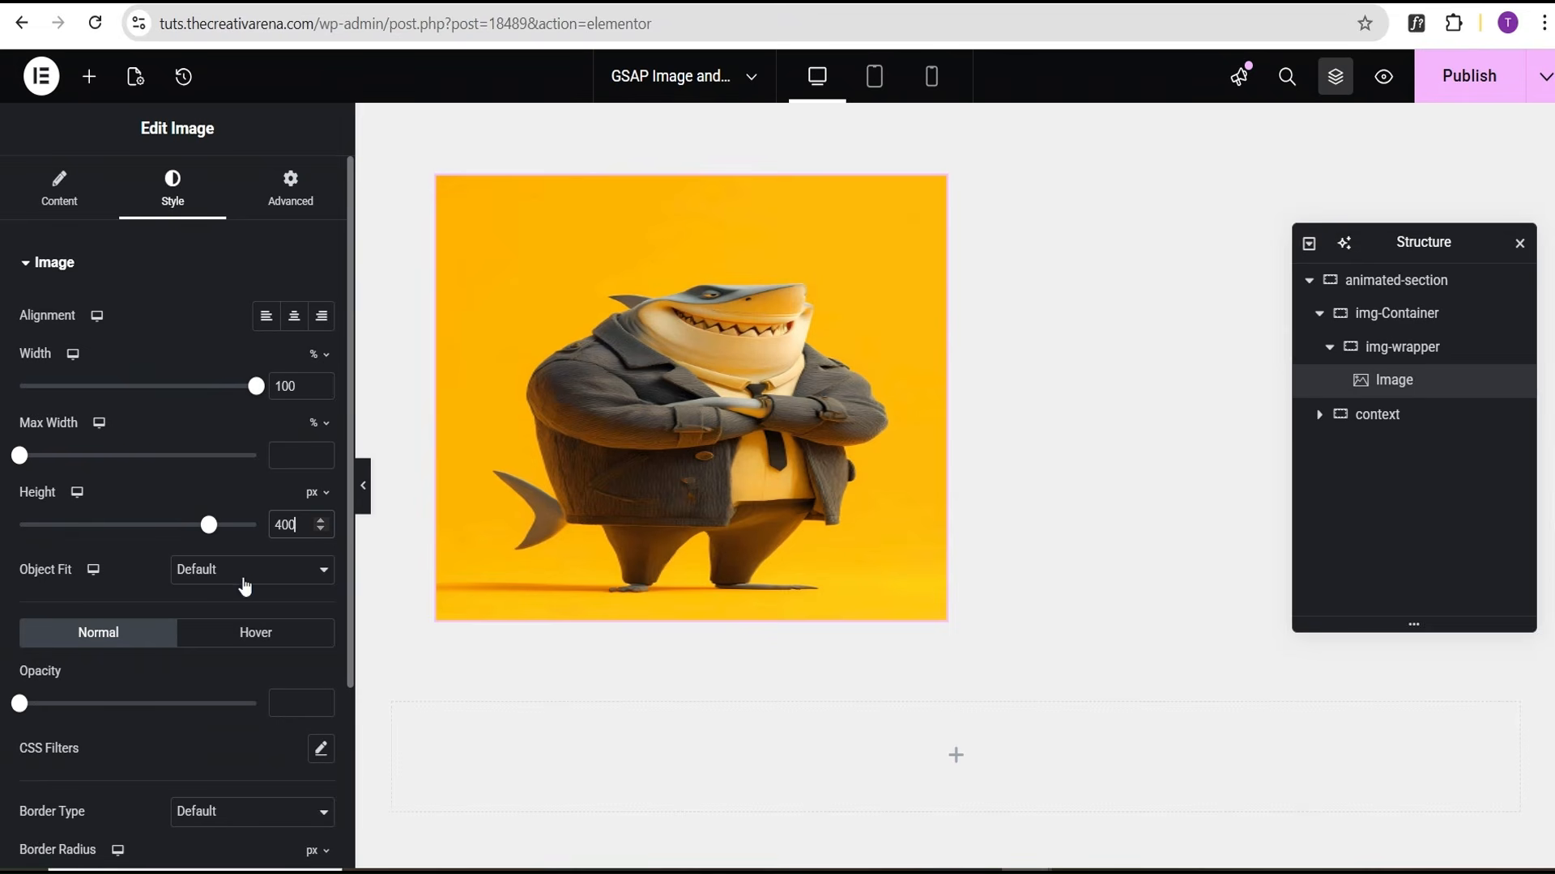
left_click(244, 580)
left_click(225, 651)
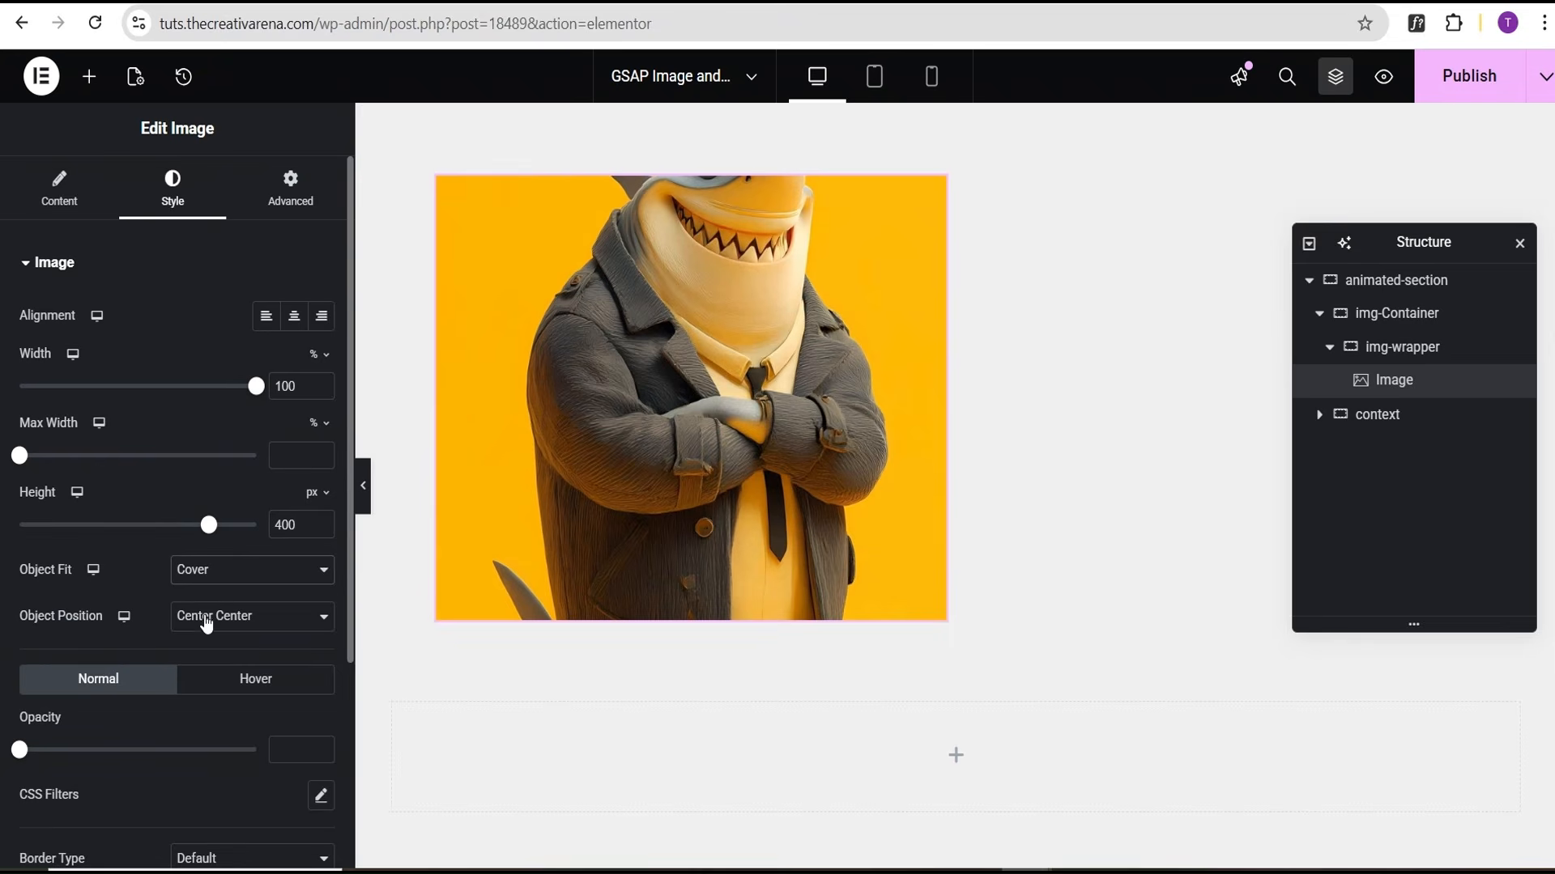
scroll(235, 305, "down", 1)
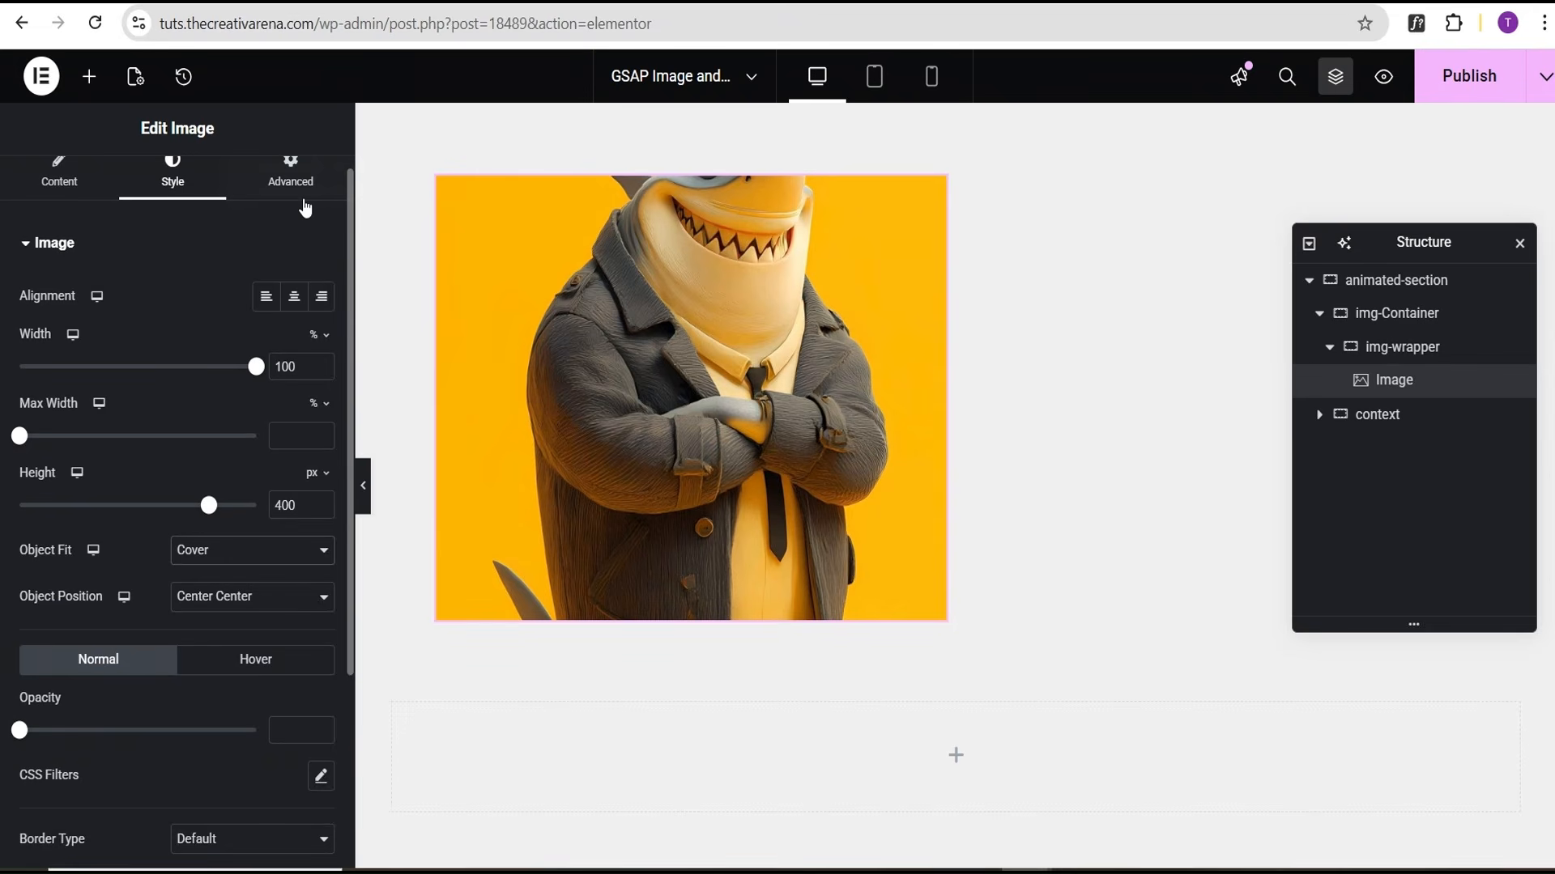
Copy the img-wrapper class name from the HTML file in VS Code and assign it as the img-wrapper container's CSS class
left_click(1391, 352)
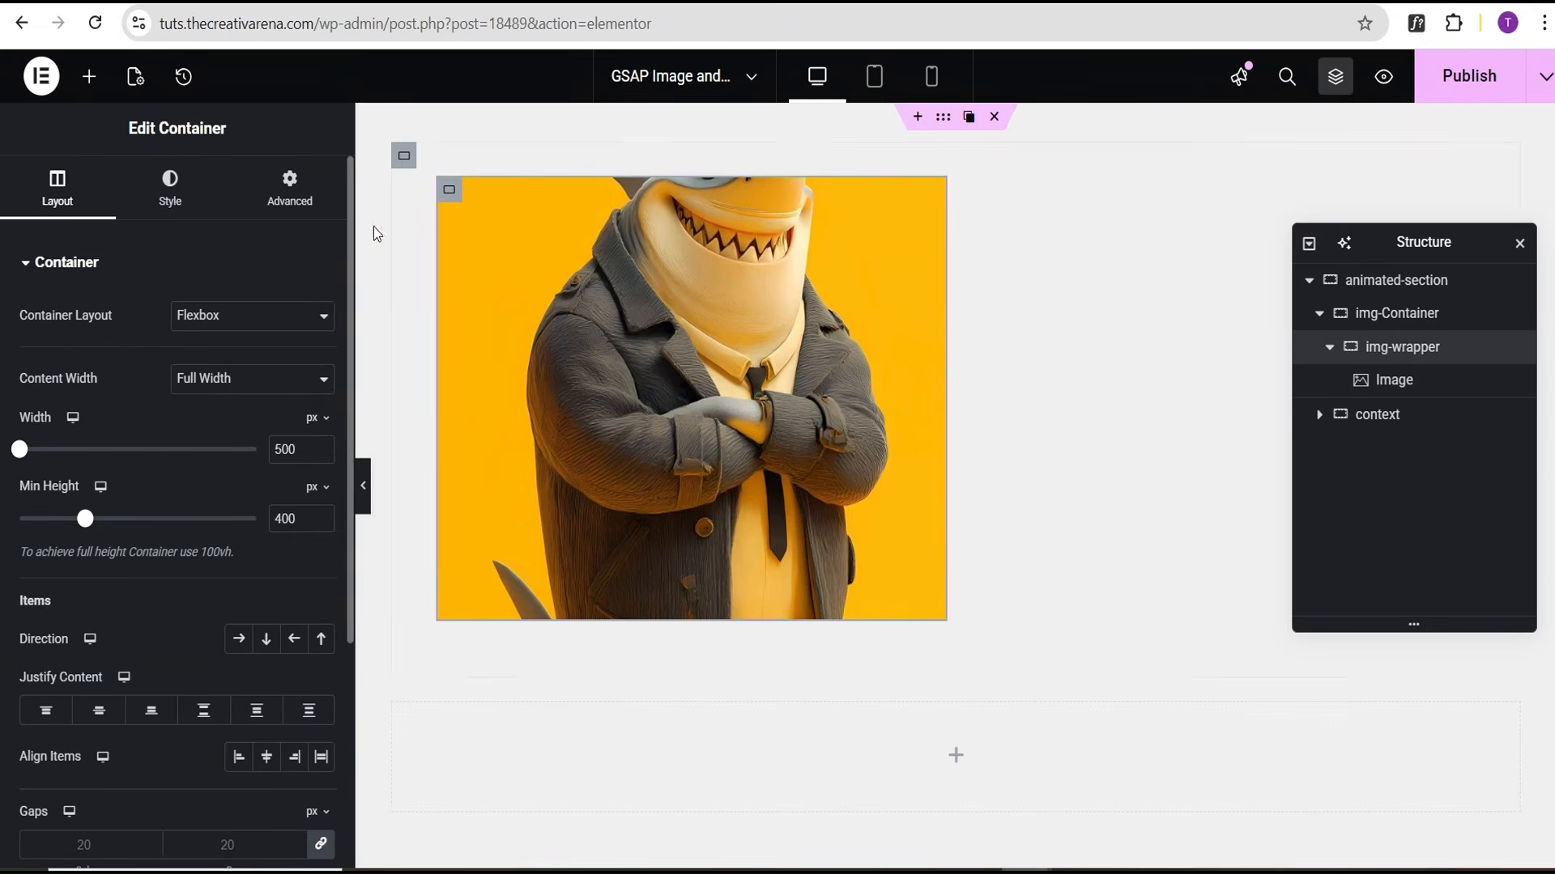
left_click(290, 185)
scroll(175, 729, "down", 1)
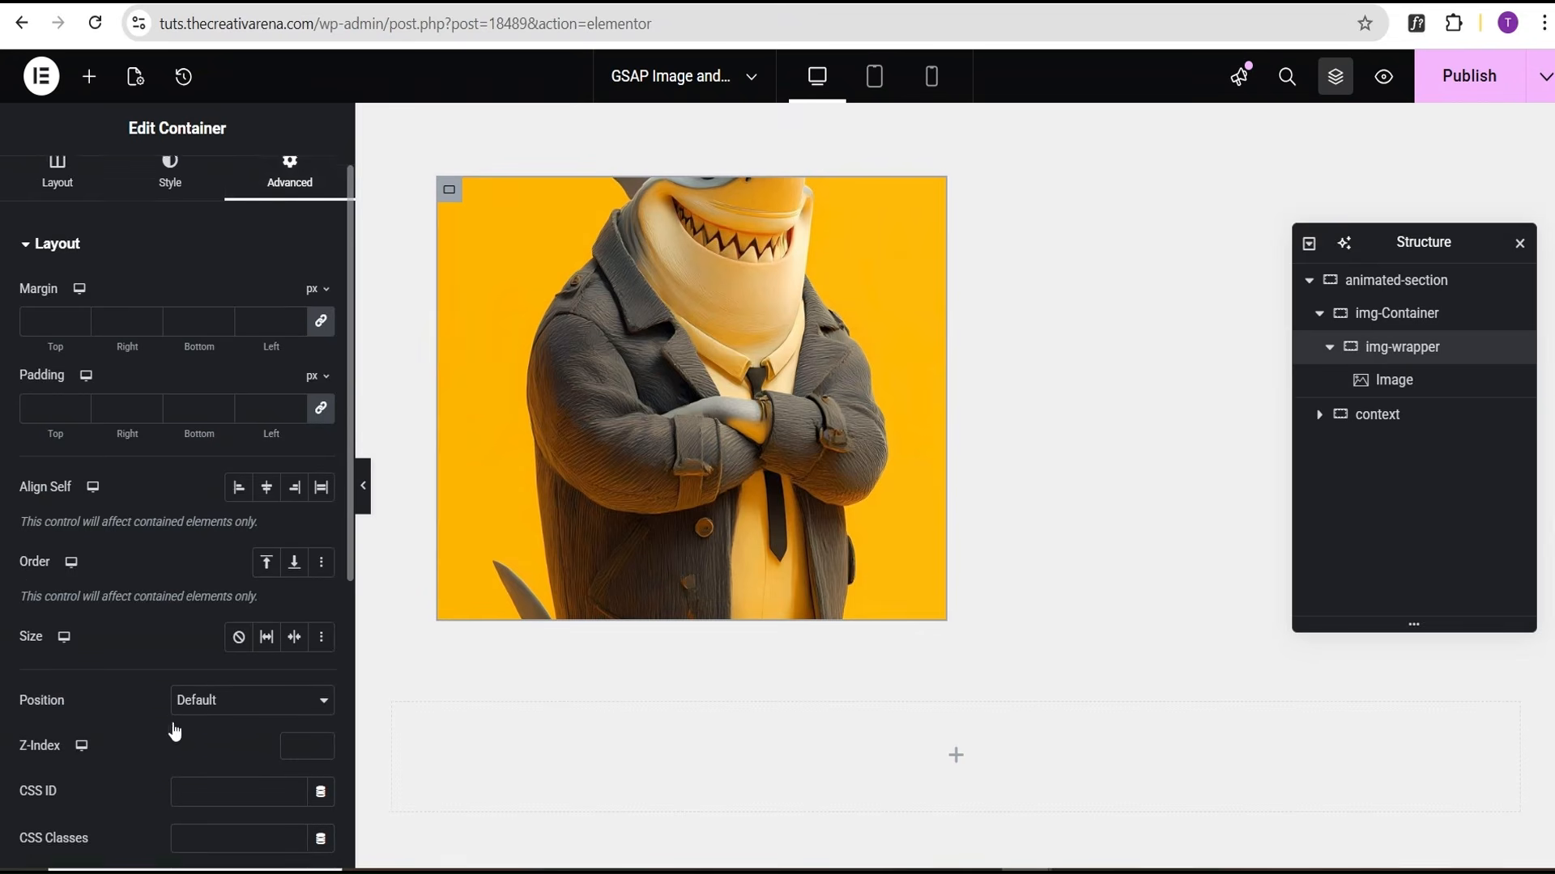
scroll(175, 731, "down", 2)
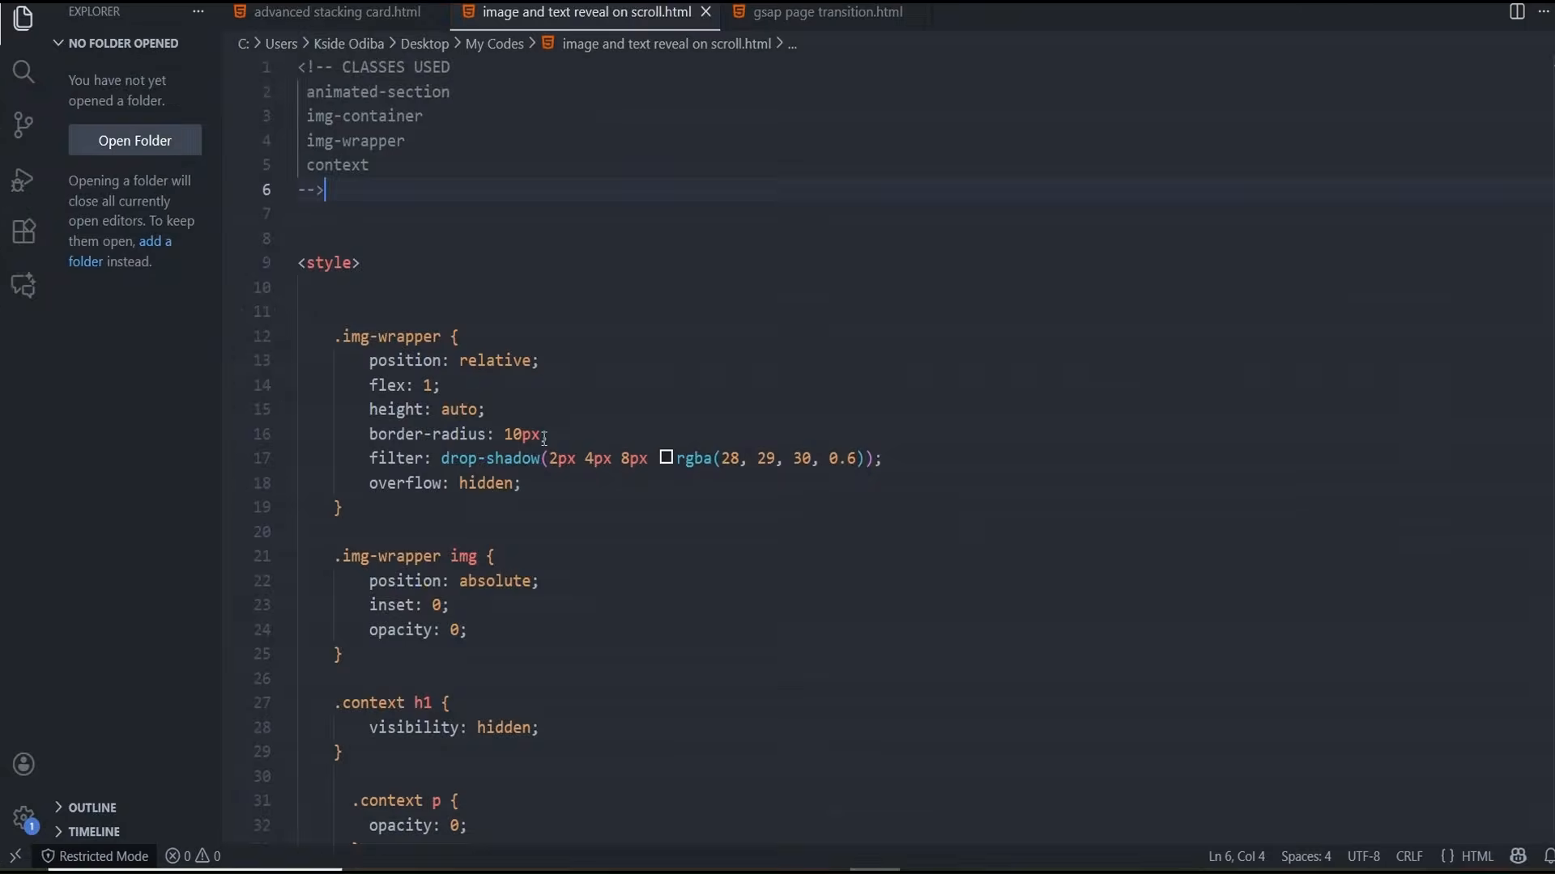
left_click_drag(411, 143, 309, 144)
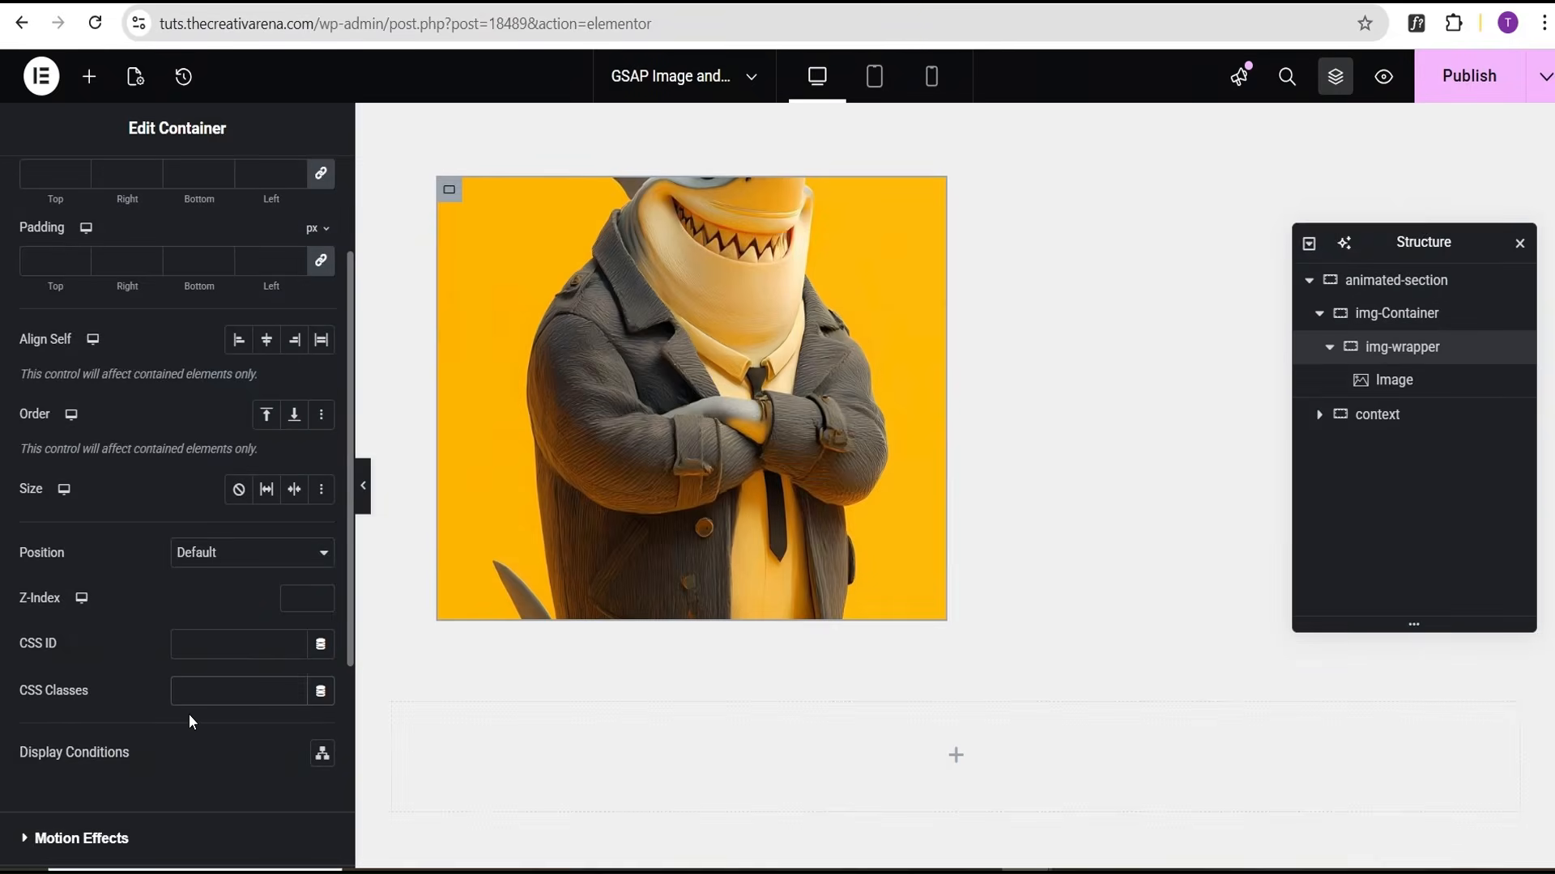
type("img-wrapper")
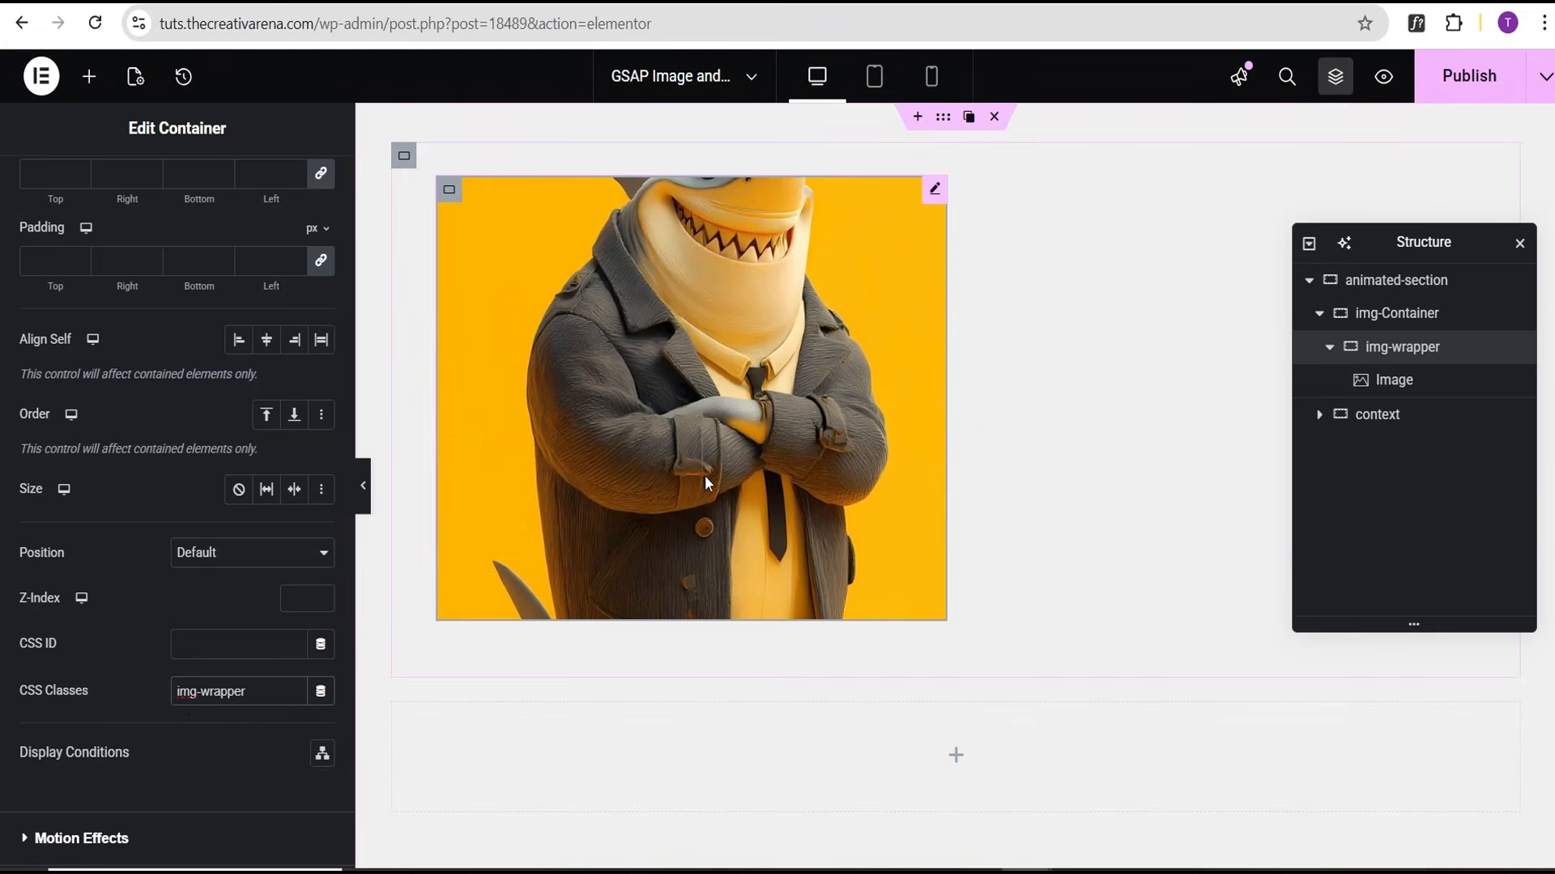
Duplicate the img-wrapper container three times within img-Container to make four image wrappers
left_click(1329, 346)
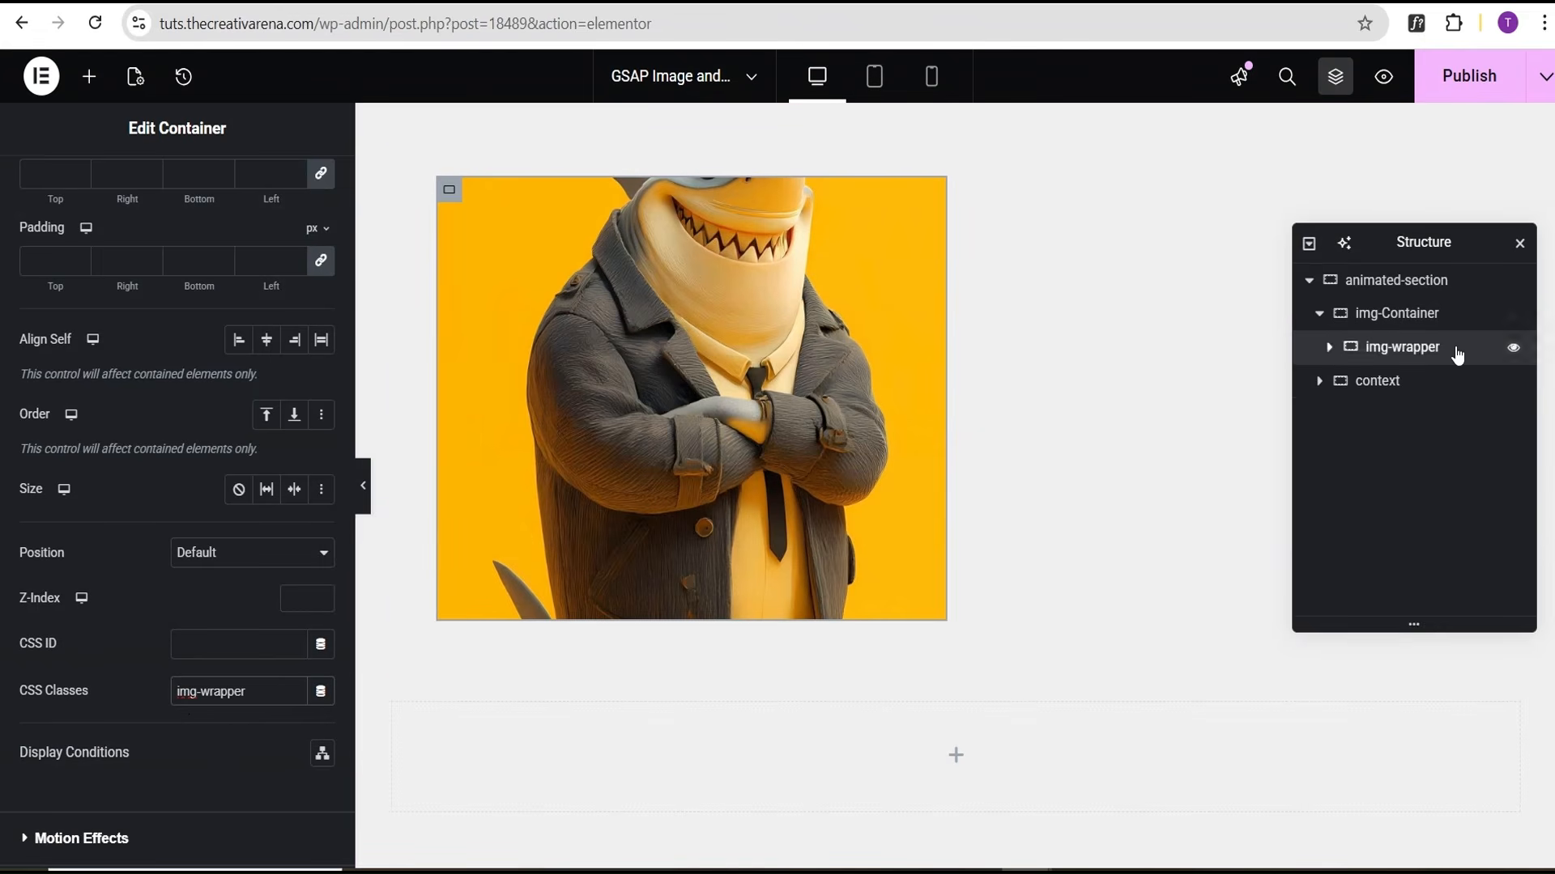
right_click(1457, 354)
left_click(1418, 394)
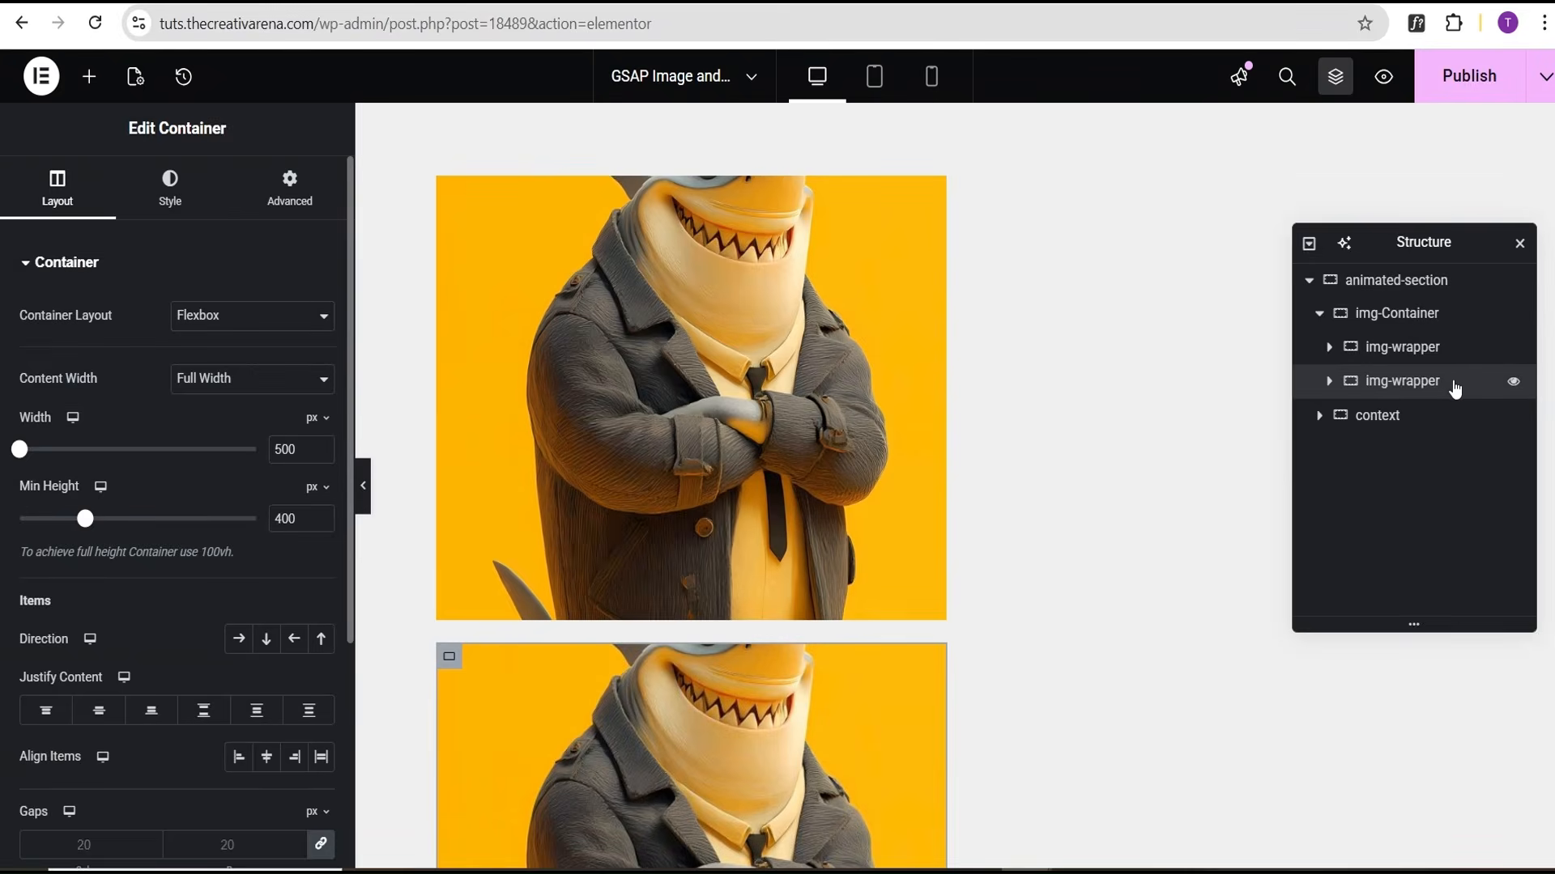
right_click(1455, 390)
left_click(1451, 377)
right_click(1467, 417)
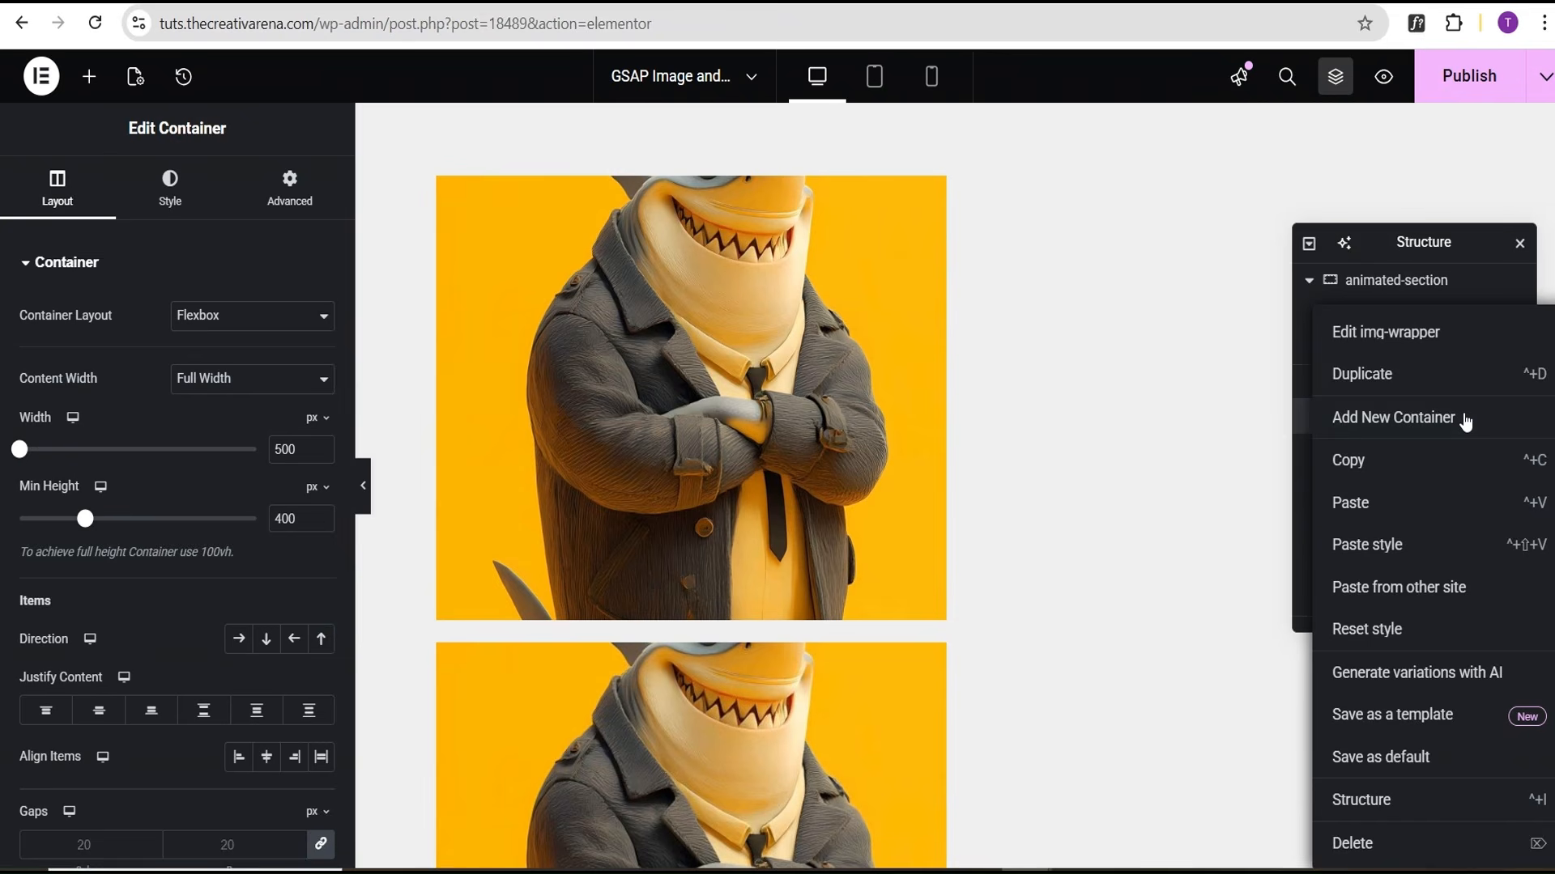
left_click(1387, 380)
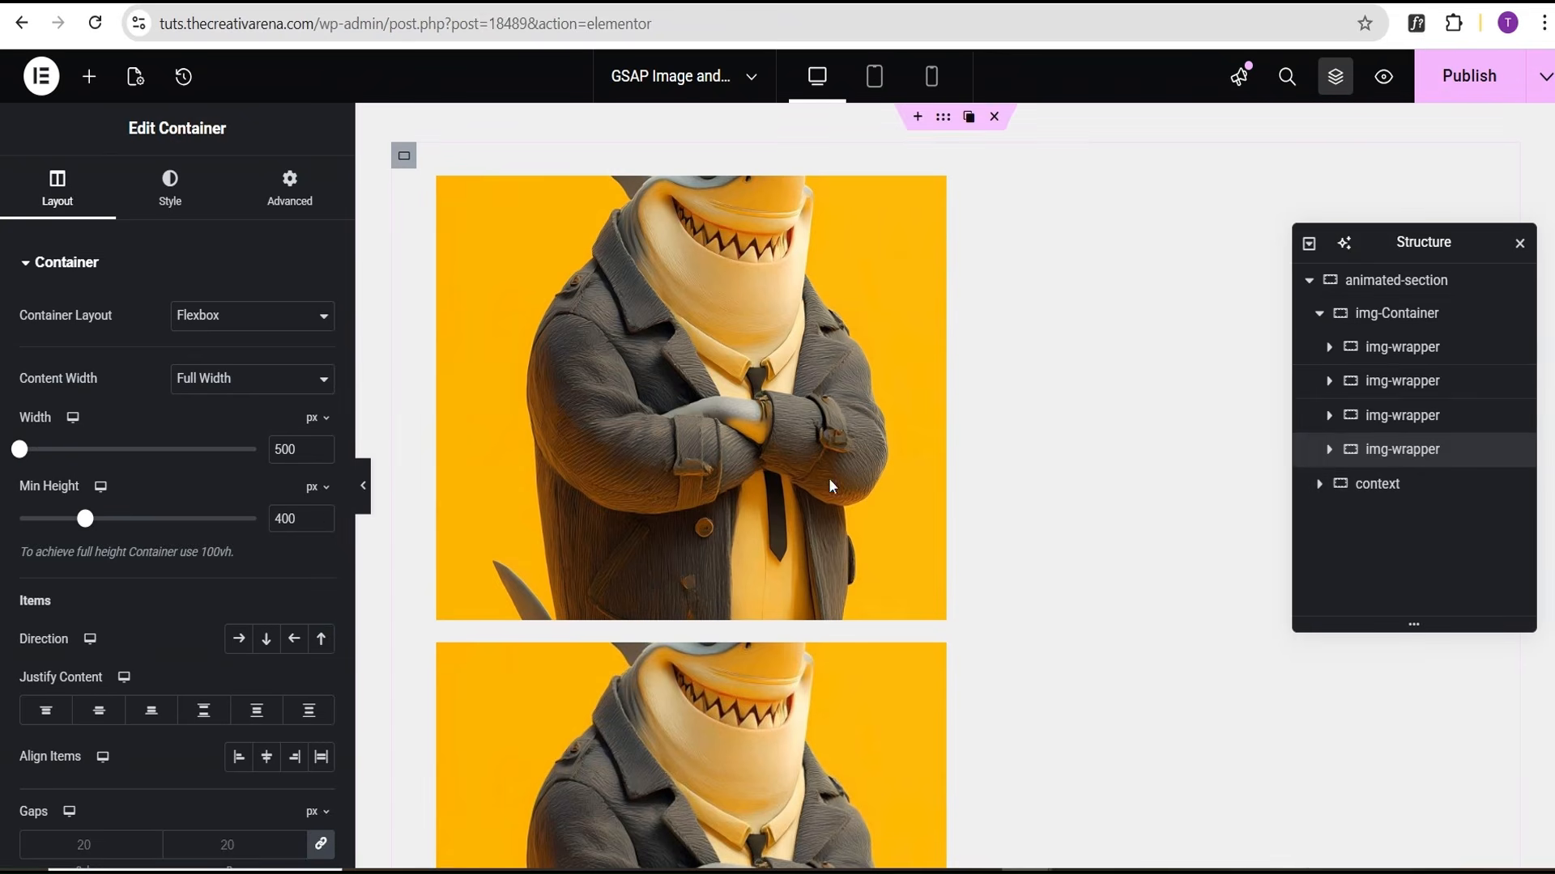
scroll(693, 489, "down", 3)
scroll(695, 490, "up", 3)
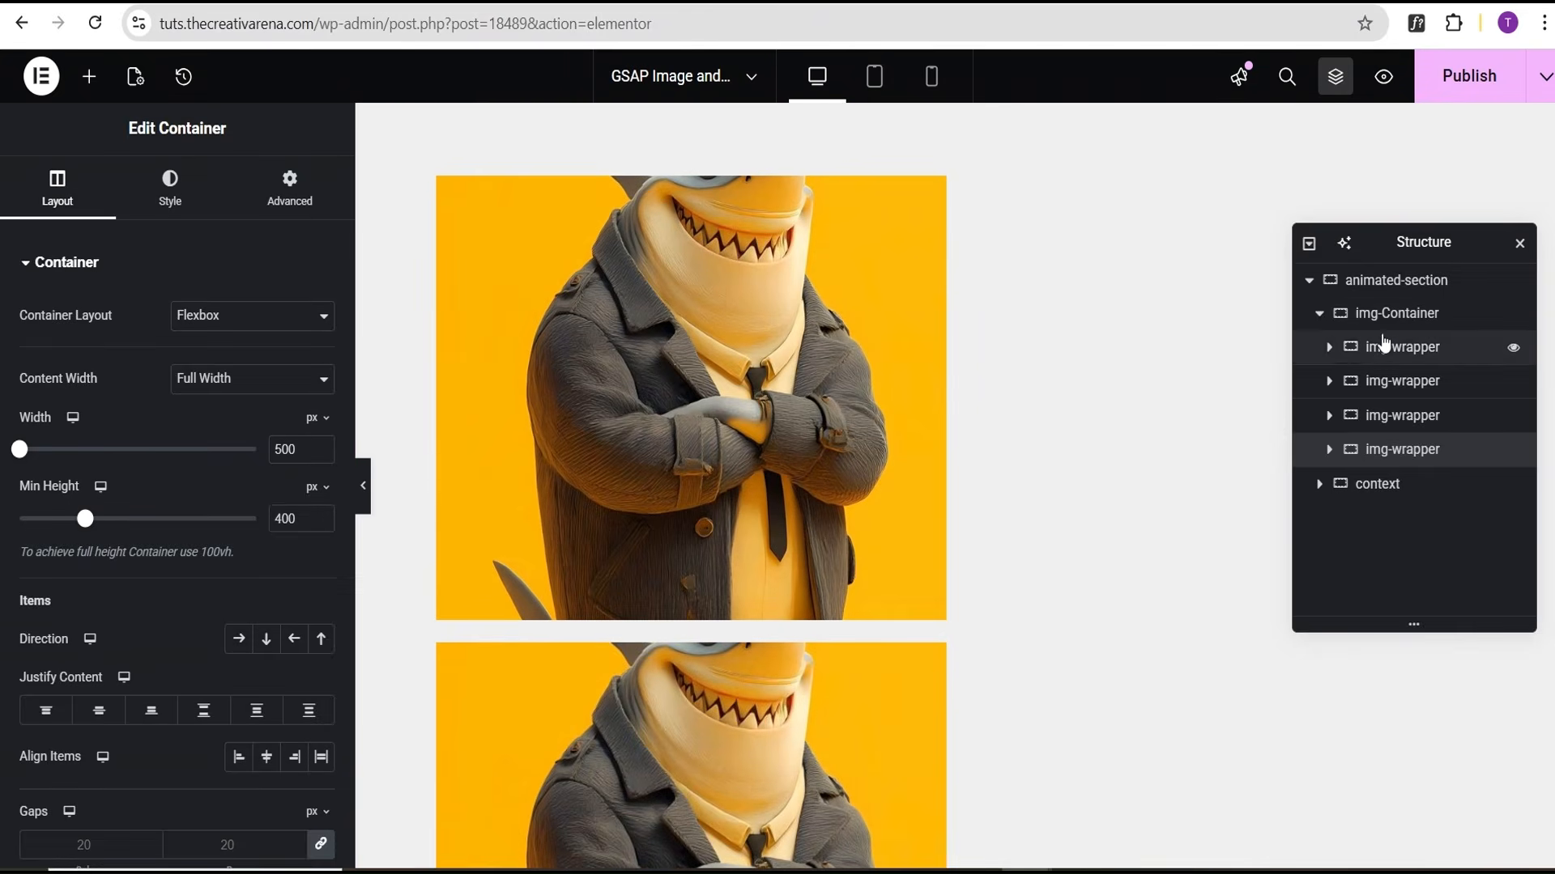
Set img-Container's item direction to horizontal row and check the four images at full canvas width
left_click(1396, 318)
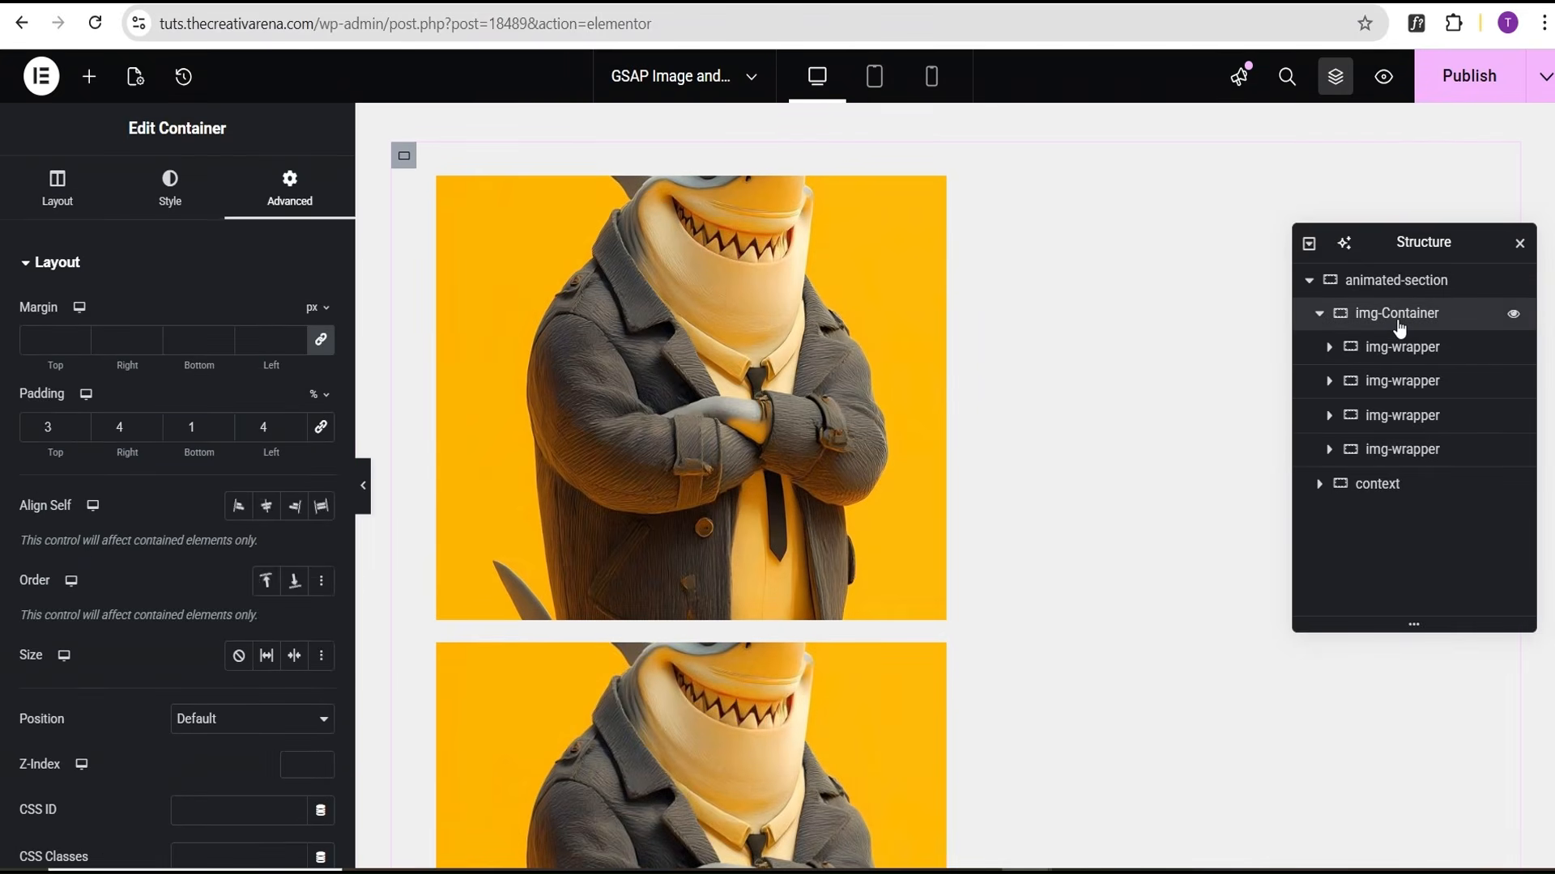
left_click(52, 210)
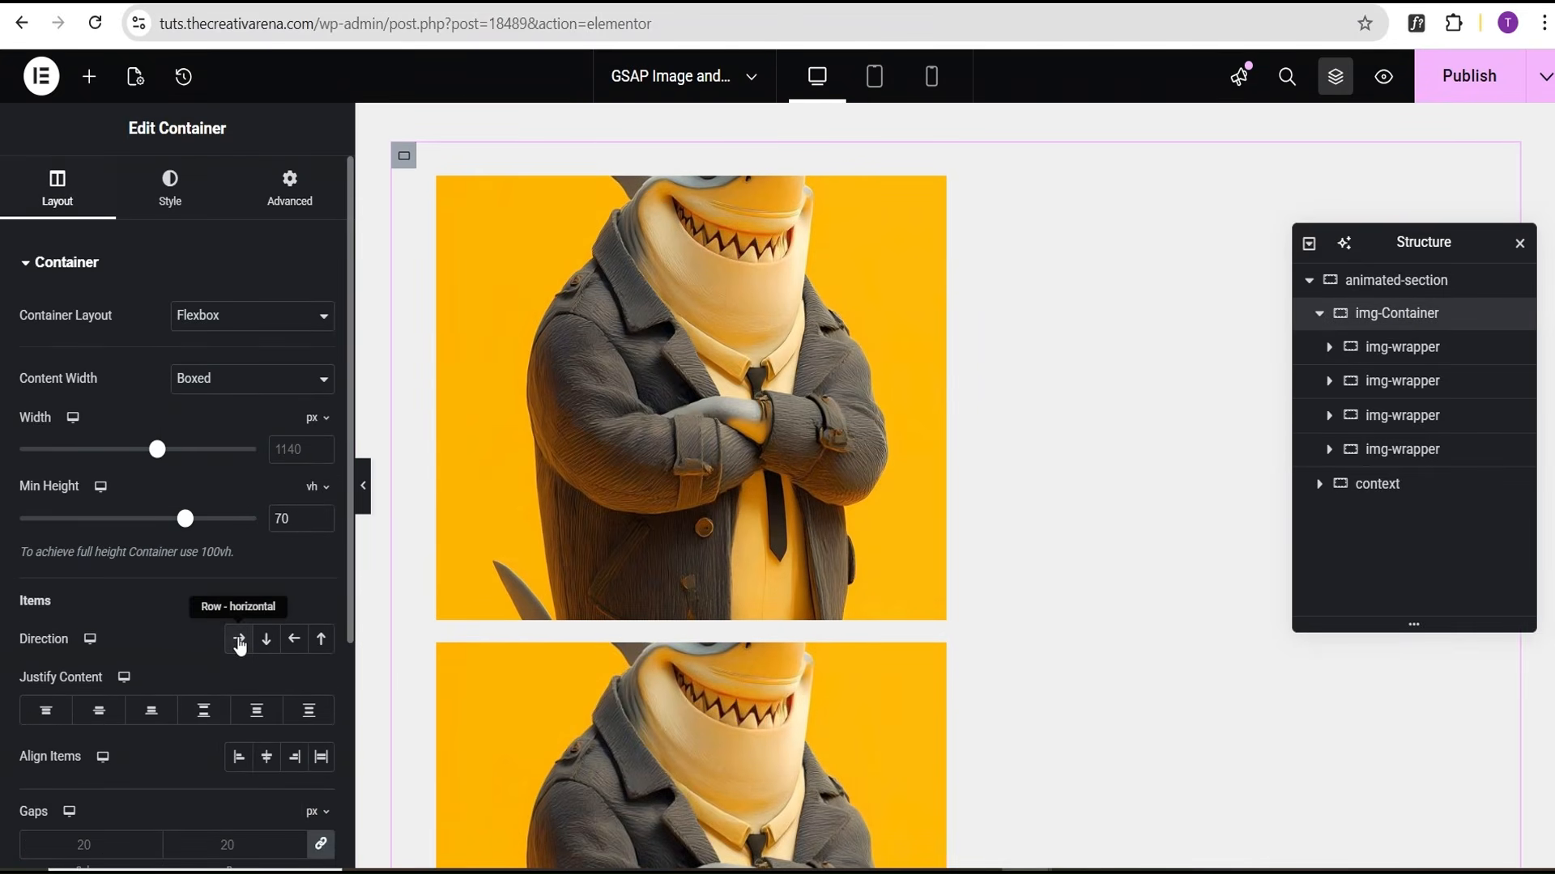
left_click(238, 638)
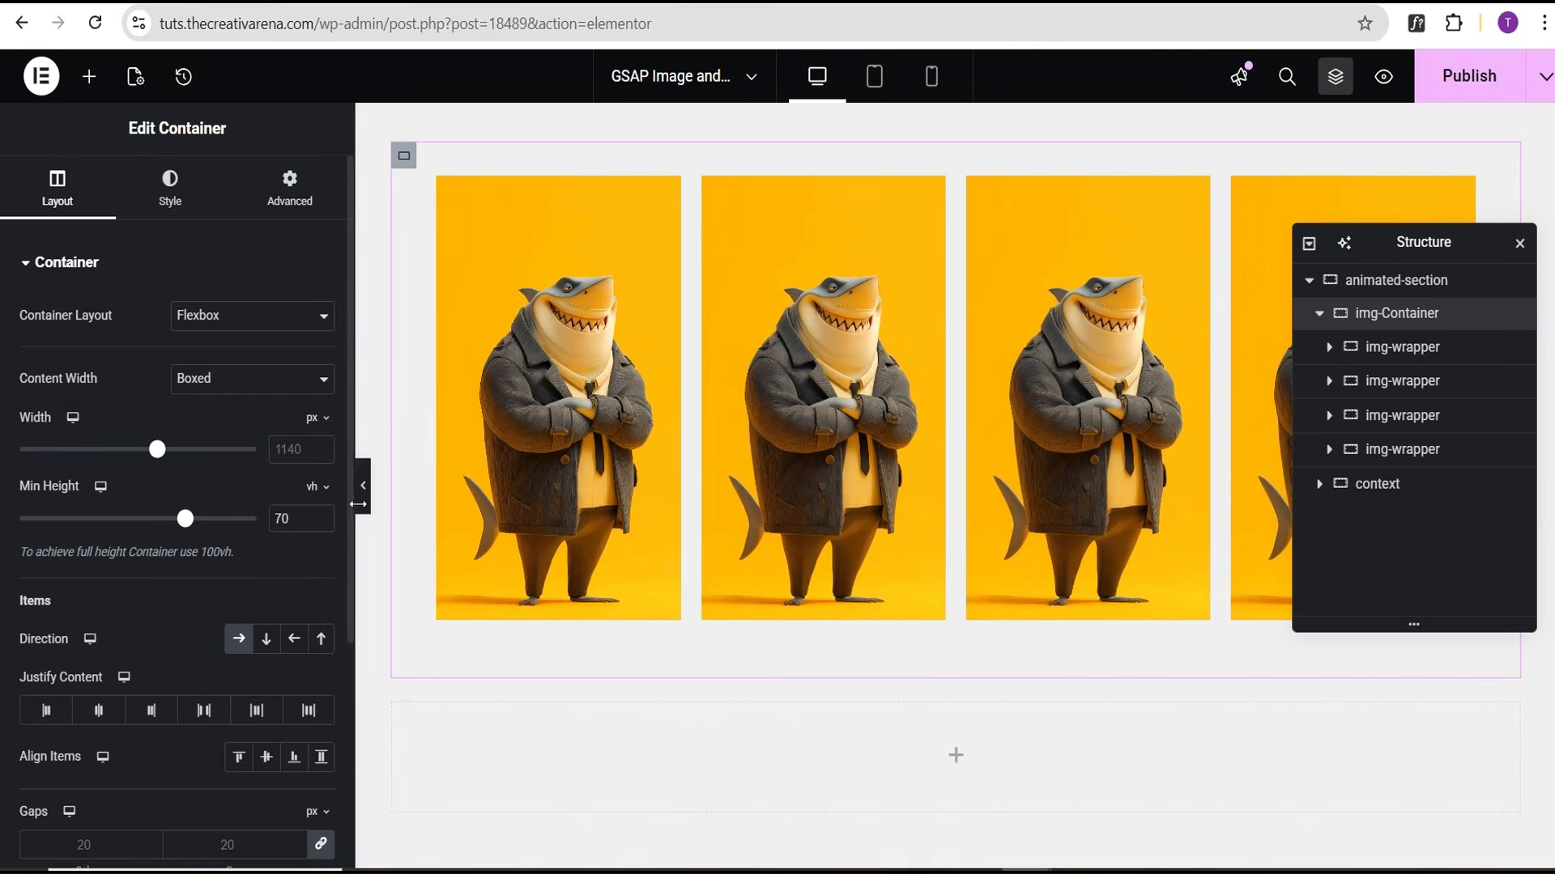
left_click(363, 485)
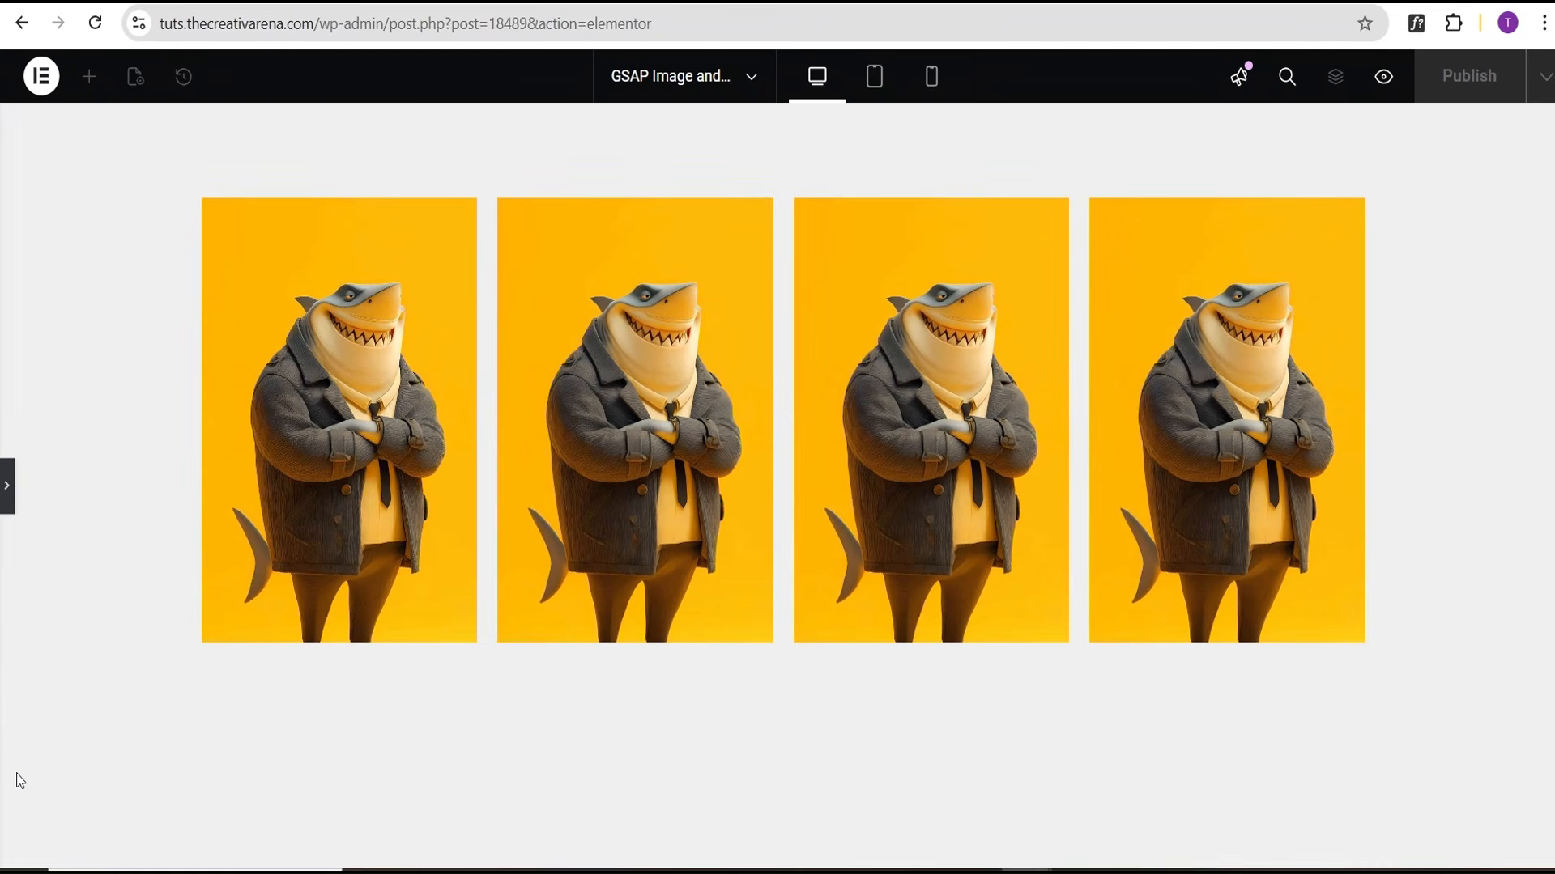
left_click(7, 489)
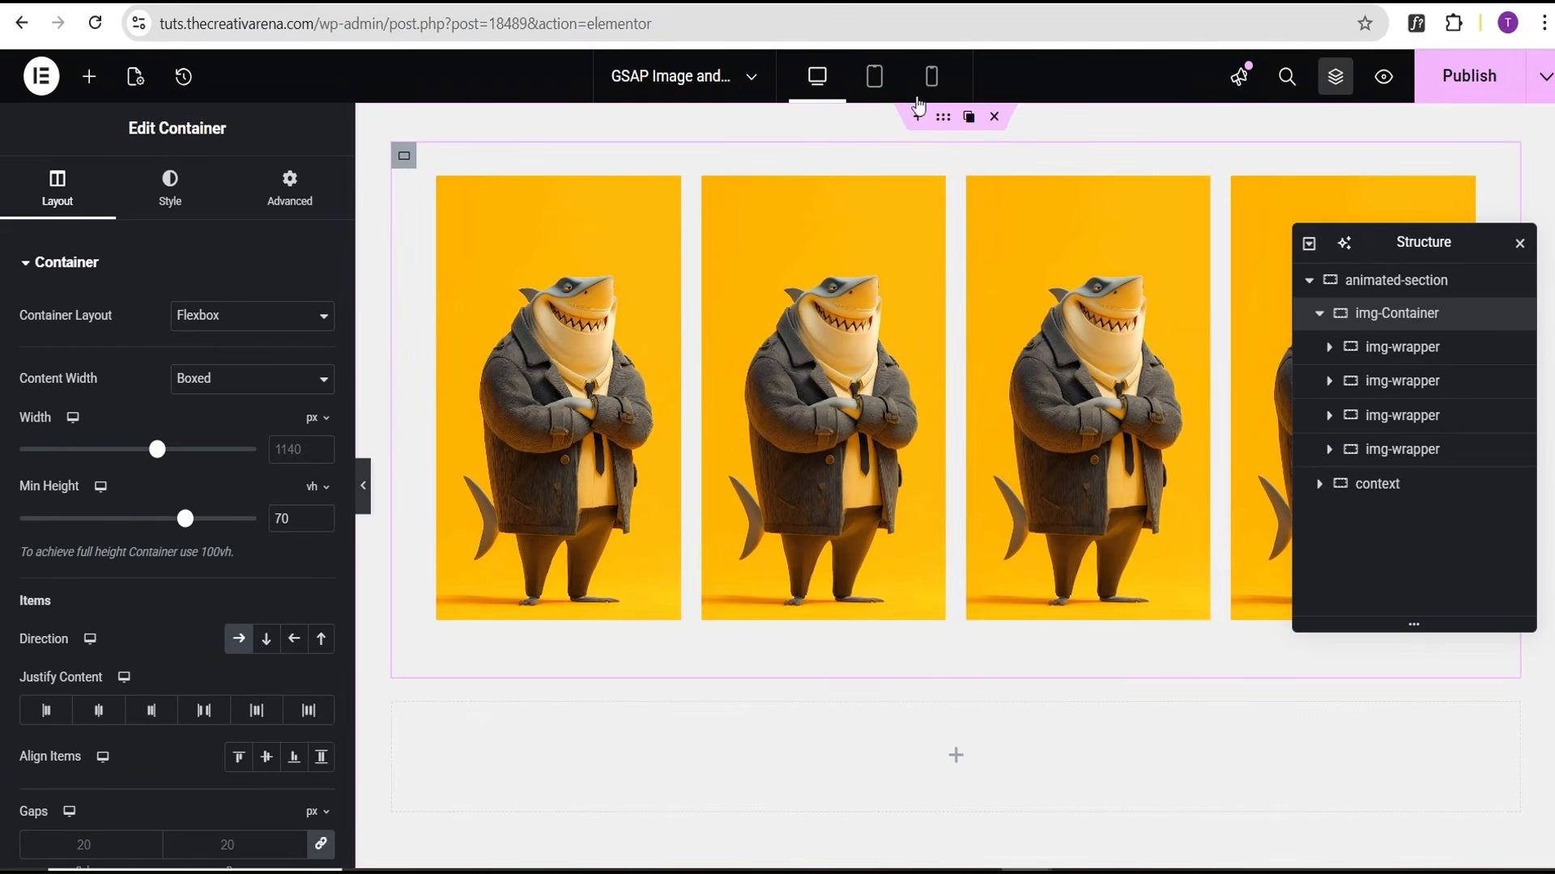
Check how the image row looks in the tablet preview
left_click(875, 81)
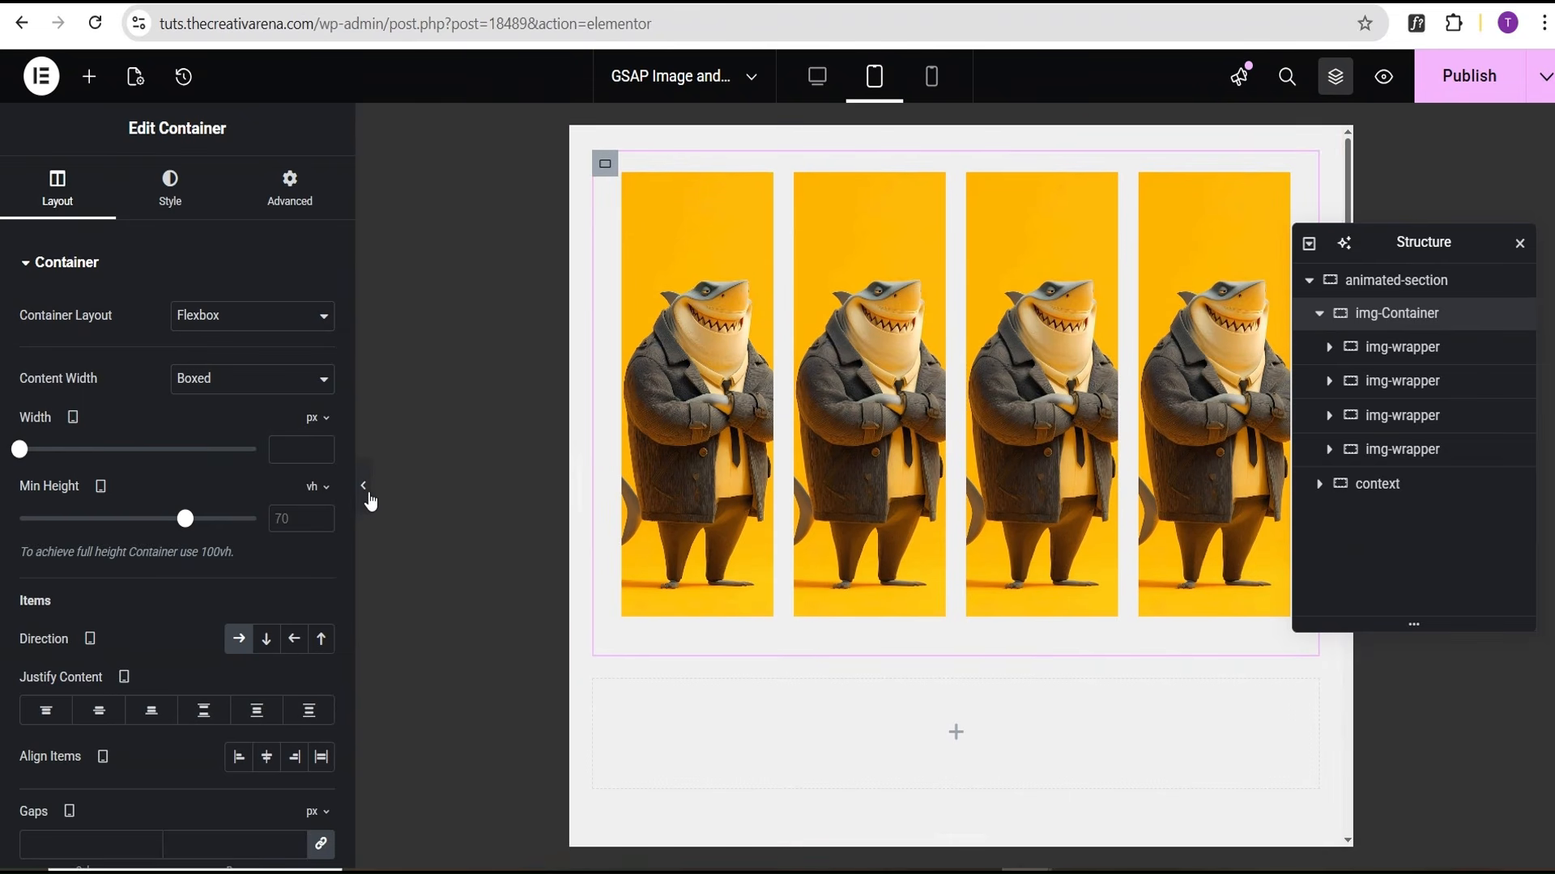
left_click(362, 486)
left_click(9, 494)
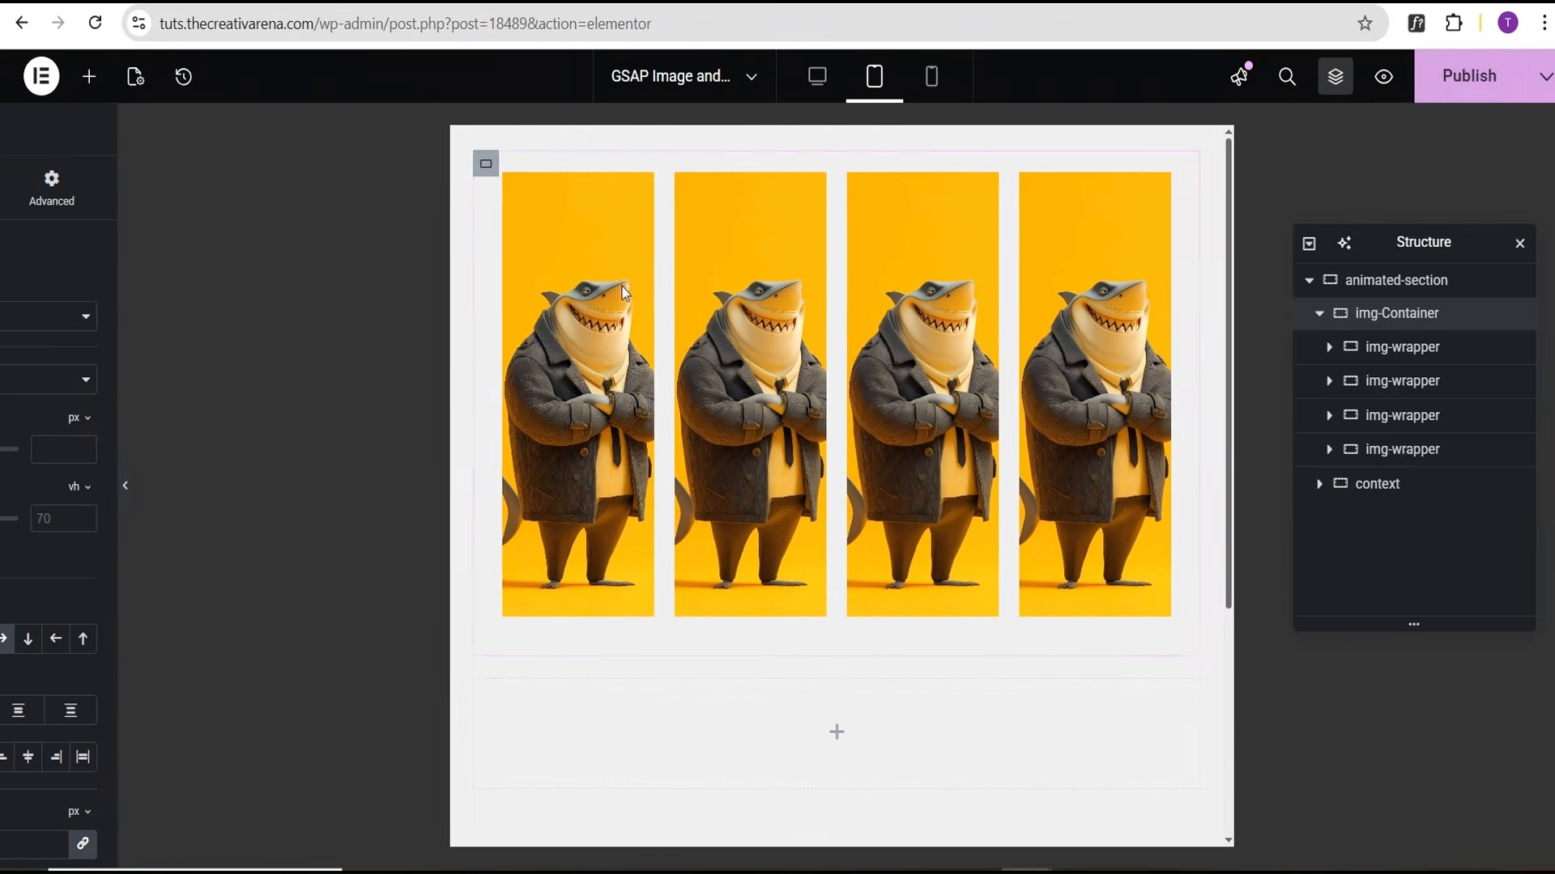
Switch to the mobile preview and set img-Container's items to Wrap
left_click(931, 76)
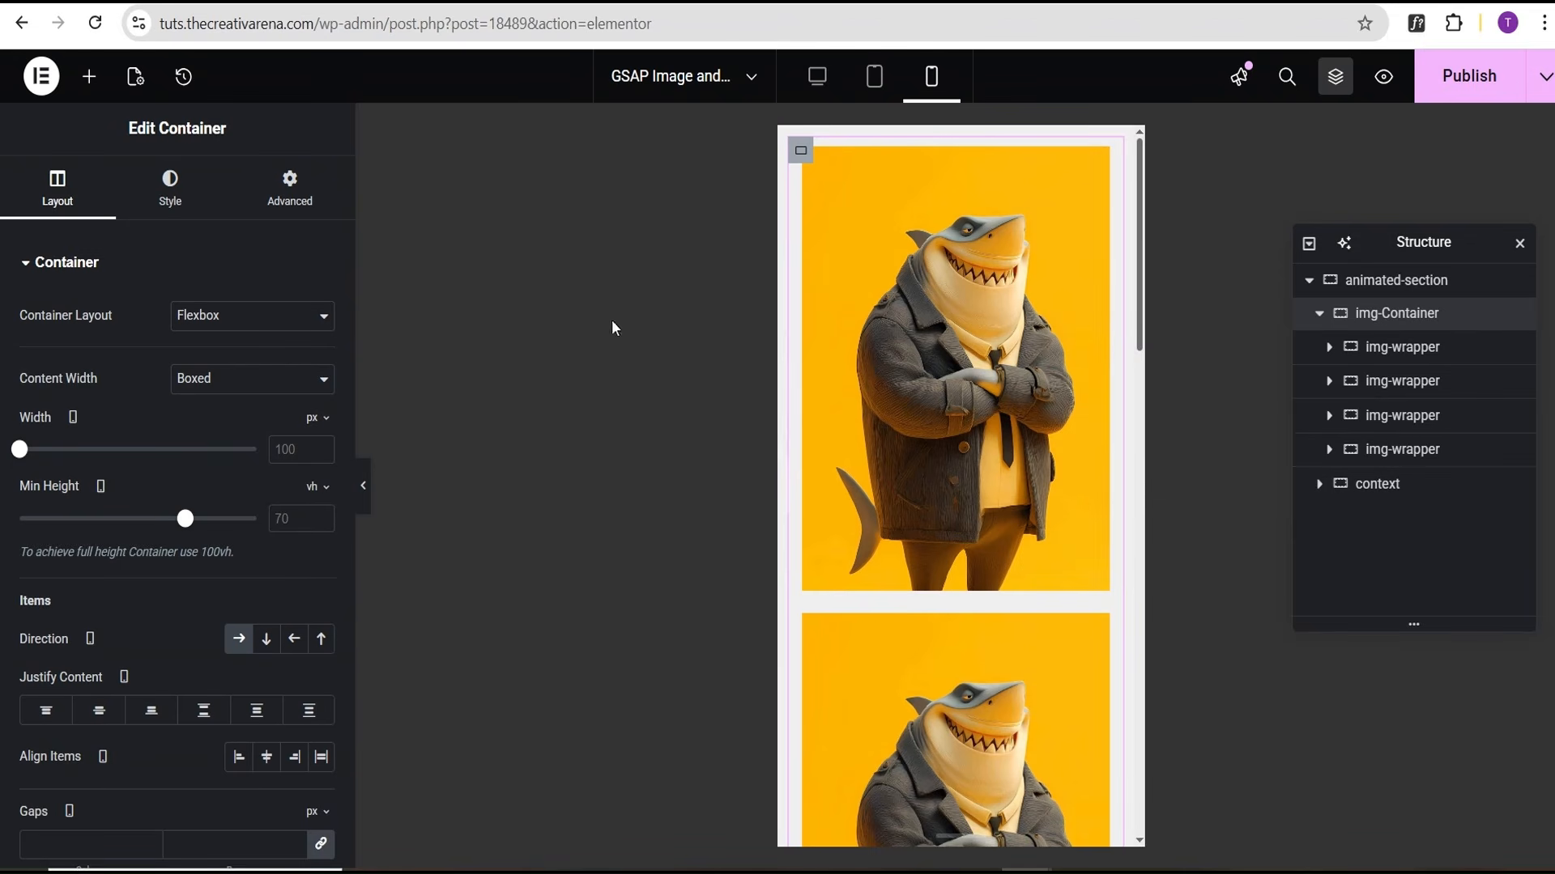
scroll(126, 555, "down", 4)
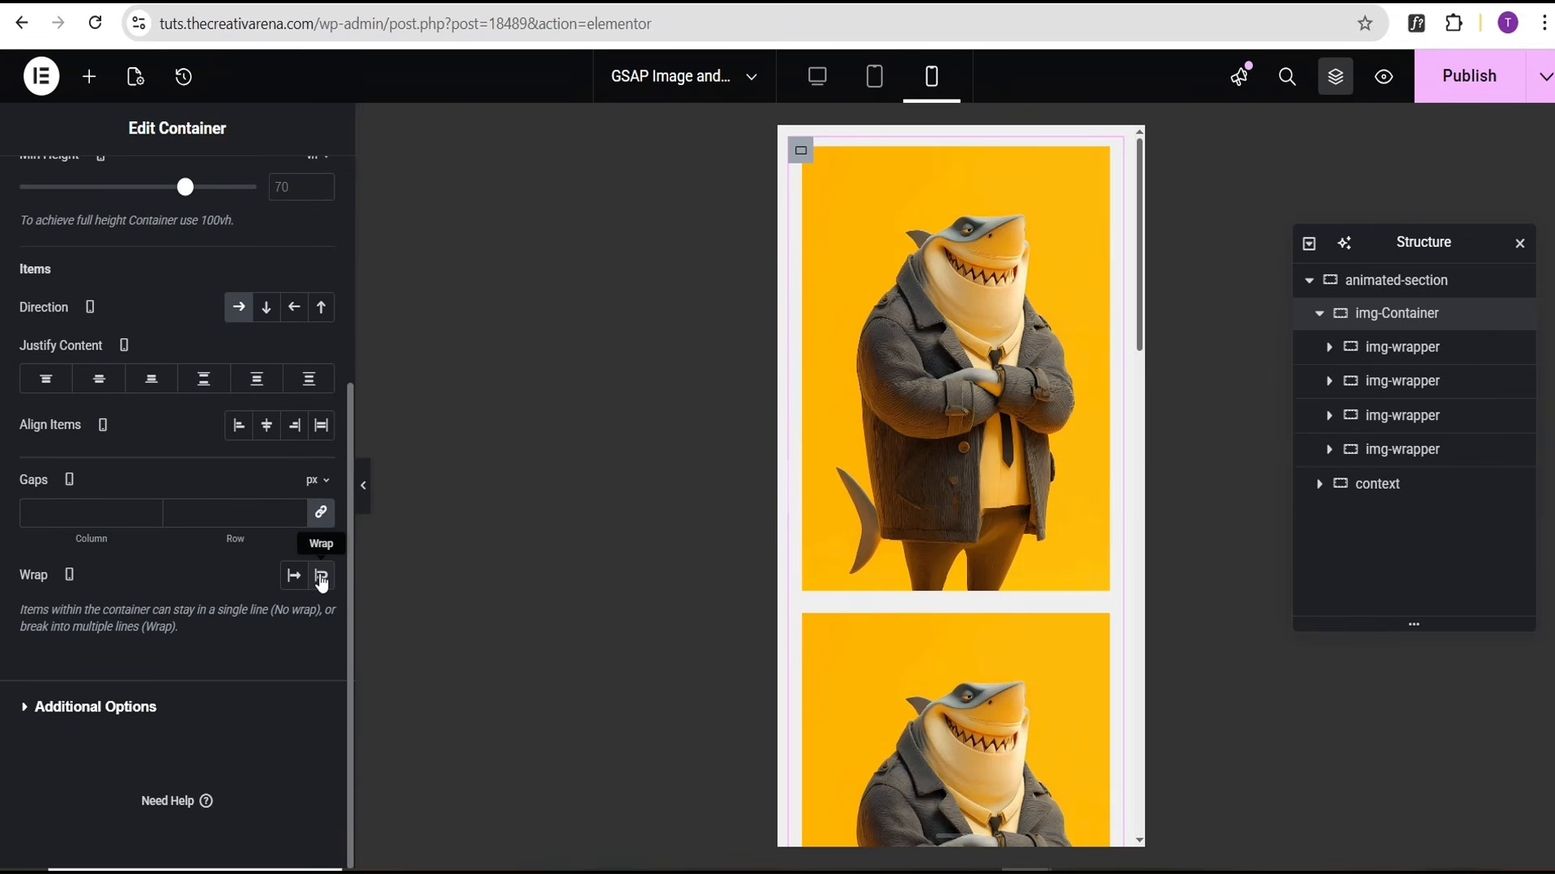
left_click(321, 577)
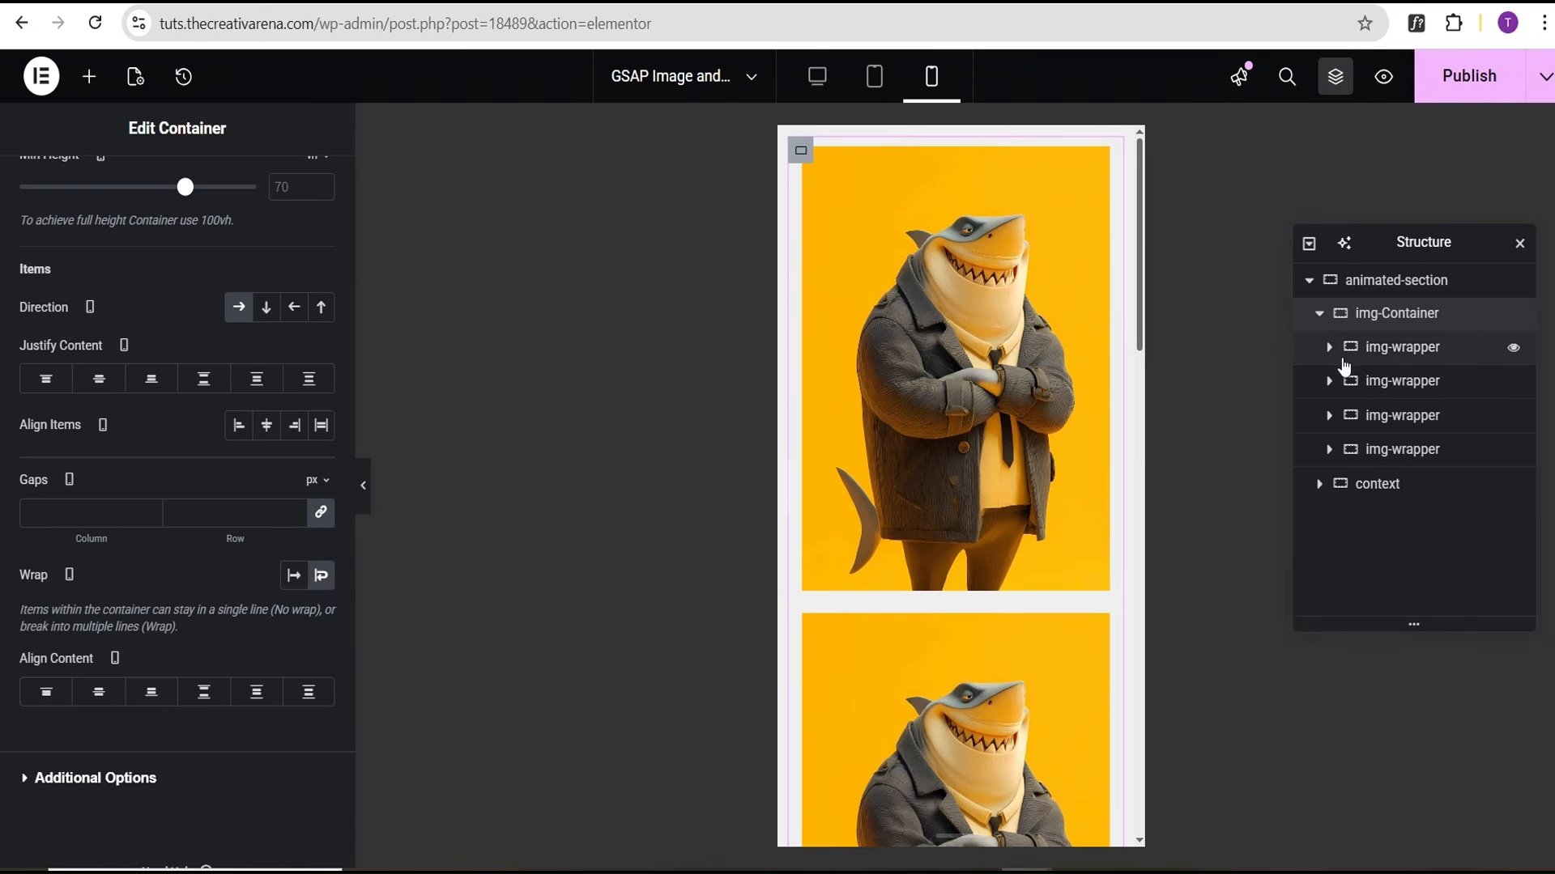
Set the first img-wrapper's mobile width to 150 px and its minimum height to 200 px
left_click(1390, 359)
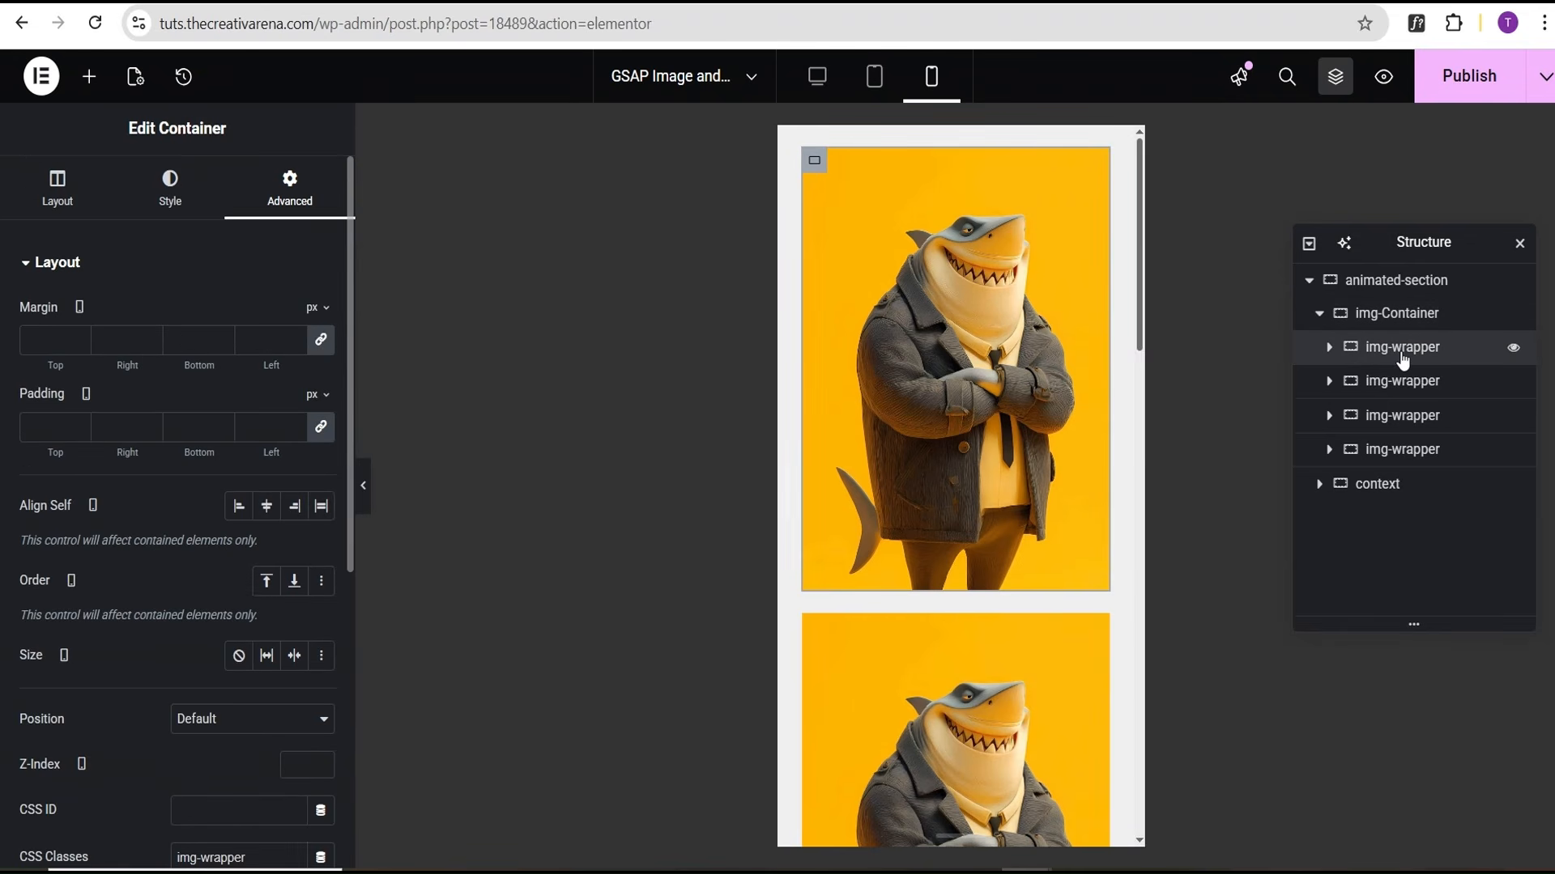
left_click(57, 193)
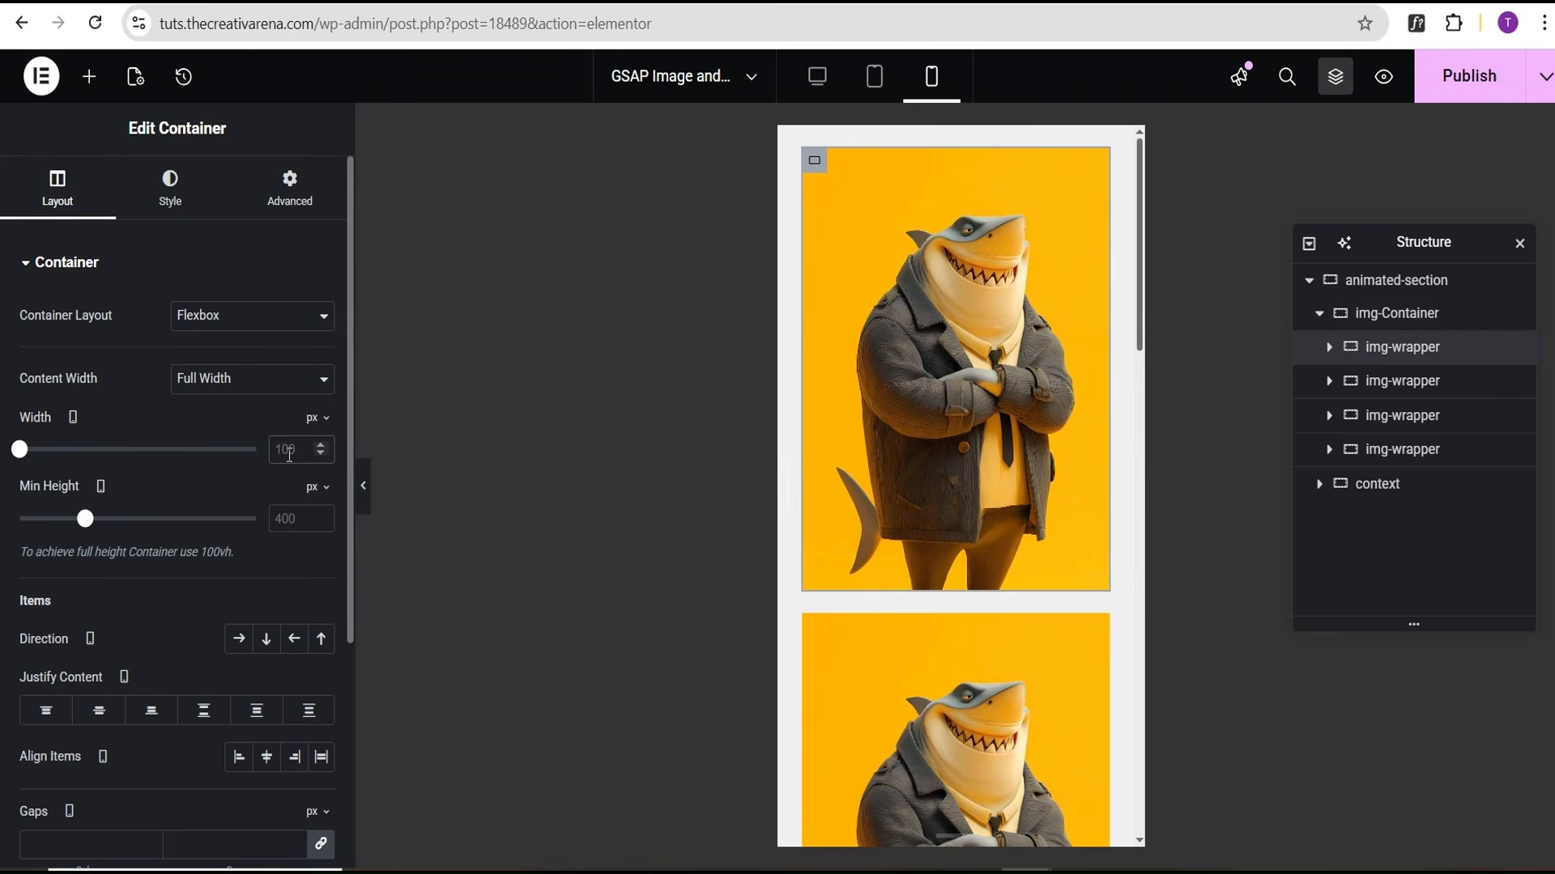
type("150")
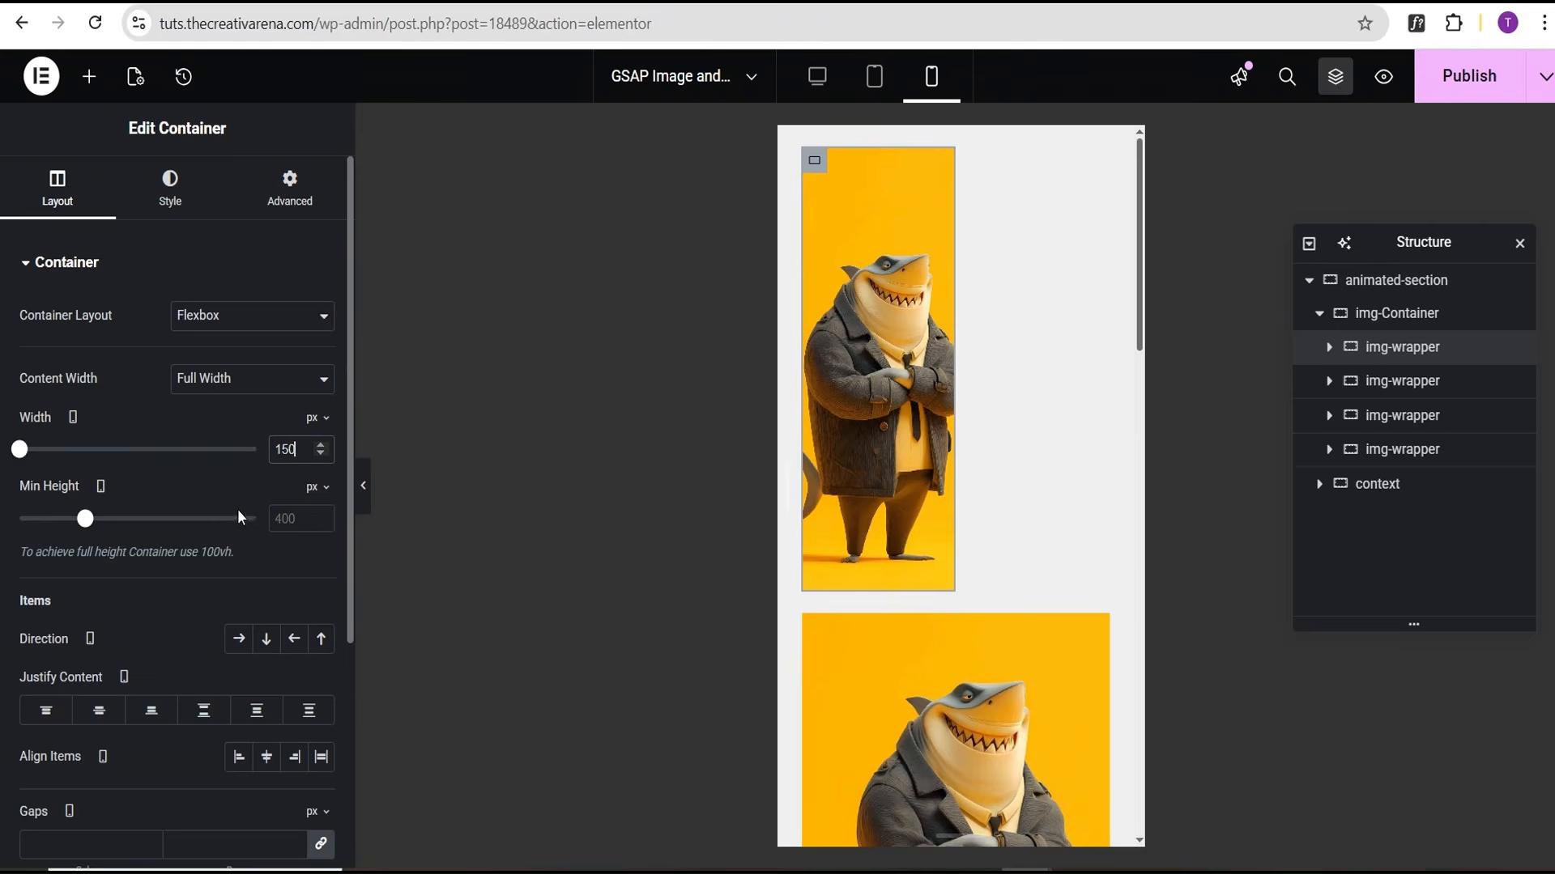
type("200")
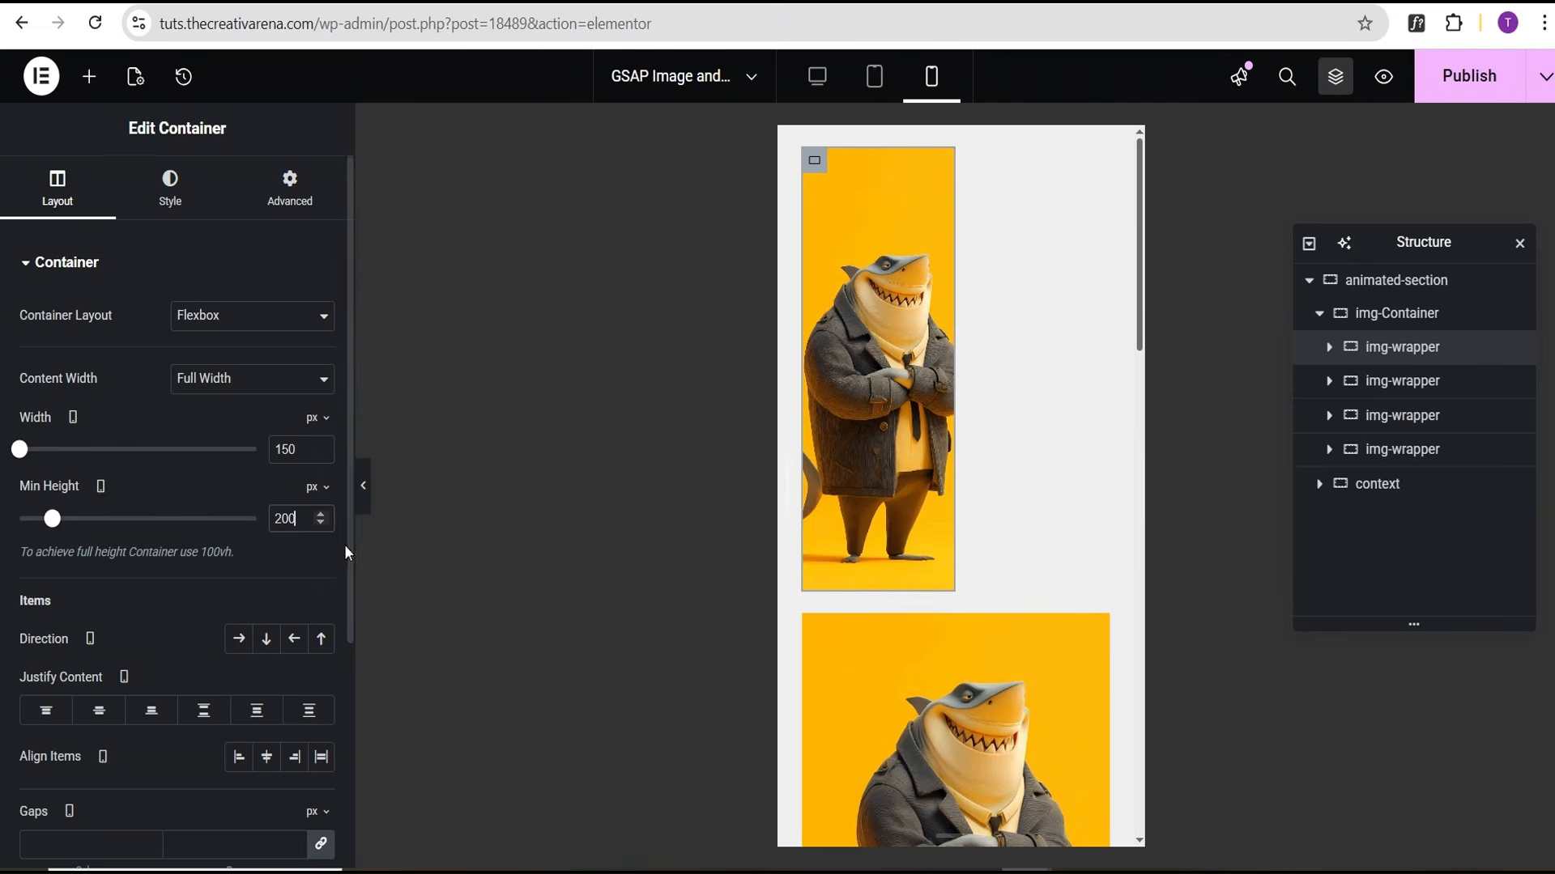
Set the mobile height of the image inside the first img-wrapper to 200 px
left_click(1329, 347)
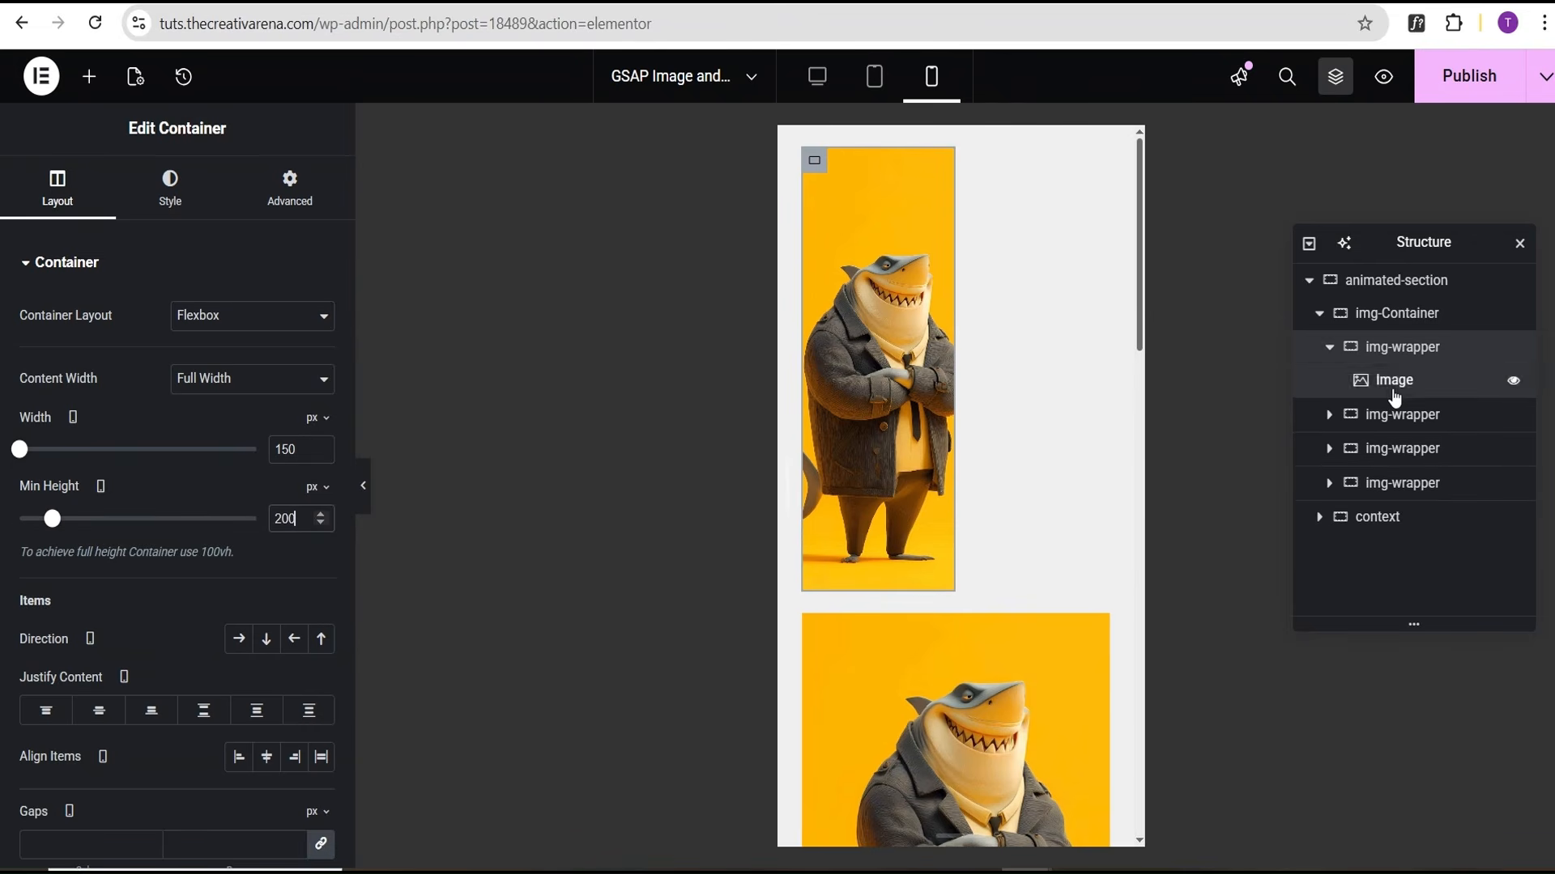
left_click(1295, 387)
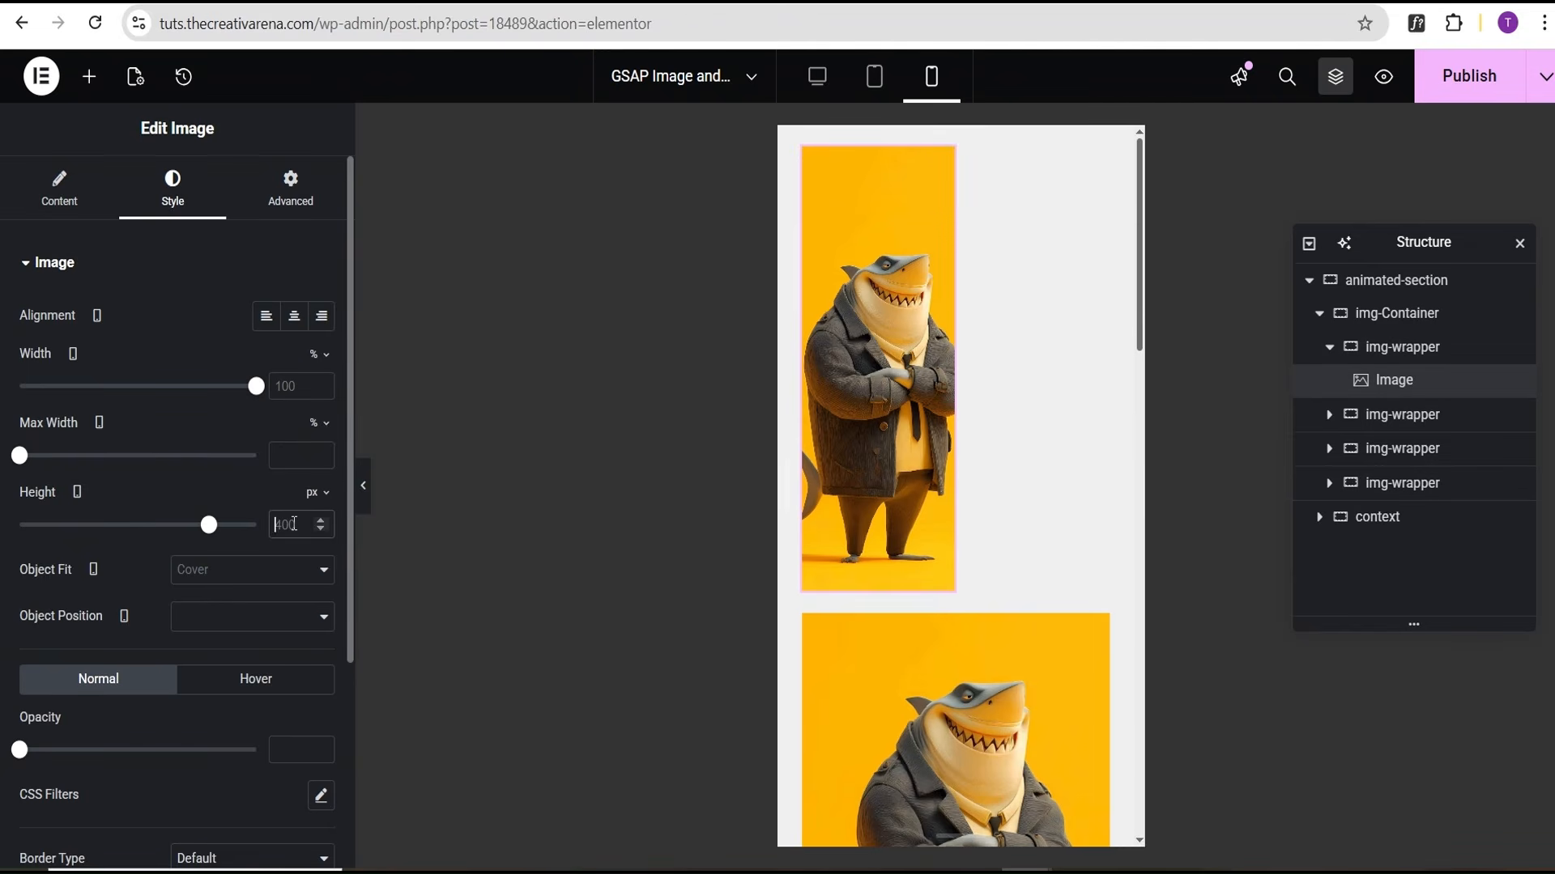
type("20")
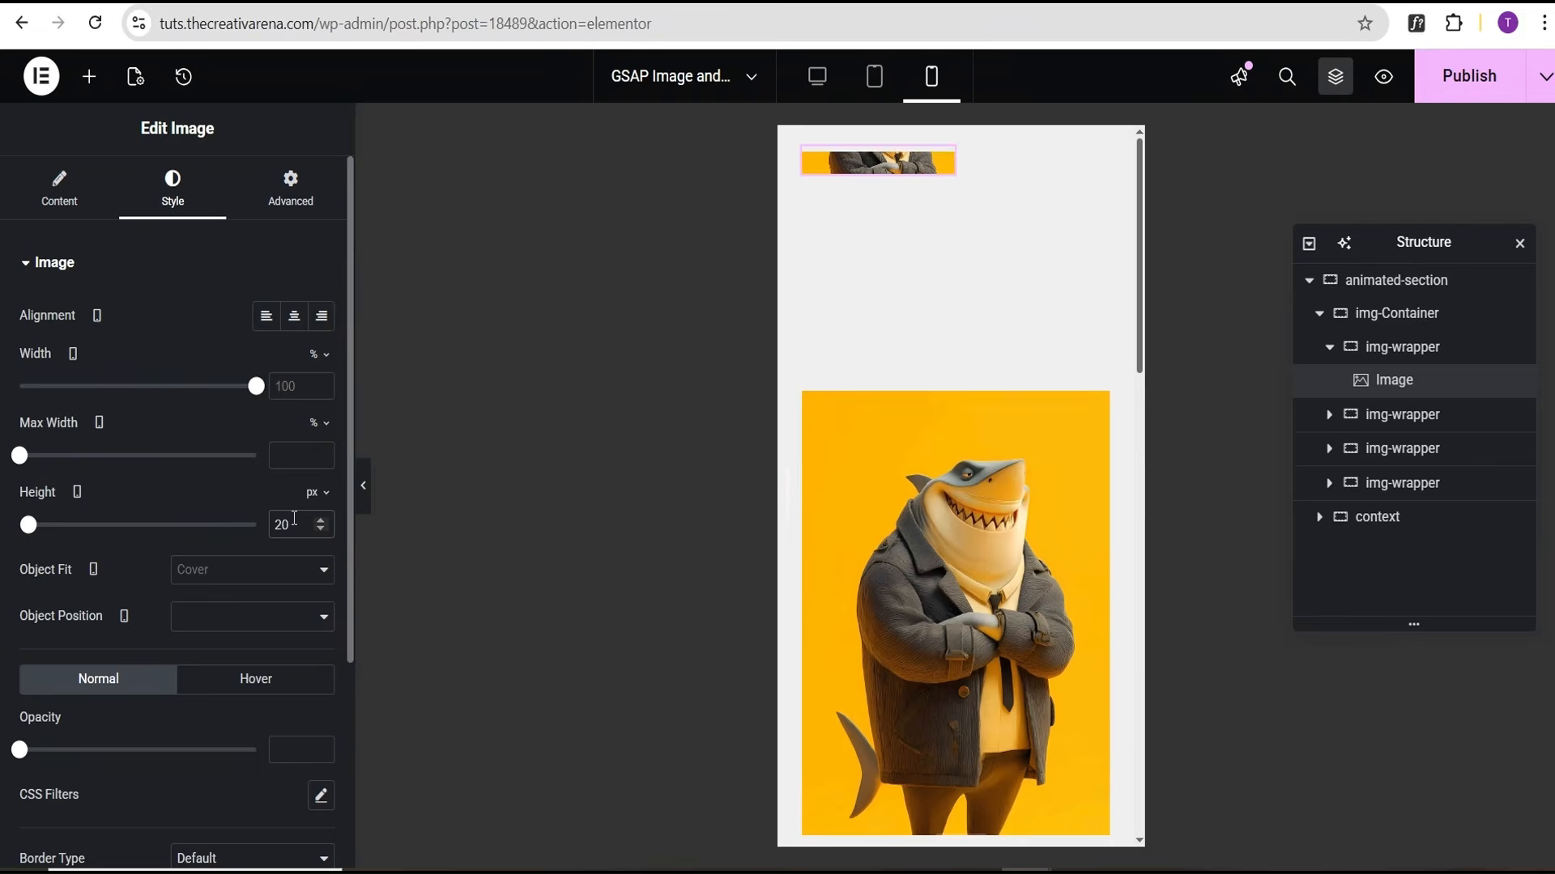
type("0")
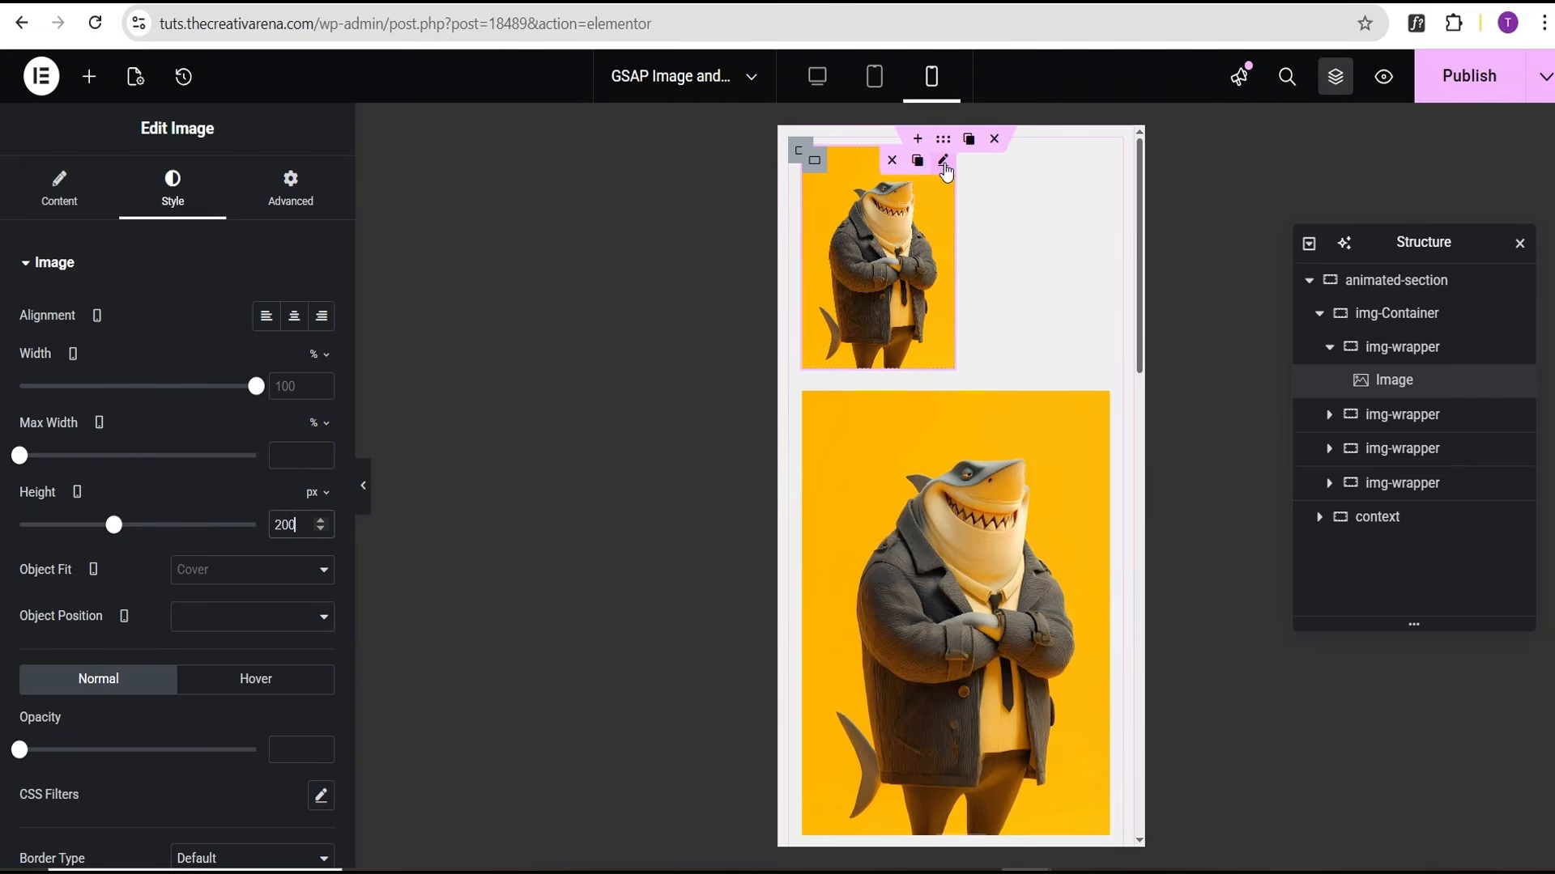
Copy the first shark image and paste its style onto the second image
right_click(944, 165)
left_click(980, 273)
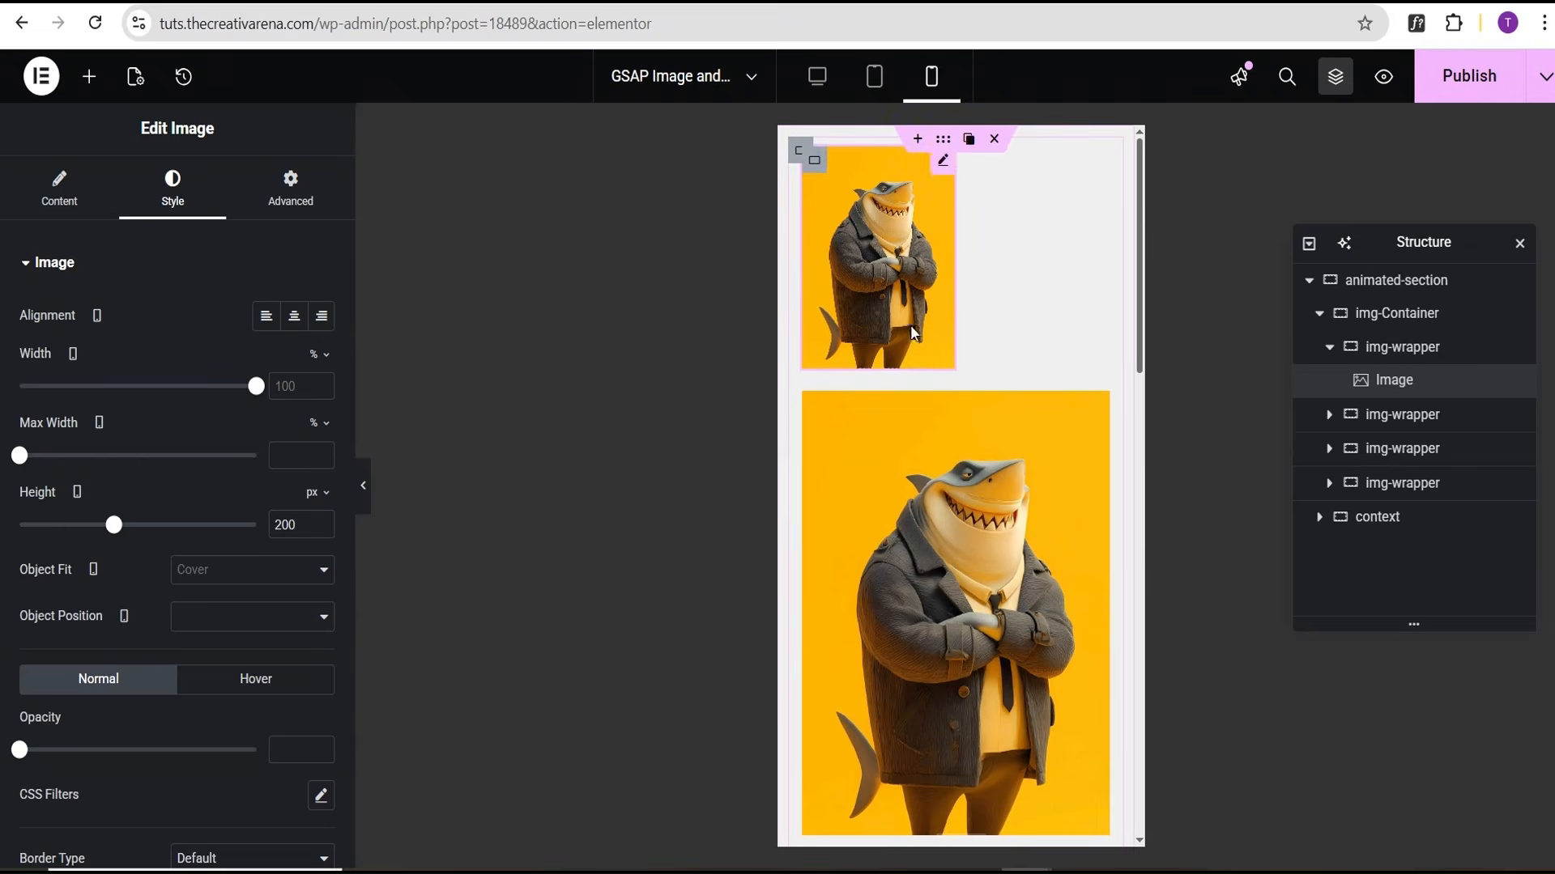
right_click(1014, 476)
left_click(1044, 586)
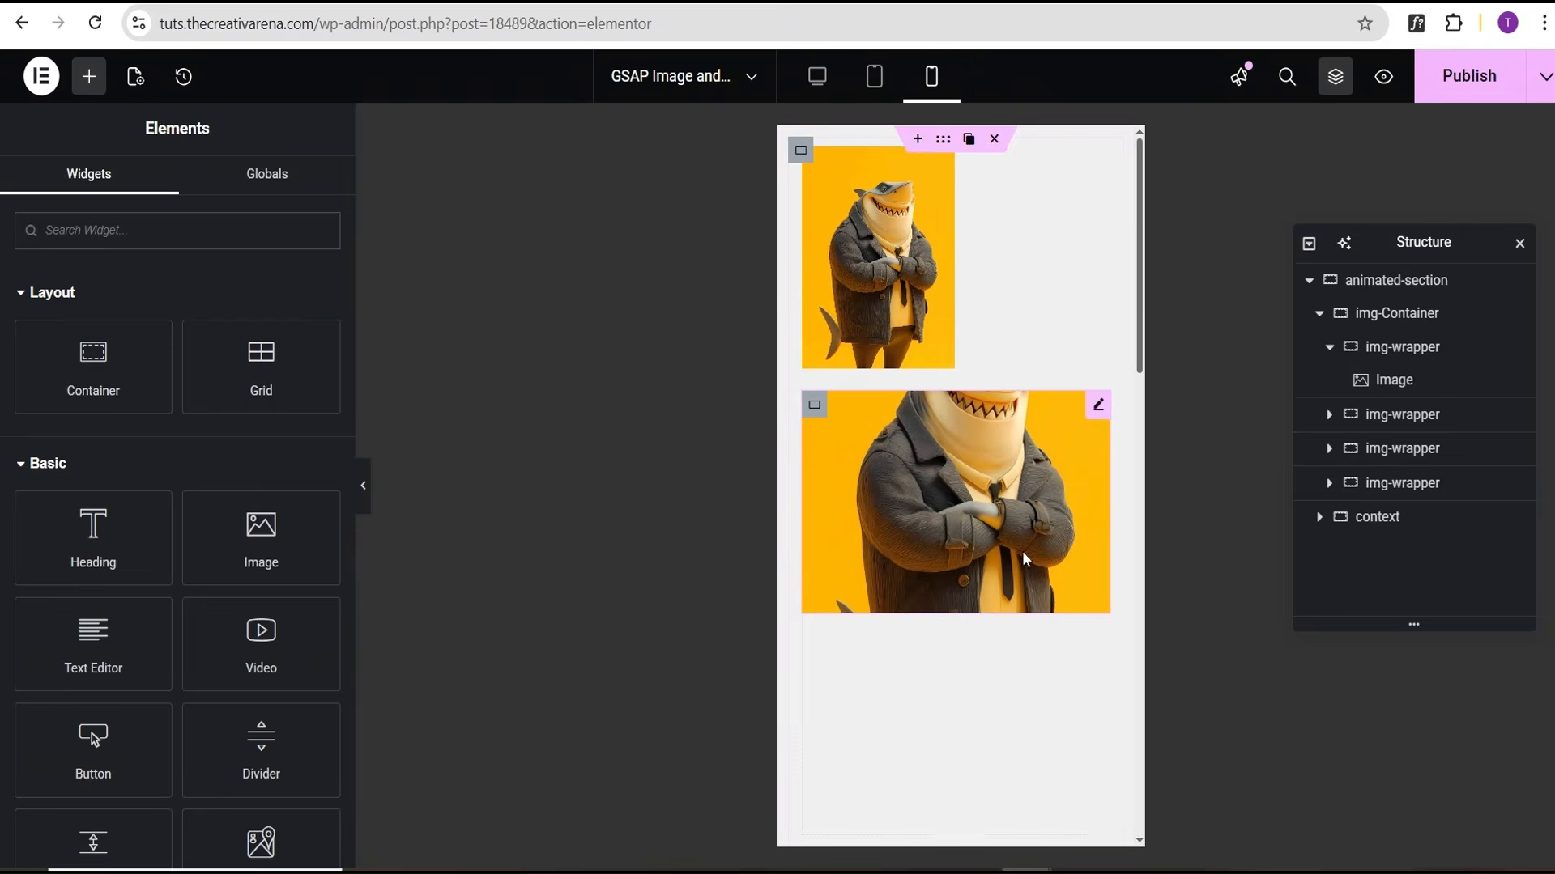
Copy the first img-wrapper container and paste its style onto the second img-wrapper
right_click(815, 160)
left_click(853, 317)
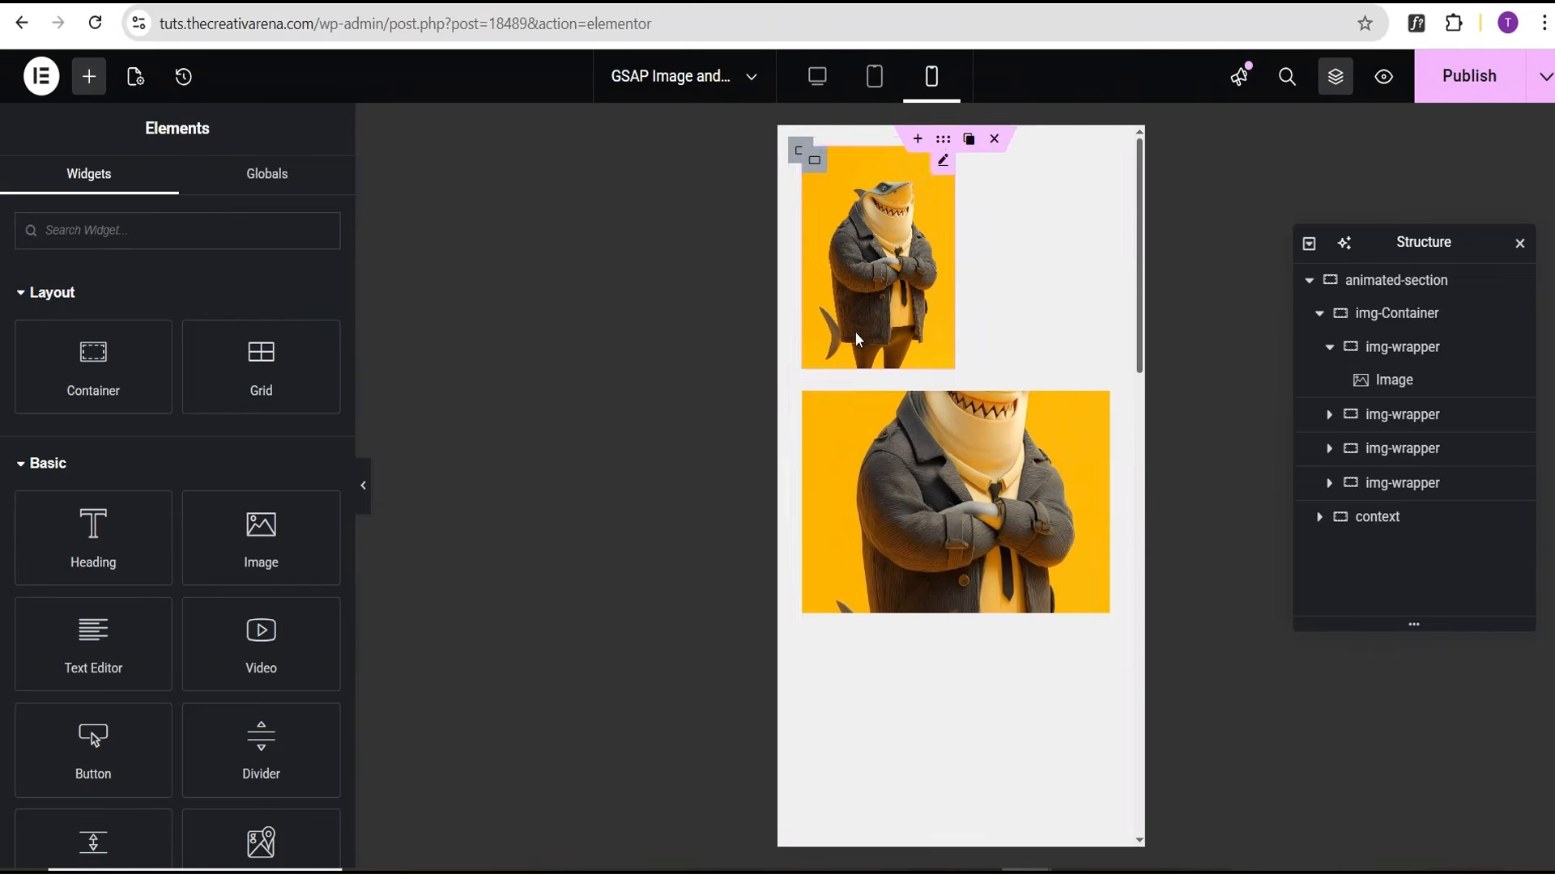
right_click(815, 410)
left_click(848, 539)
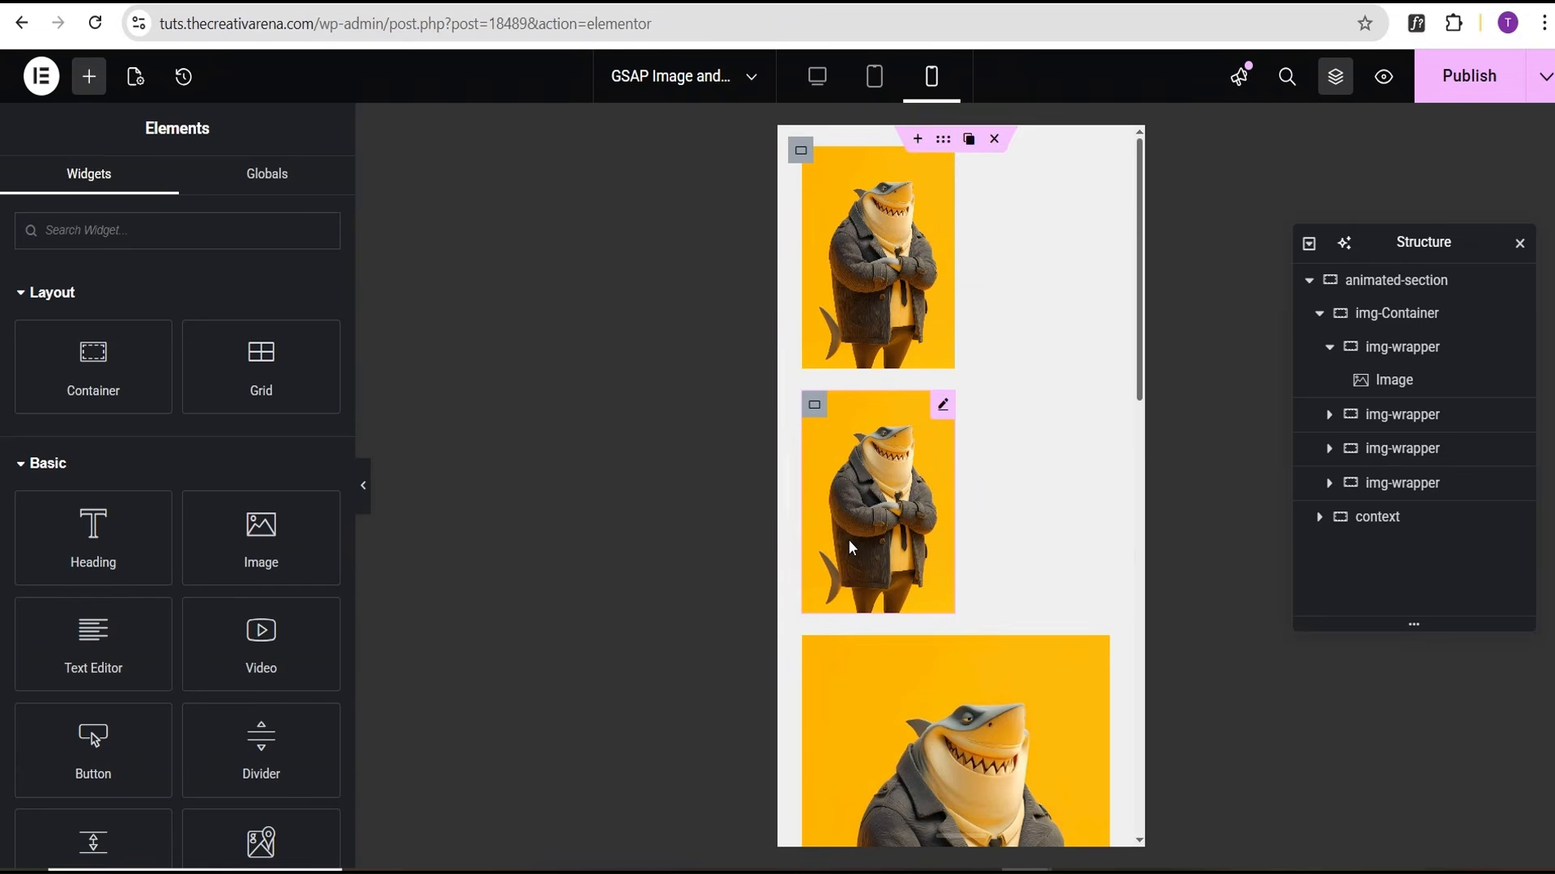
Paste the copied wrapper style onto the third img-wrapper, and the second image's style onto the third image
scroll(930, 551, "down", 4)
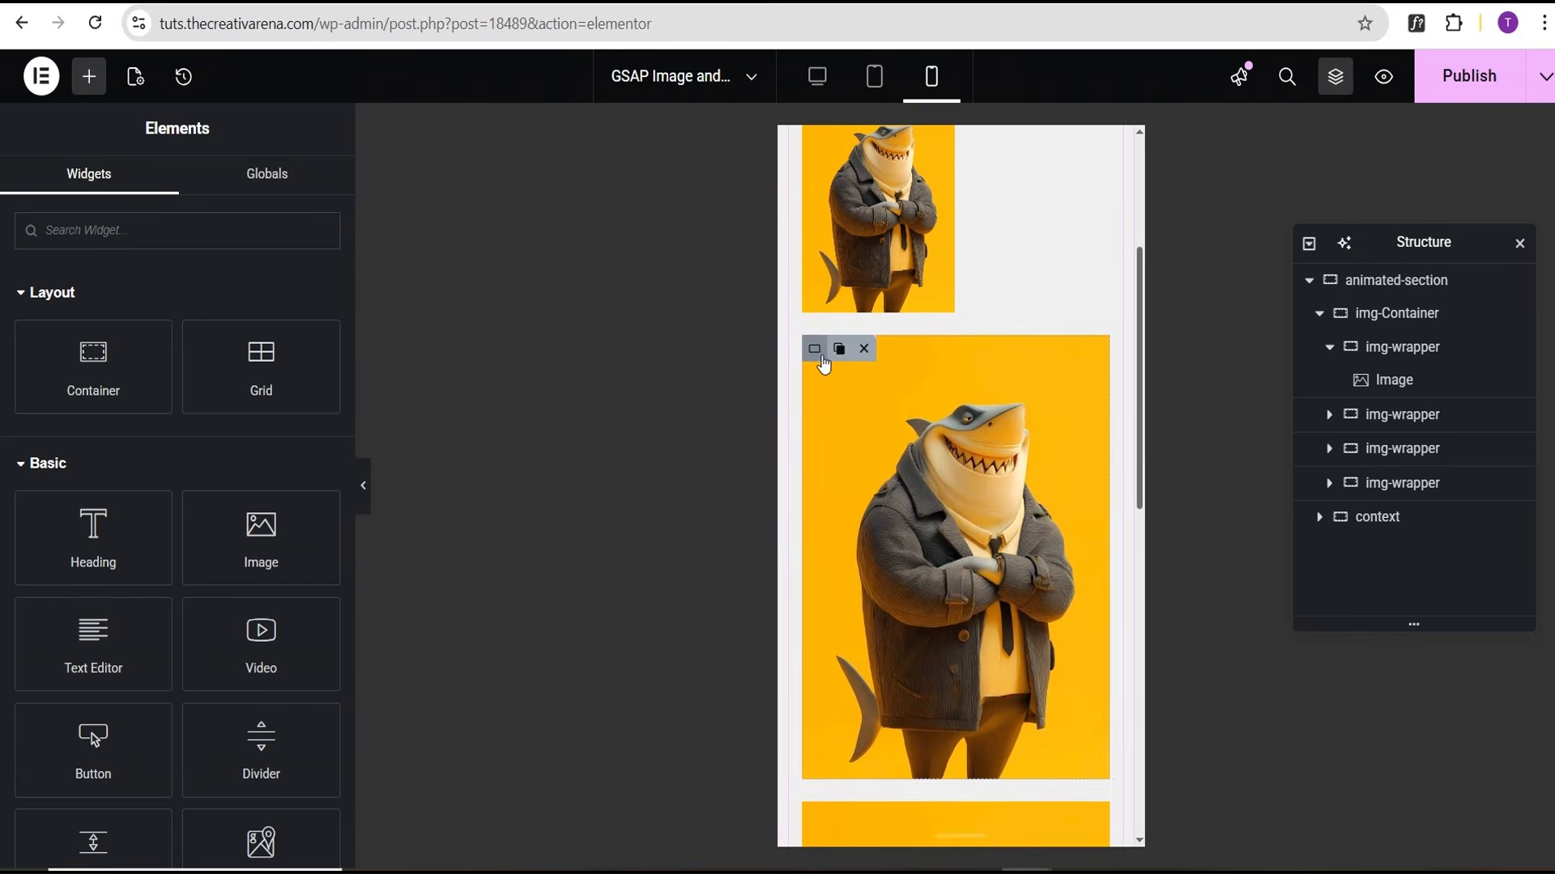
right_click(820, 363)
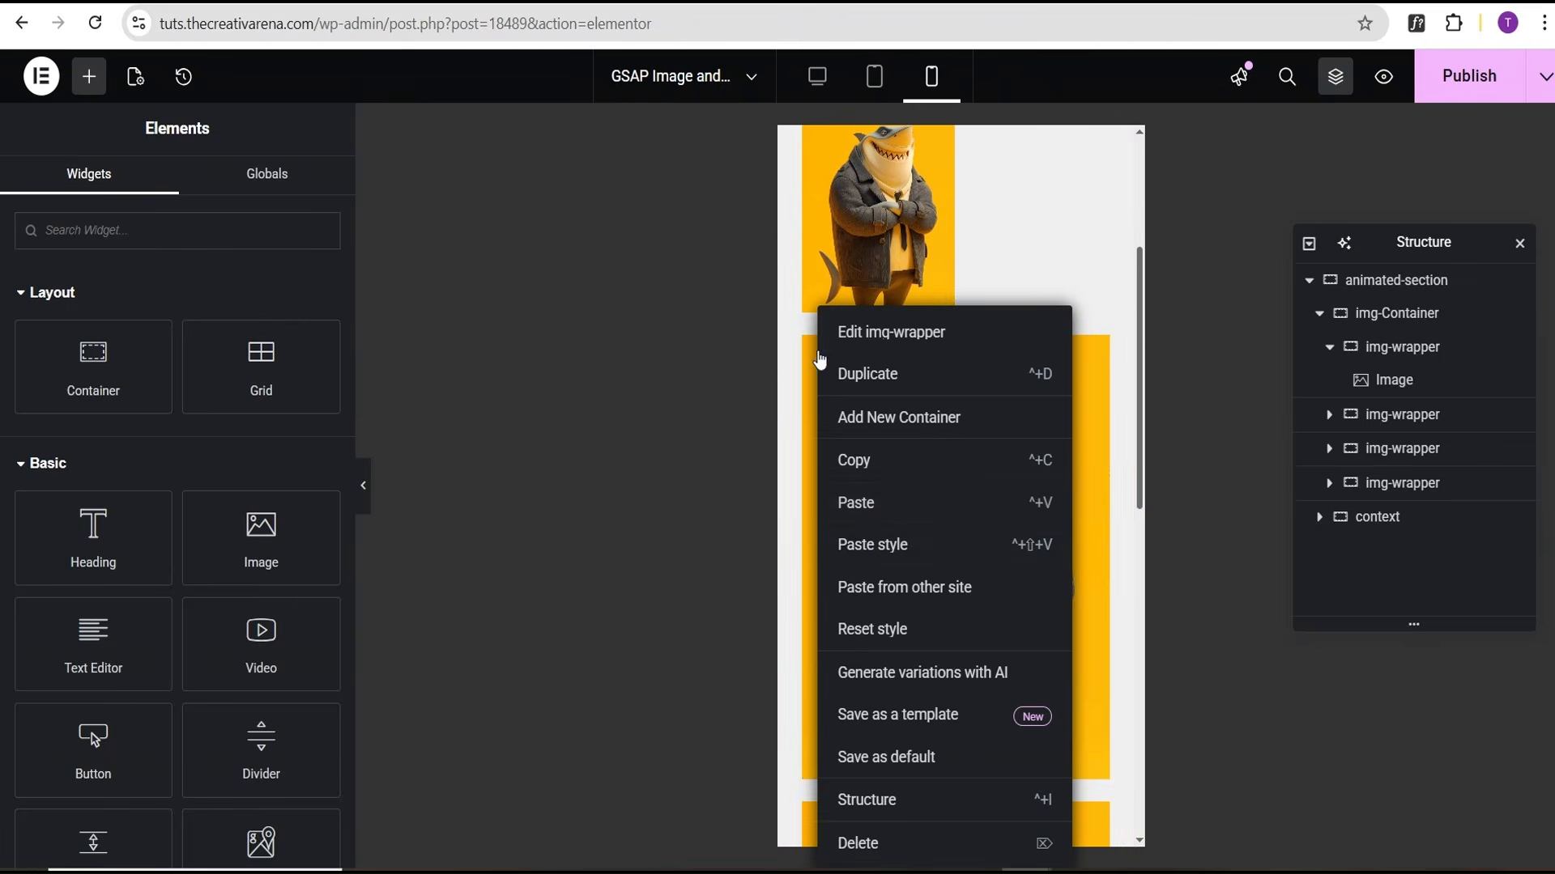
left_click(856, 542)
right_click(890, 215)
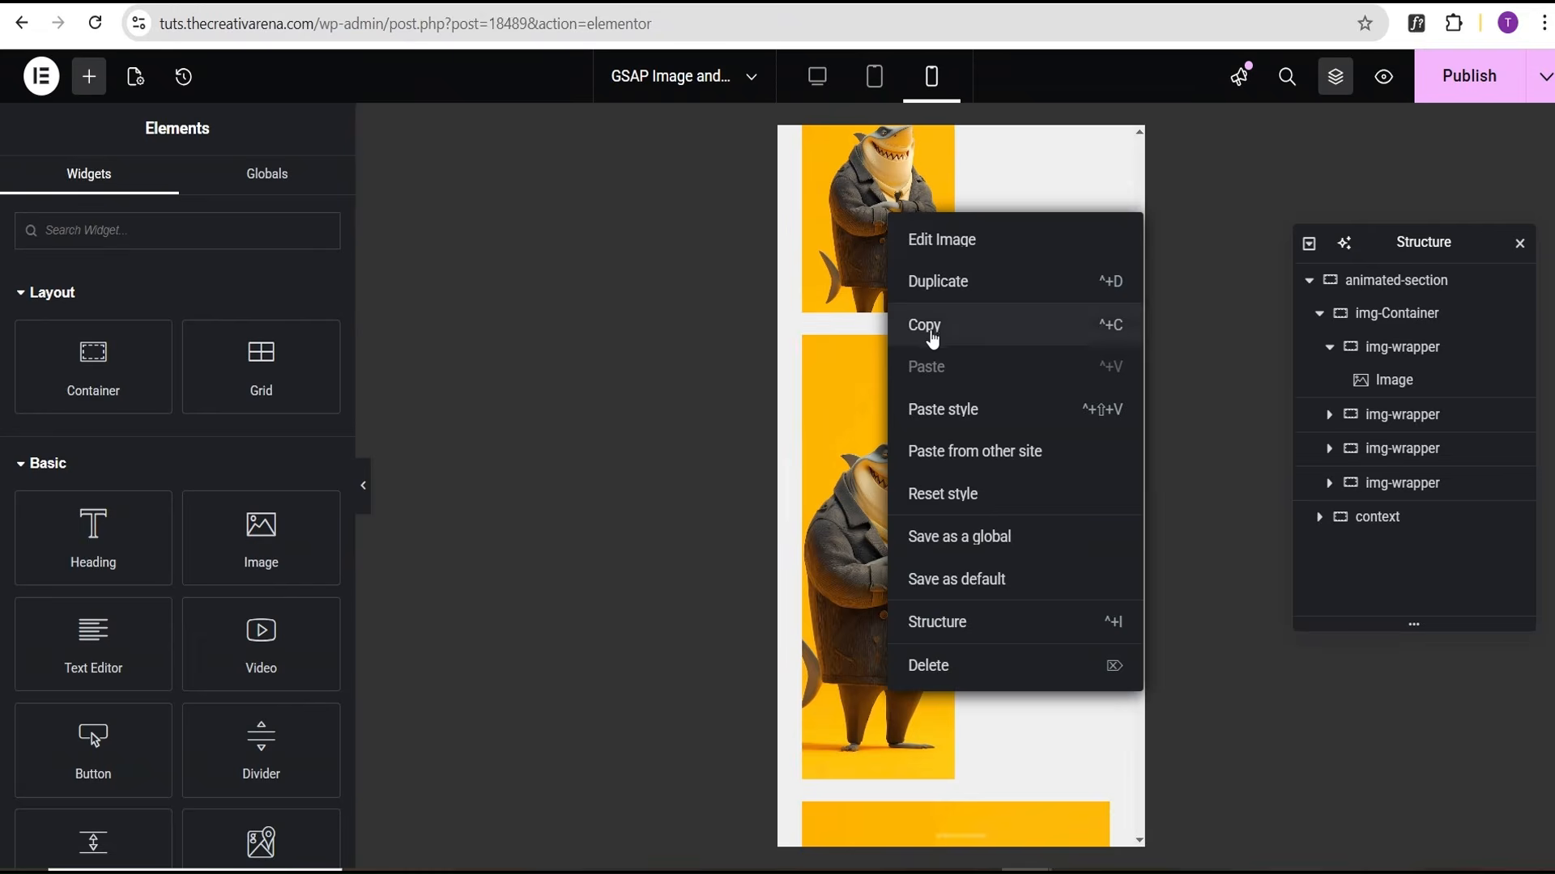
left_click(928, 328)
right_click(884, 398)
left_click(931, 583)
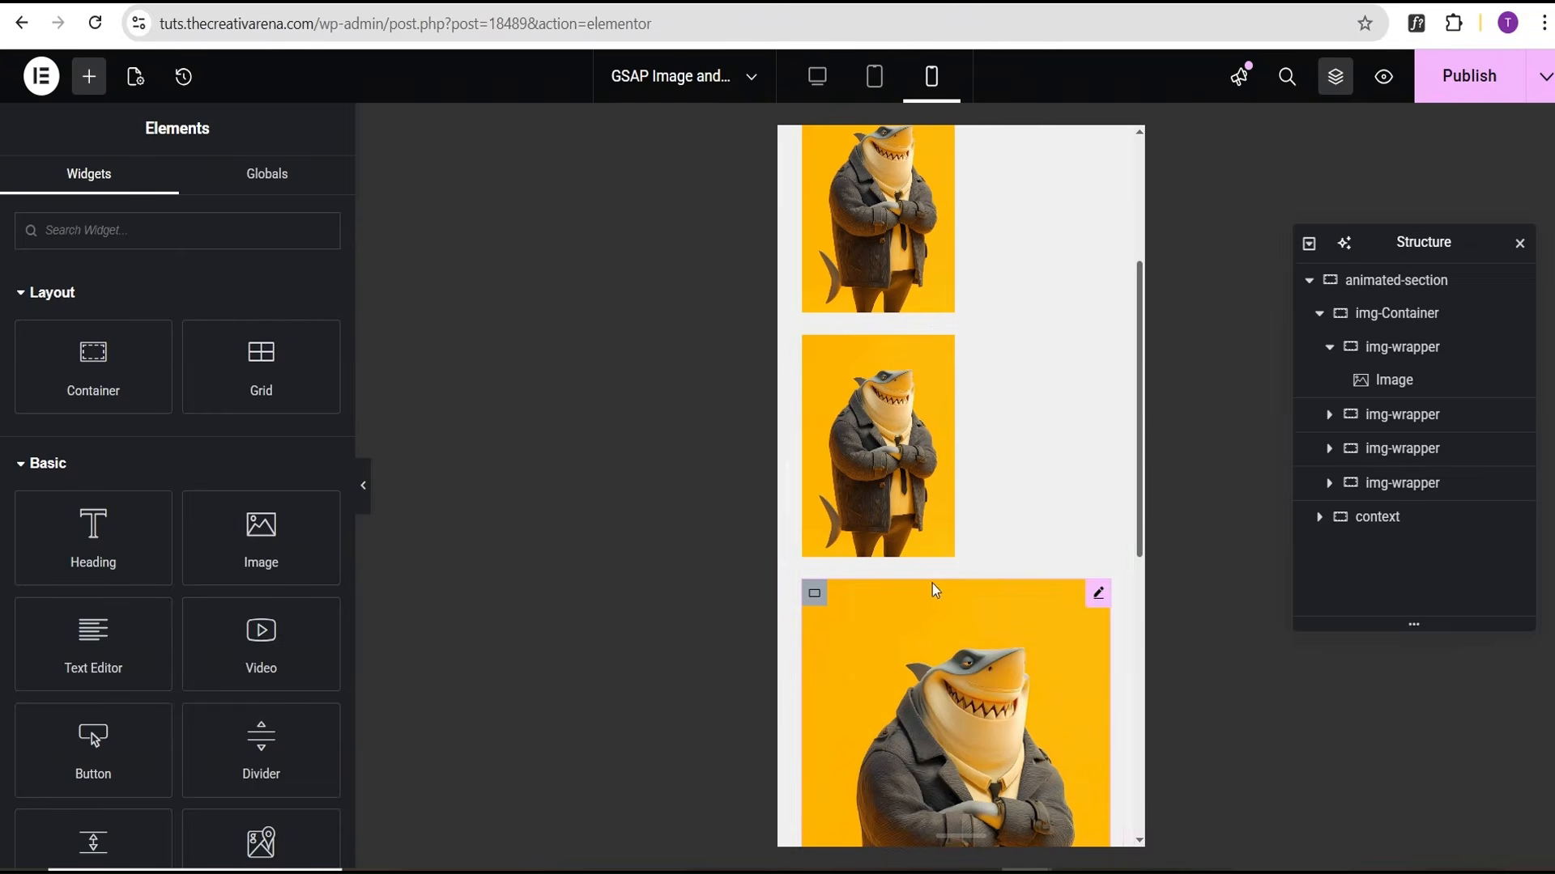
Paste the copied image style onto the fourth image, and the third img-wrapper's style onto the fourth img-wrapper
right_click(884, 670)
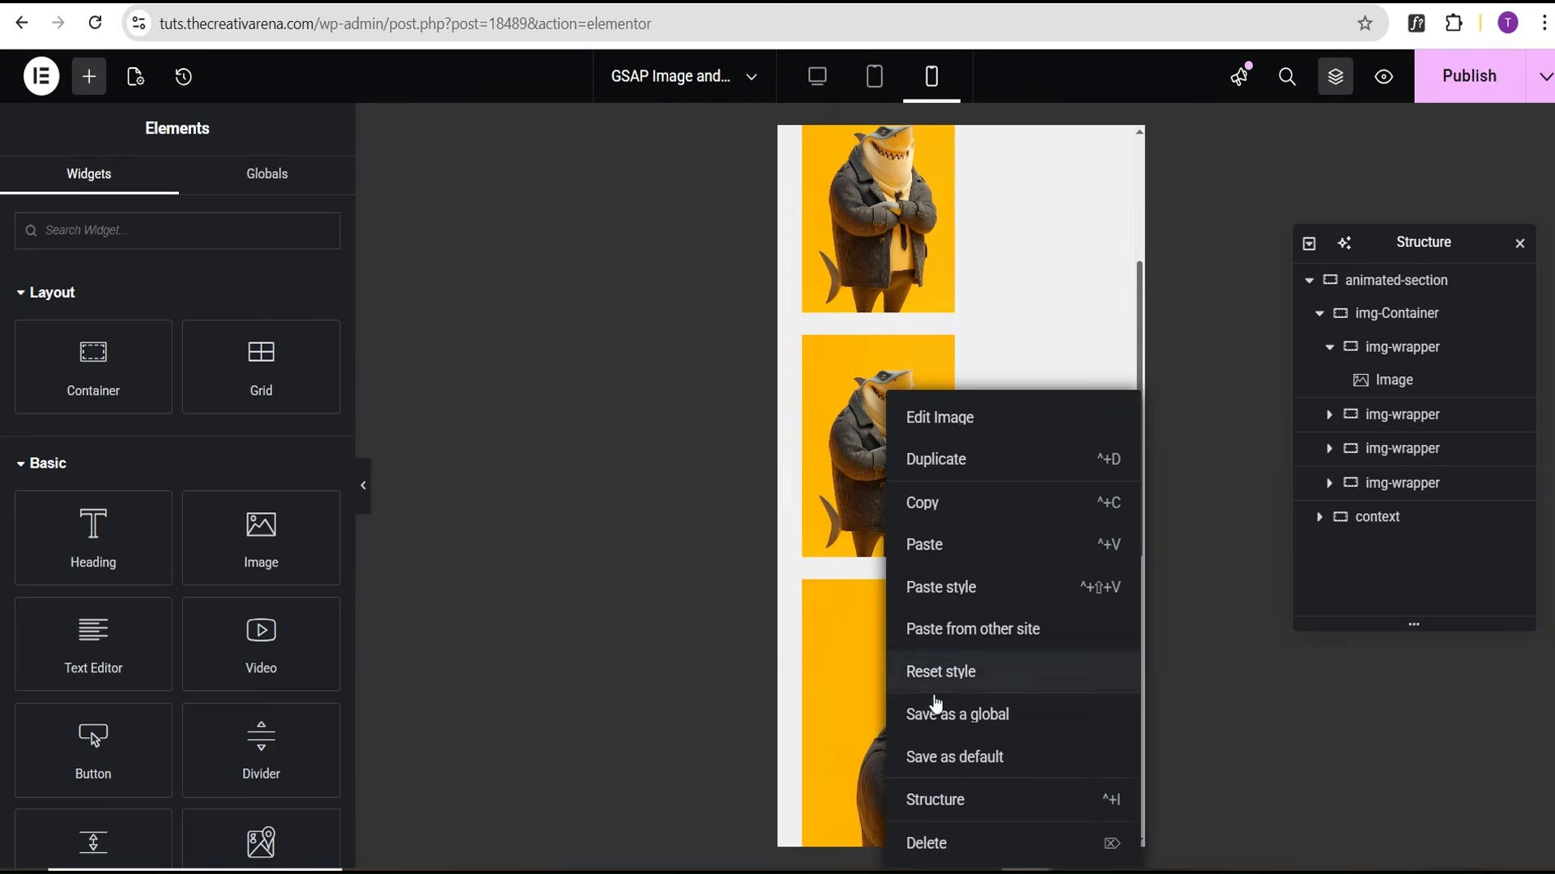
left_click(931, 589)
right_click(824, 414)
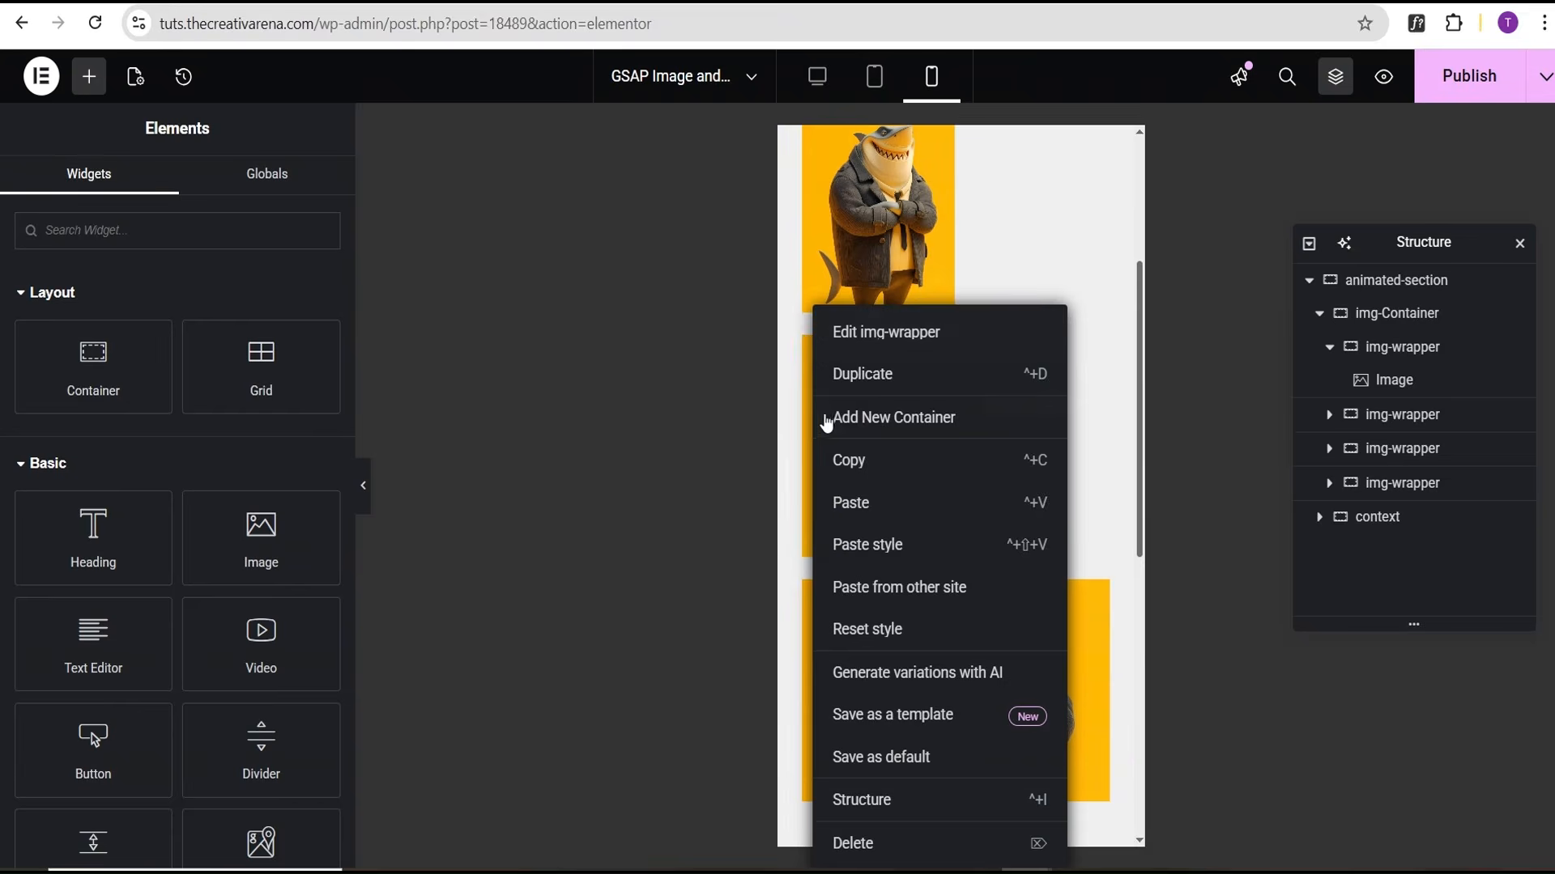
left_click(852, 464)
right_click(816, 606)
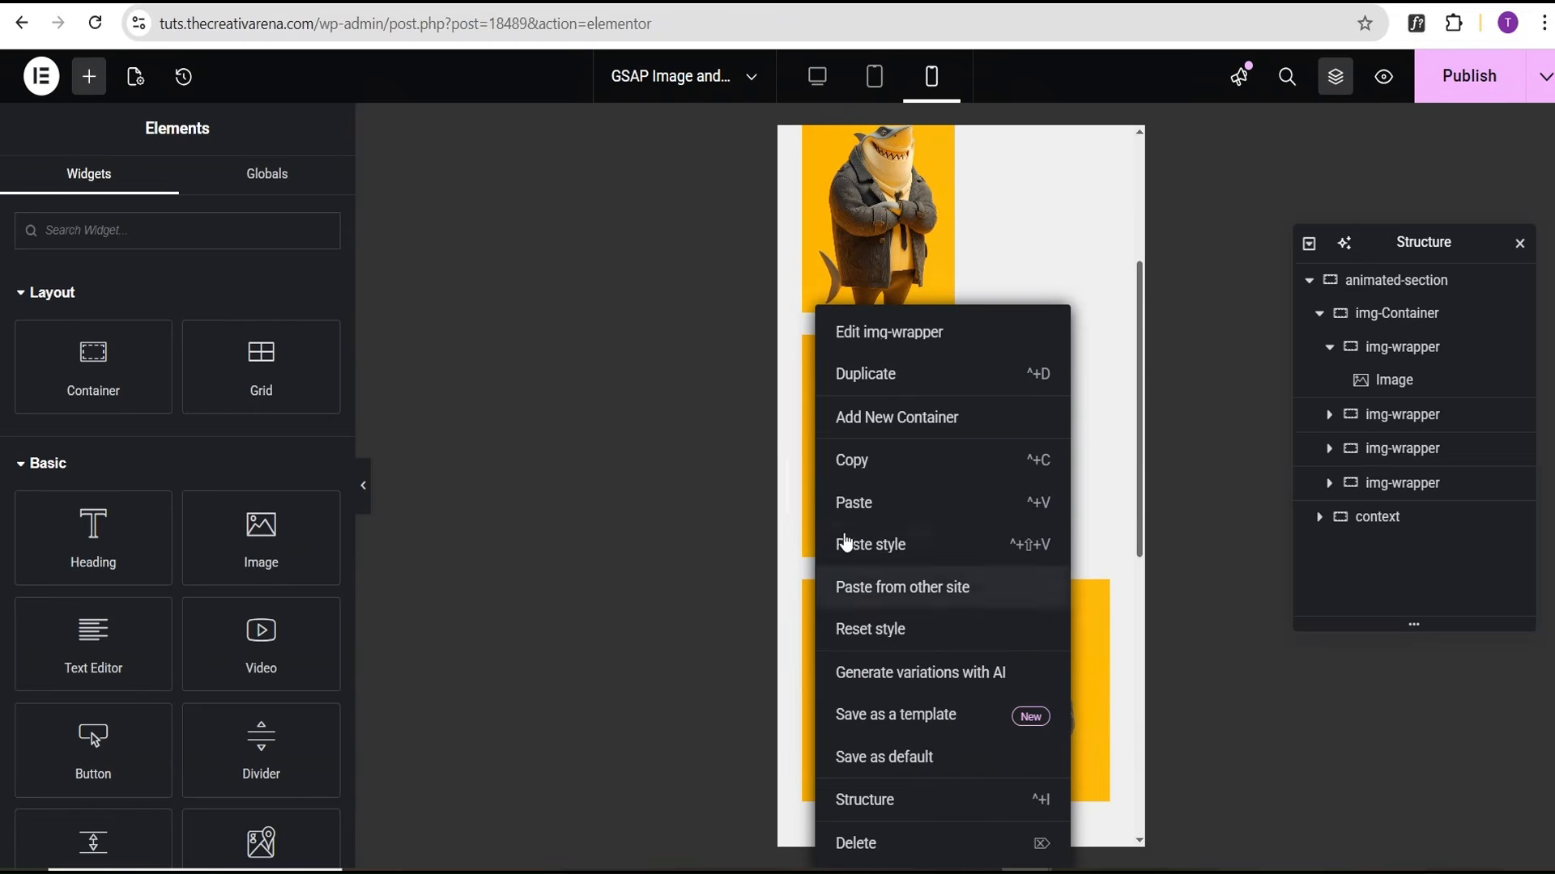
left_click(847, 547)
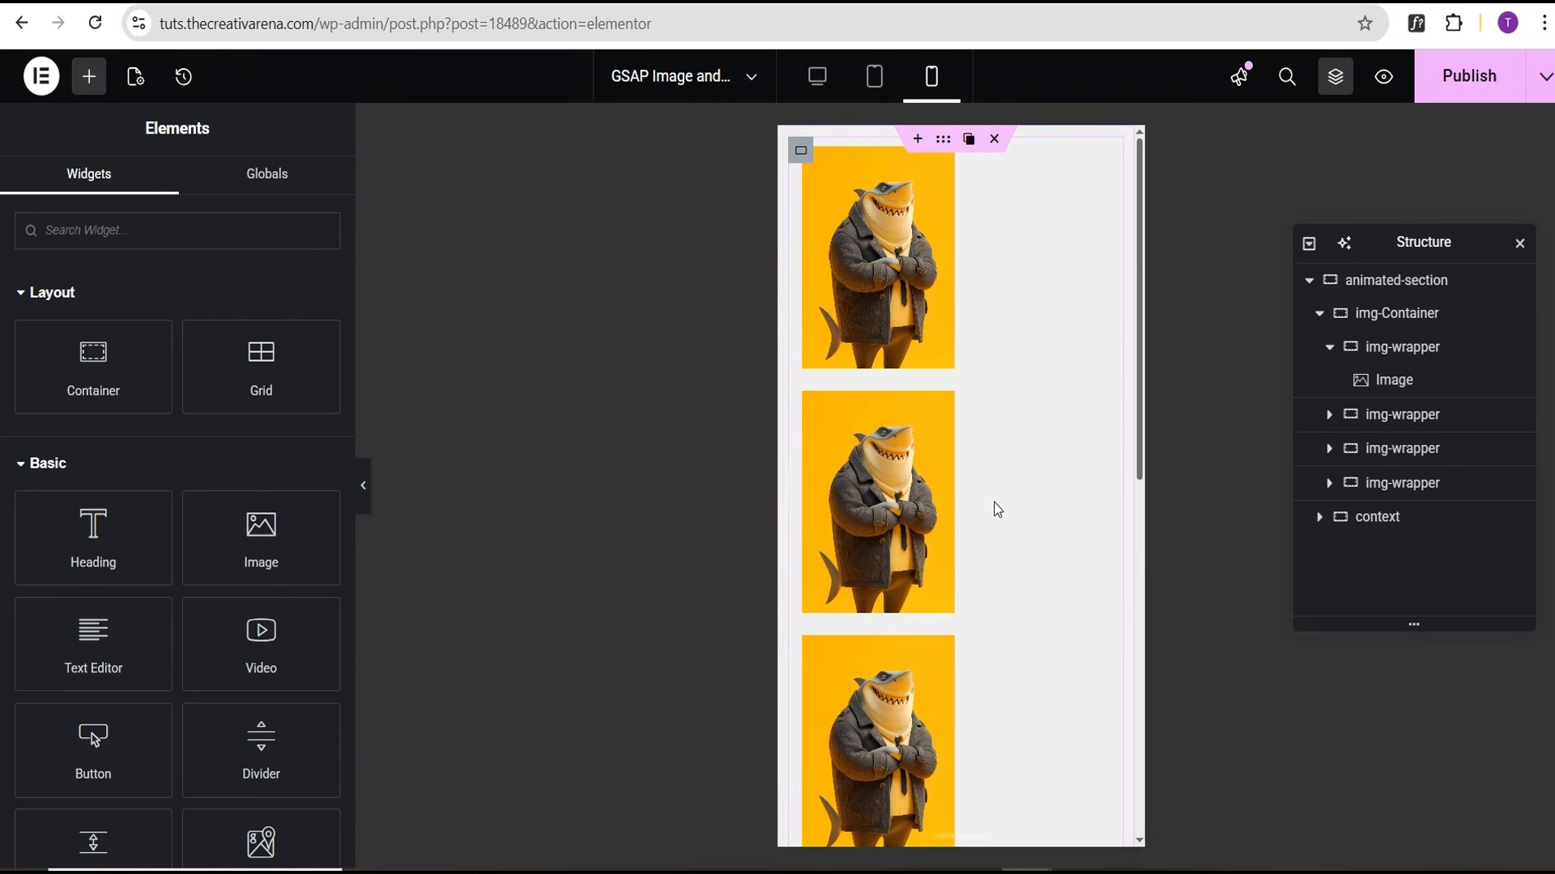
Set img-Container's mobile padding to 3% top, 0 right, 1% bottom and 0 left
left_click(1400, 314)
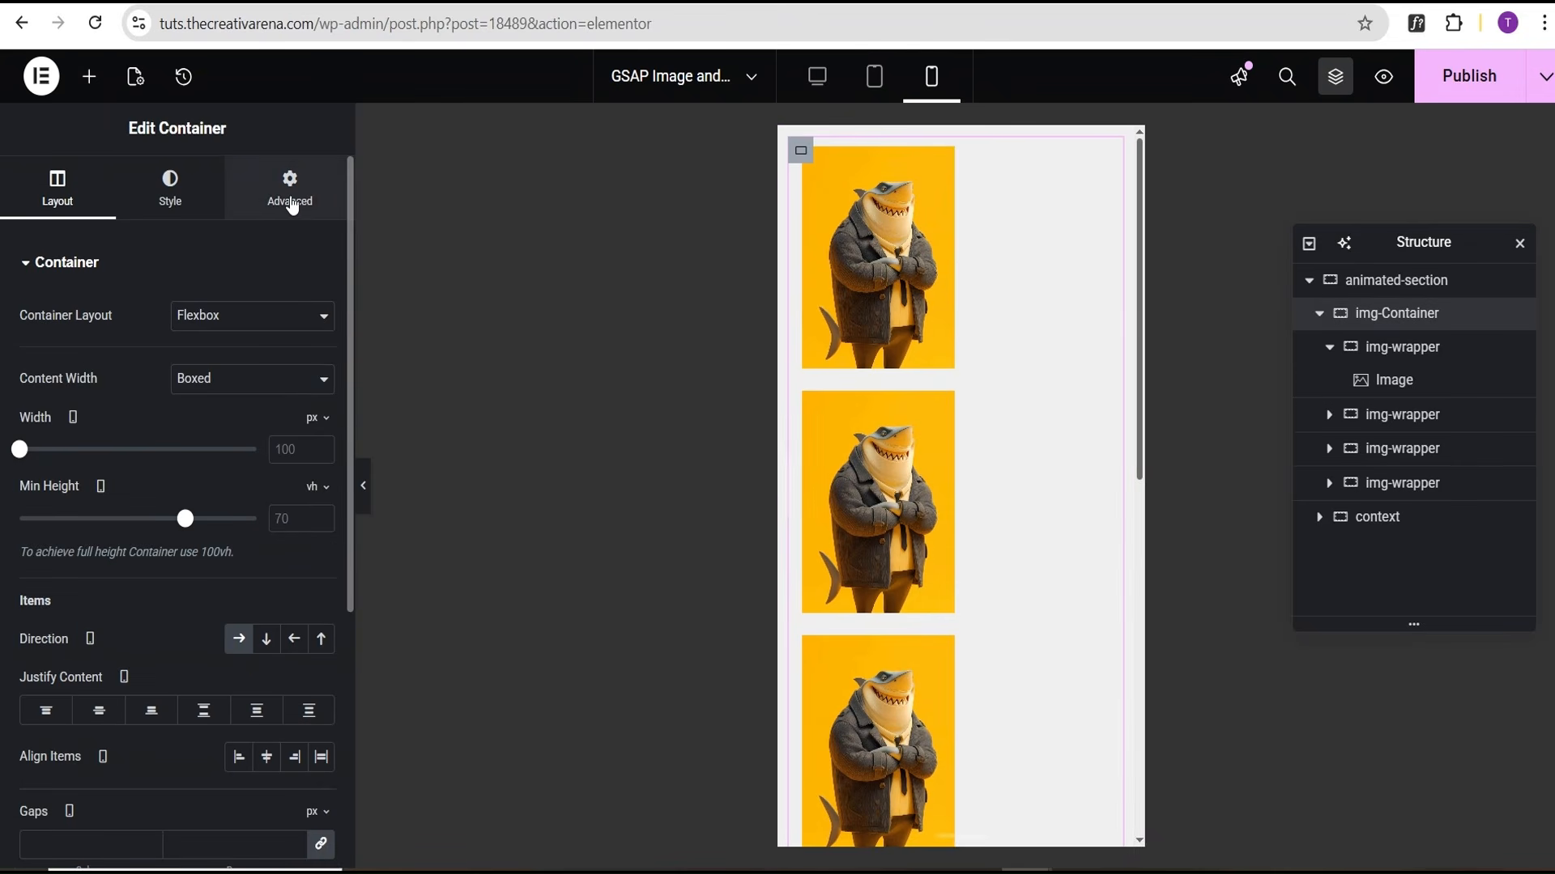
left_click(290, 202)
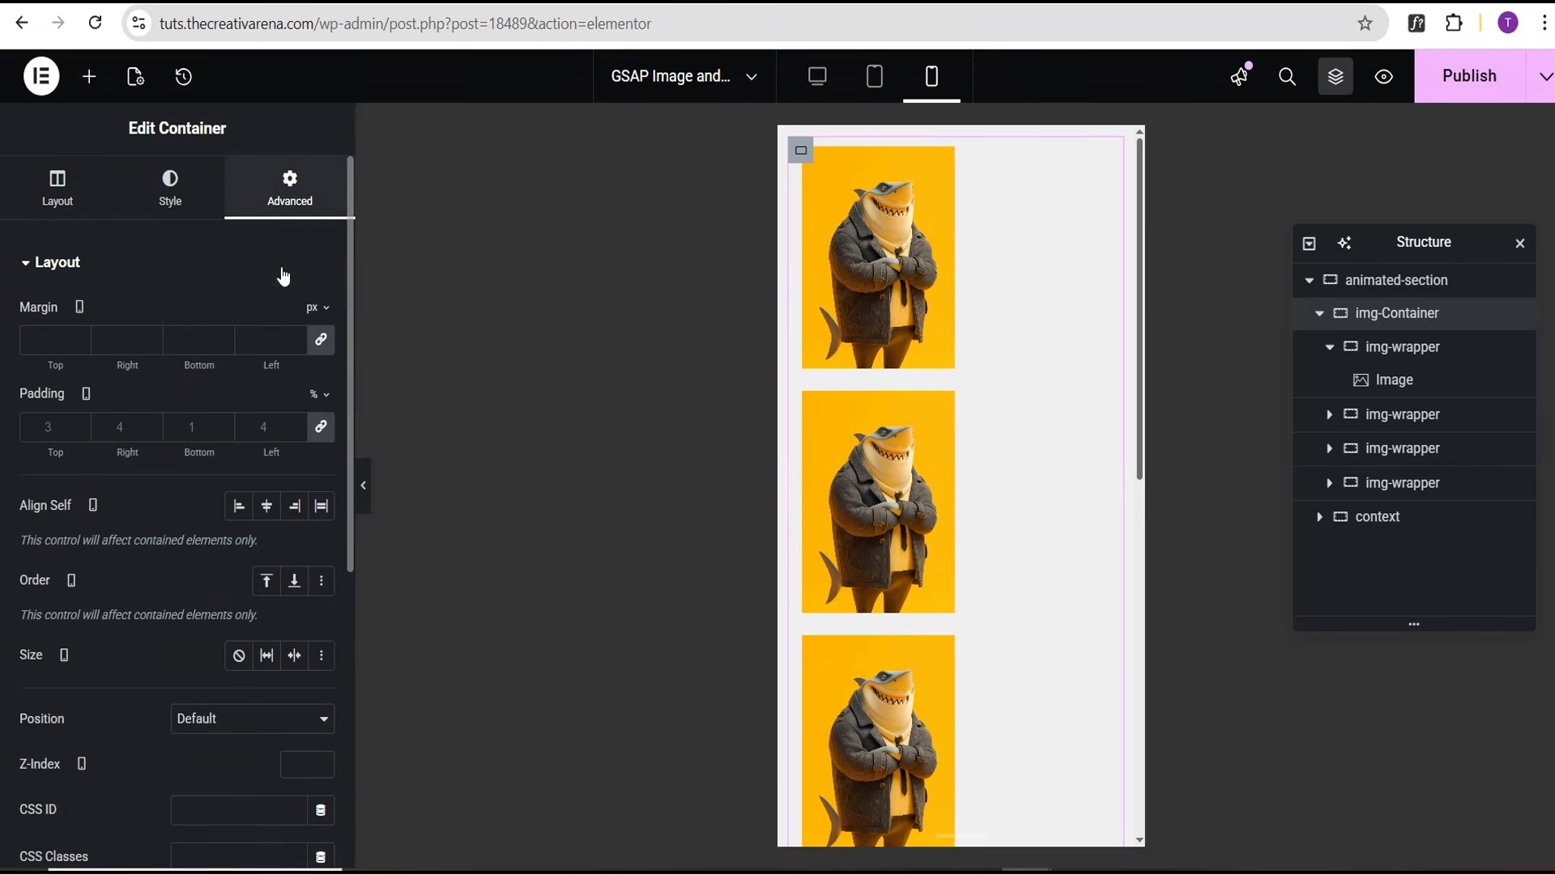
left_click(322, 429)
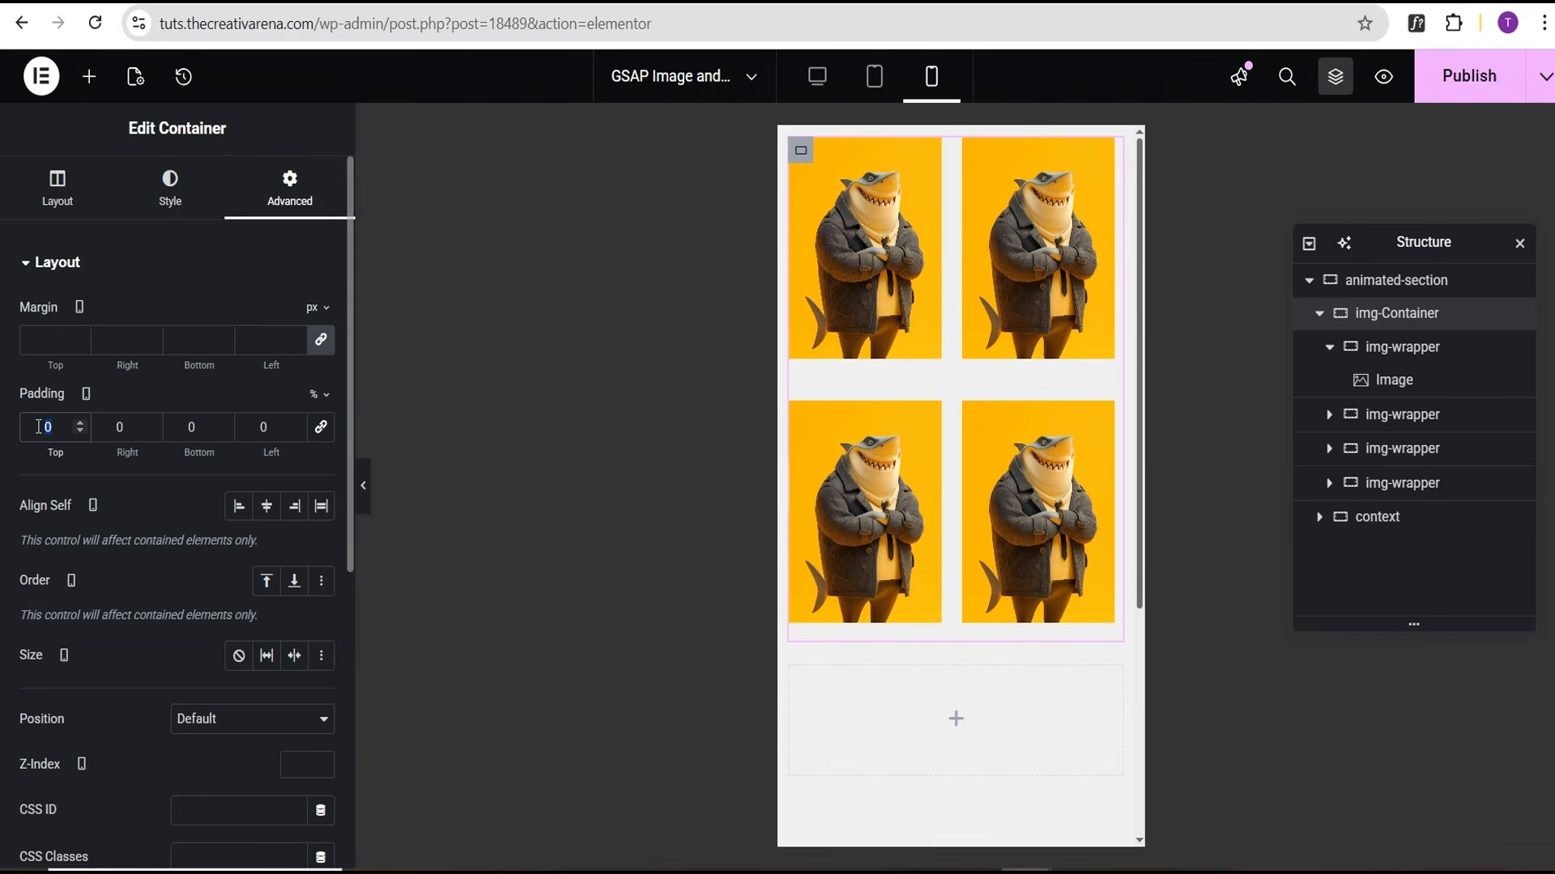
type("3")
double_click(202, 429)
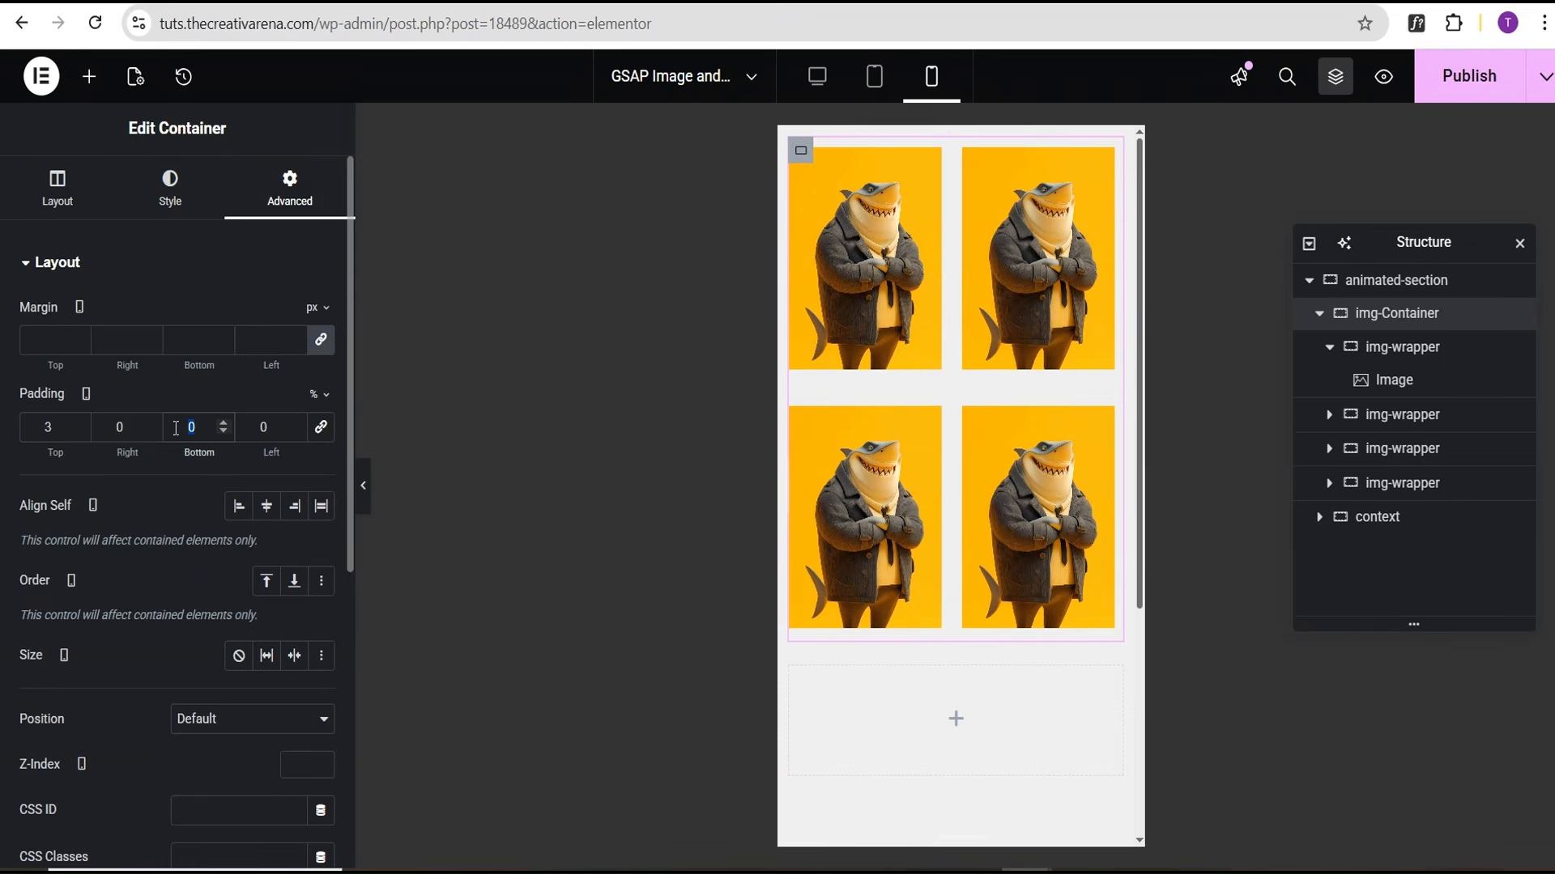
type("1")
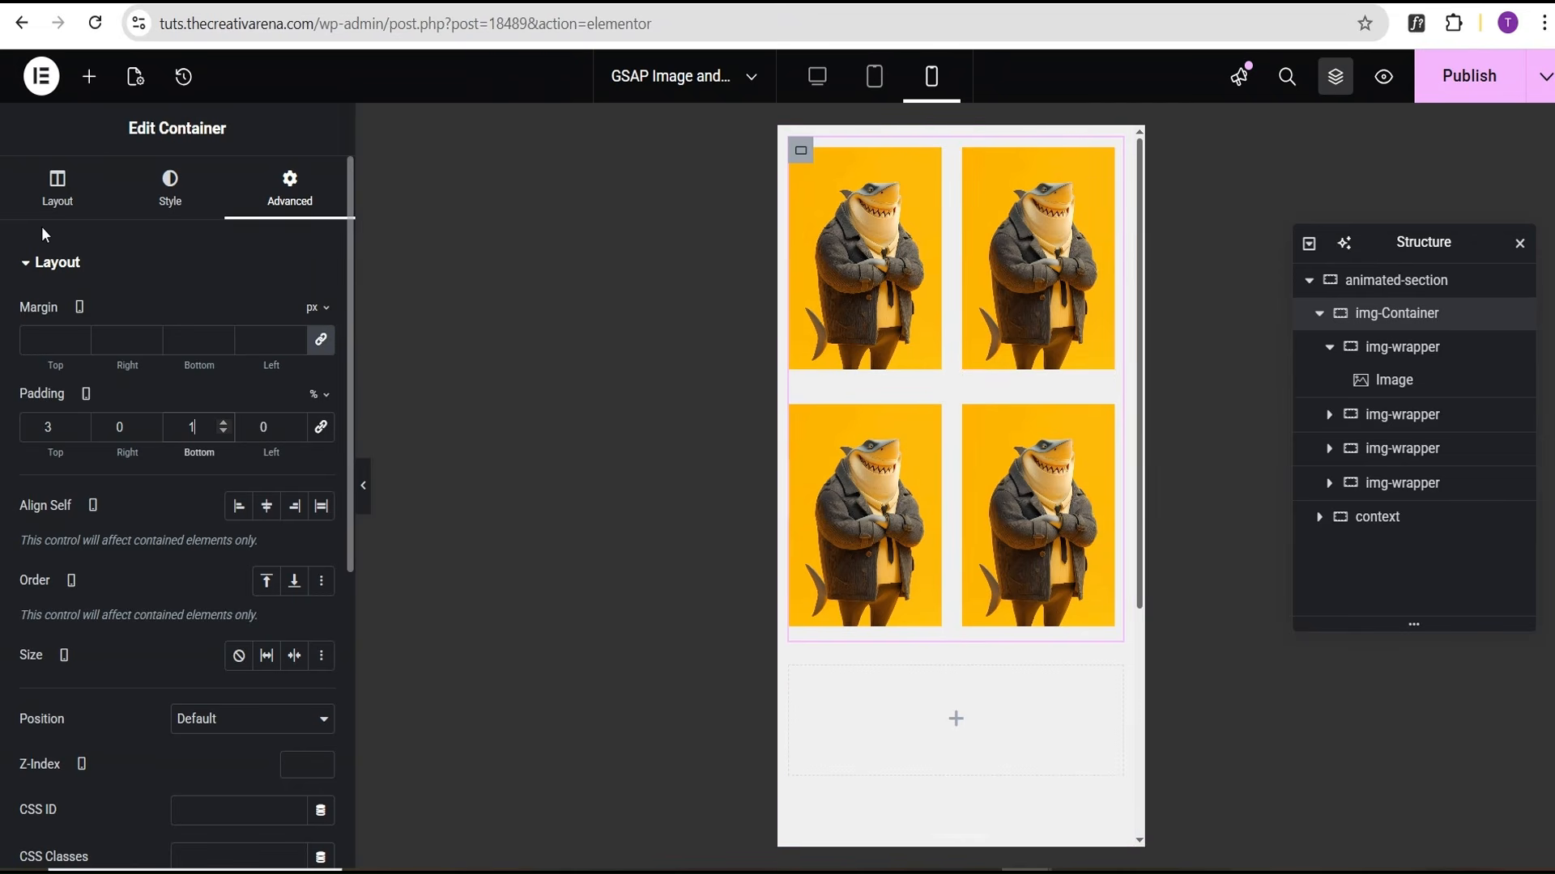
Set img-Container's Align Content and Justify Content to center for the mobile layout
left_click(54, 194)
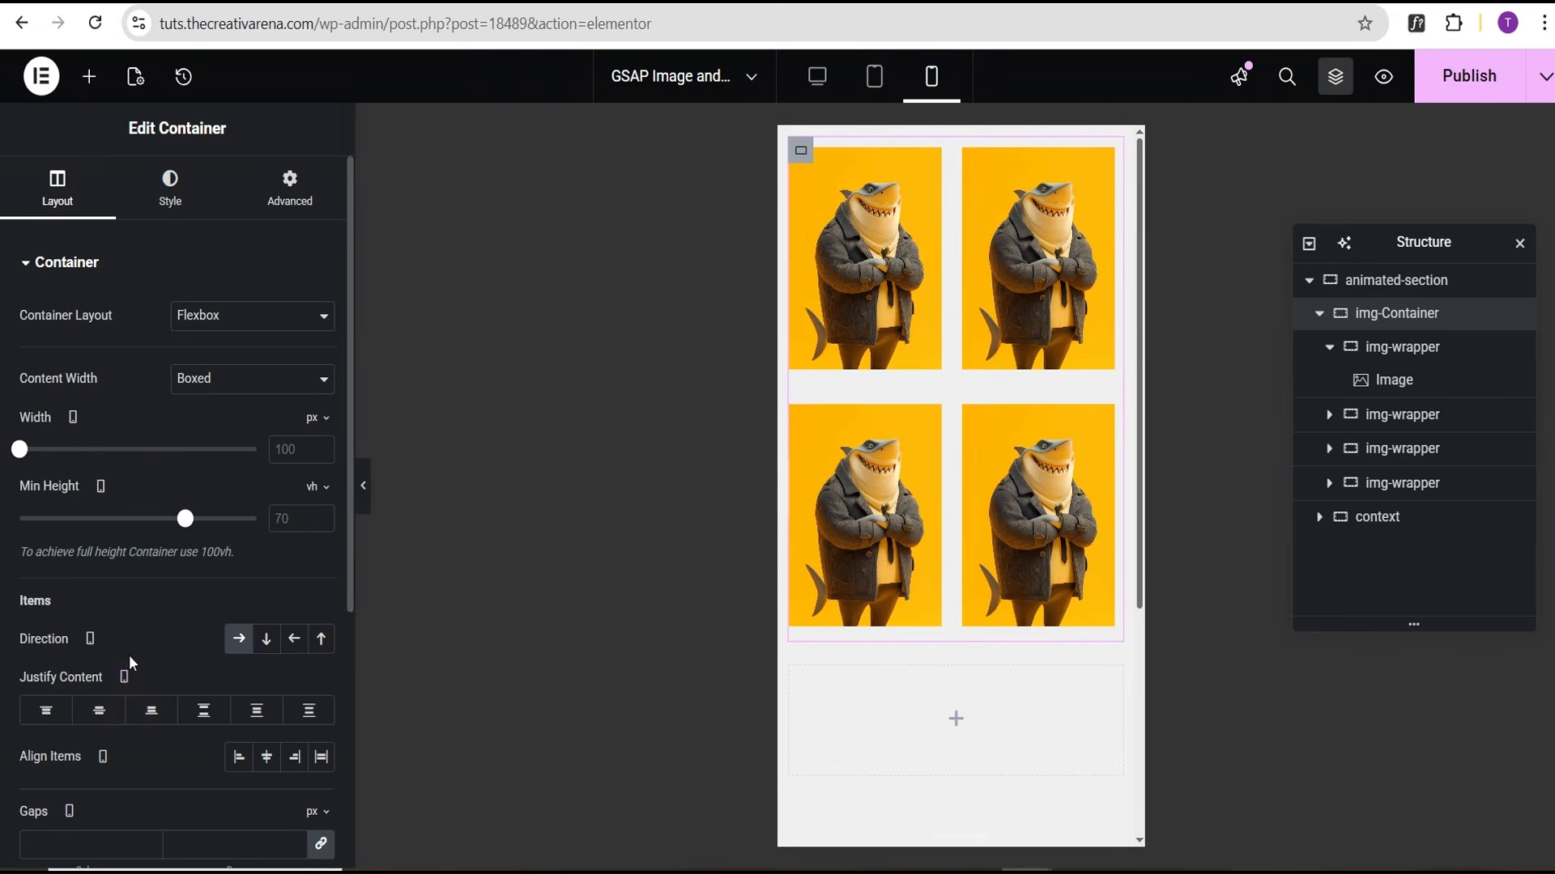
scroll(129, 654, "down", 5)
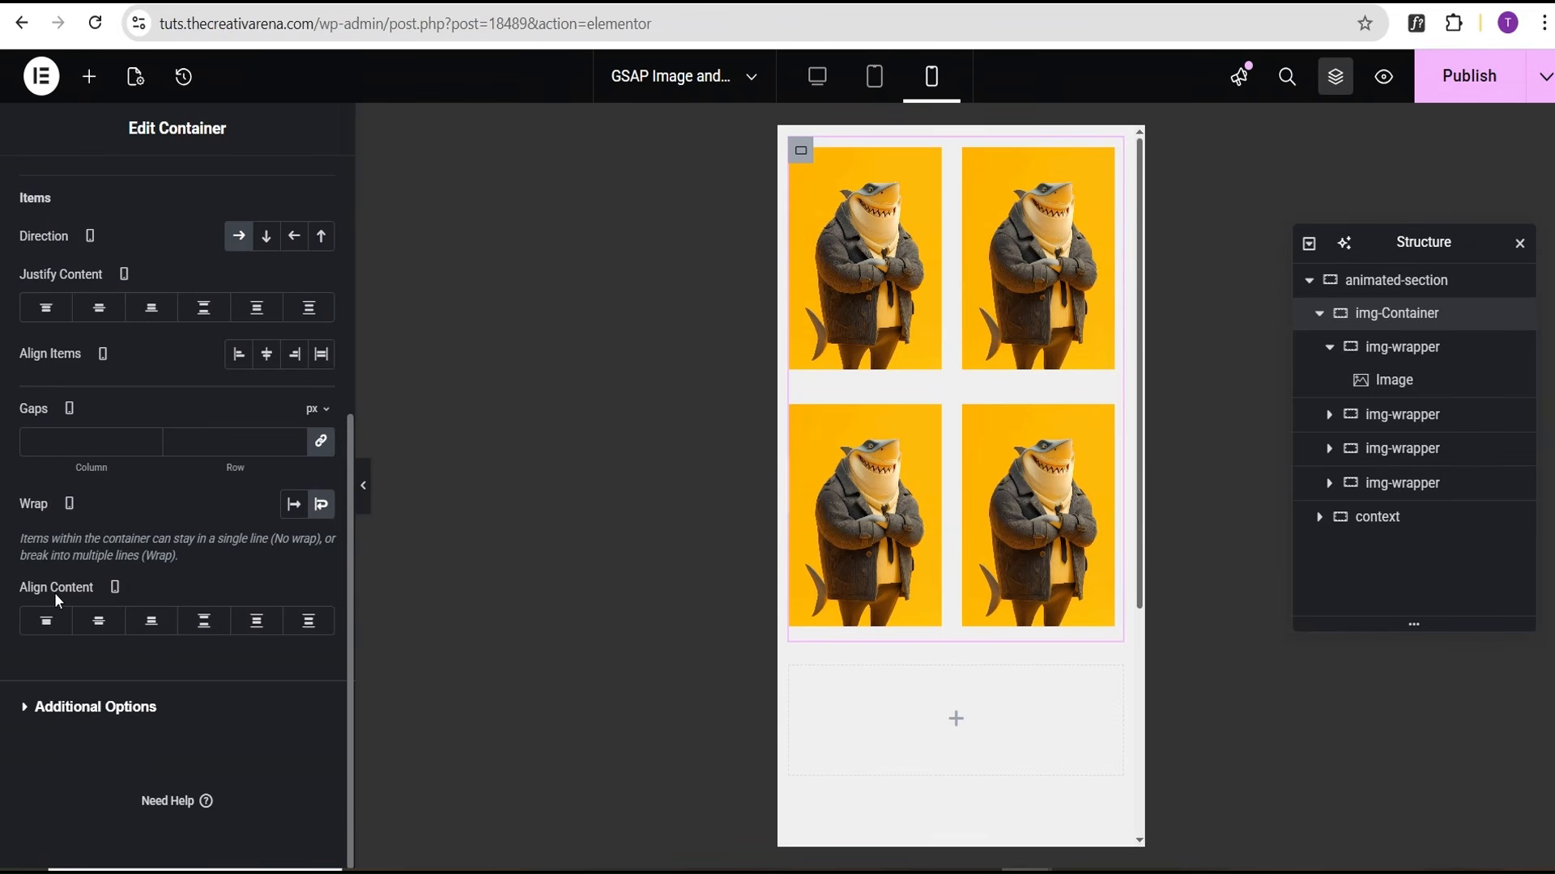
left_click(98, 621)
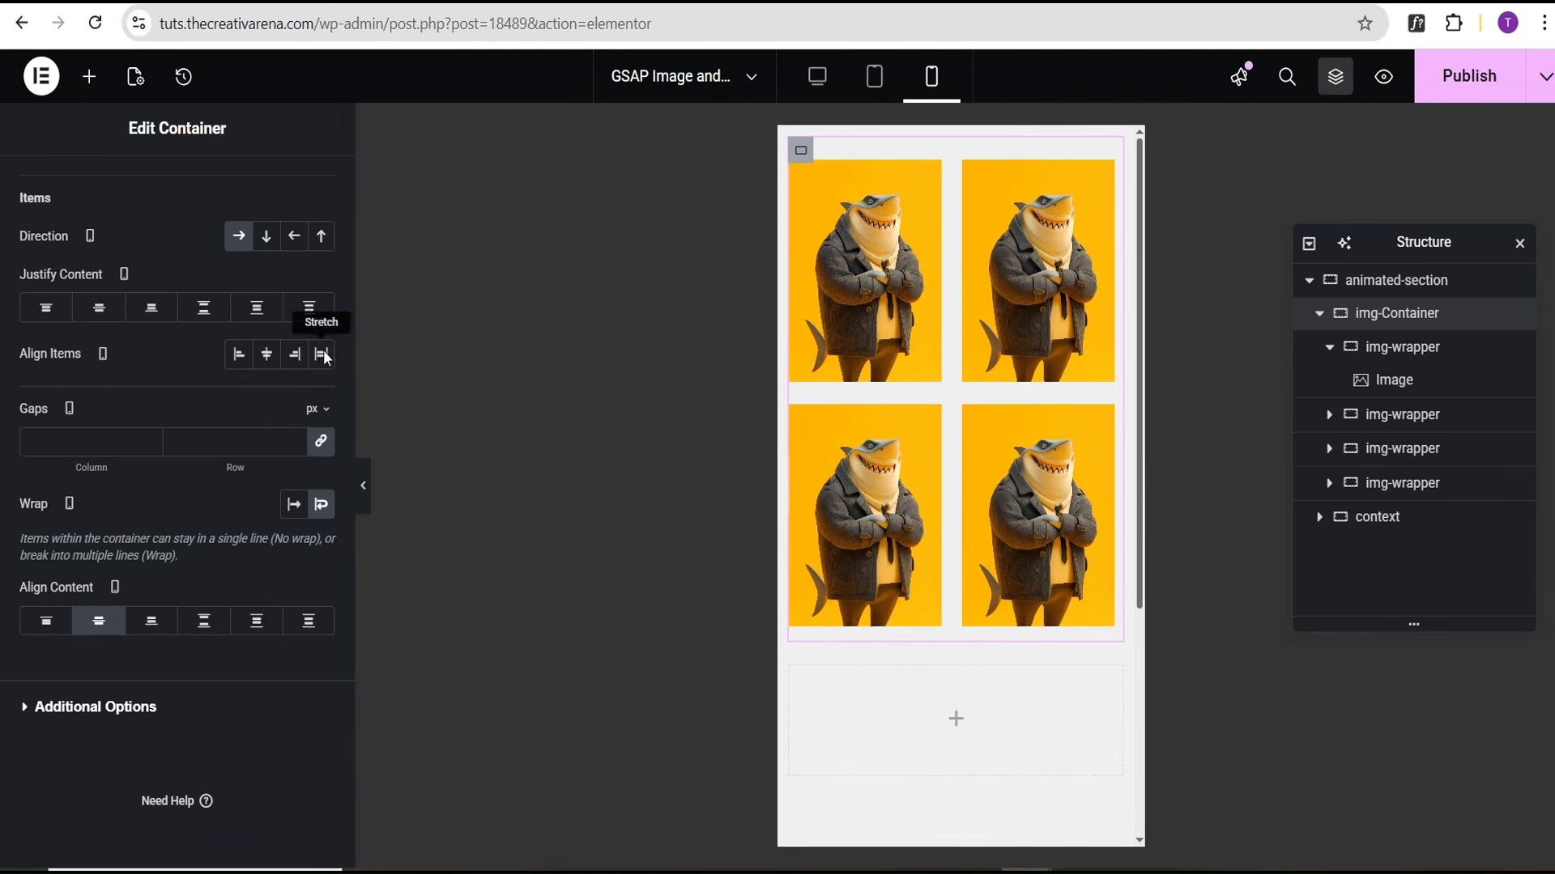
left_click(100, 311)
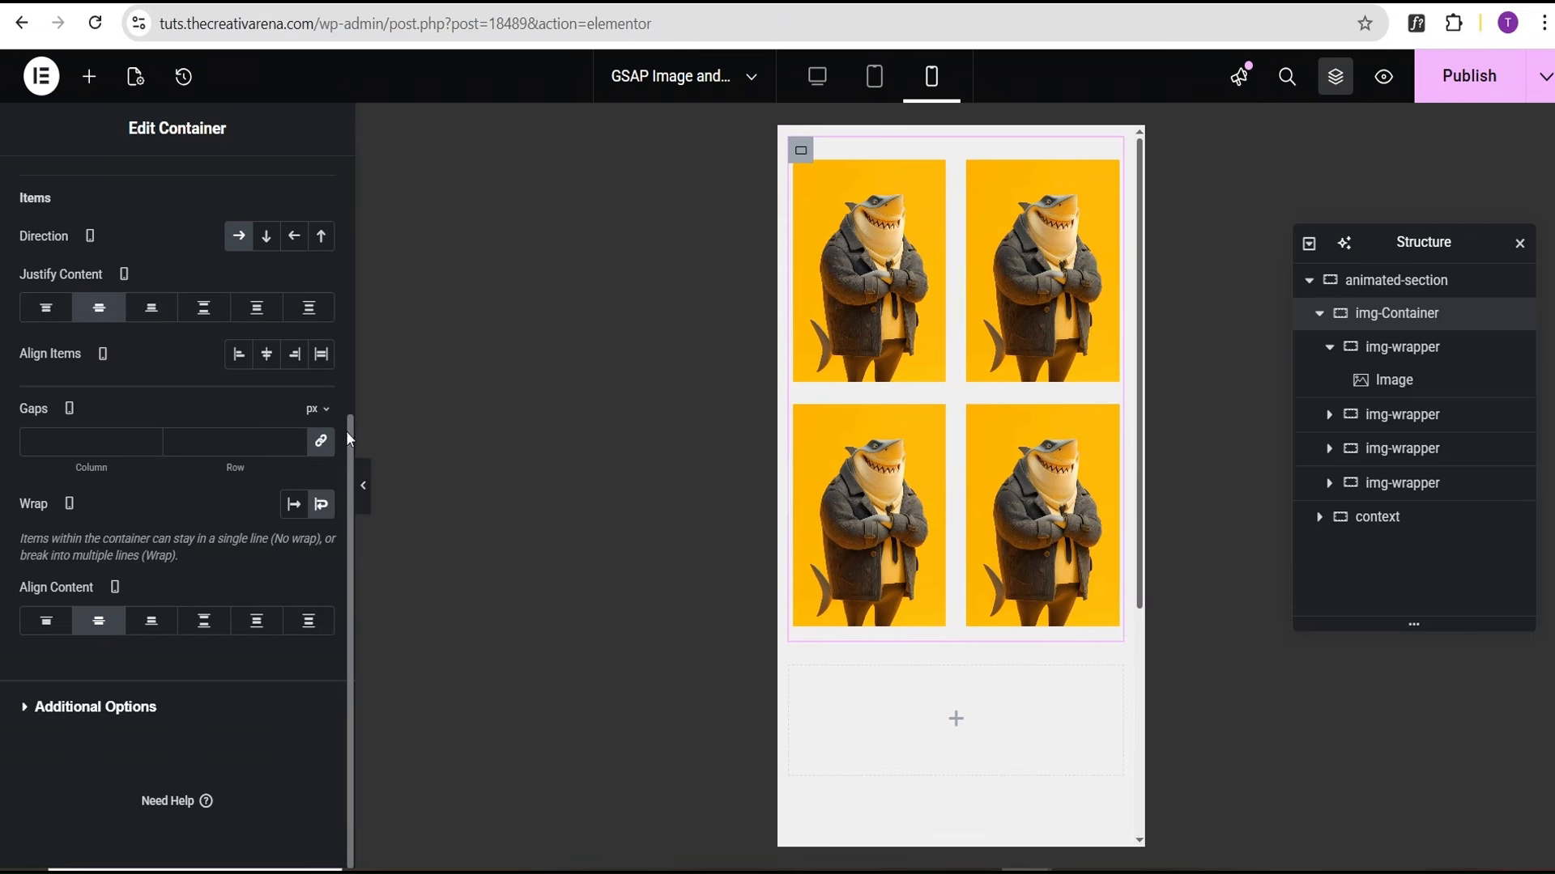
Return to the desktop view and set the context container's Justify Content and Align Items to center
left_click(363, 488)
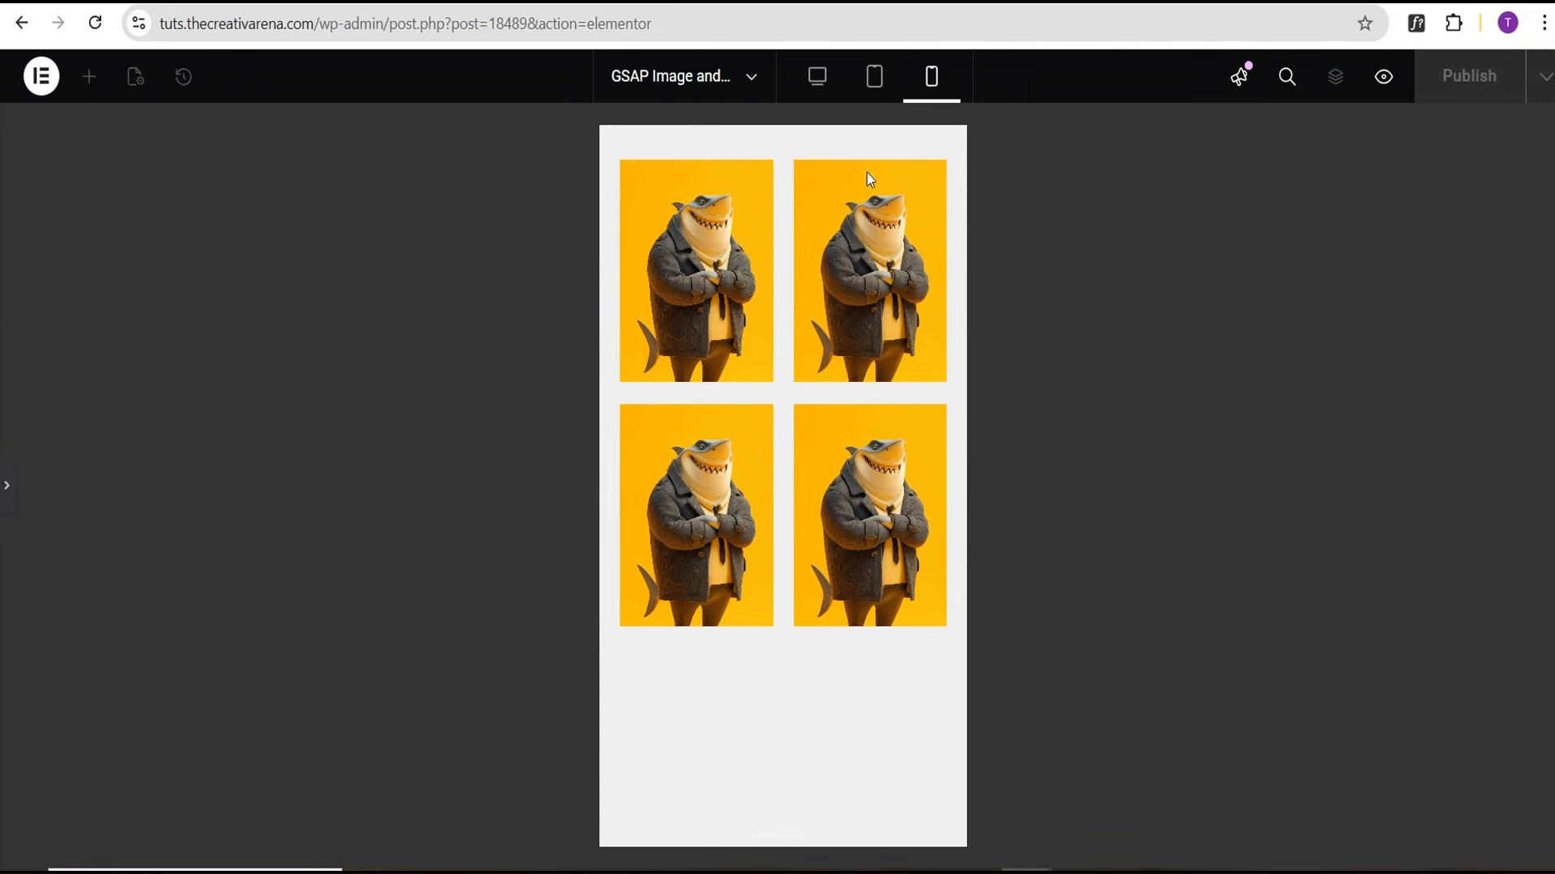
left_click(875, 78)
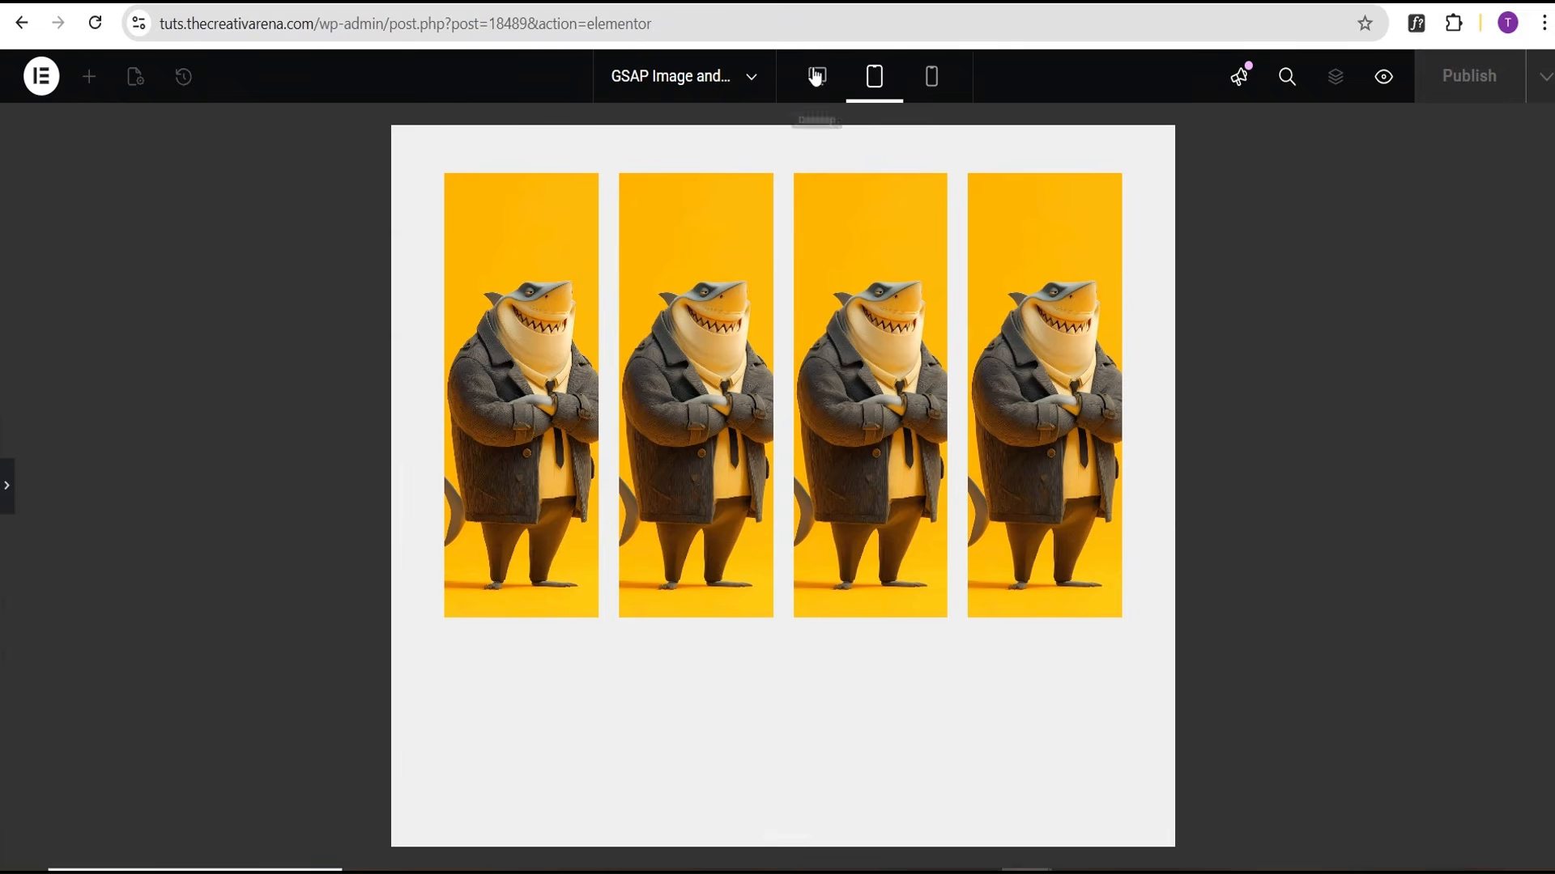
left_click(817, 77)
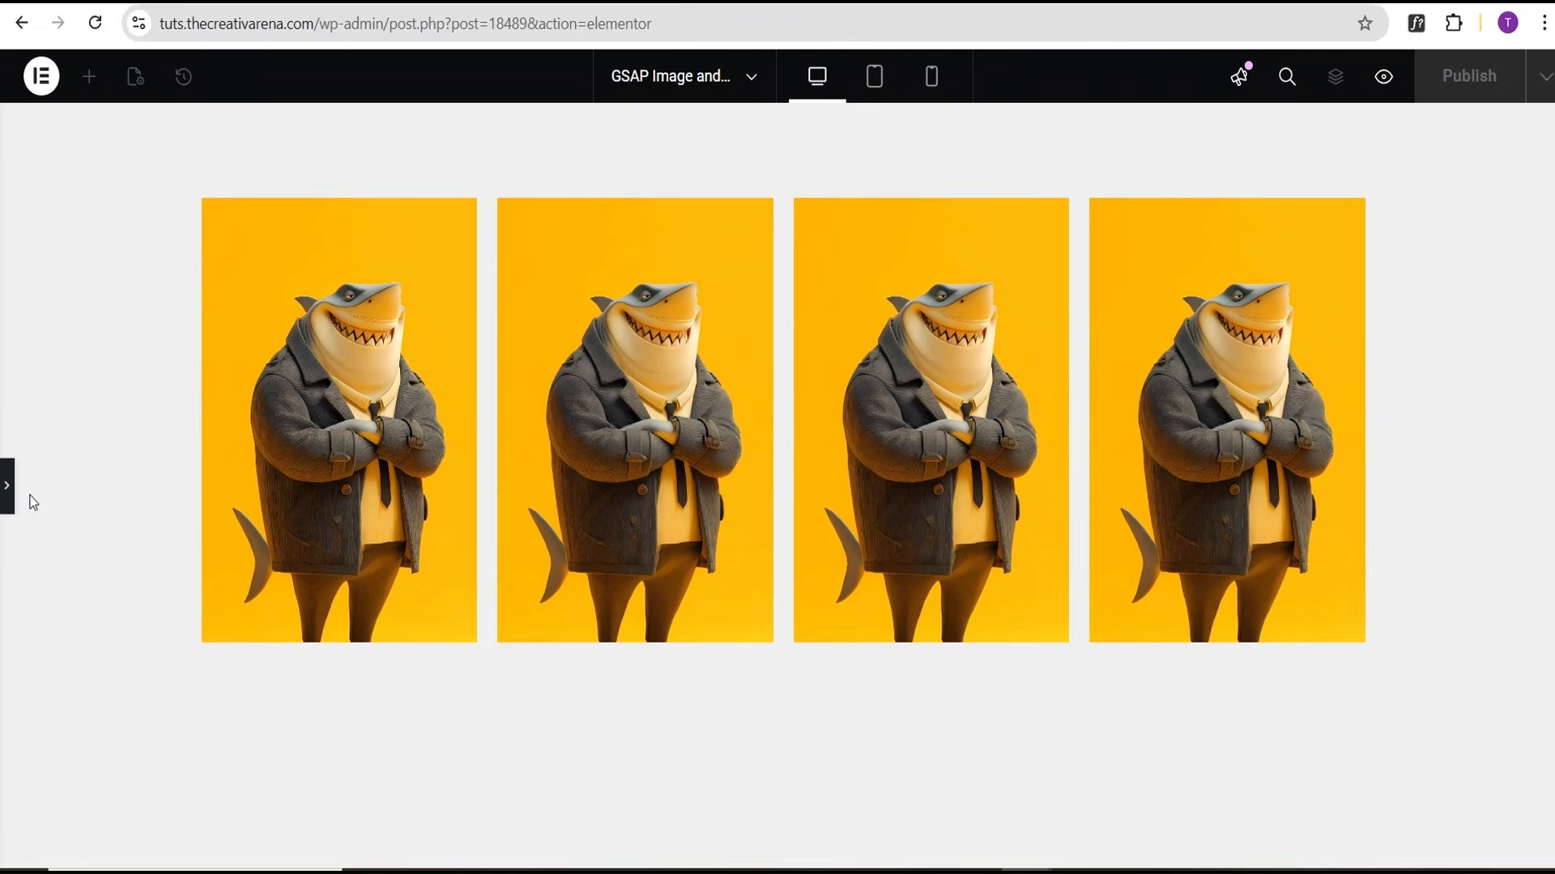
left_click(6, 487)
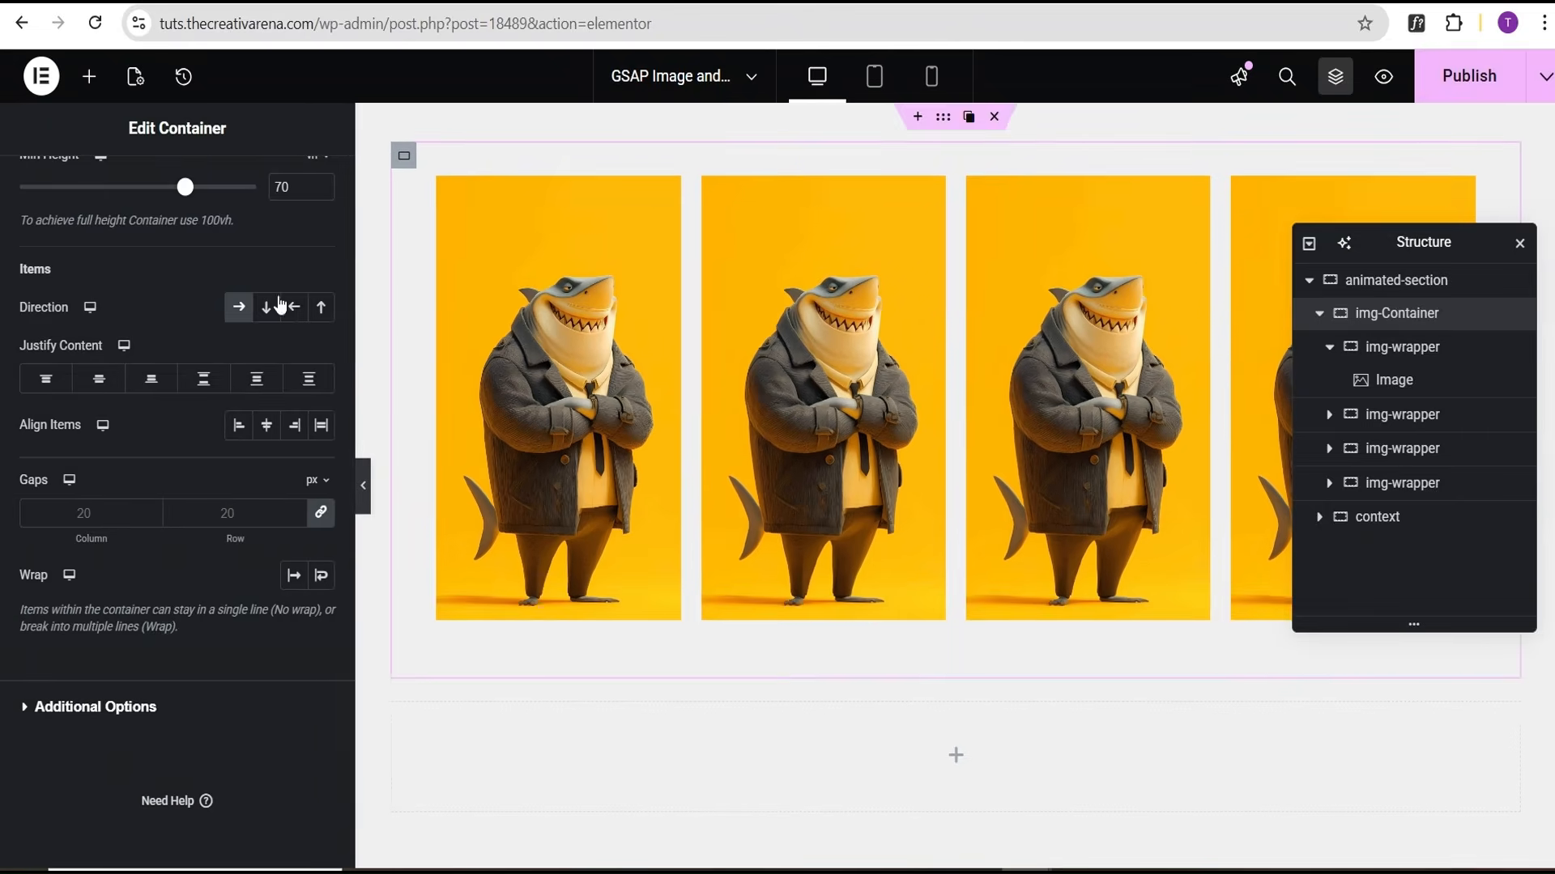
left_click(89, 77)
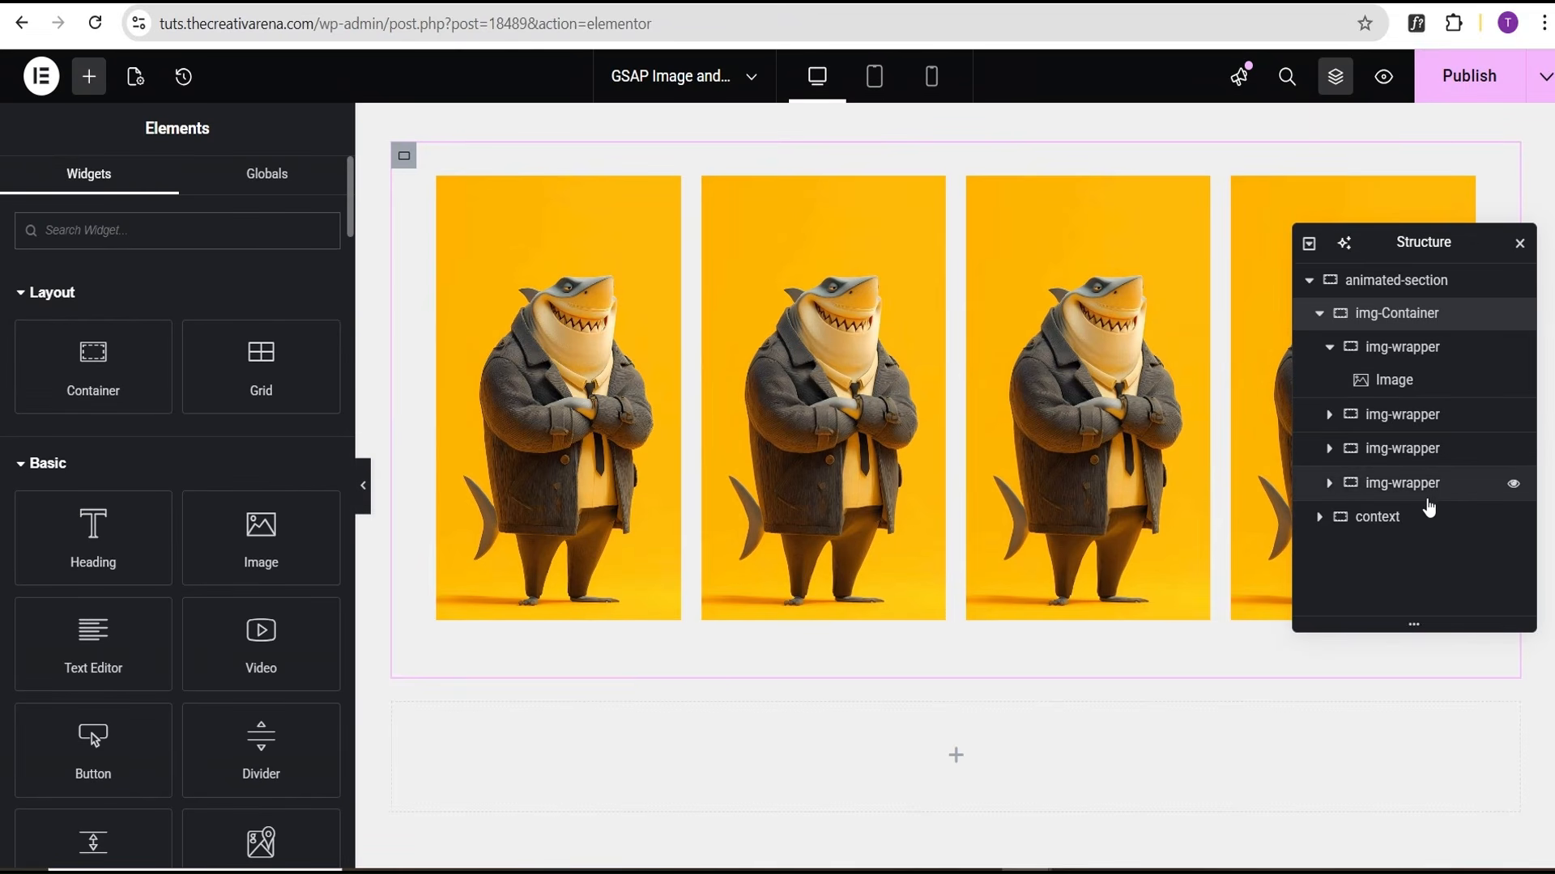
left_click(1413, 526)
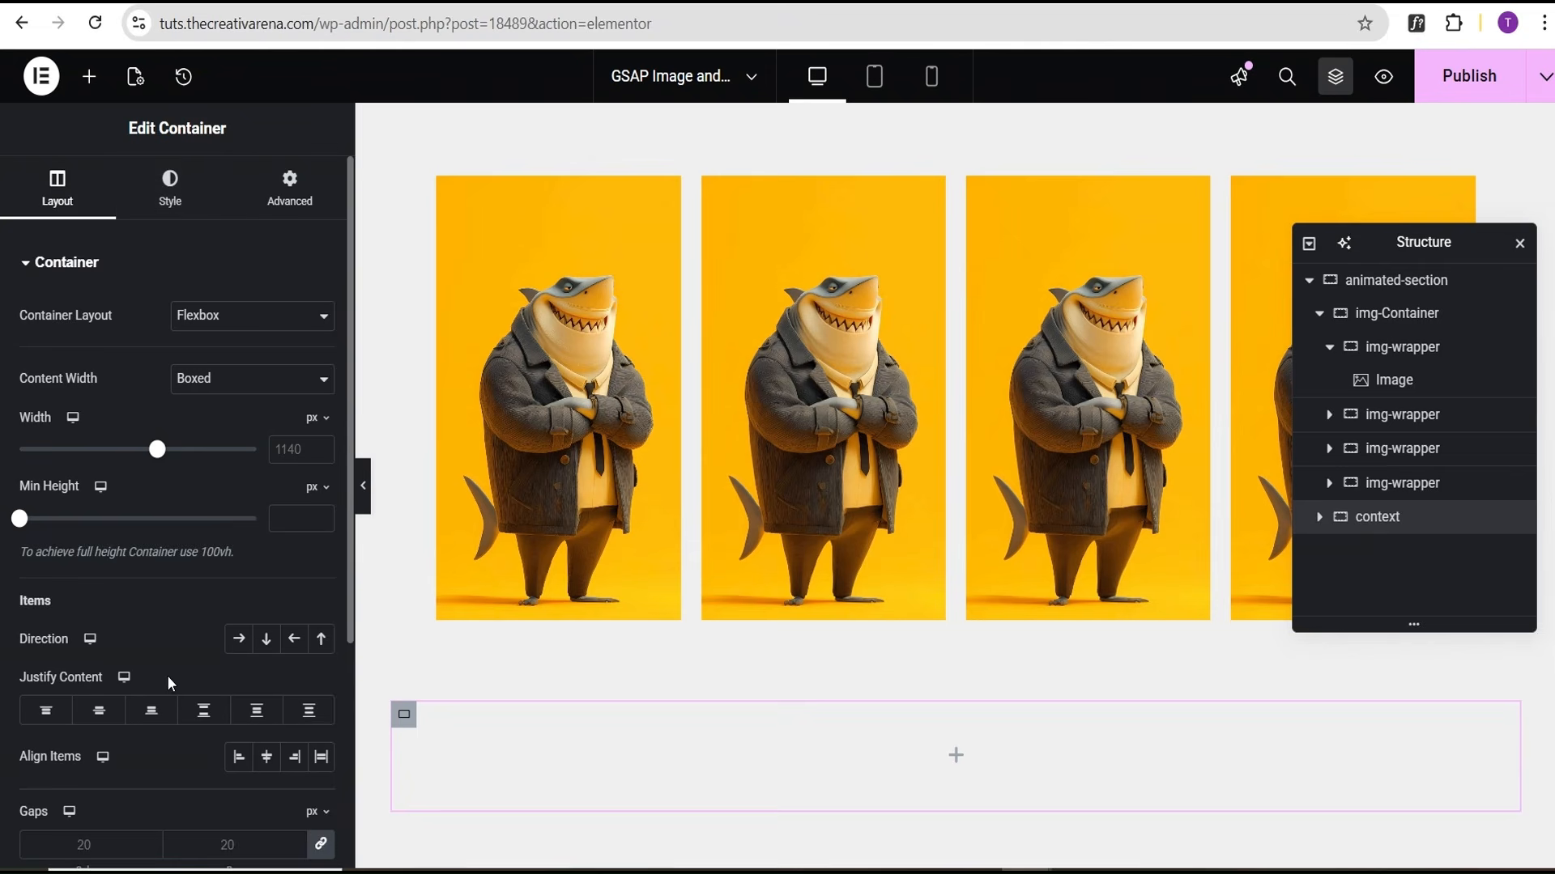
scroll(141, 616, "down", 4)
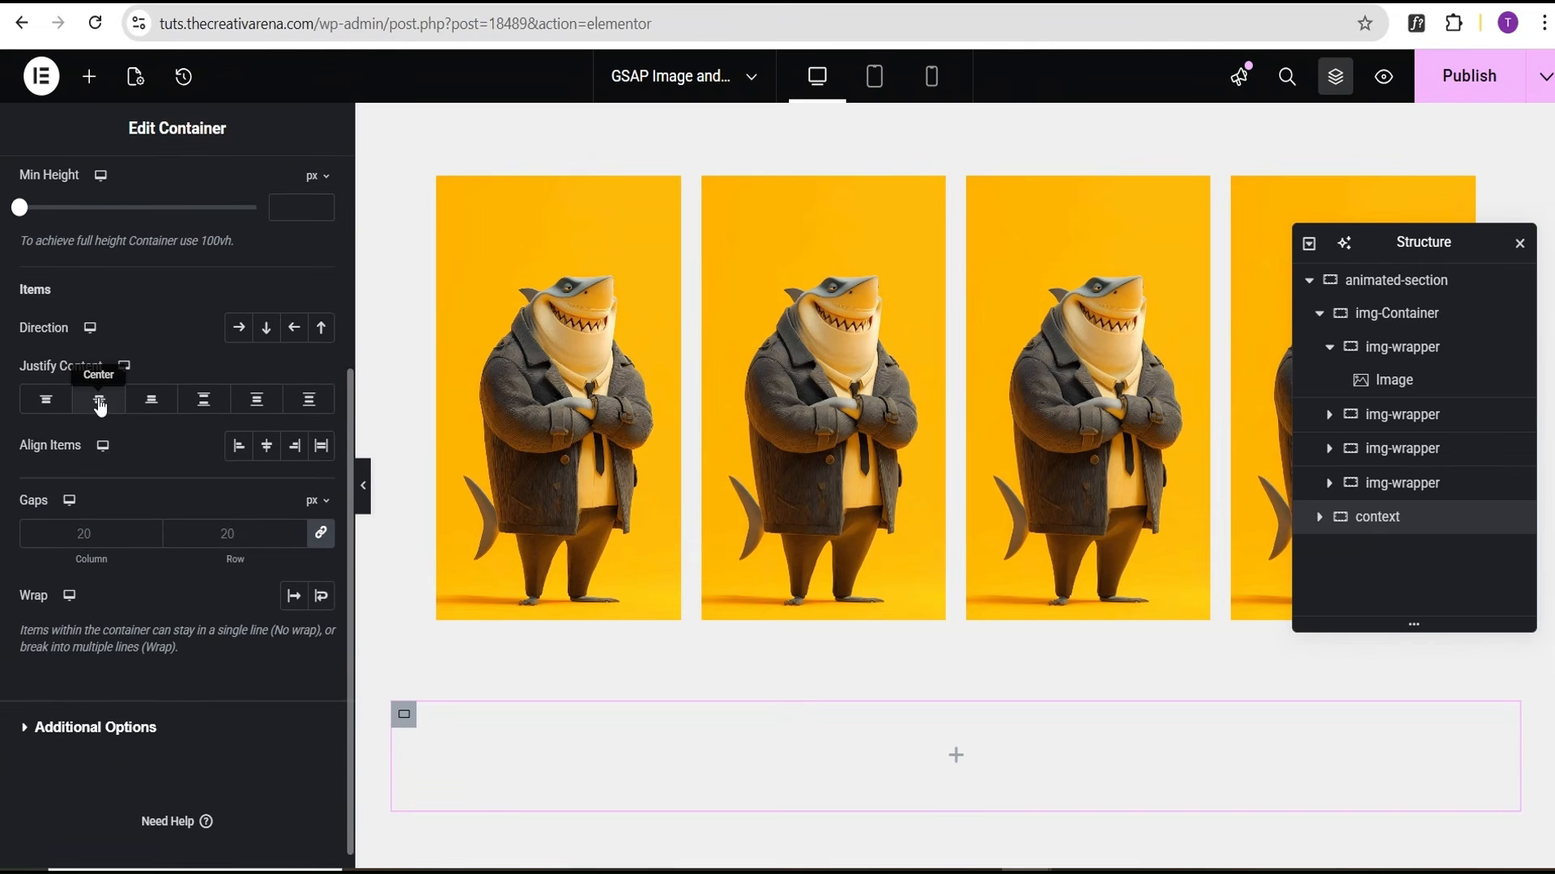
left_click(100, 403)
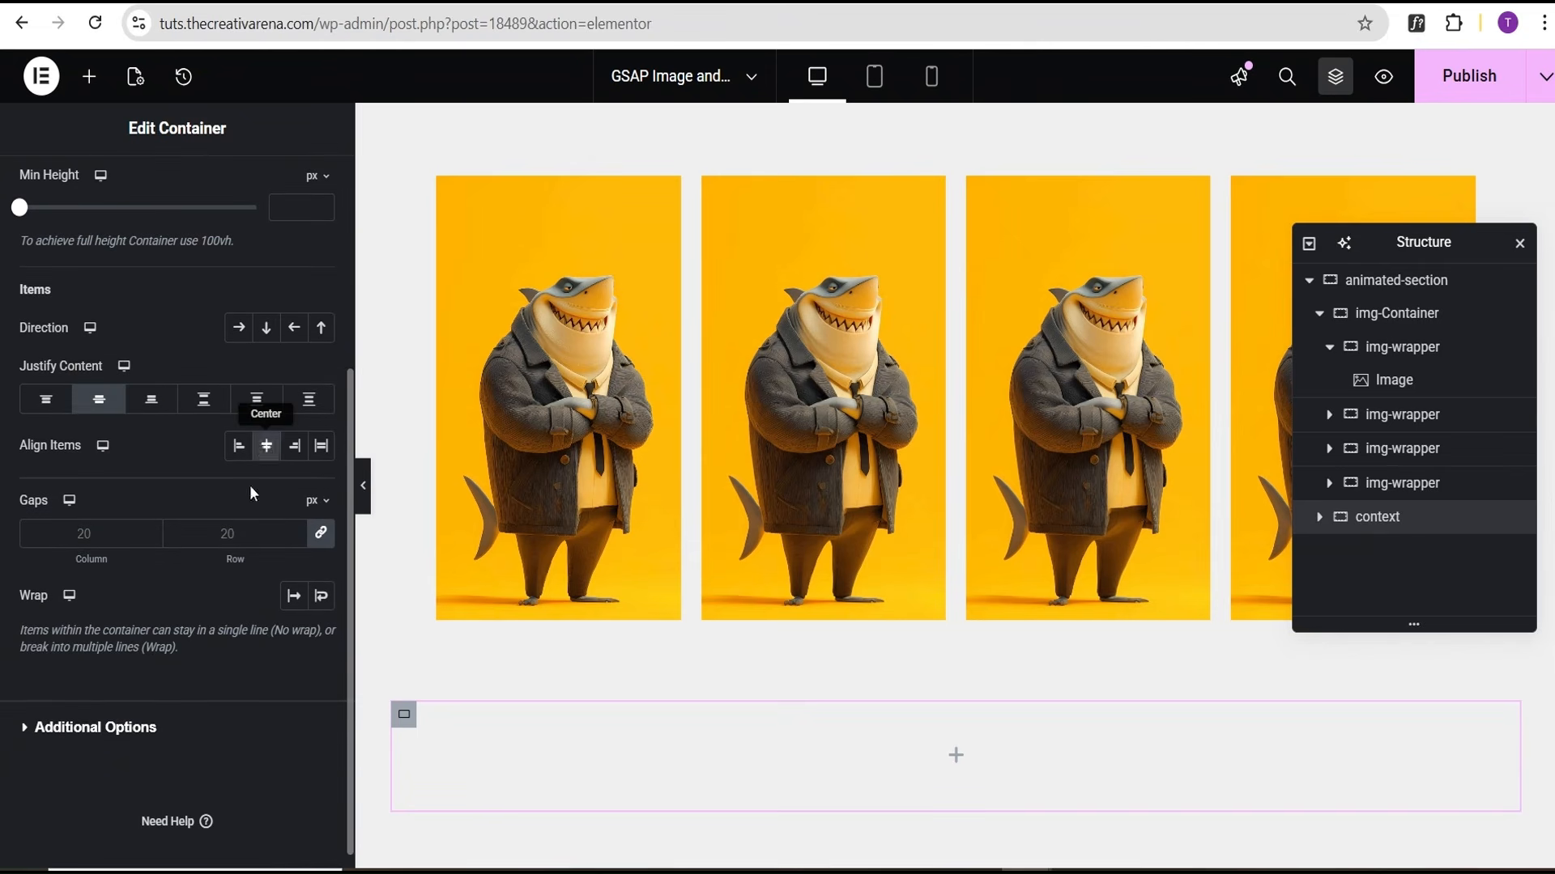
scroll(235, 480, "up", 5)
Add a heading to the context container with the title "Creativity at it's Peak" and HTML tag H1
left_click(89, 76)
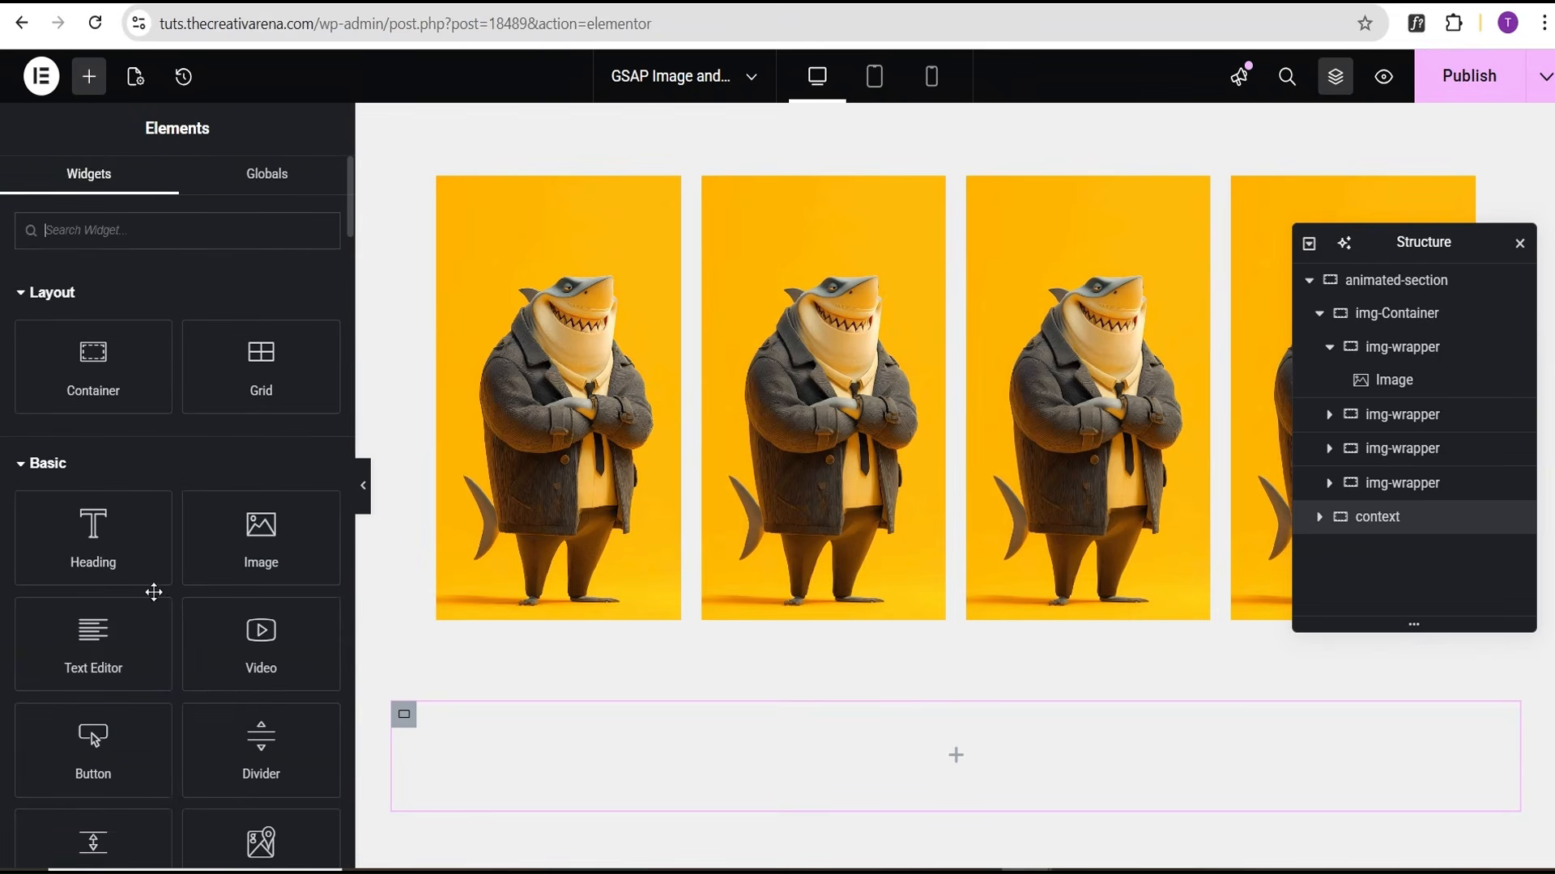
left_click(101, 556)
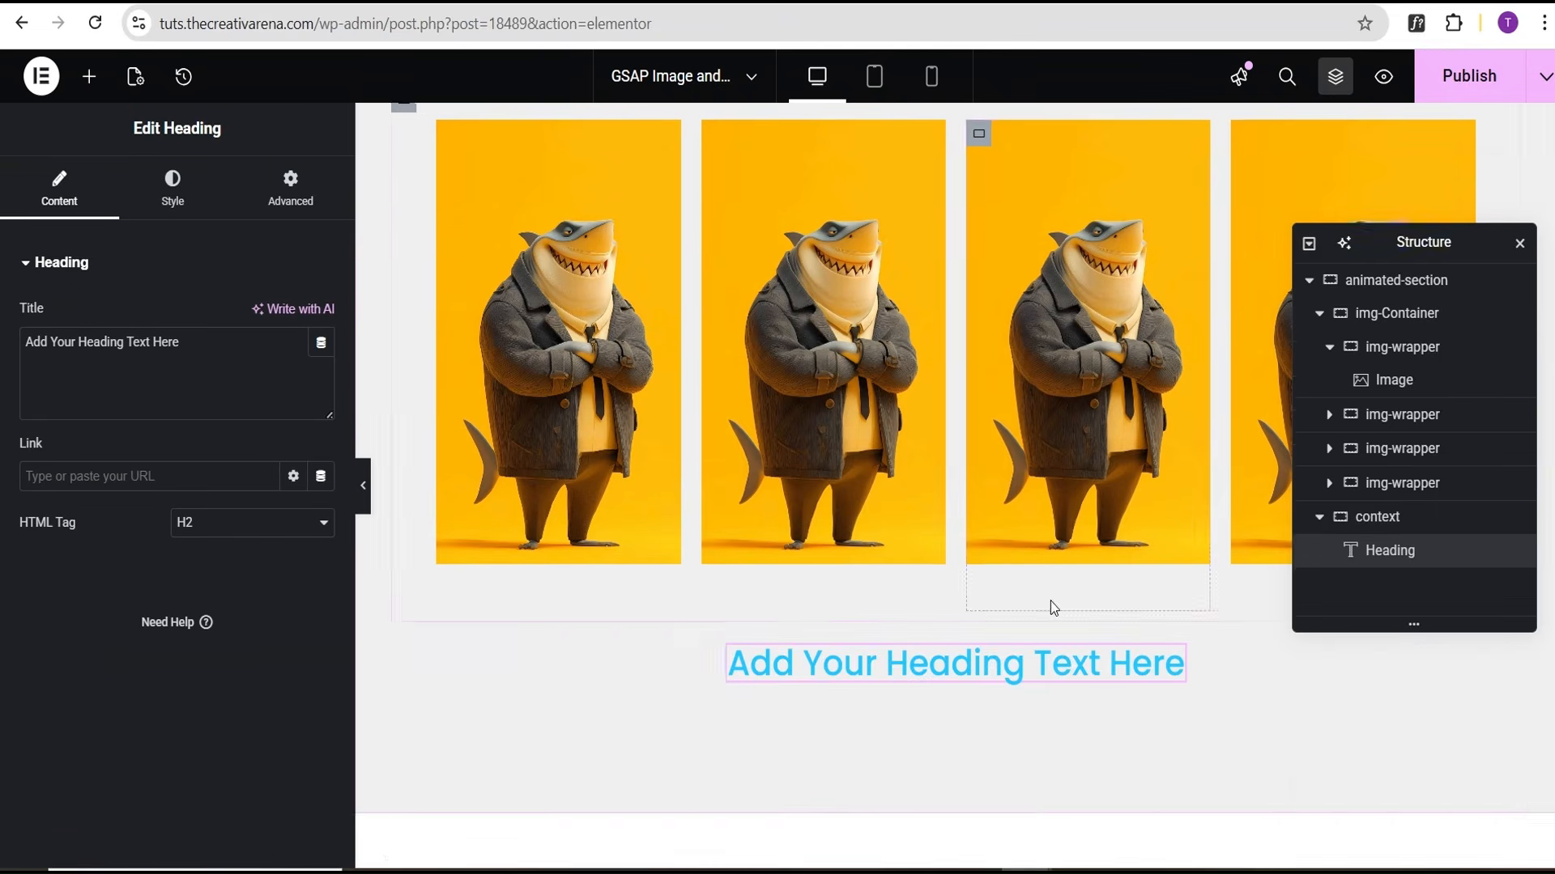
scroll(1051, 600, "down", 3)
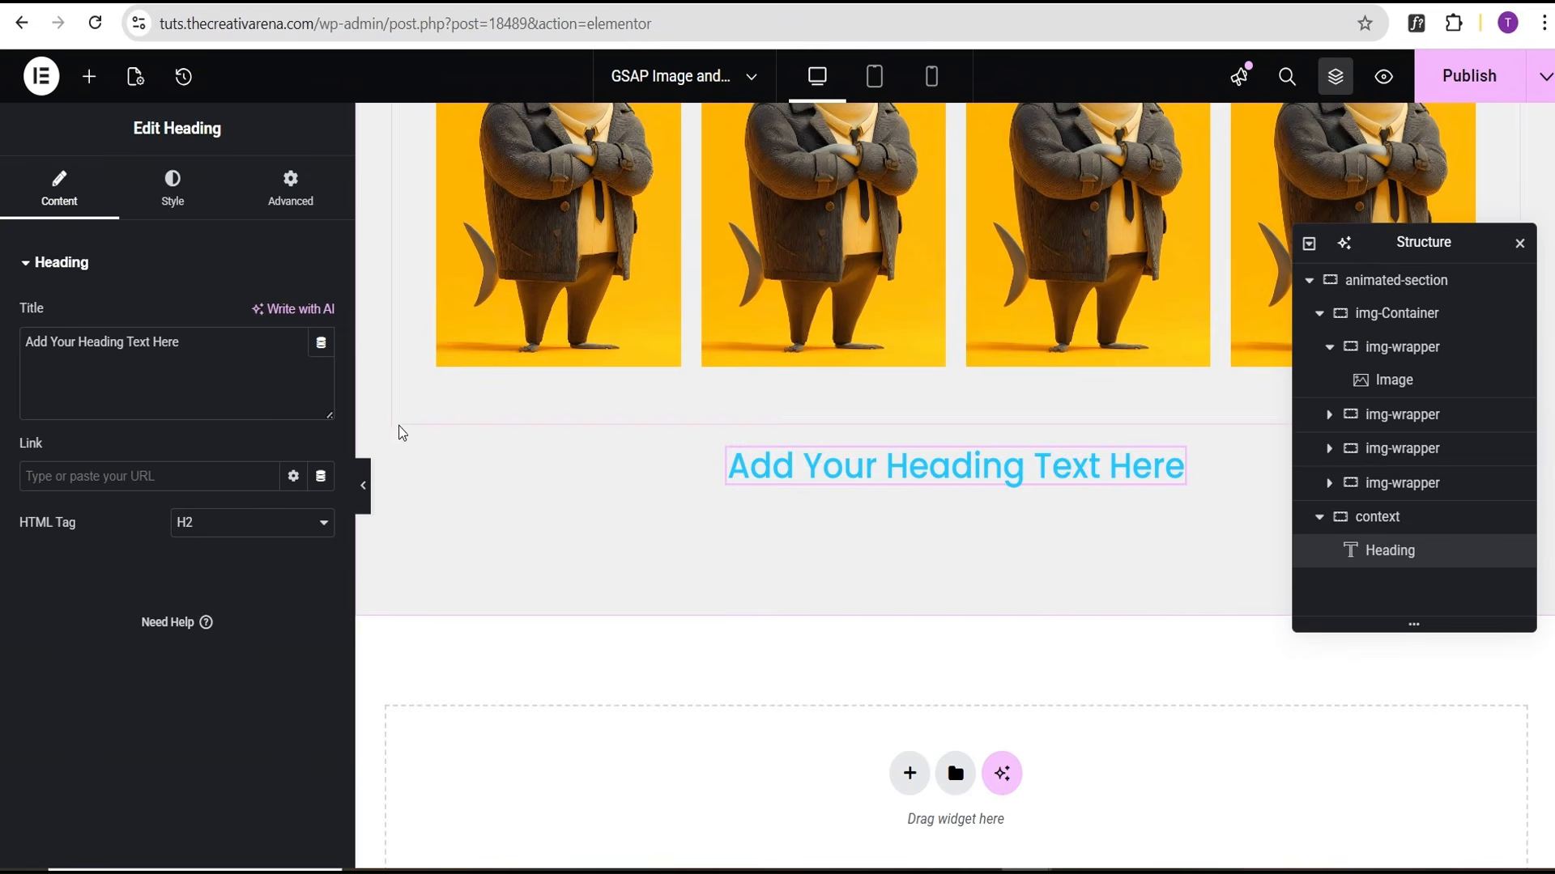
triple_click(192, 359)
key("ctrl+v")
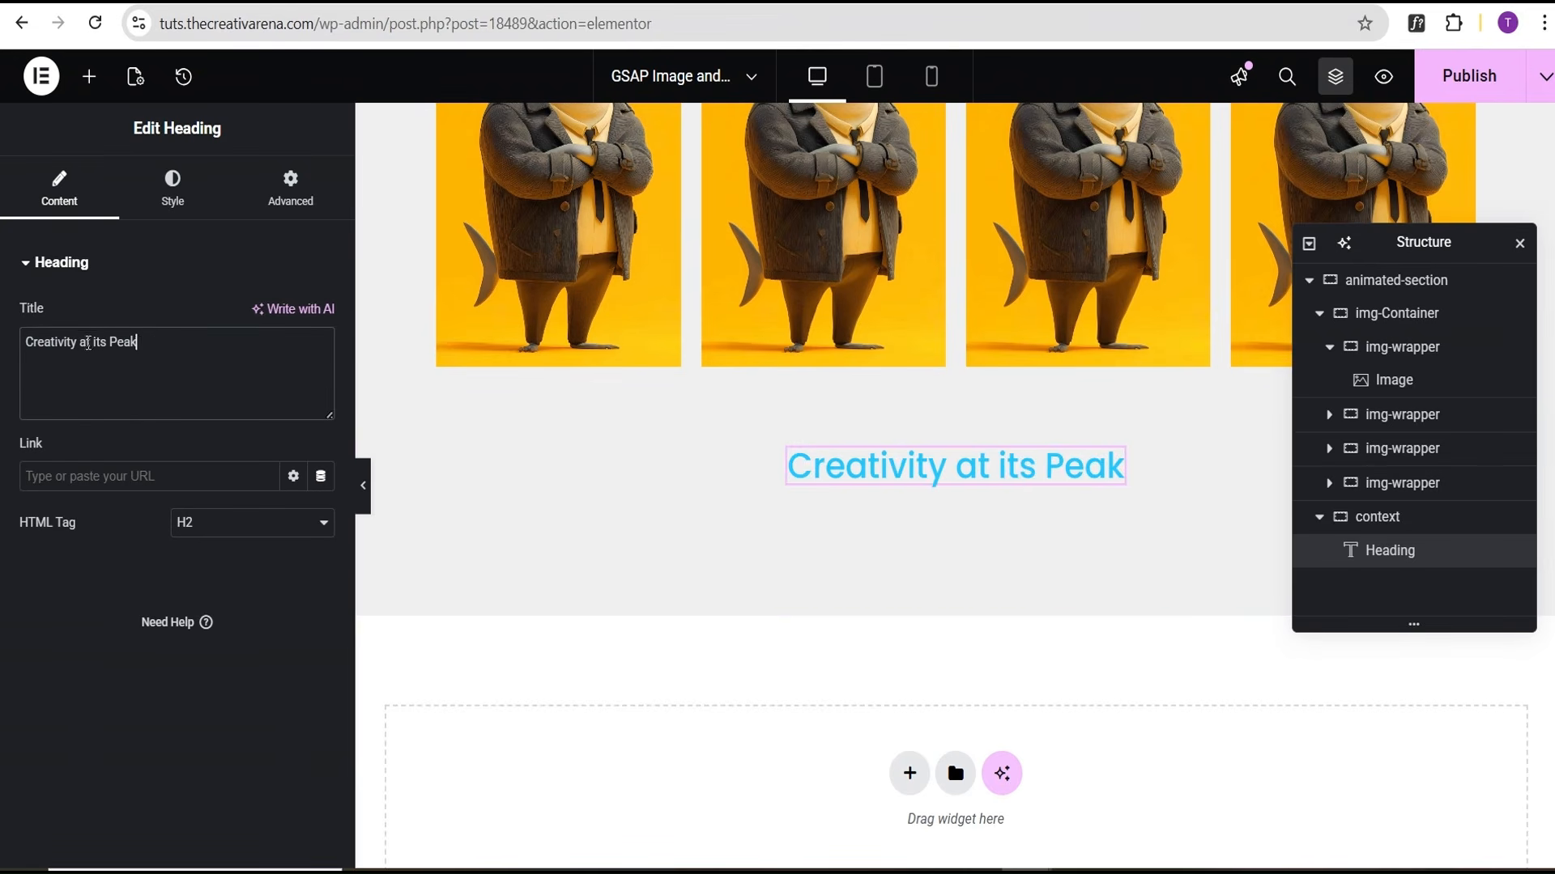
left_click(102, 340)
type("'")
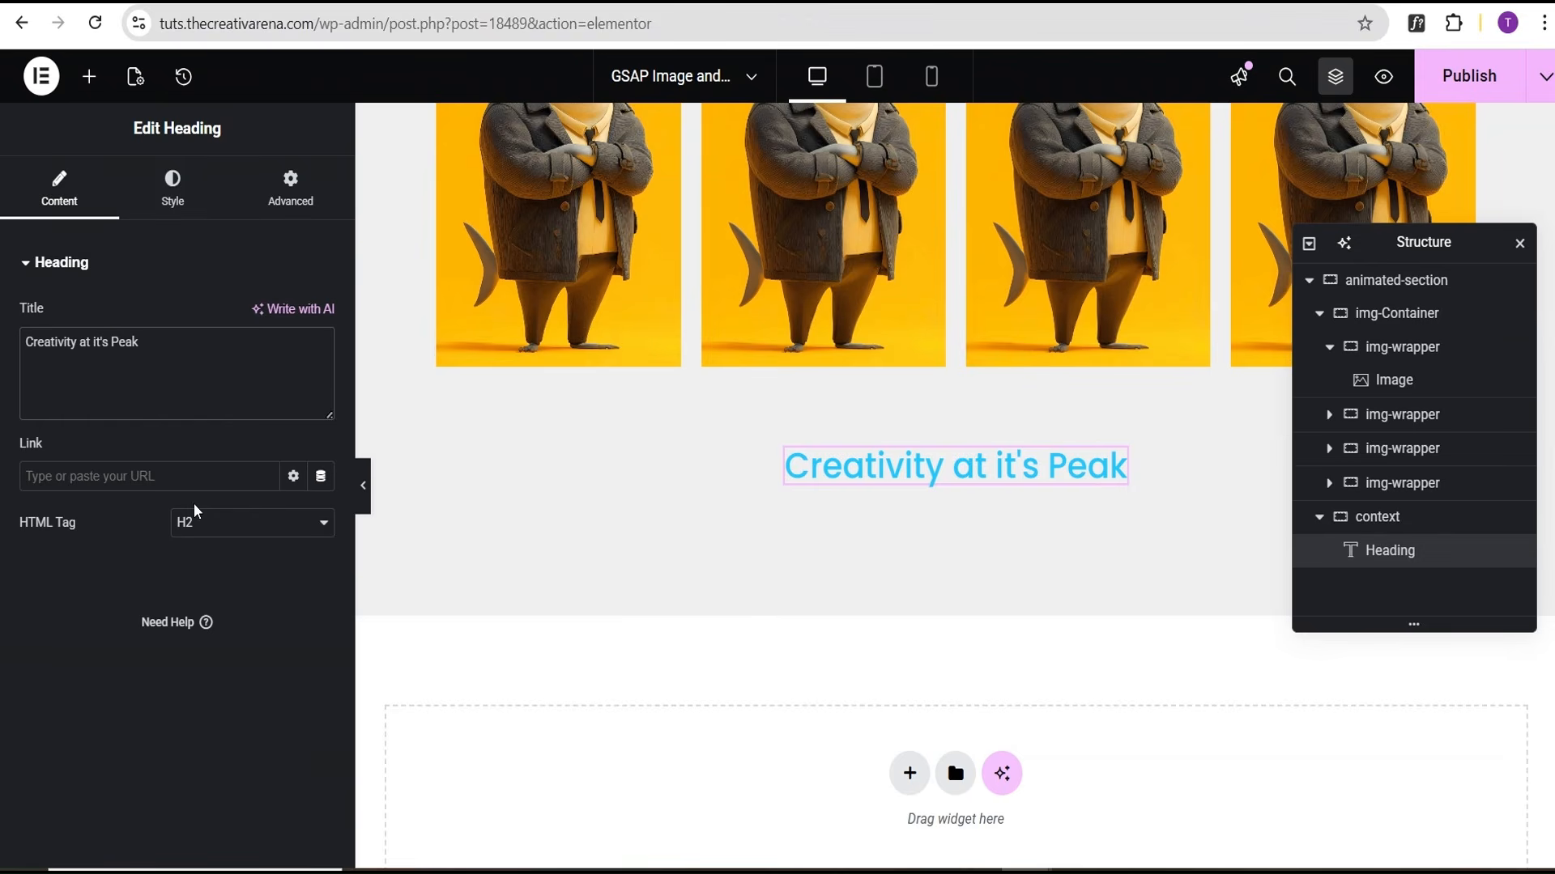
left_click(196, 532)
left_click(198, 553)
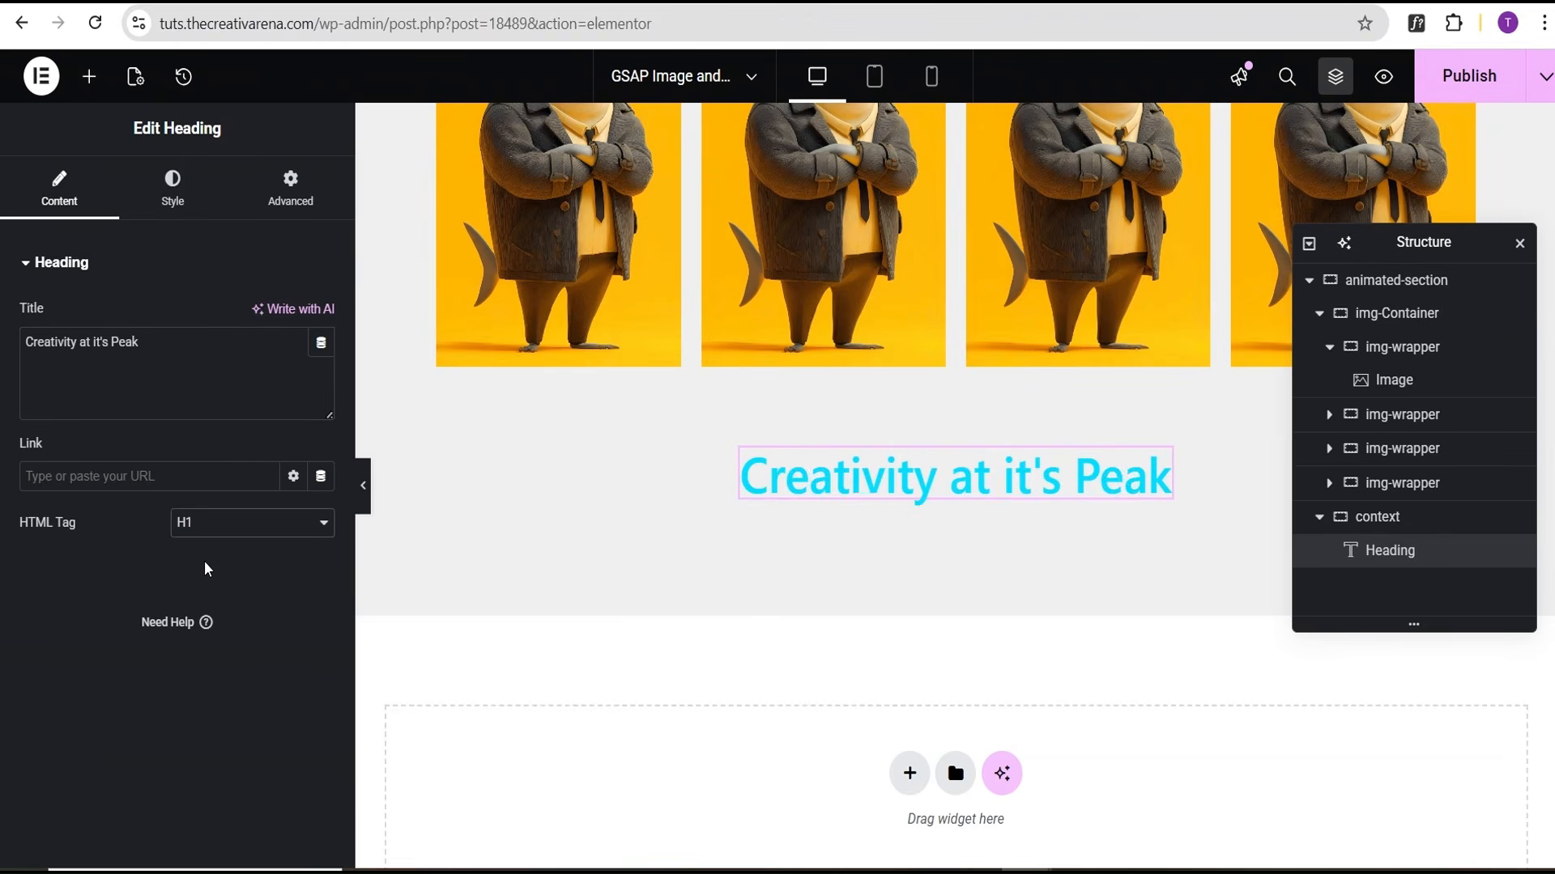
Center-align the heading and set its font family to Montserrat
left_click(172, 194)
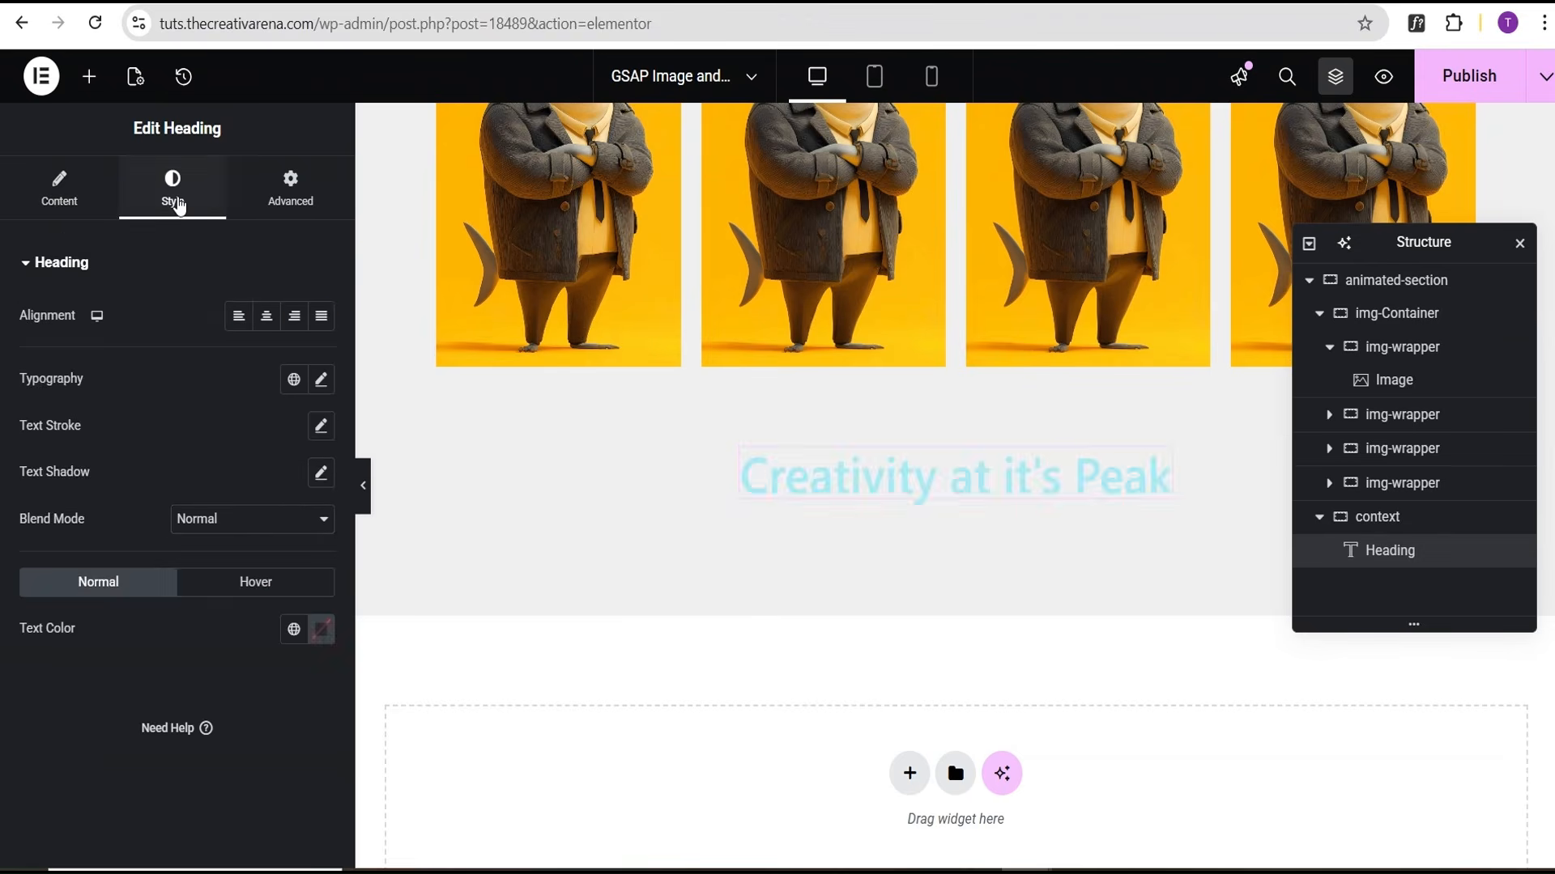
left_click(271, 324)
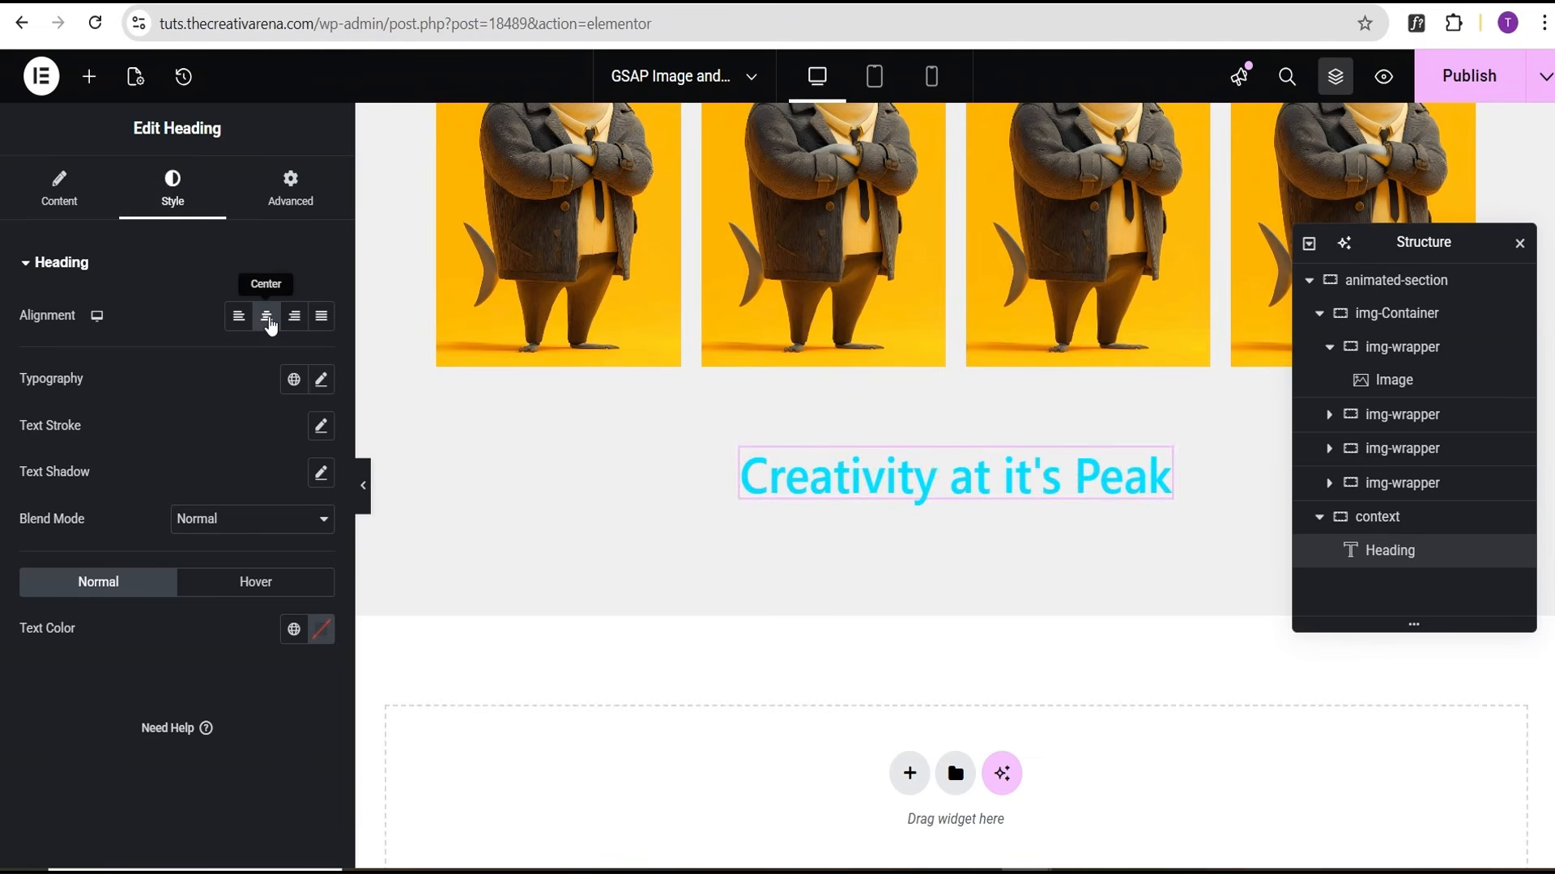
left_click(323, 387)
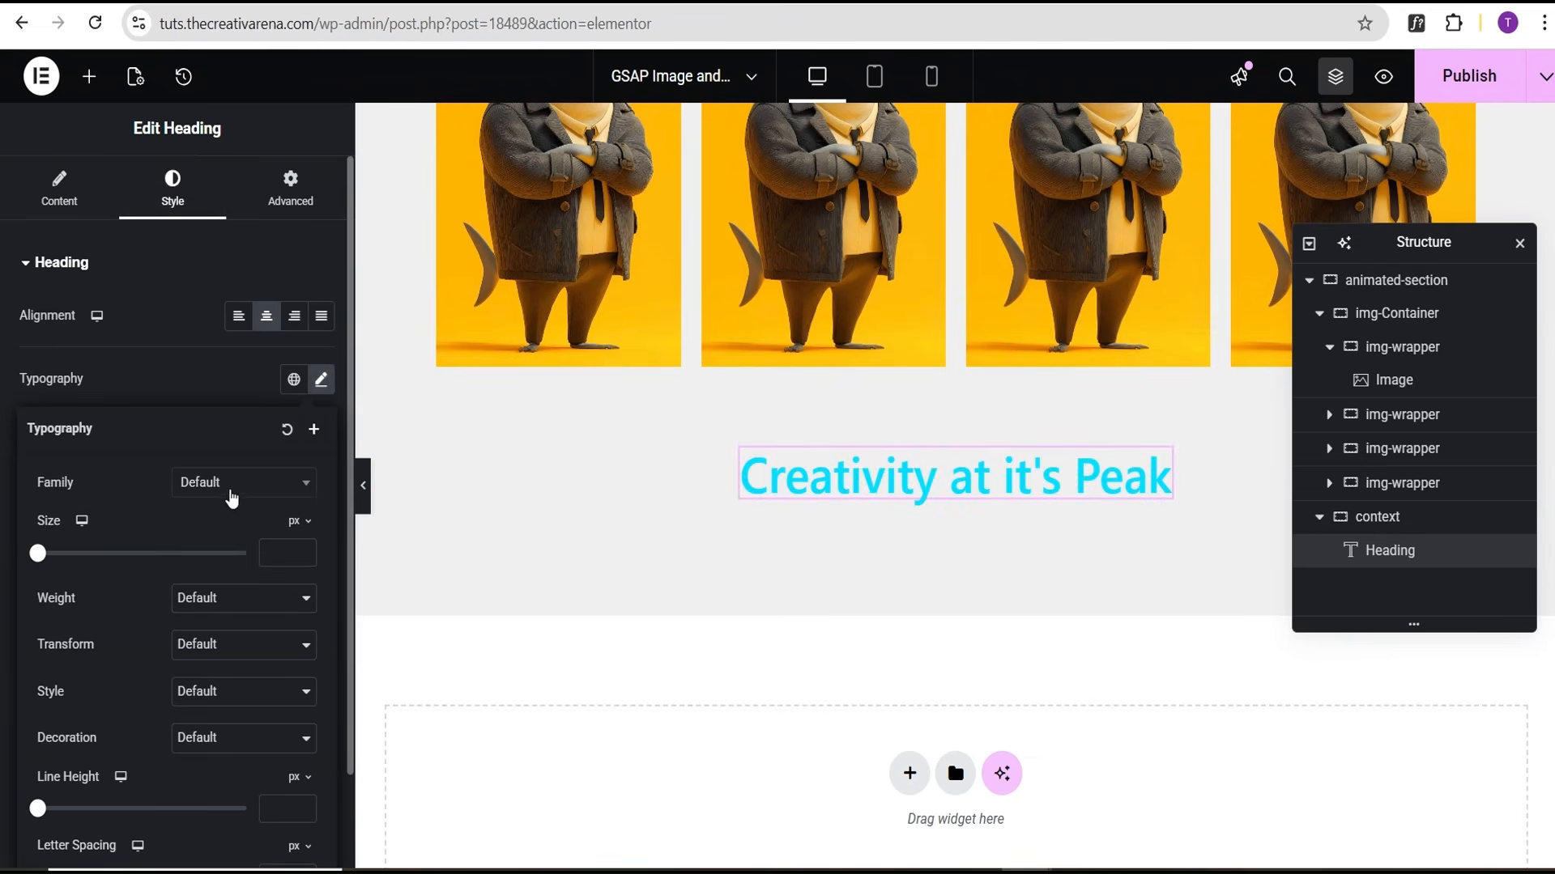
left_click(222, 485)
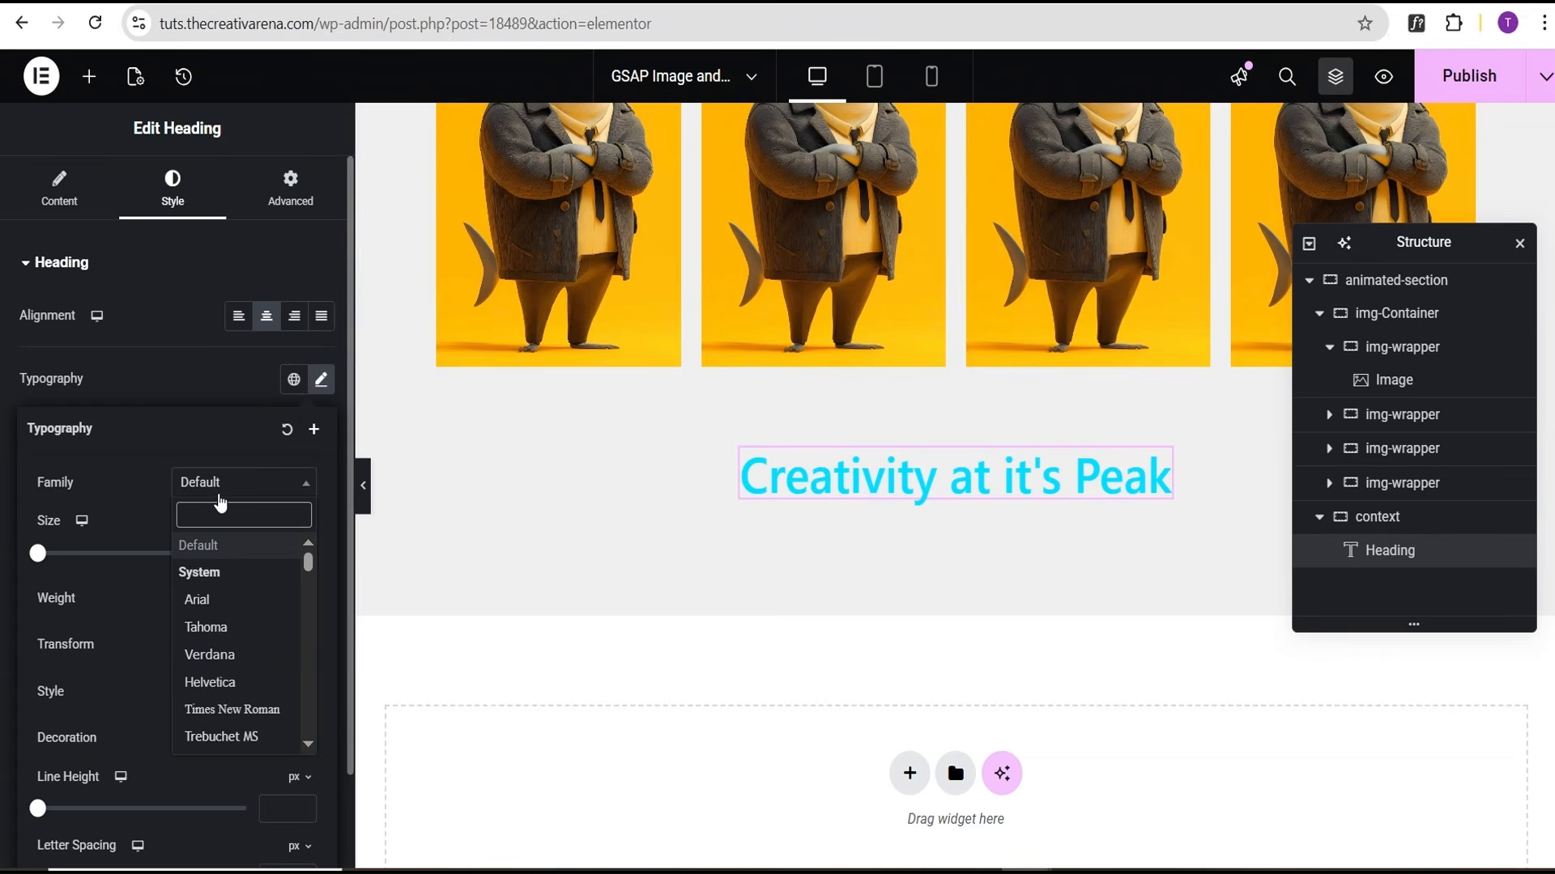
type("mon")
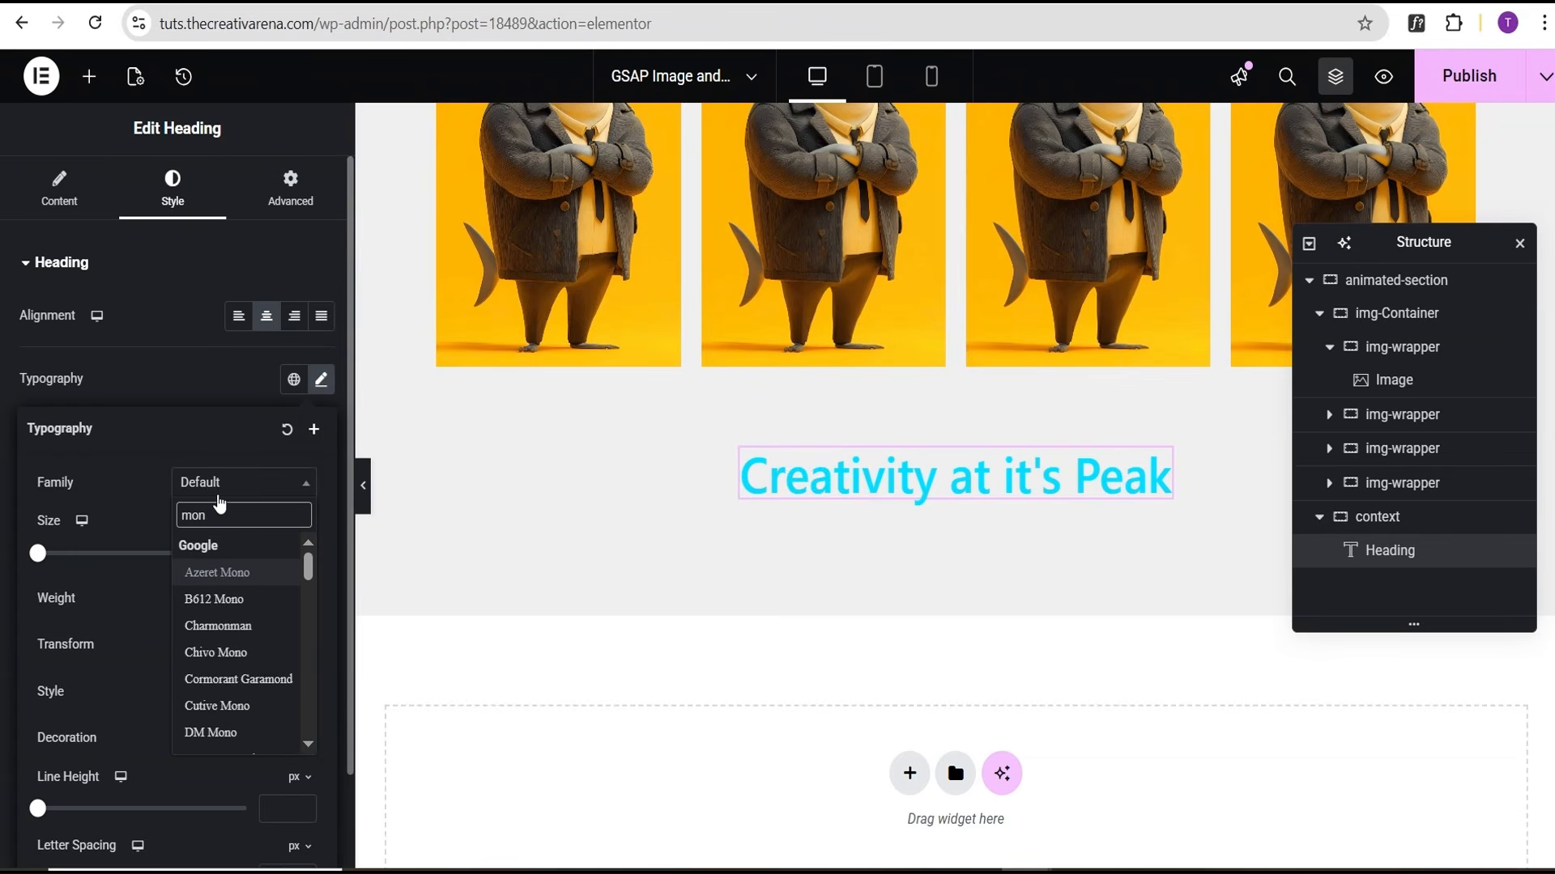
type("ts")
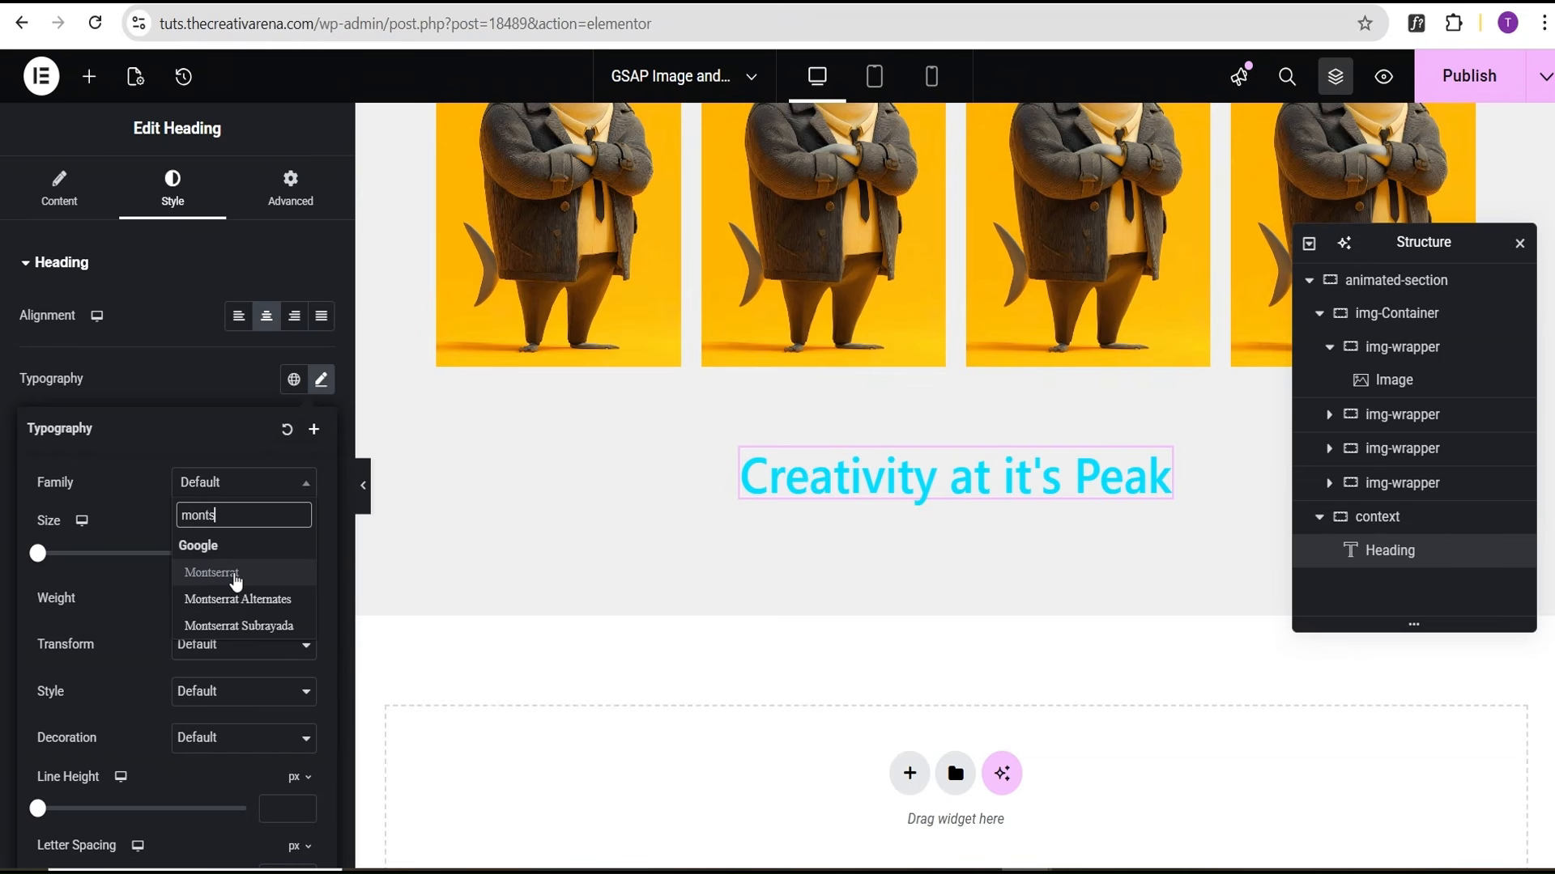
left_click(213, 574)
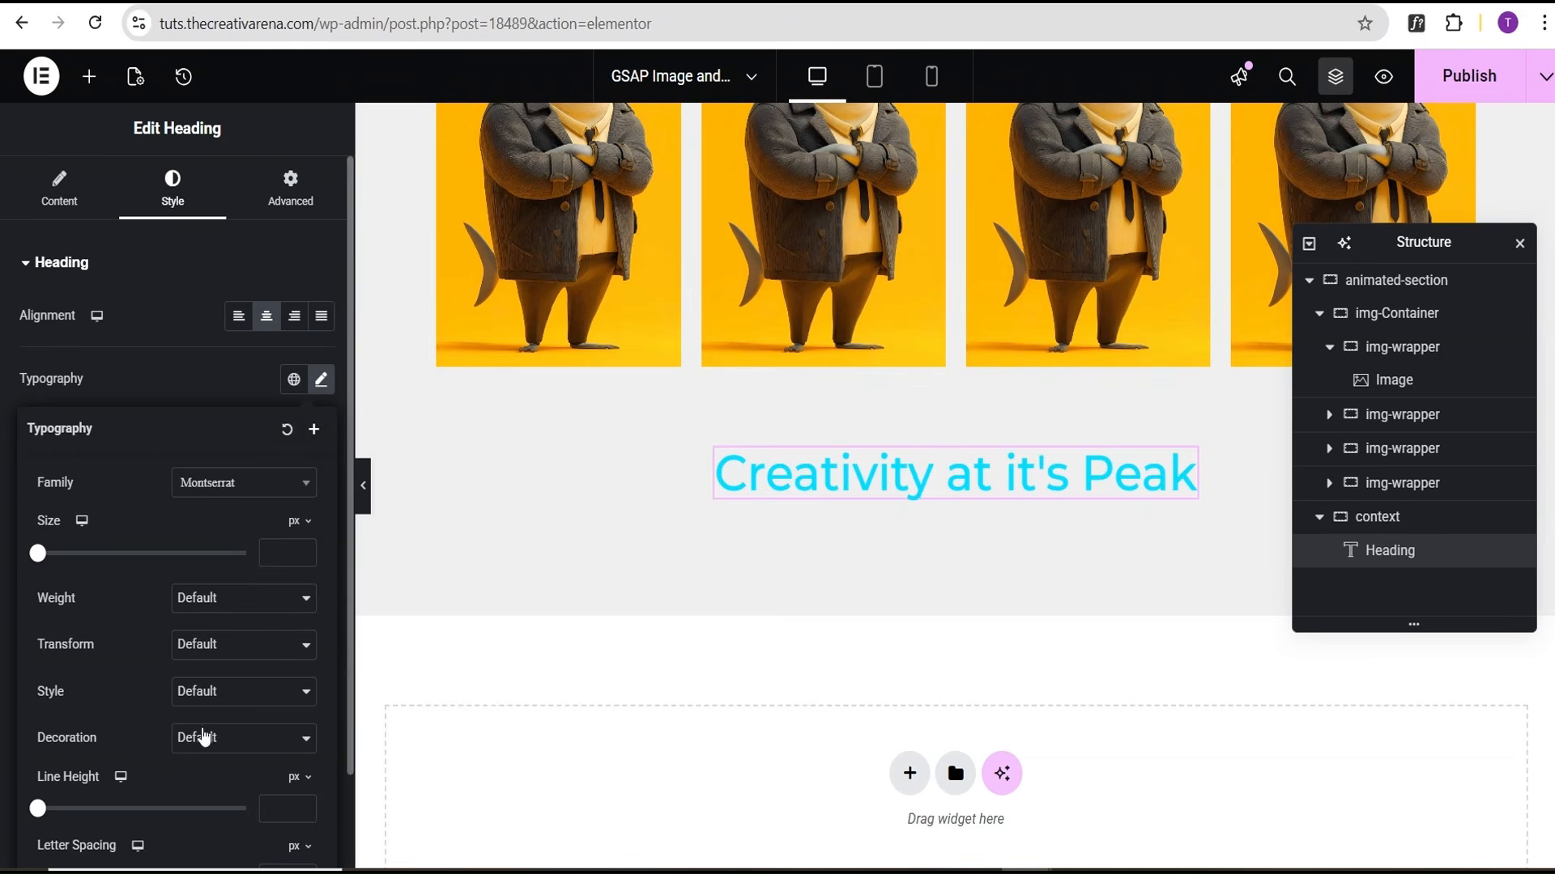
left_click(178, 383)
Set the heading's text color to black
left_click(331, 637)
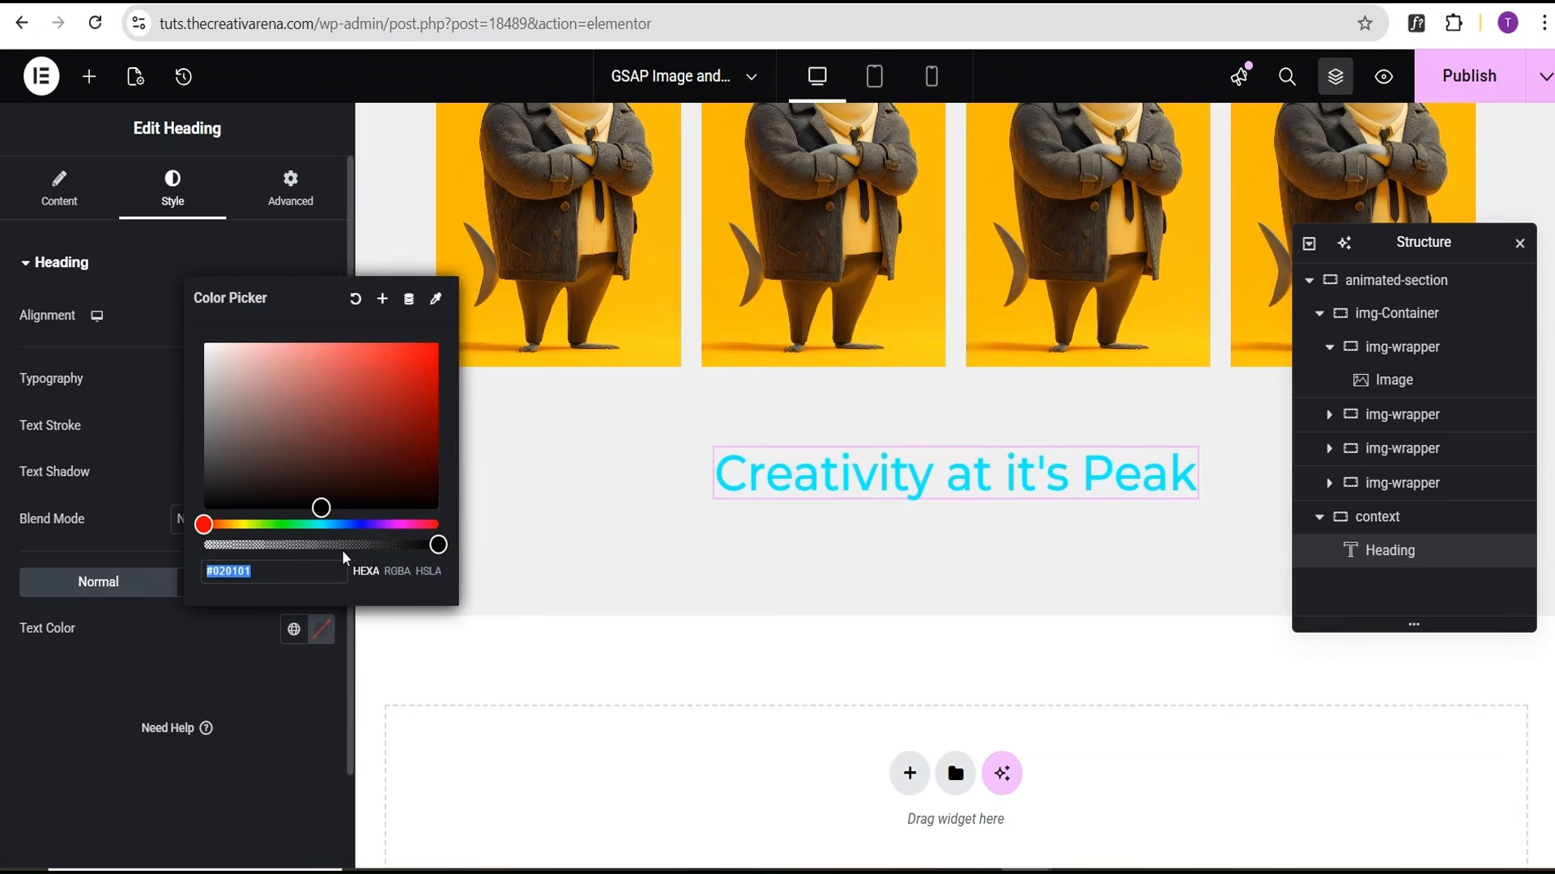
left_click(317, 509)
left_click(235, 671)
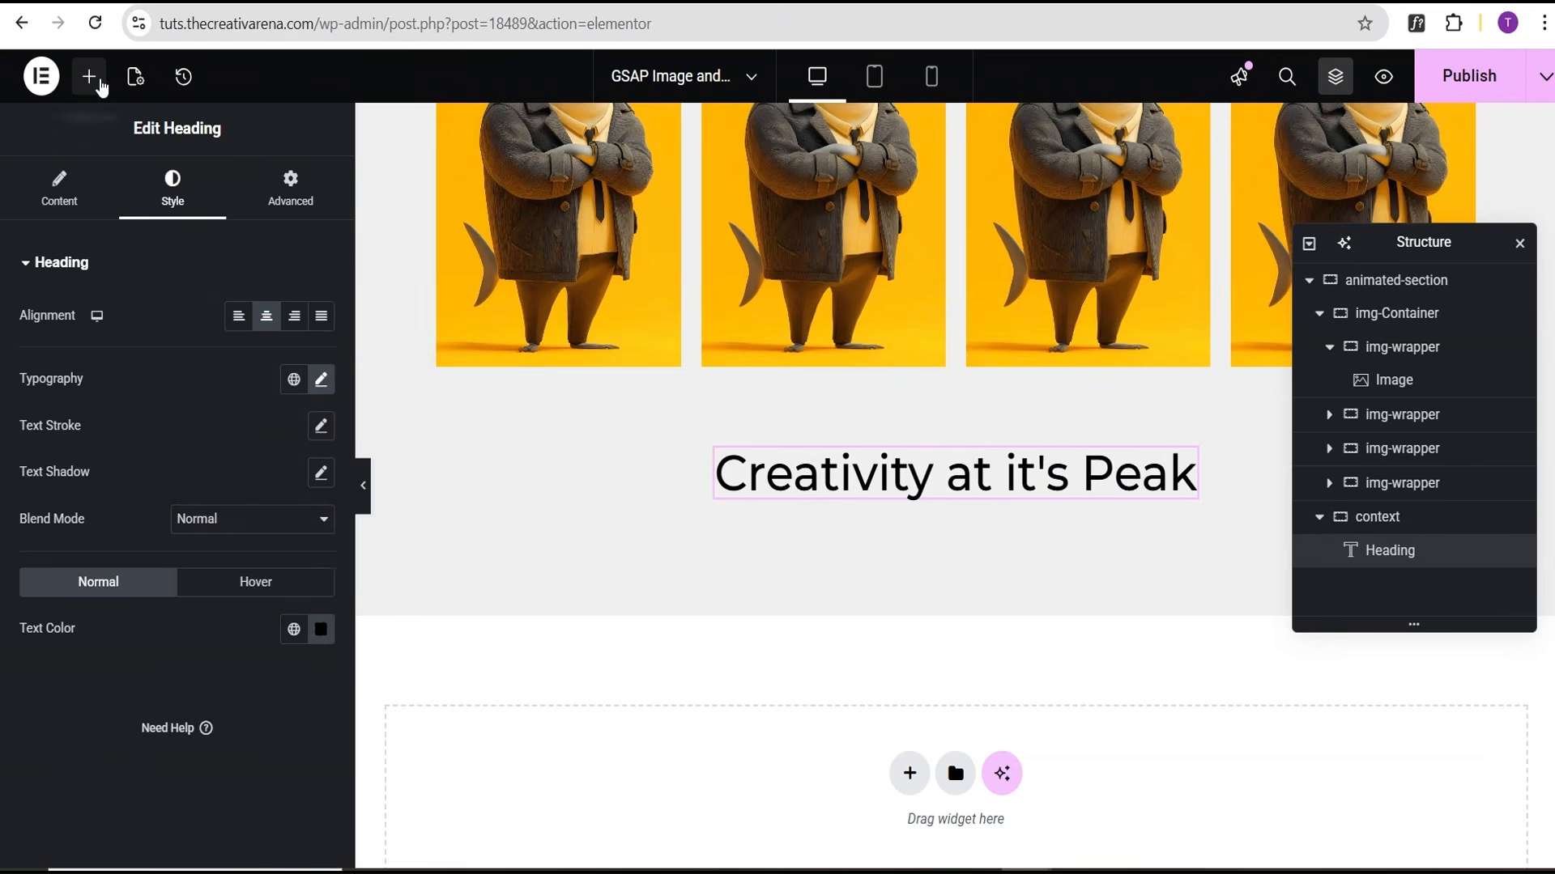
Add a Text Editor widget below the heading and lengthen its placeholder by repeating the sentence starting "Ut elit tellus"
left_click(89, 76)
left_click(88, 660)
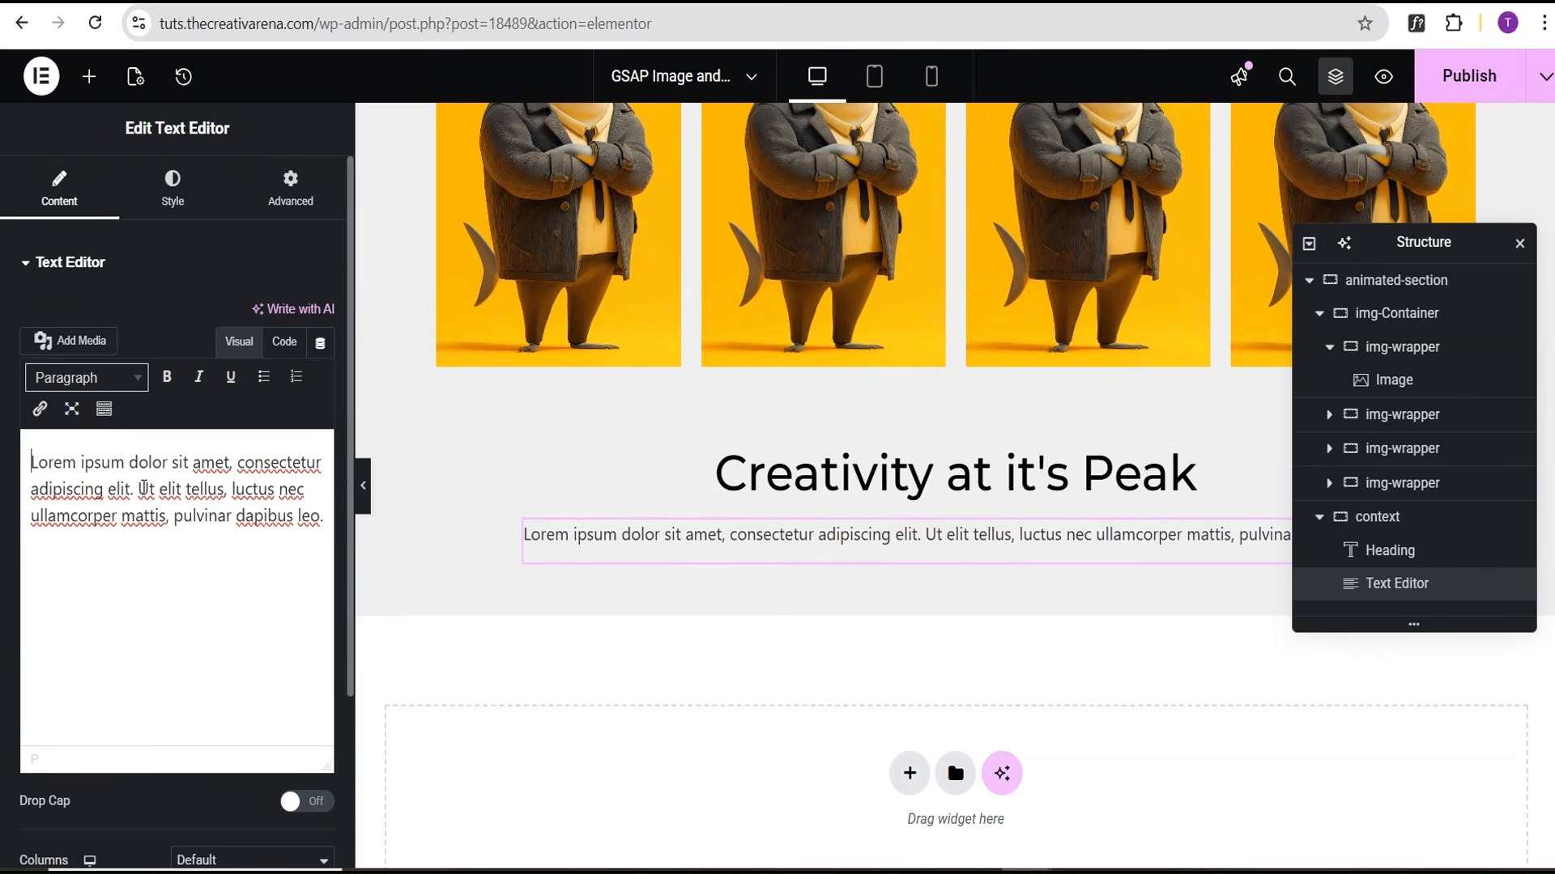
left_click_drag(142, 489, 323, 522)
key("ctrl+c")
key("Right")
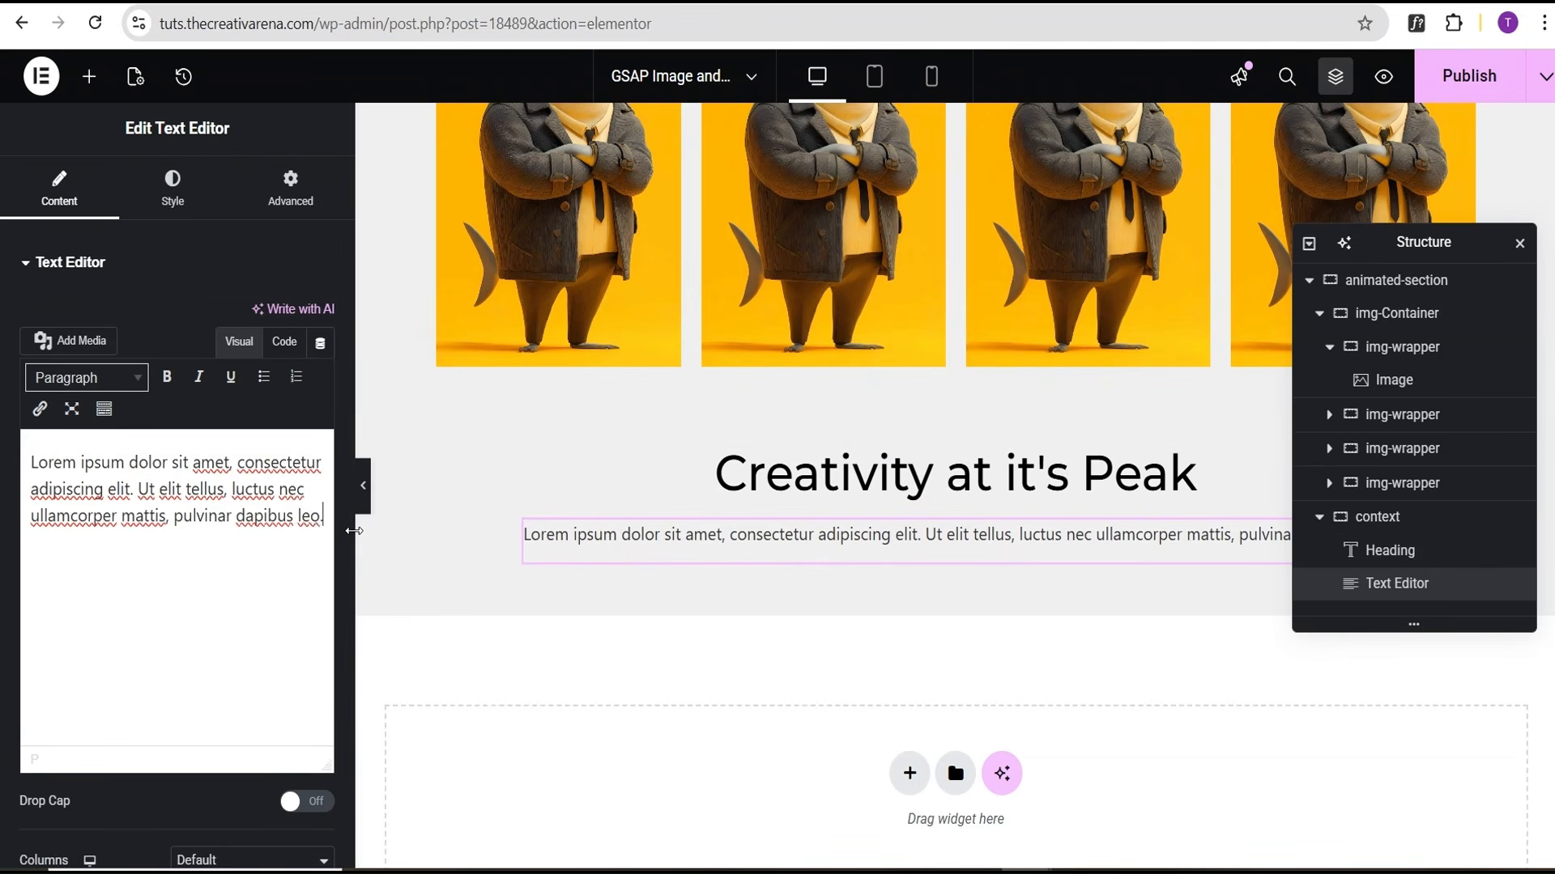
key("ctrl+v")
Center-align the paragraph text and set its typography to Quicksand at 20 px
left_click(174, 198)
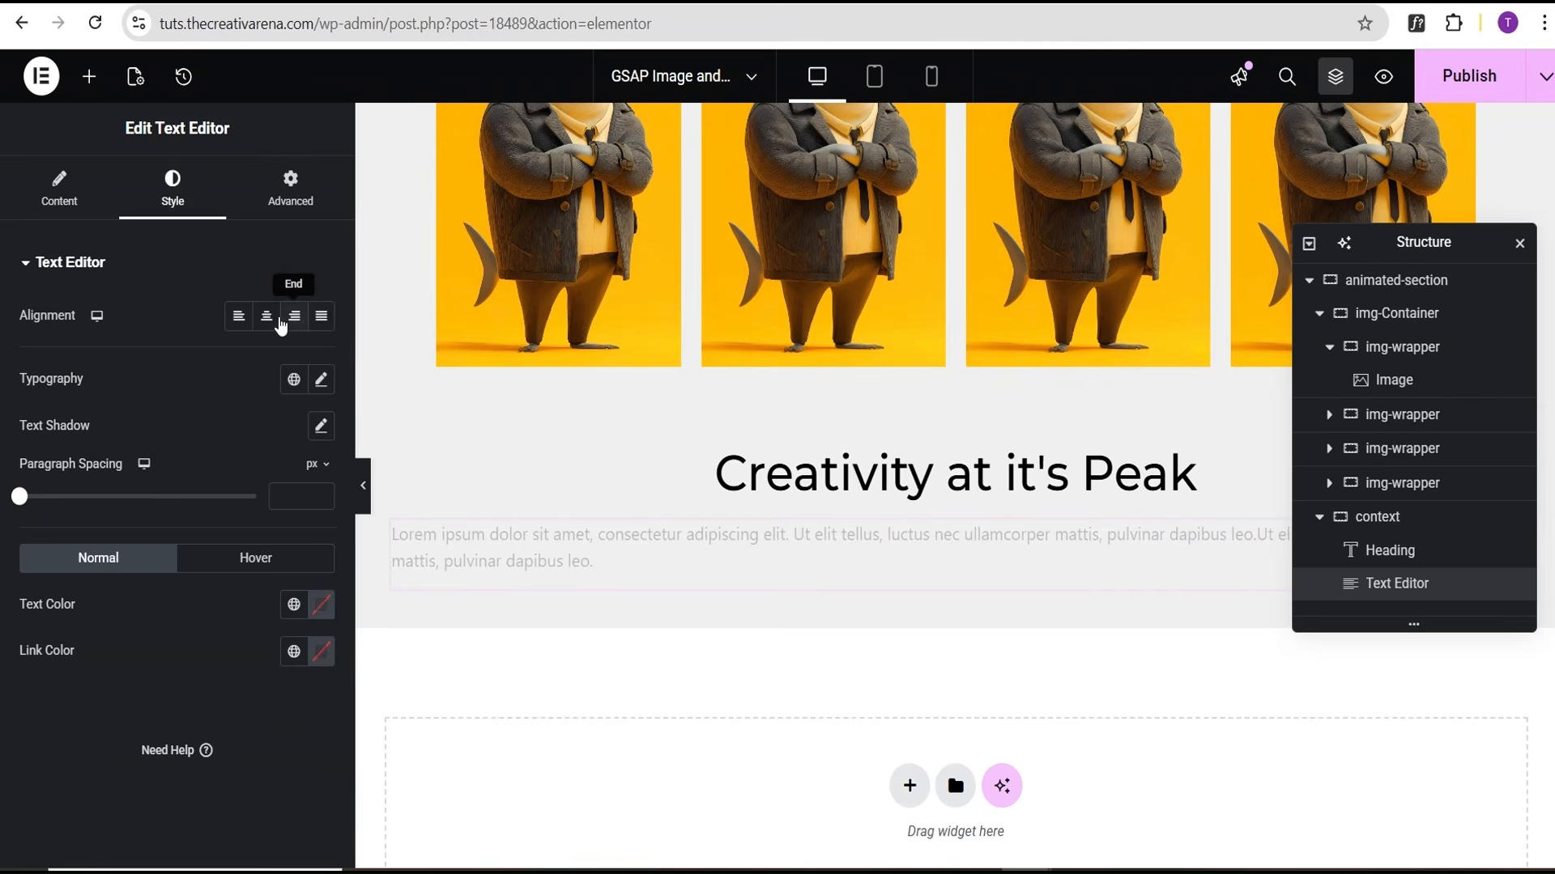
left_click(267, 317)
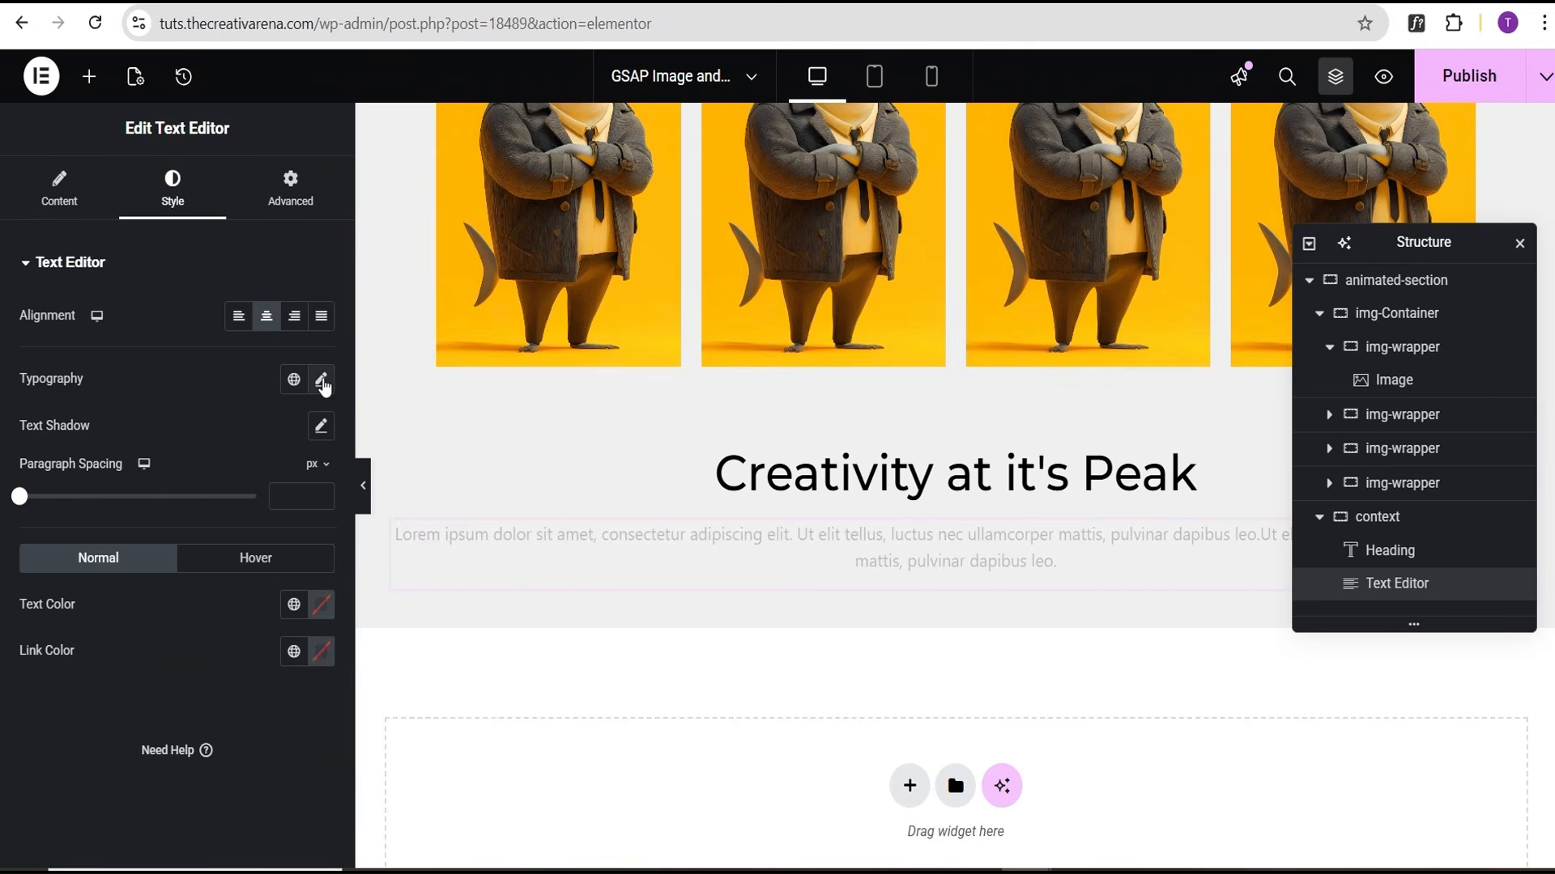
left_click(321, 380)
left_click(254, 486)
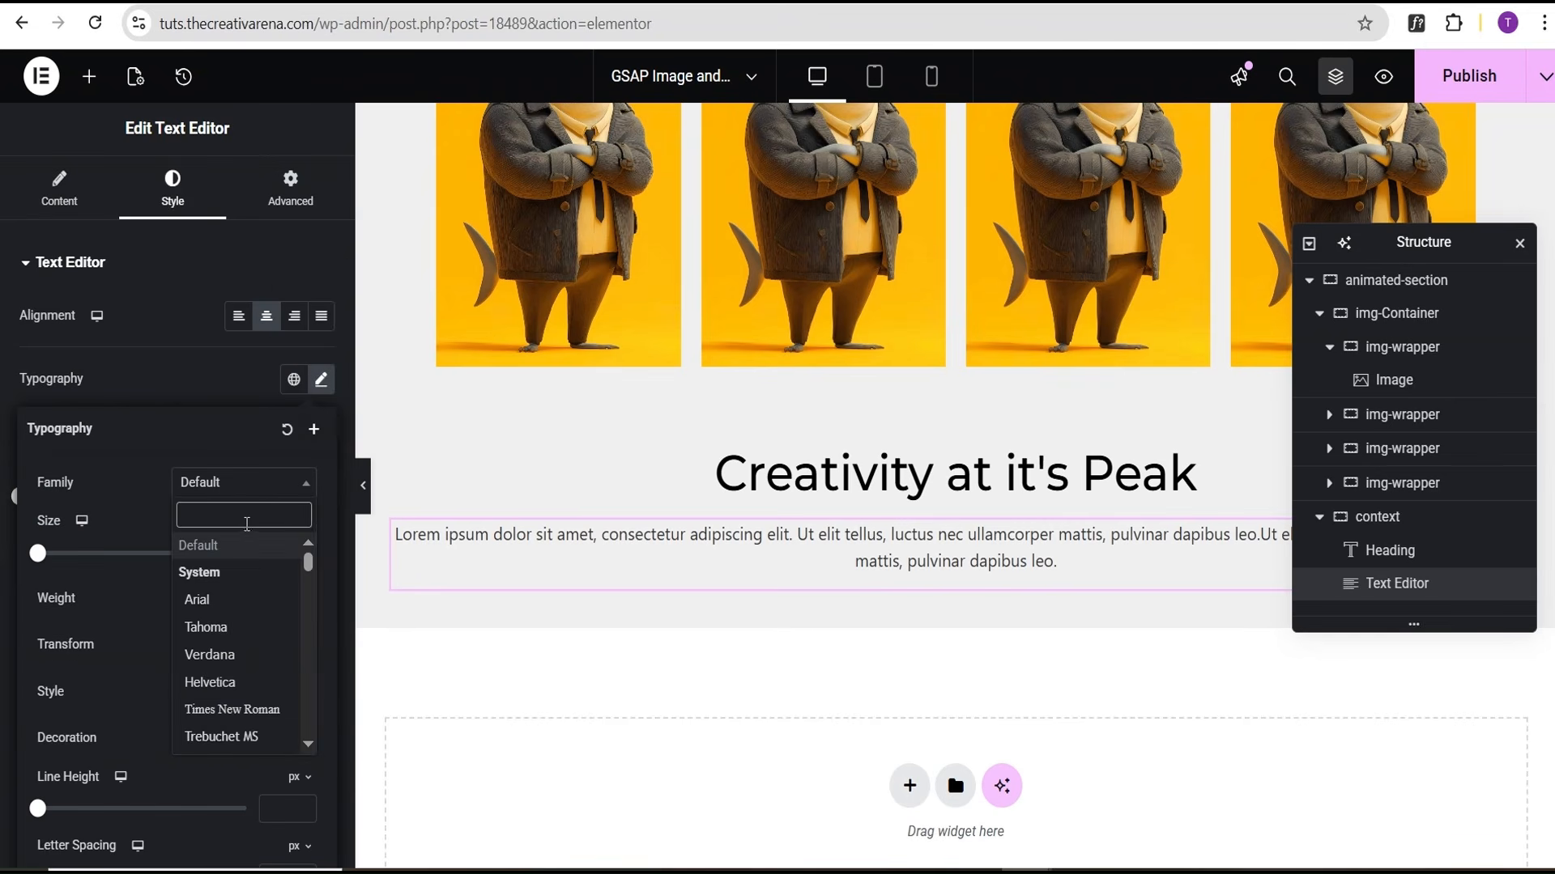
type("quick")
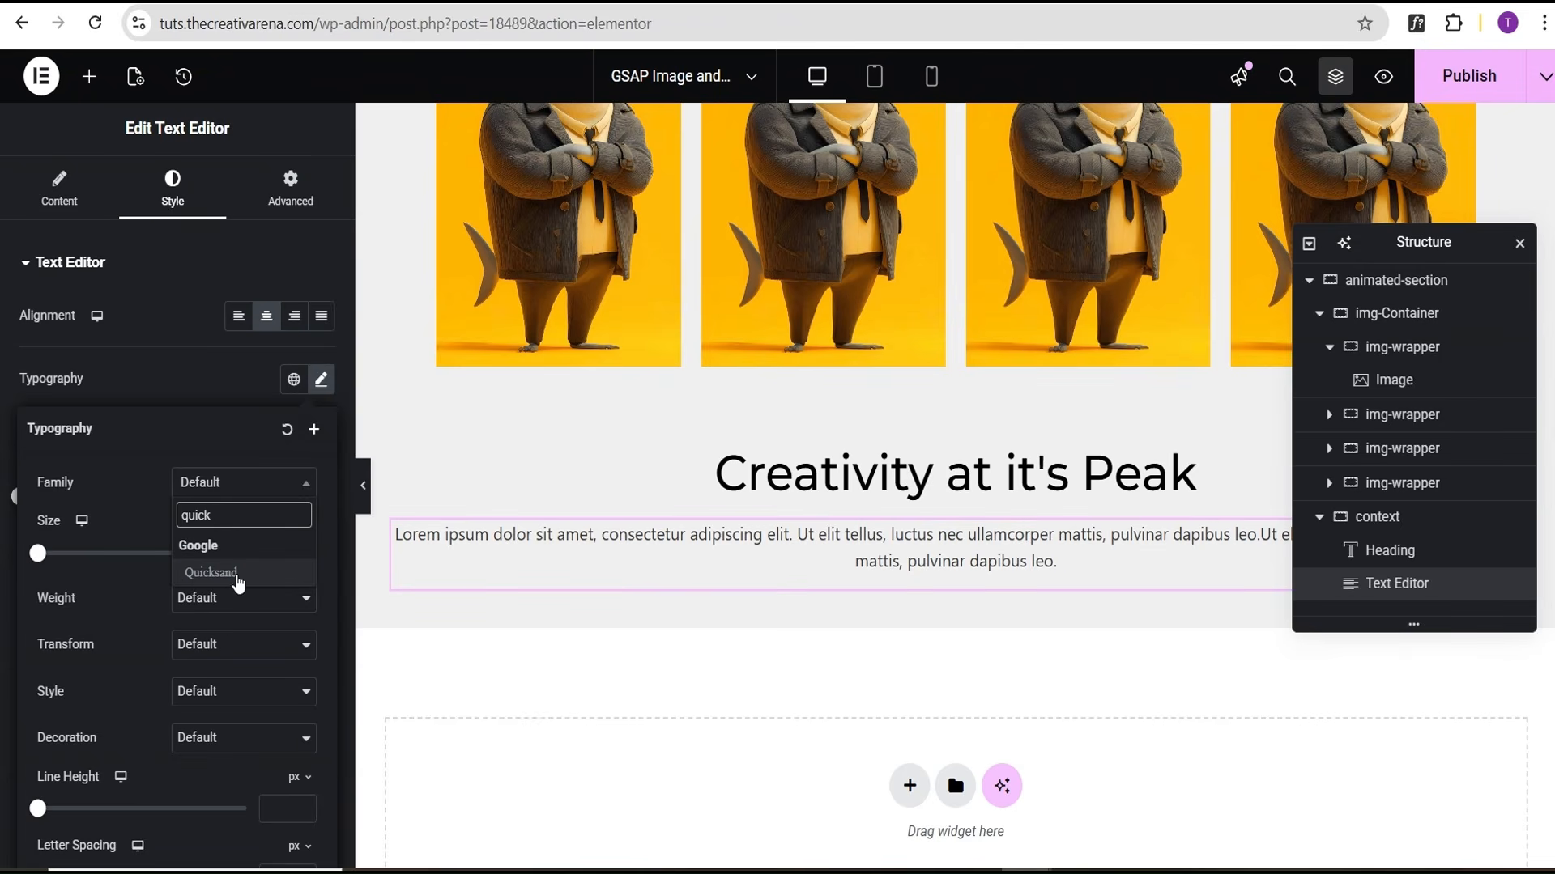
left_click(236, 575)
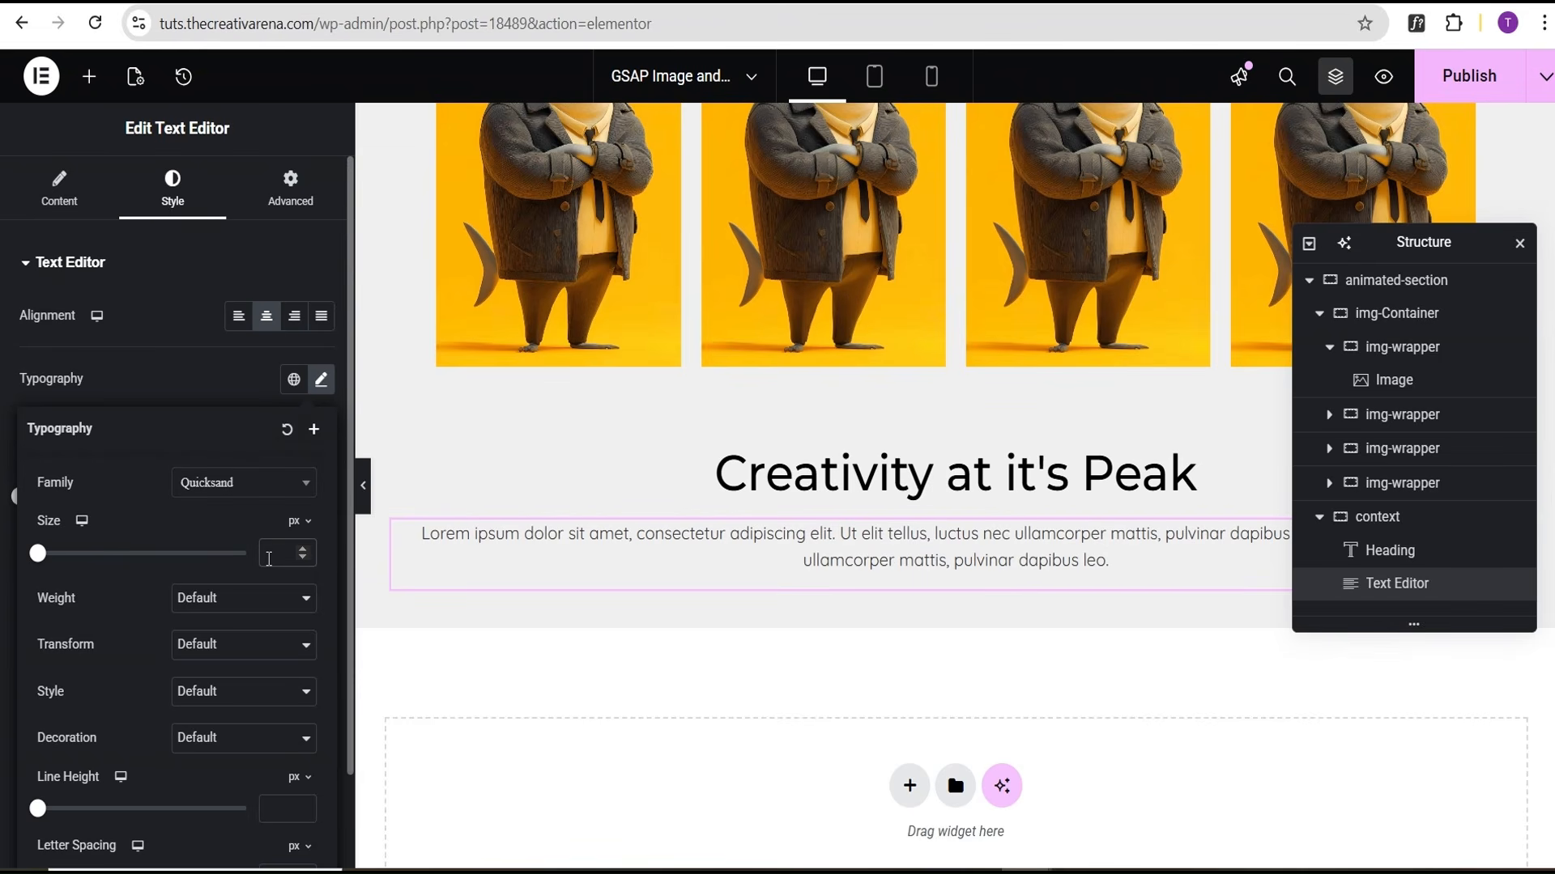
type("20")
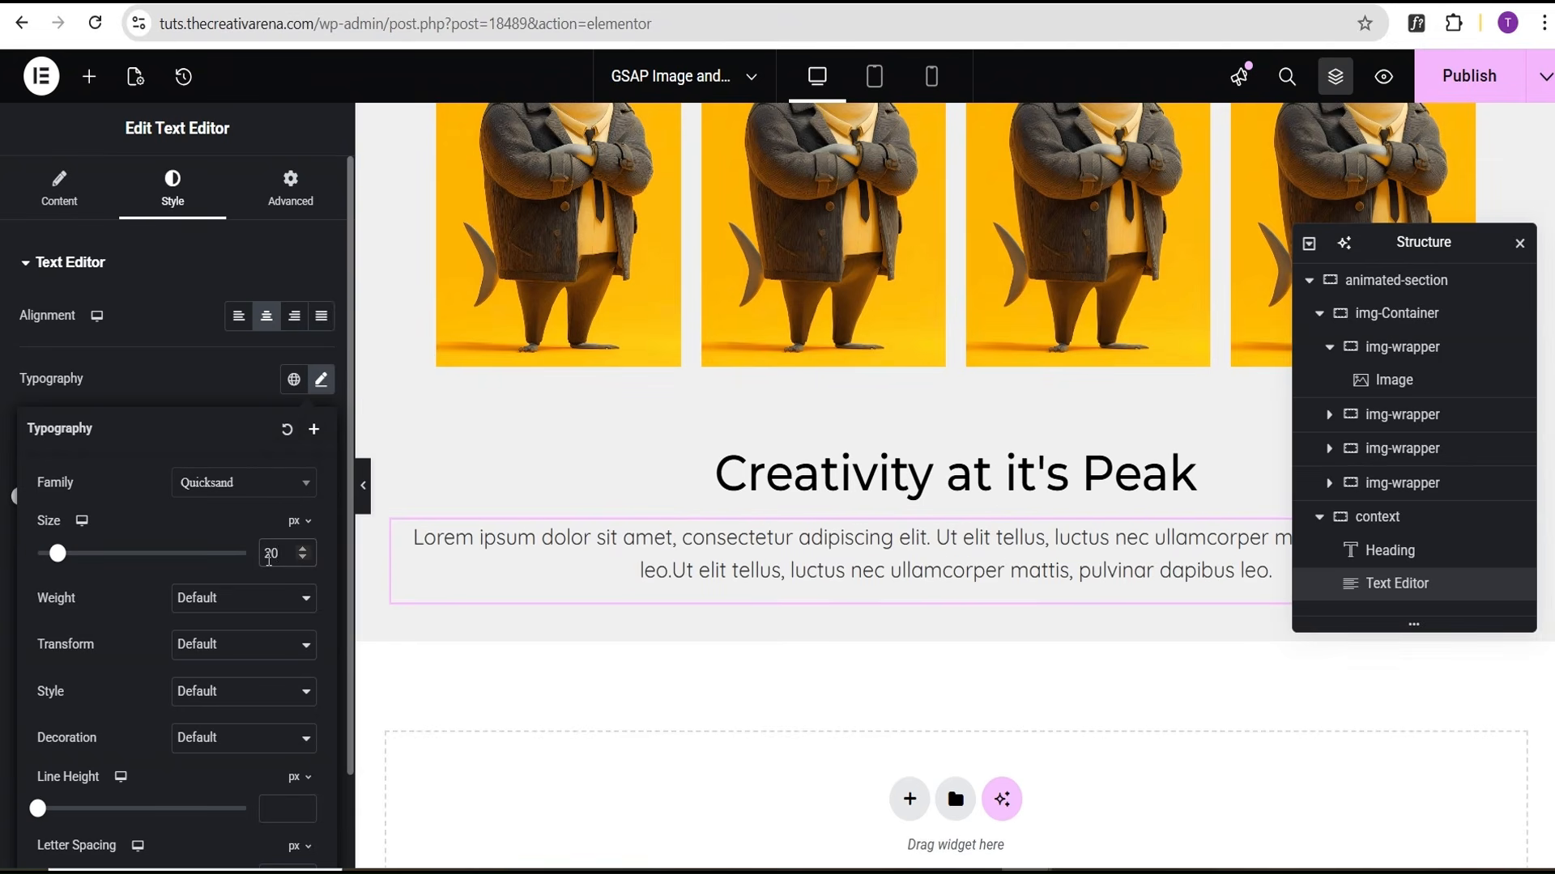
Reduce the paragraph's font size to 19 px and give the text widget a custom width of 60%
left_click(303, 560)
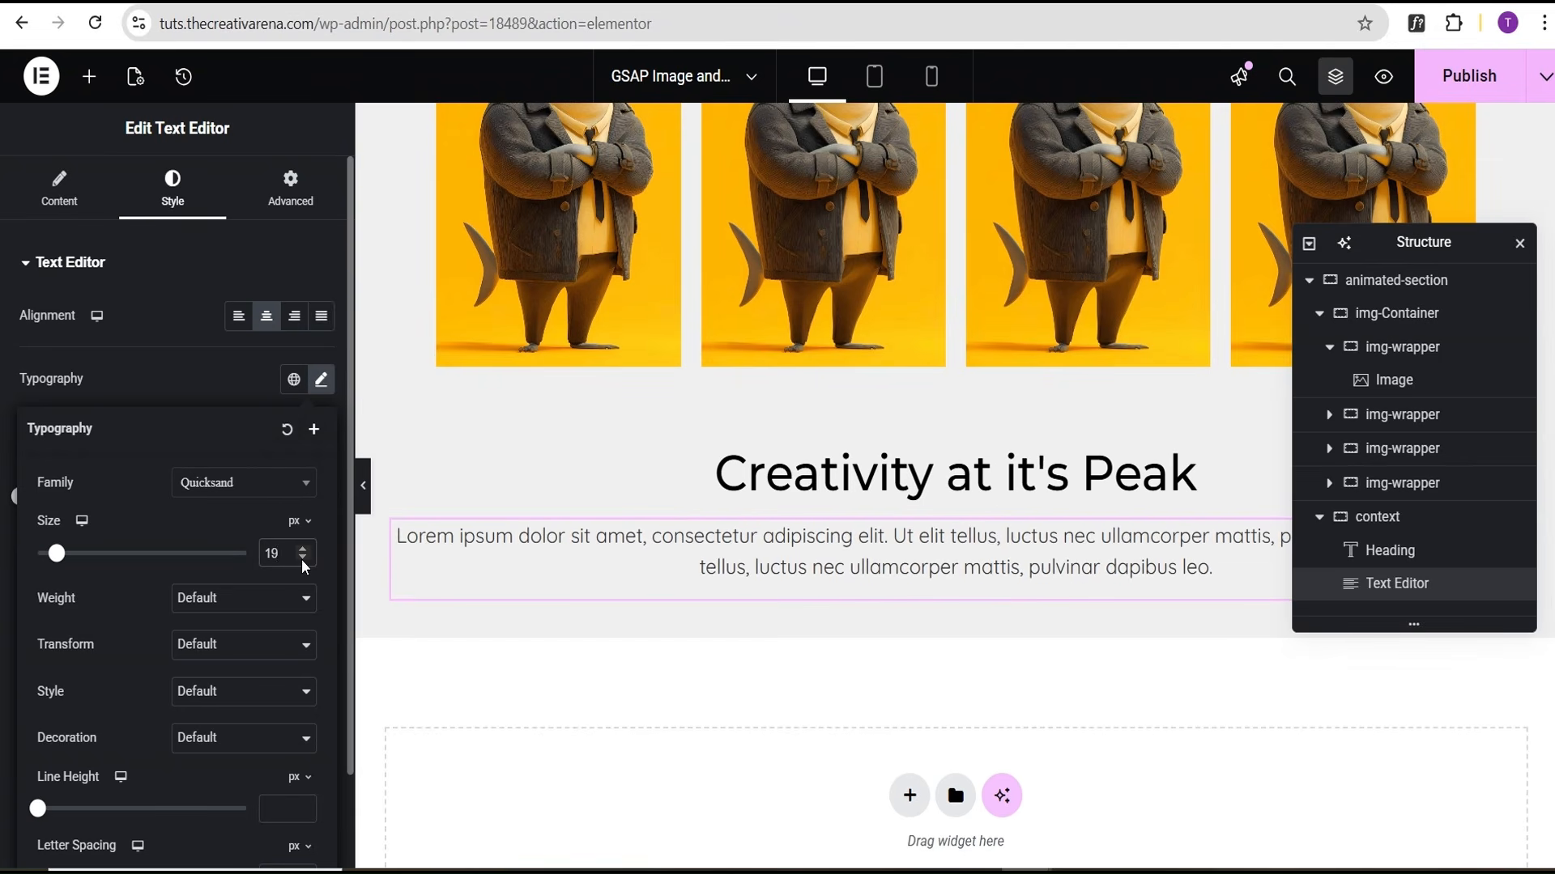
left_click(219, 389)
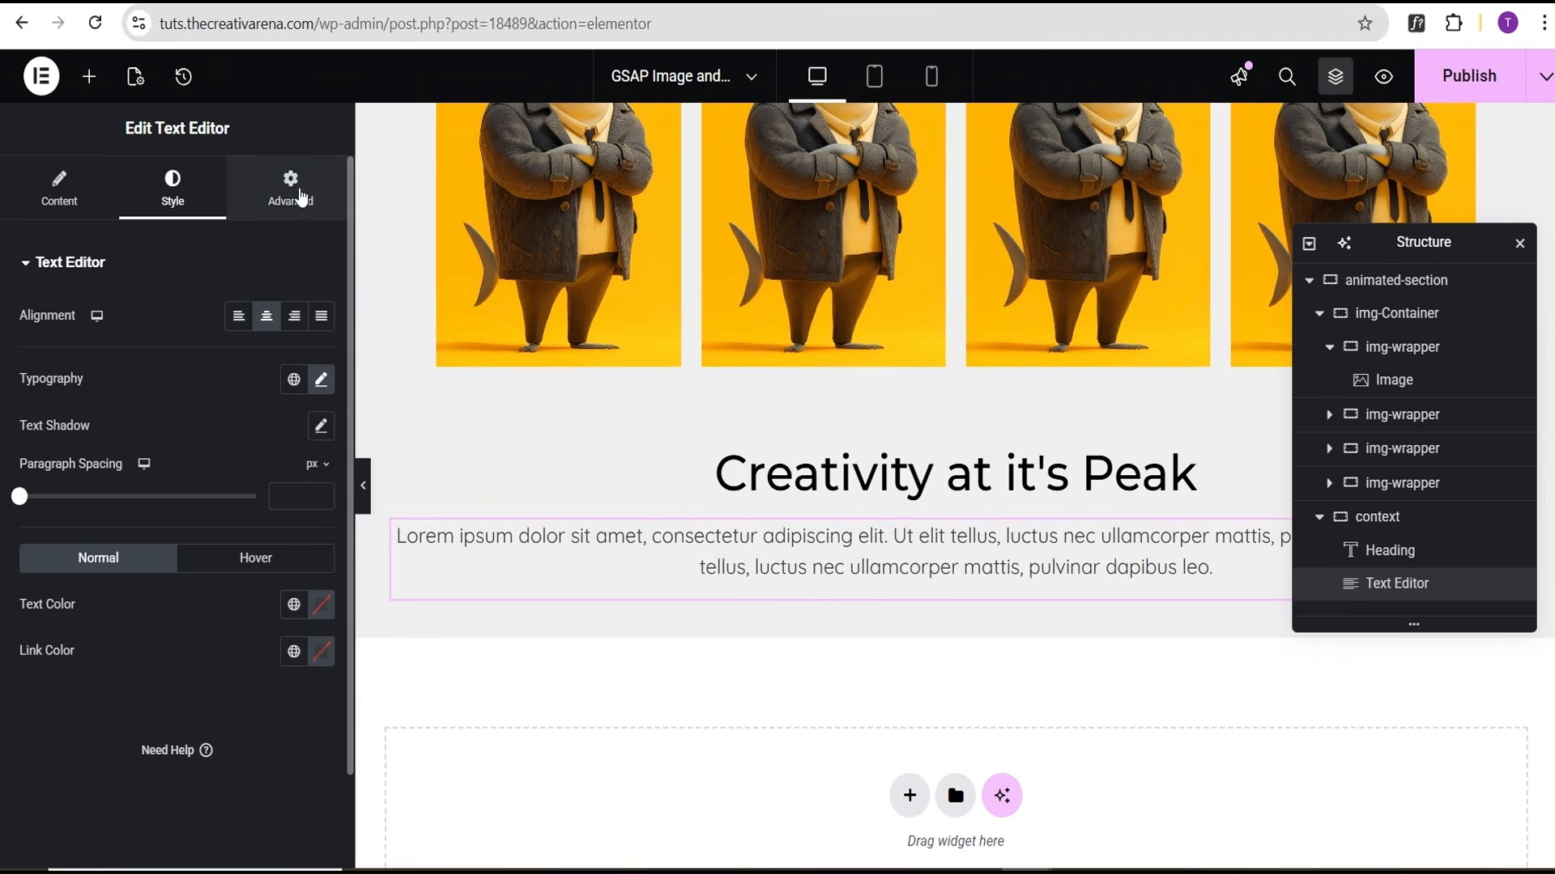
left_click(301, 199)
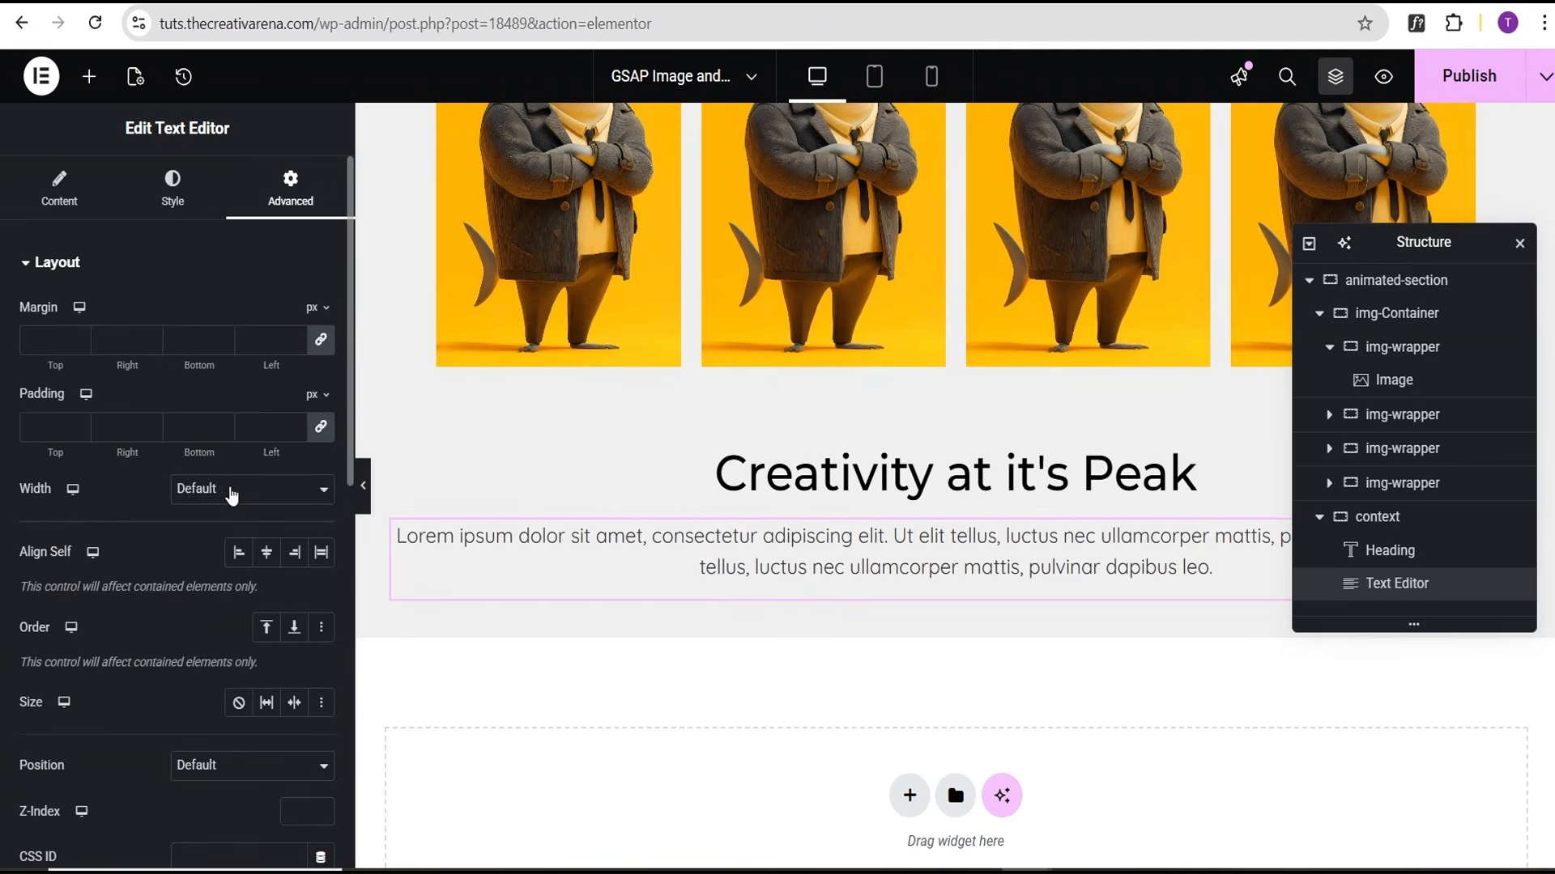
left_click(203, 490)
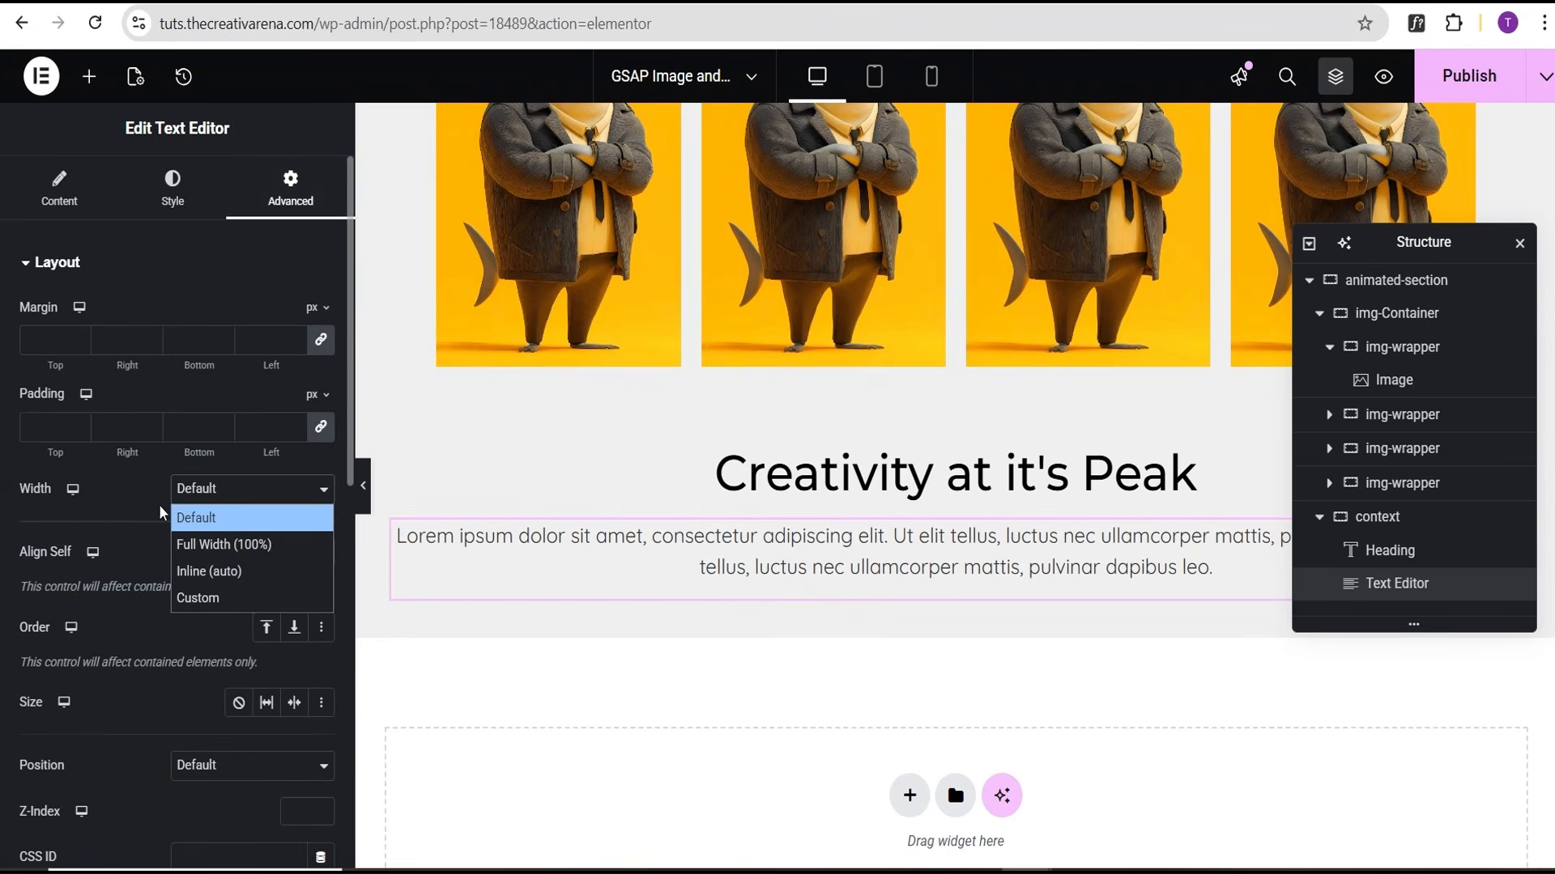
left_click(217, 598)
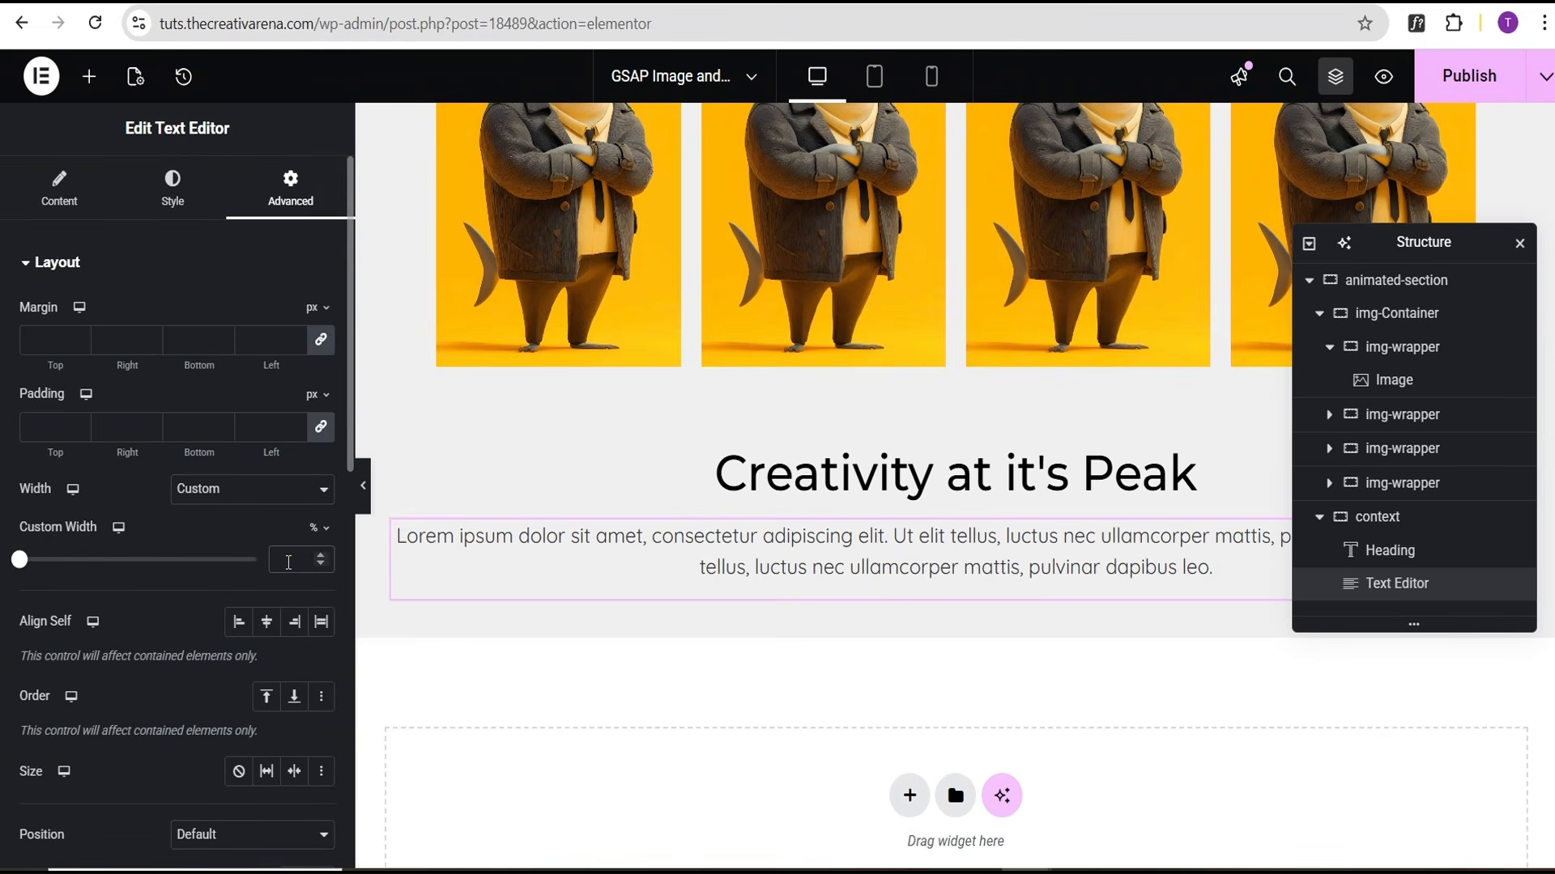
left_click_drag(21, 567, 166, 560)
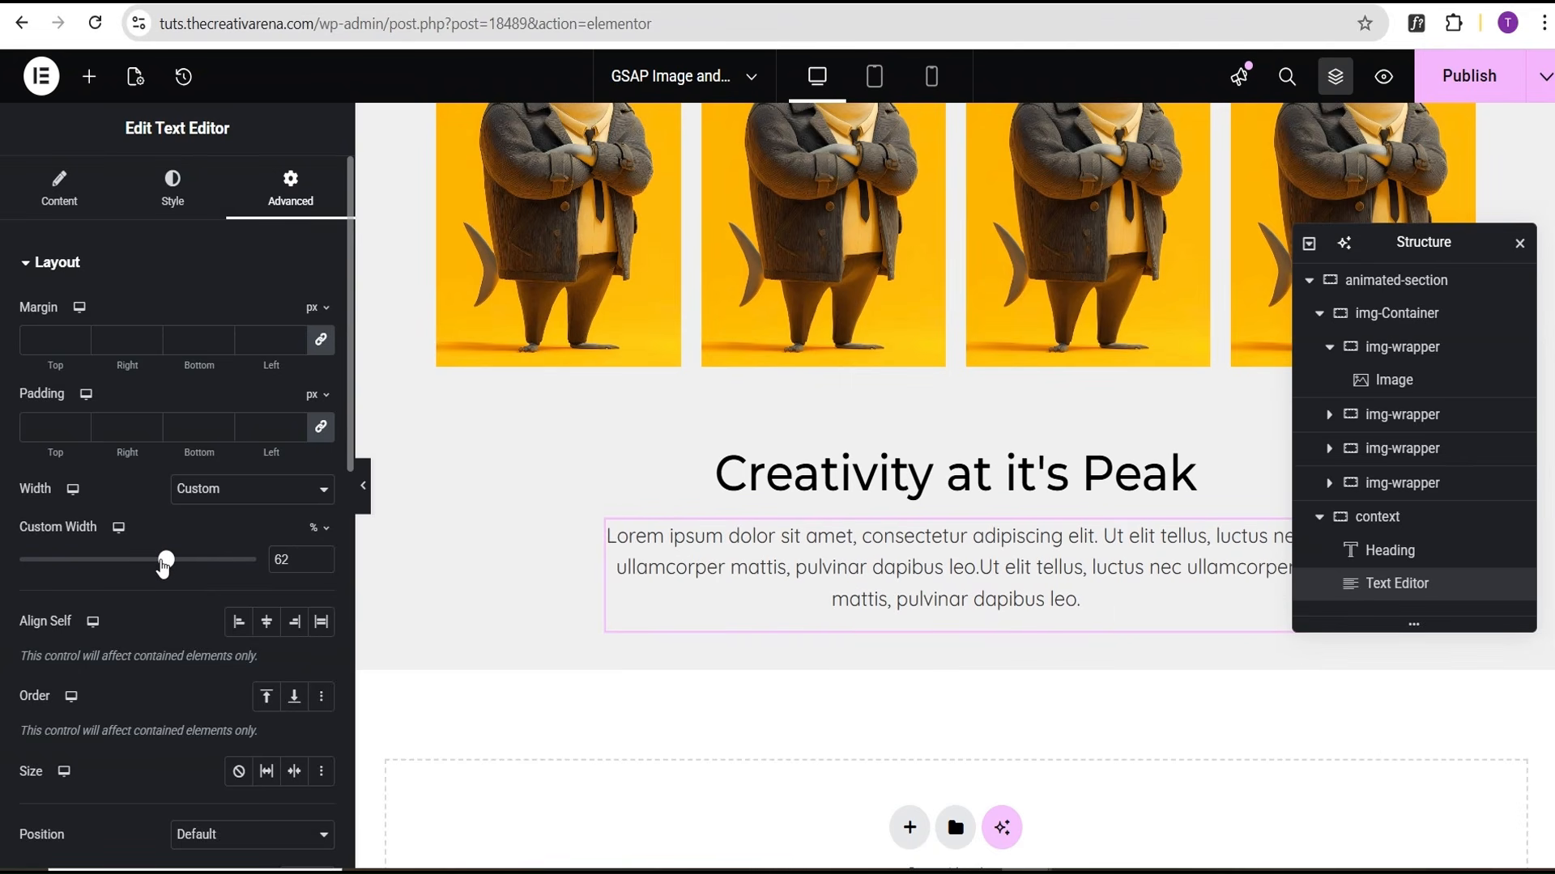
left_click(320, 567)
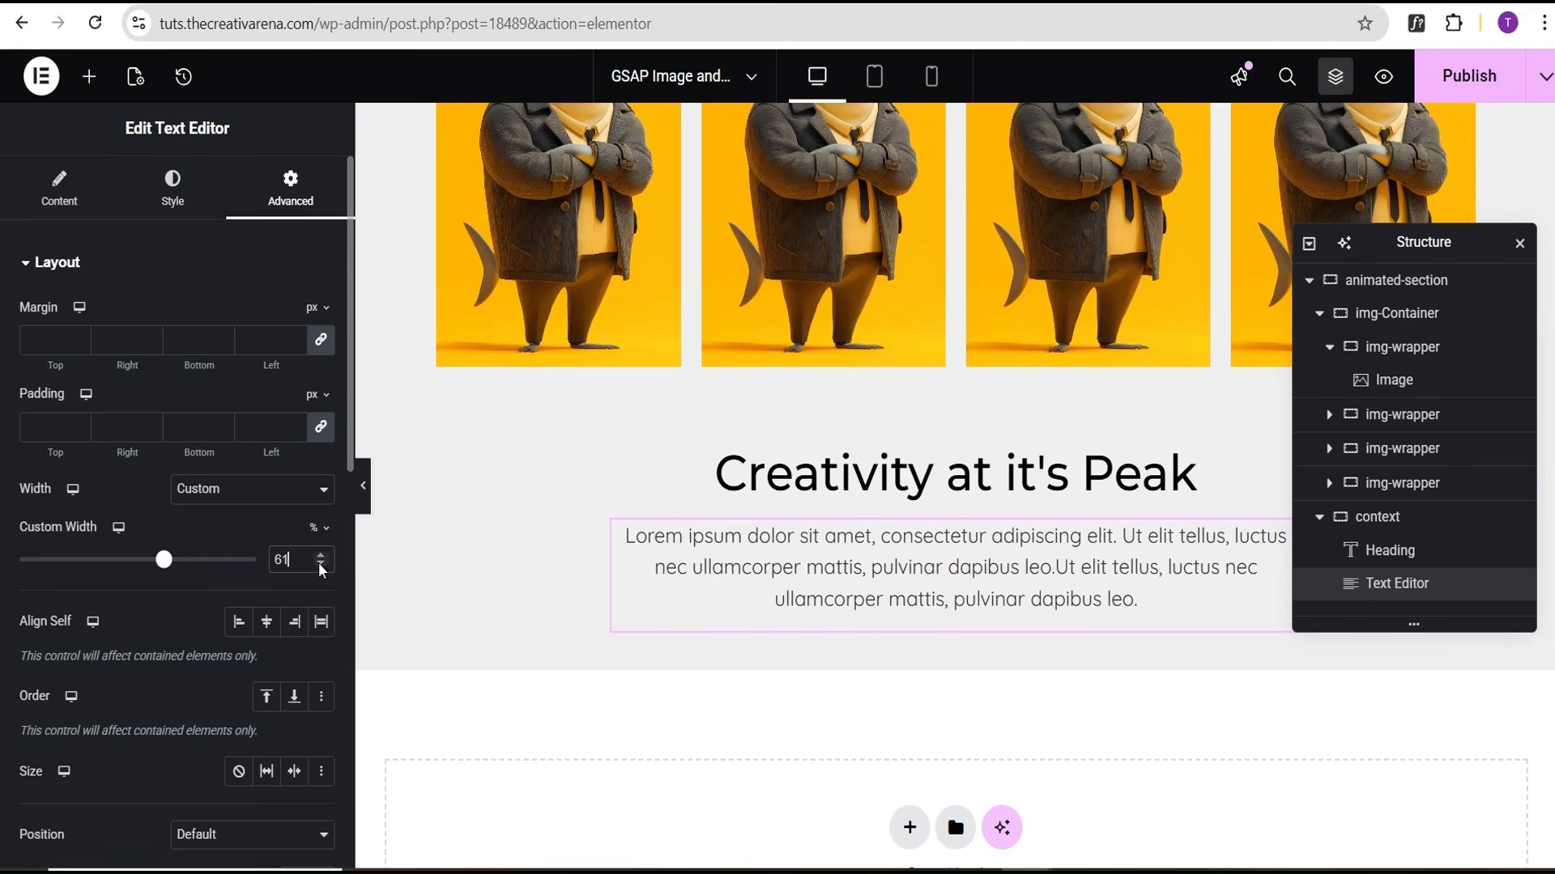
Preview the section at tablet size and set the paragraph's custom width for tablet to 70%
left_click(362, 484)
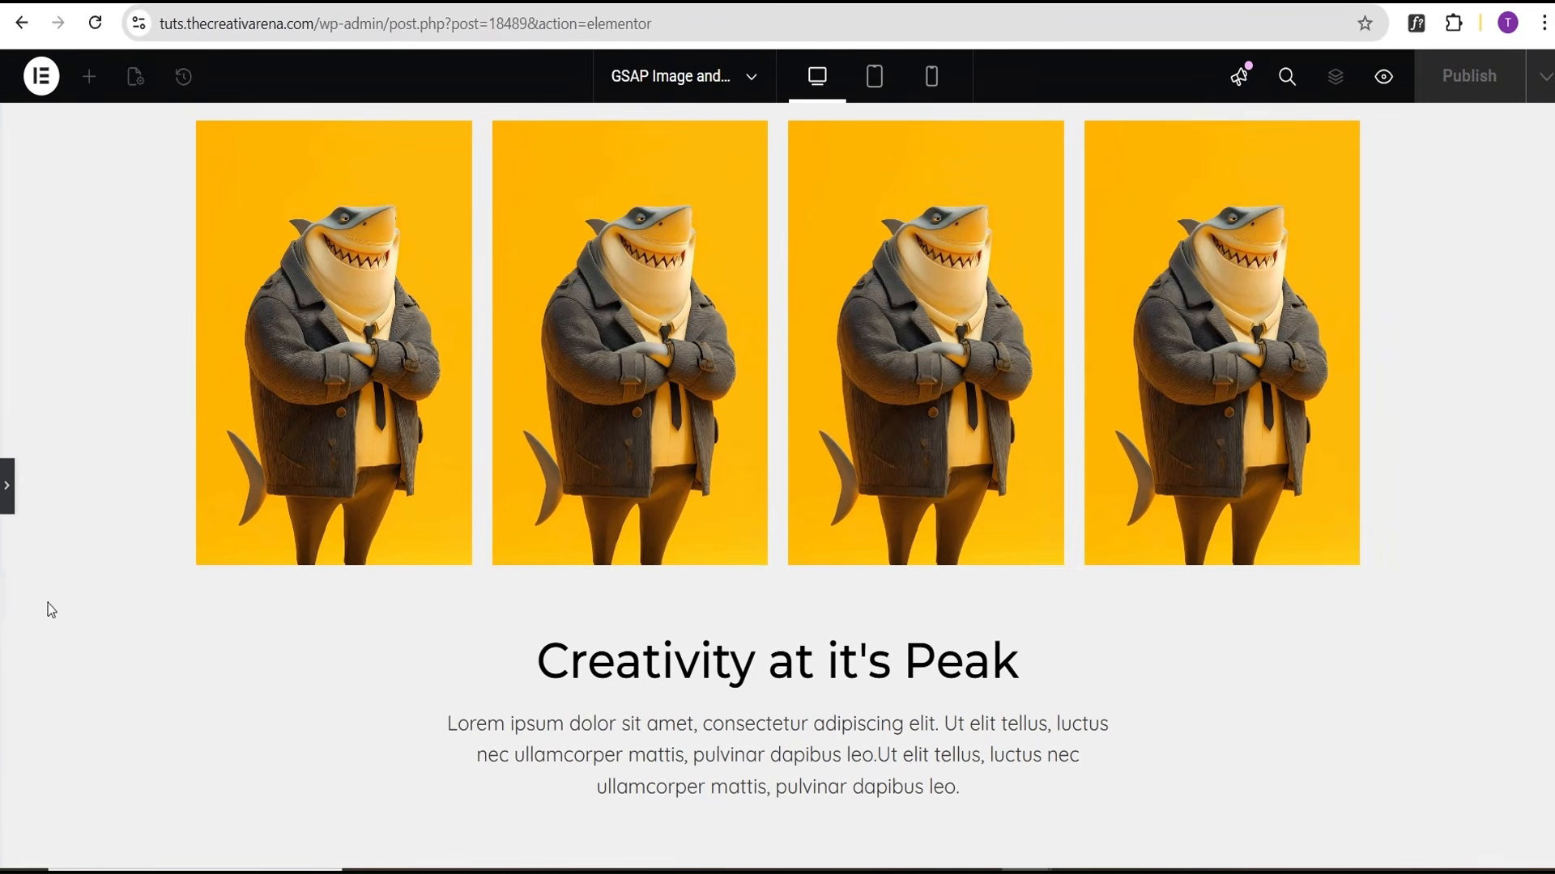
left_click(874, 77)
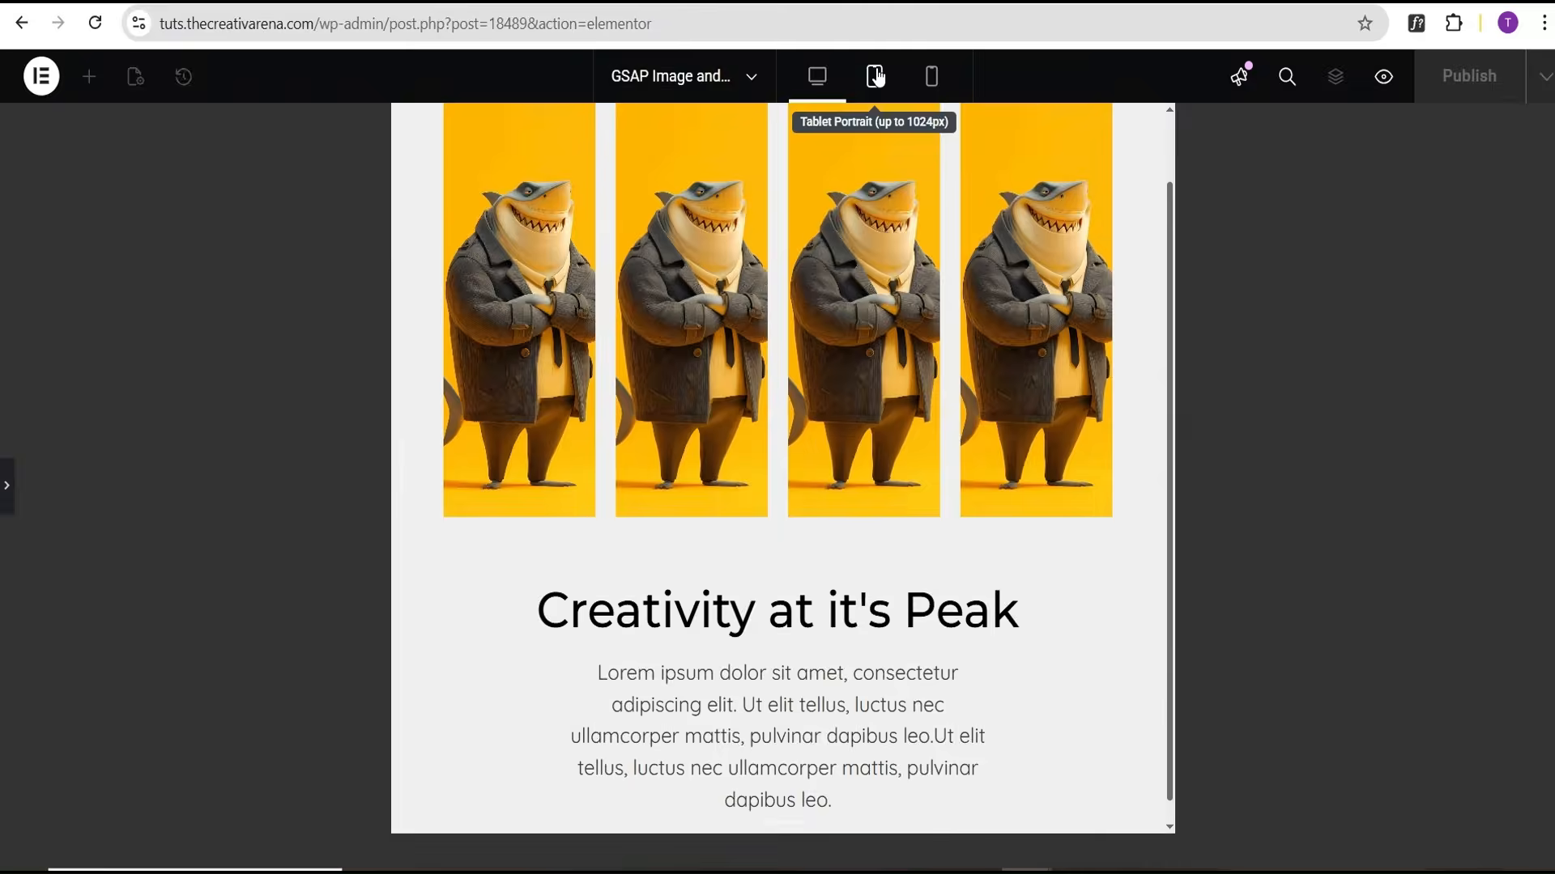
left_click(7, 509)
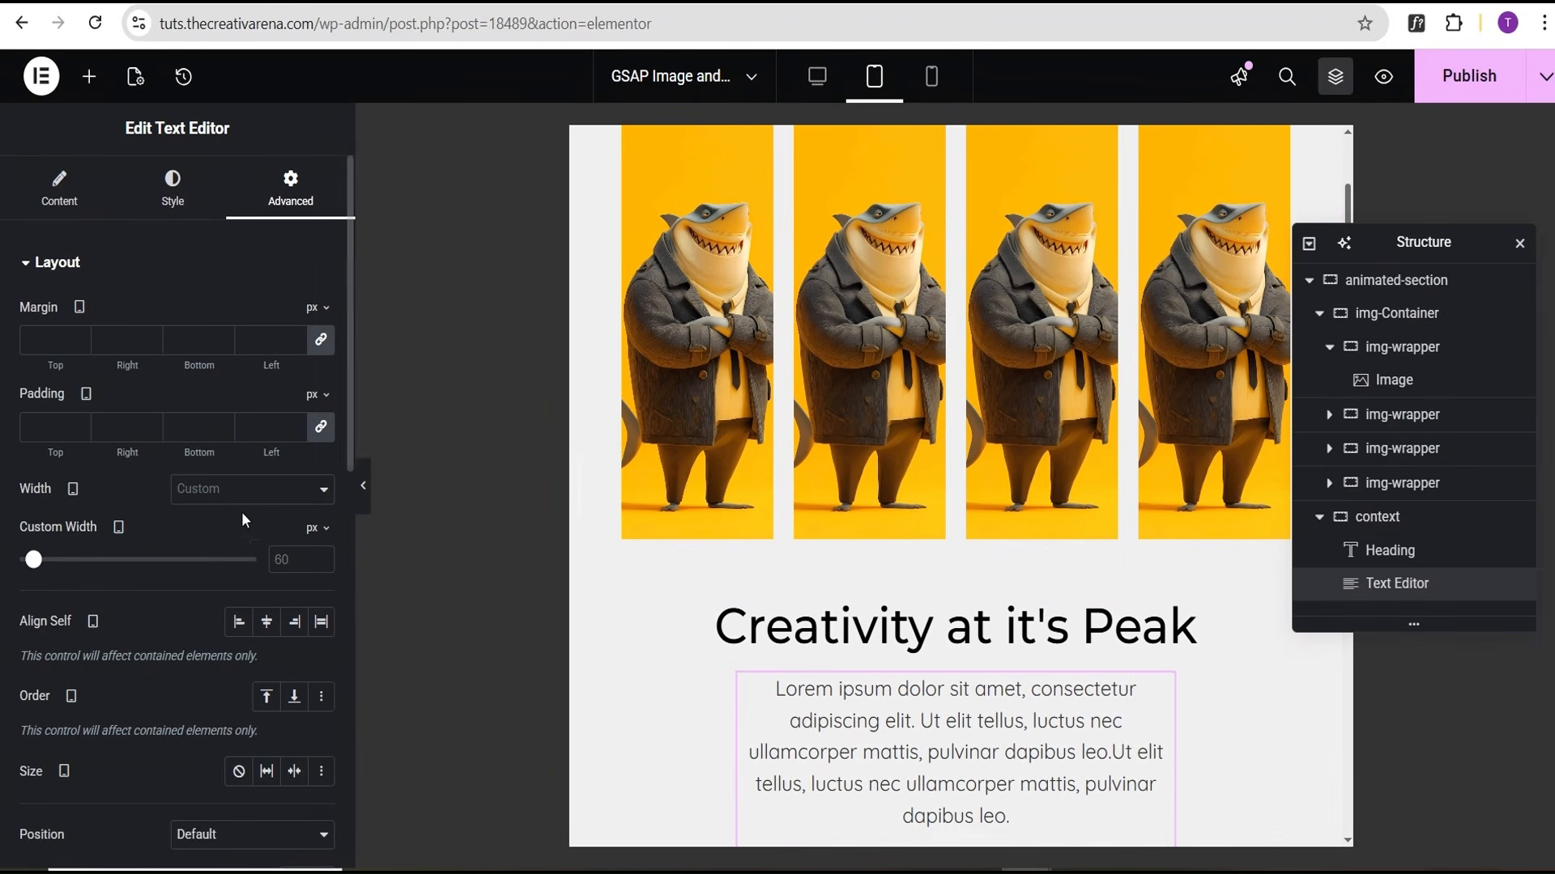
left_click(313, 528)
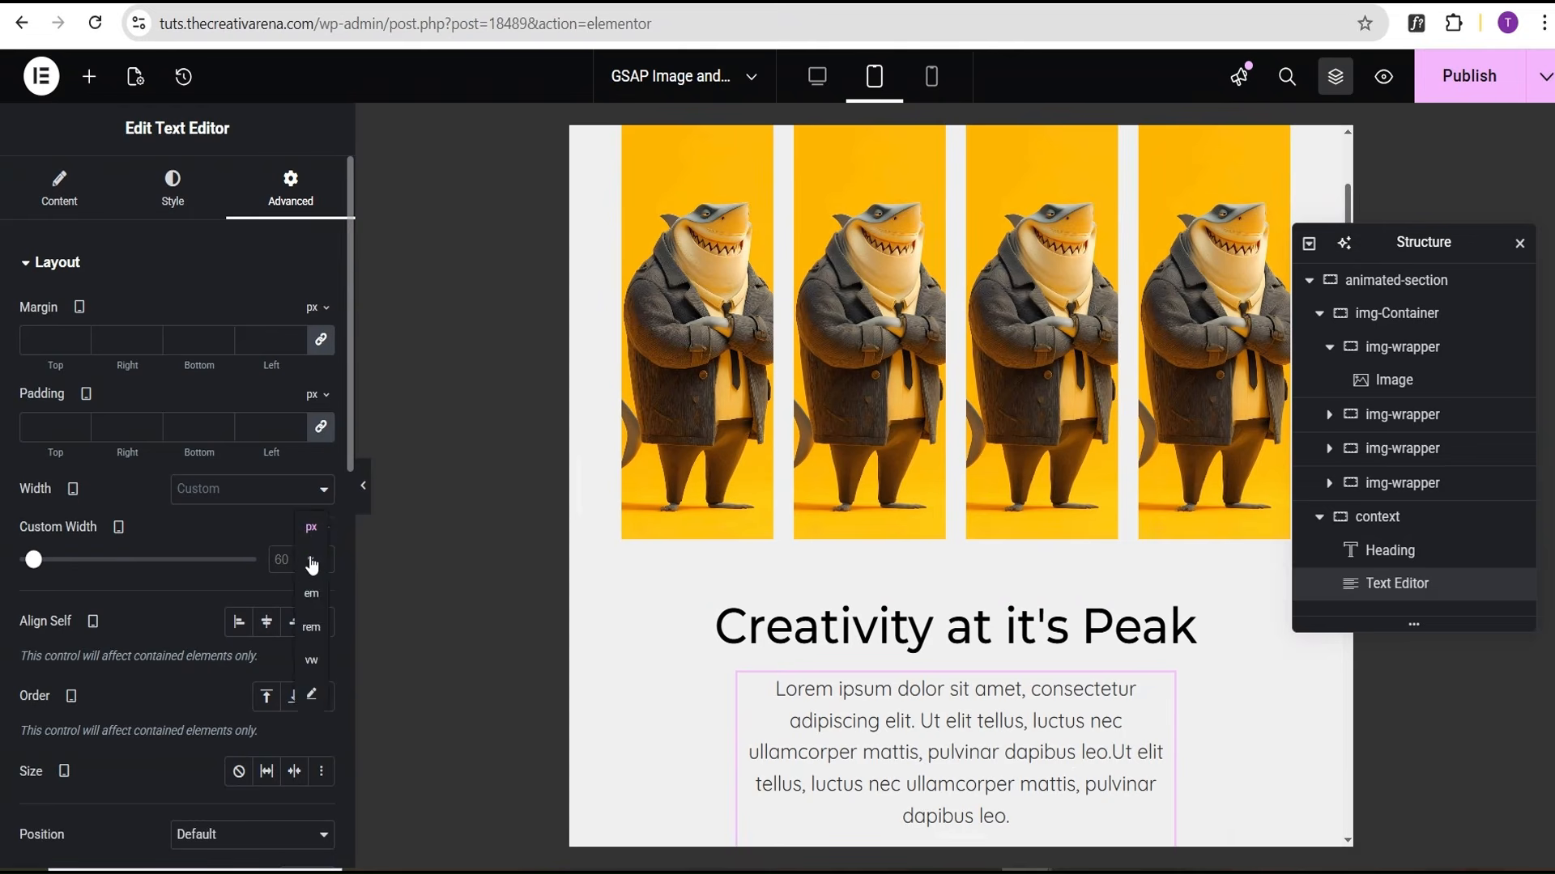
left_click(313, 565)
mouse_move(170, 566)
left_mouse_down()
mouse_move(207, 570)
mouse_move(193, 571)
left_mouse_up()
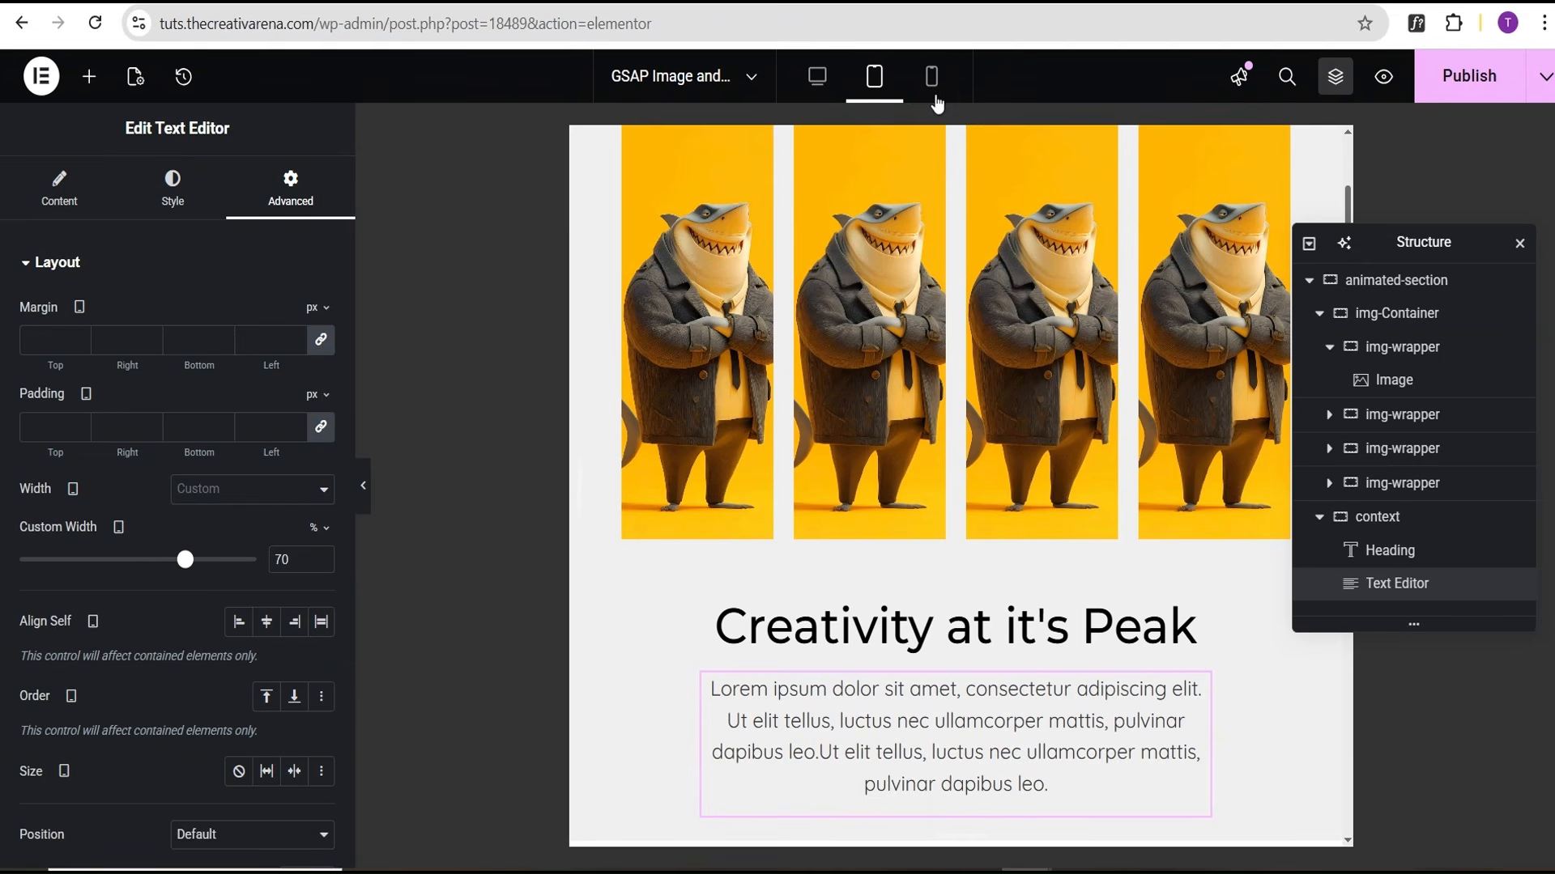
Switch to the mobile view and set the heading's font size there to 30 px
left_click(931, 76)
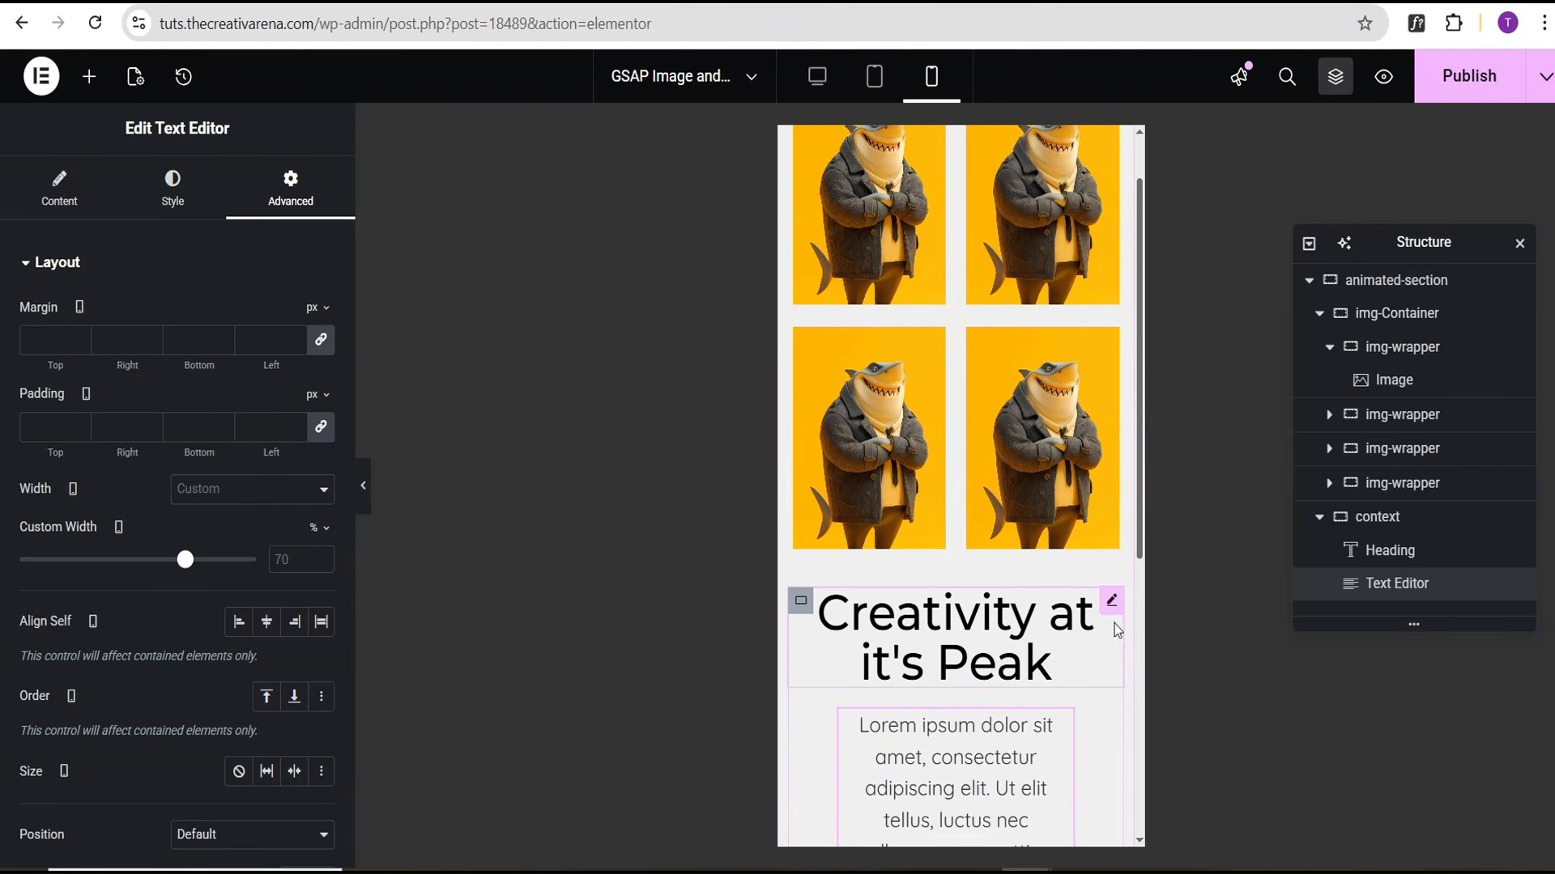
left_click(1067, 601)
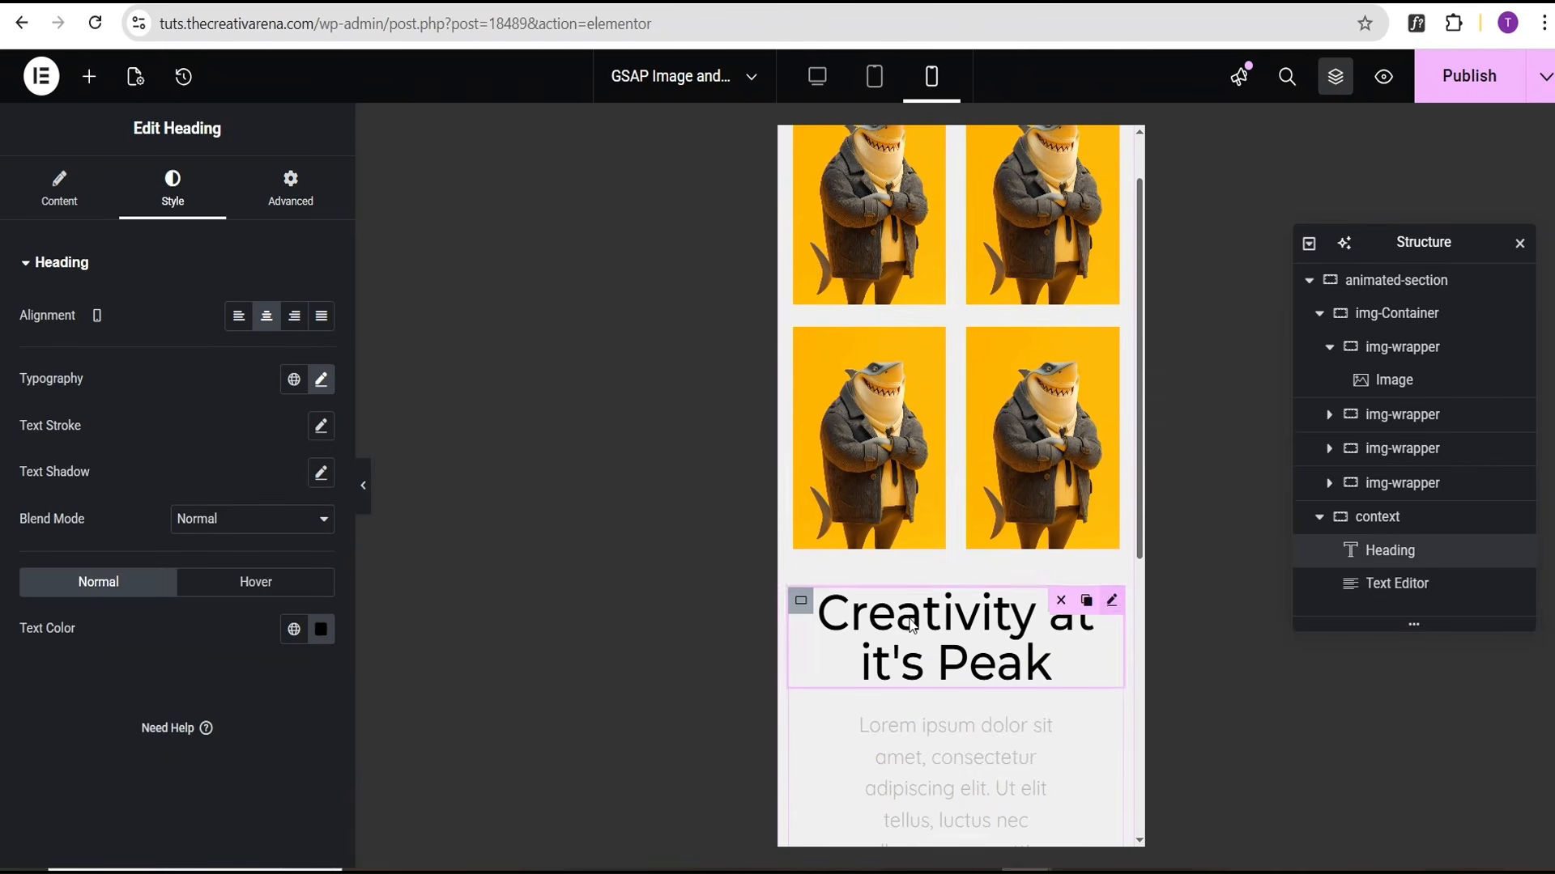
left_click(321, 381)
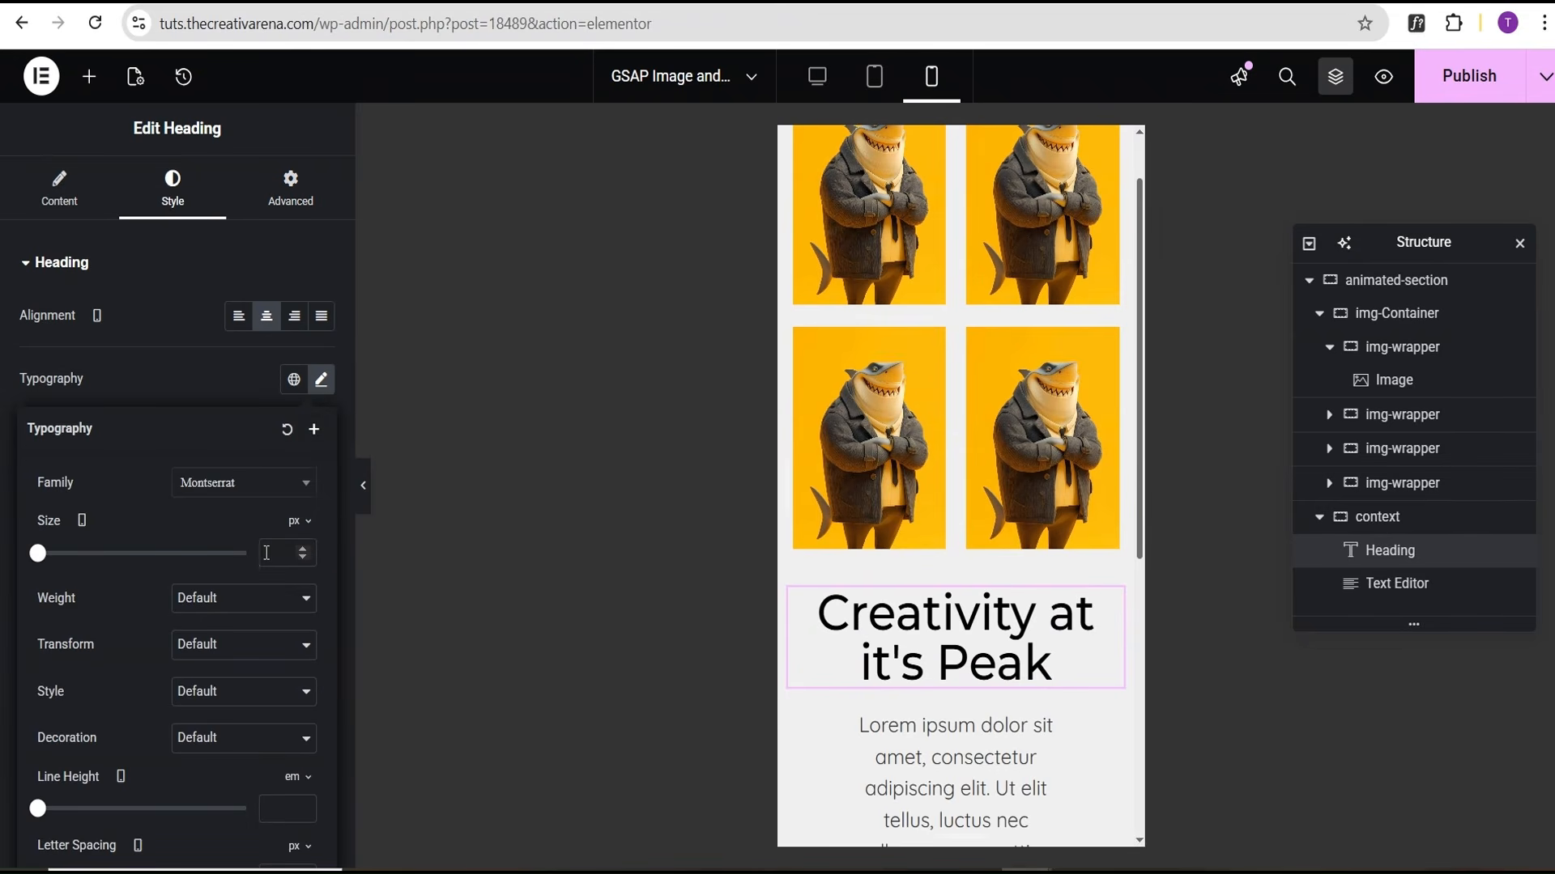
left_click(267, 555)
type("30")
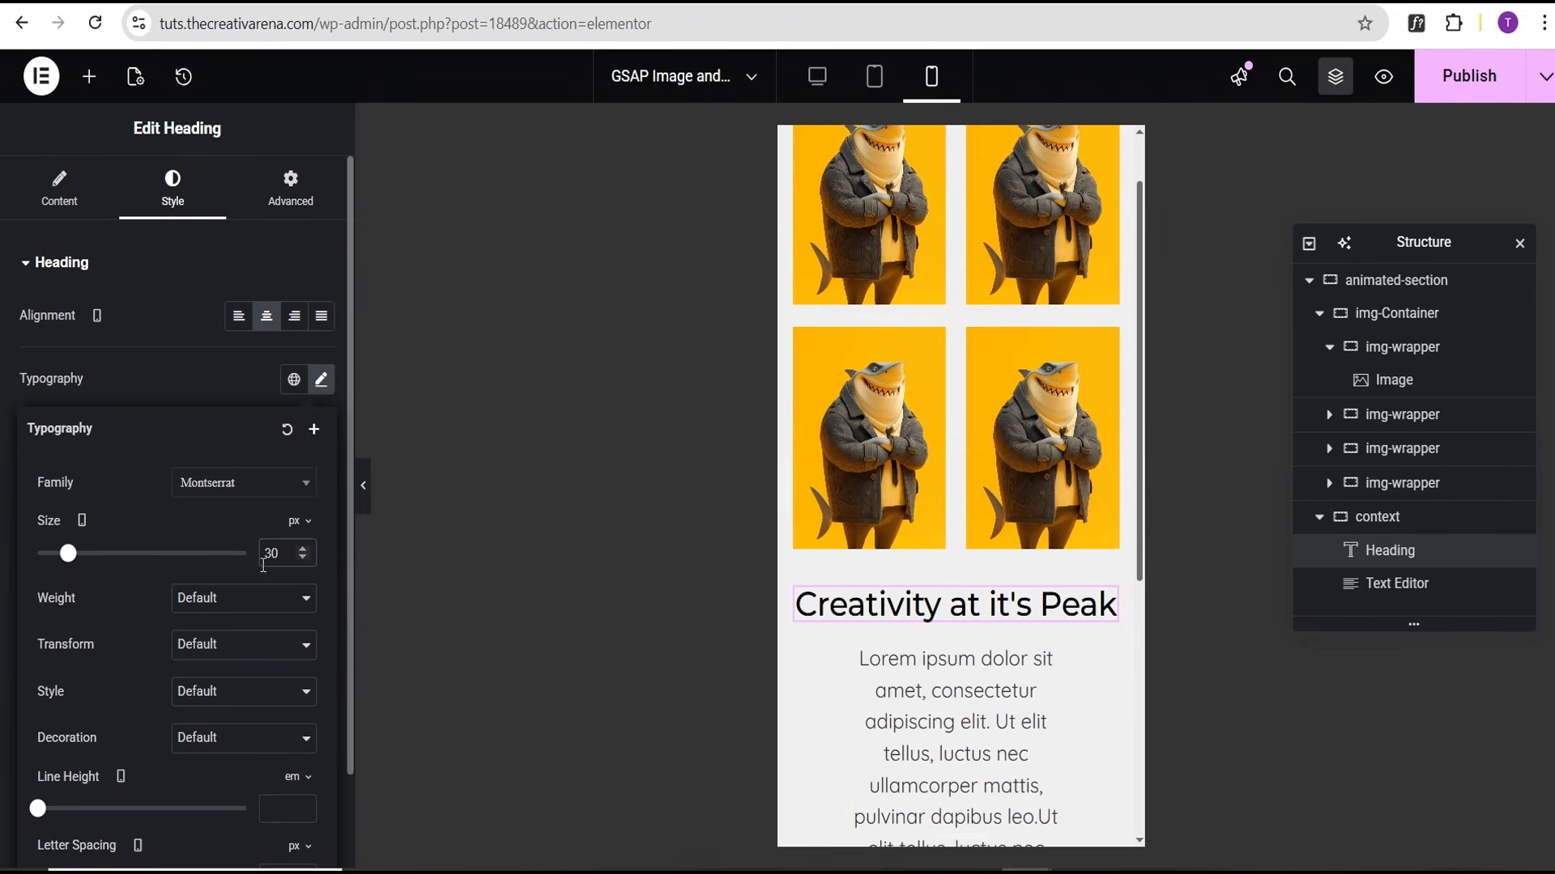
For mobile, widen the paragraph to a custom width of 100% and set its font size to 17 px
left_click(1073, 665)
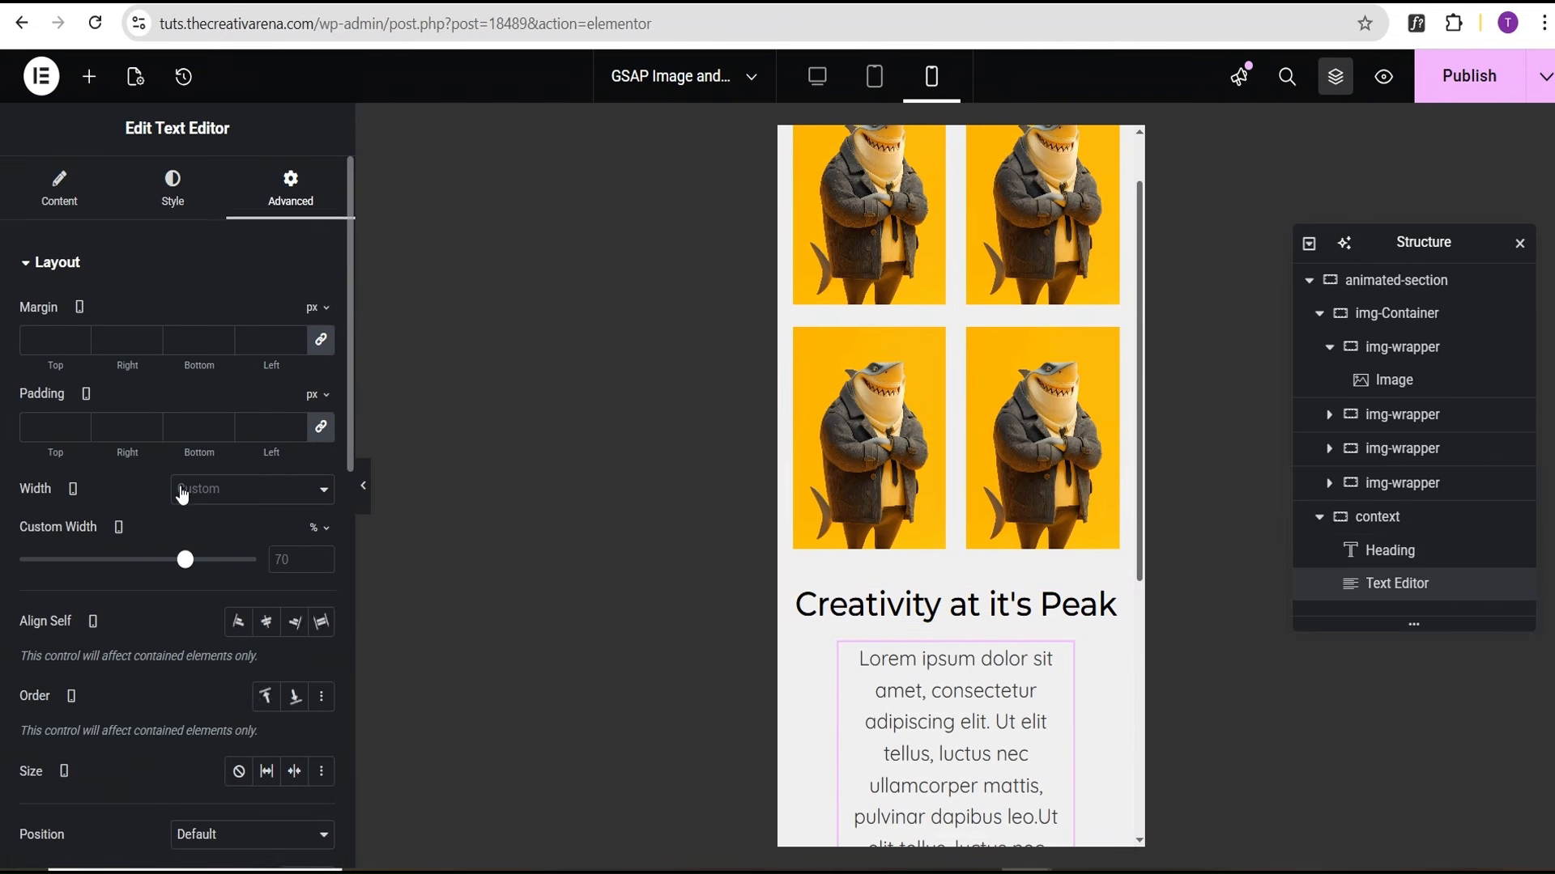
left_click_drag(188, 569, 308, 592)
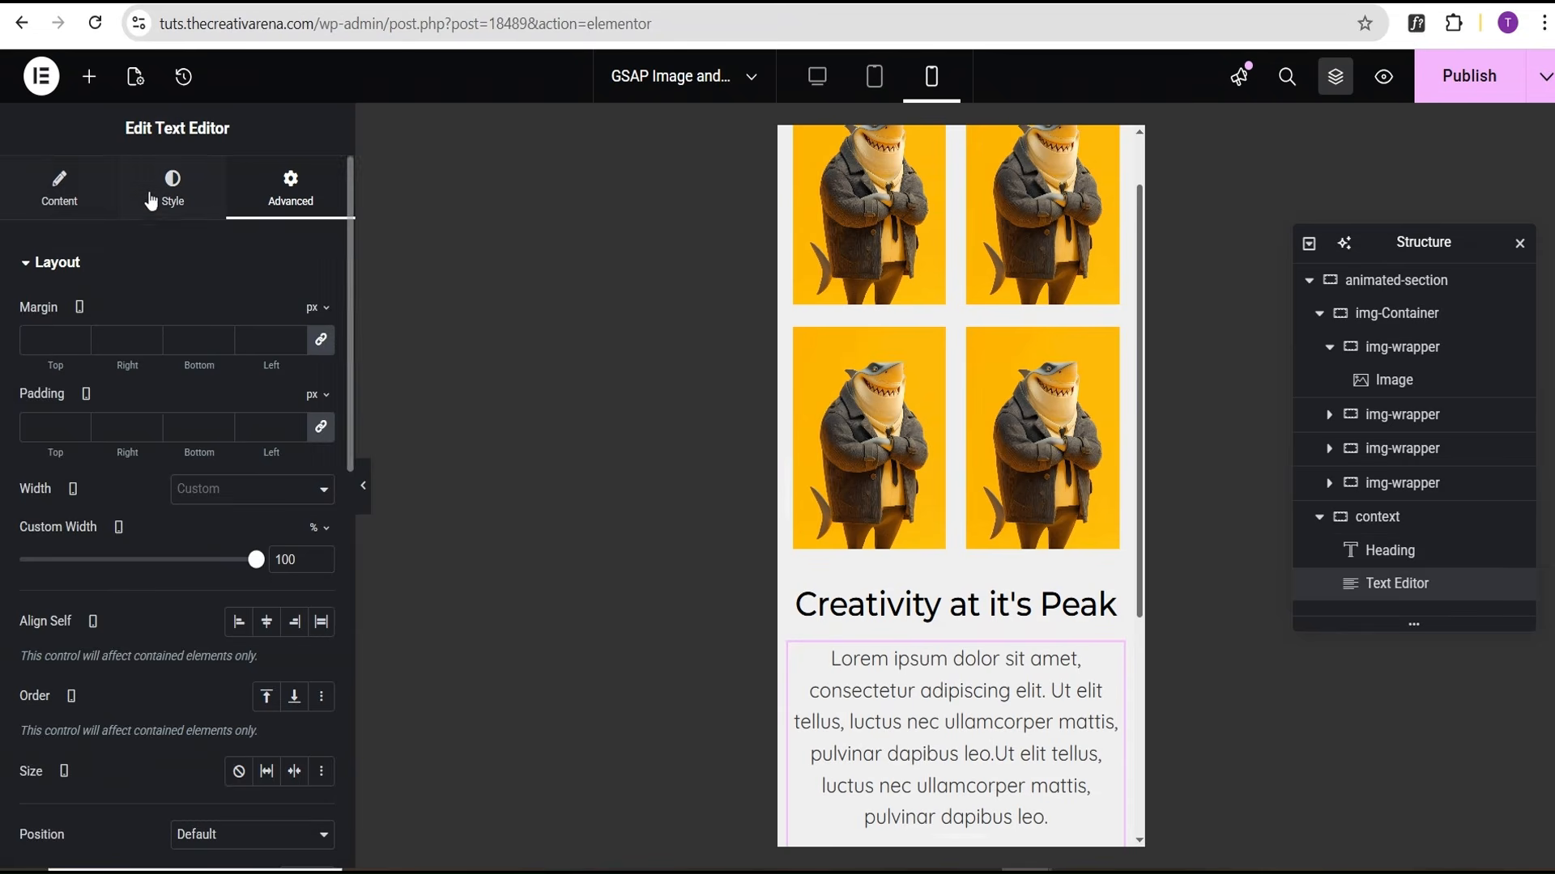
left_click(172, 188)
left_click(319, 387)
left_click(283, 553)
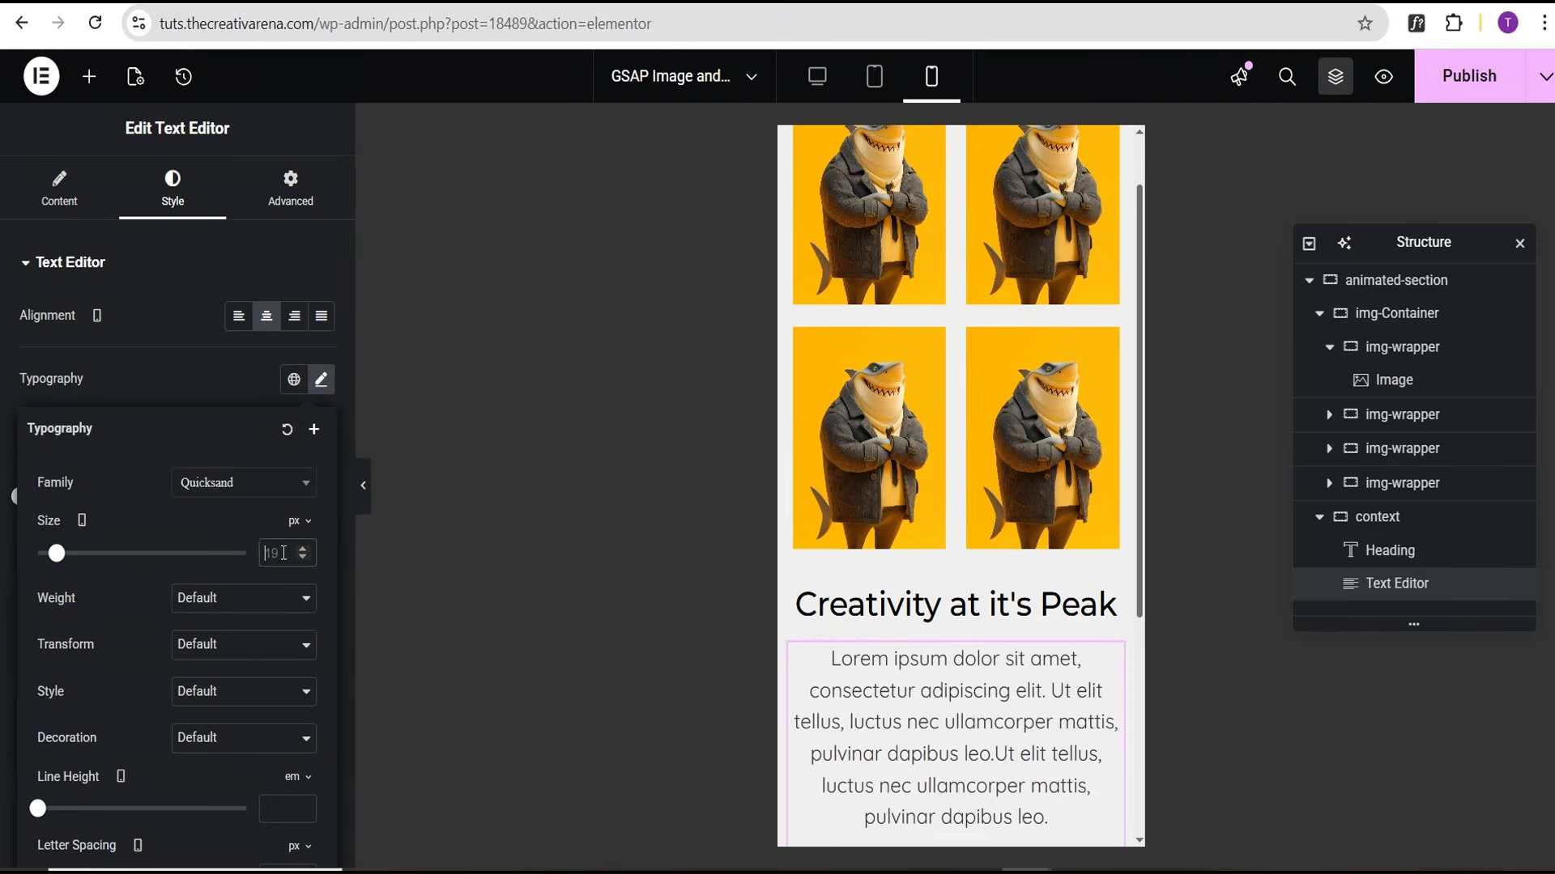
type("17")
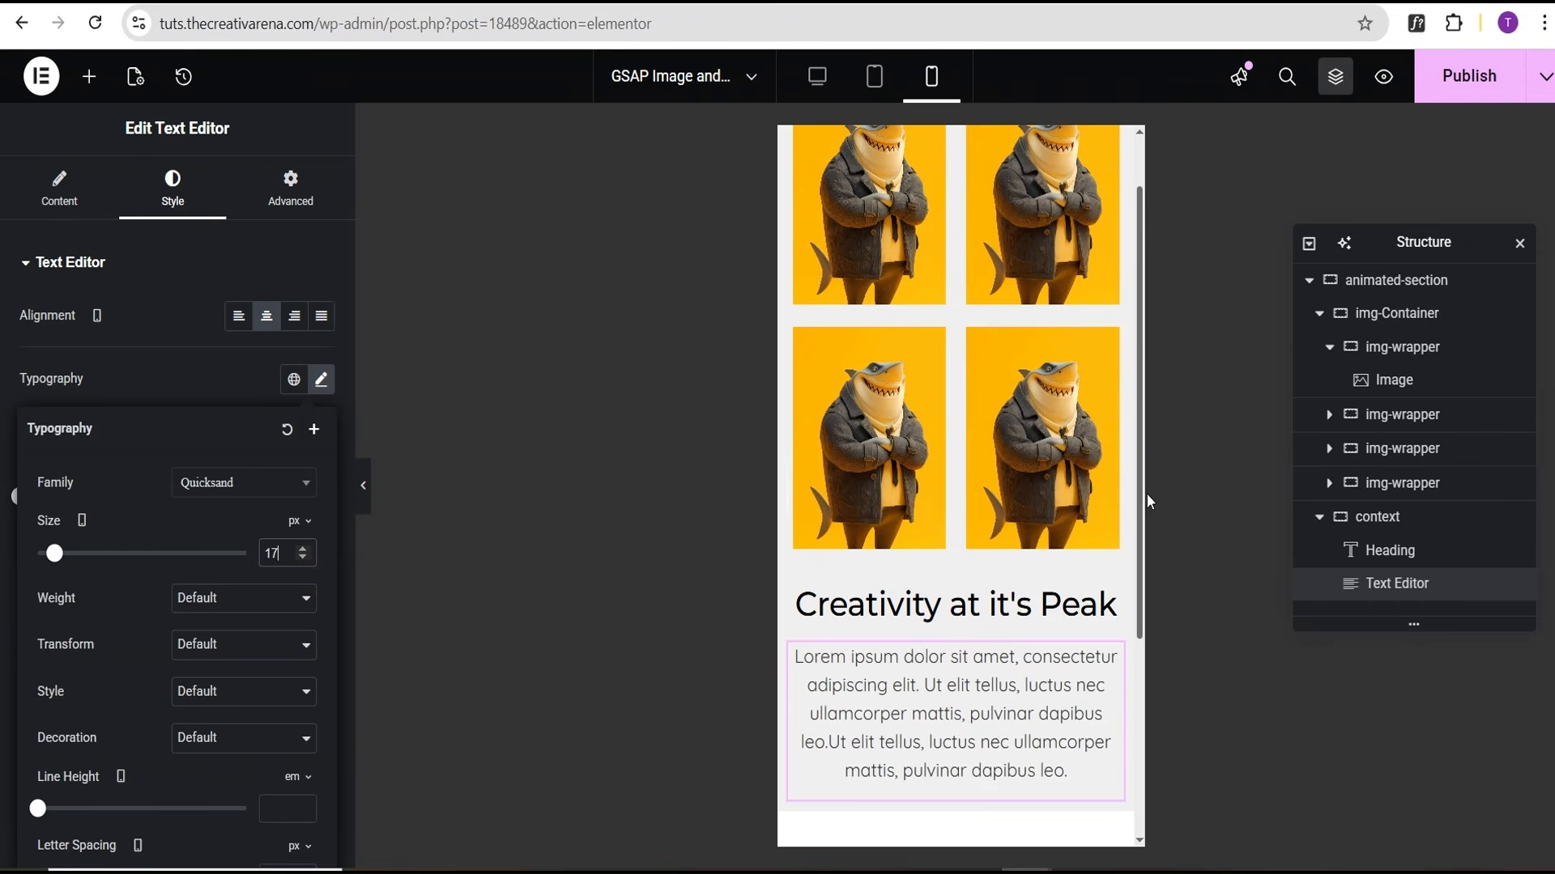
scroll(1113, 476, "up", 1)
scroll(1107, 476, "down", 1)
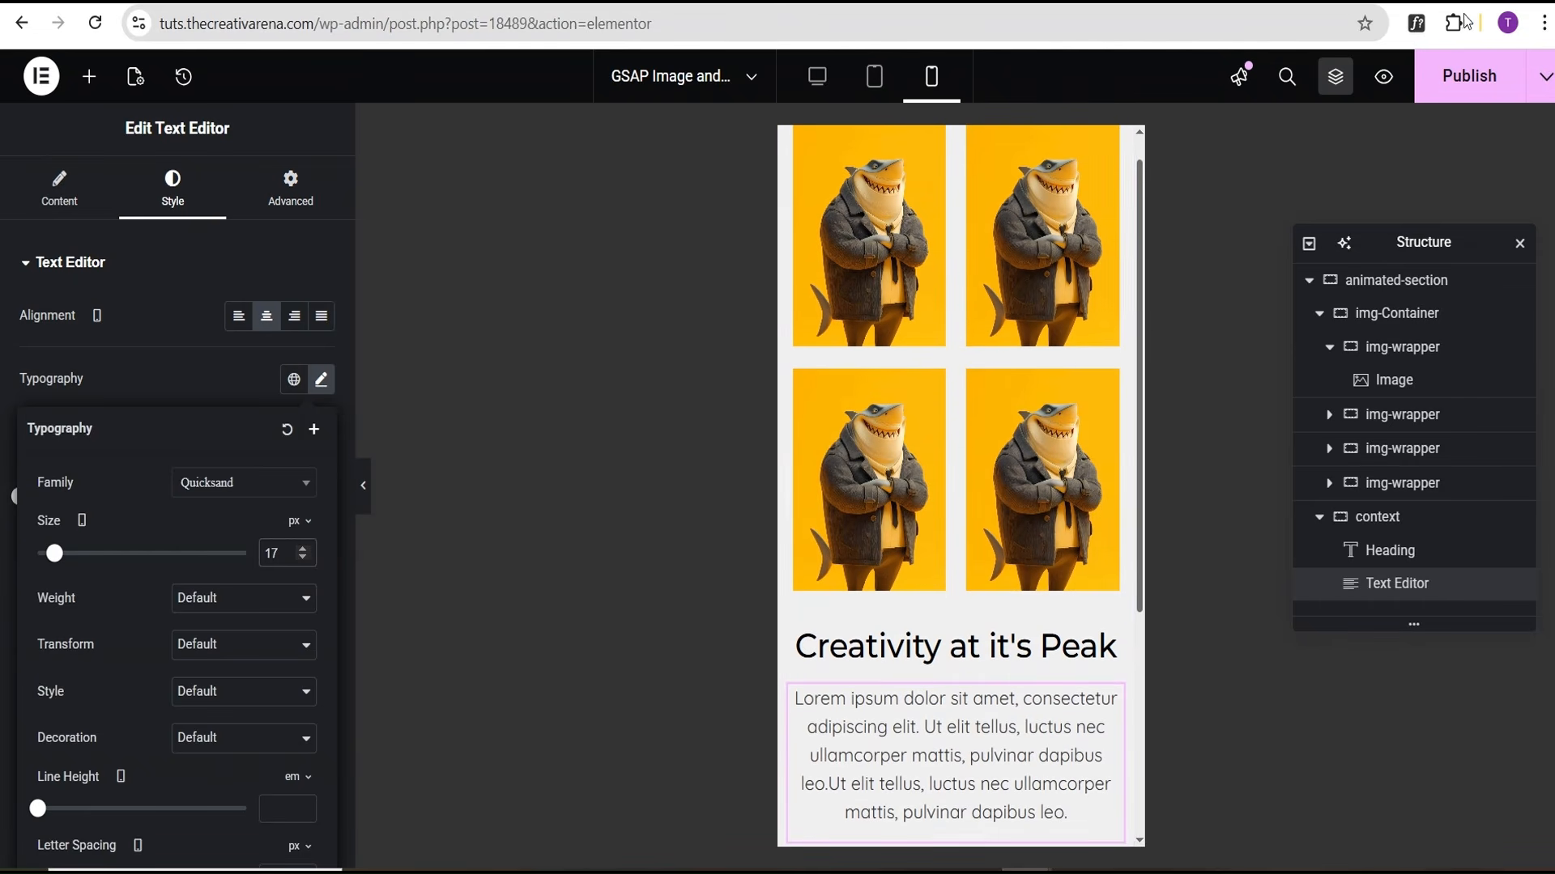
Return to the desktop view and examine the full-width layout of the images, heading and paragraph
left_click(820, 87)
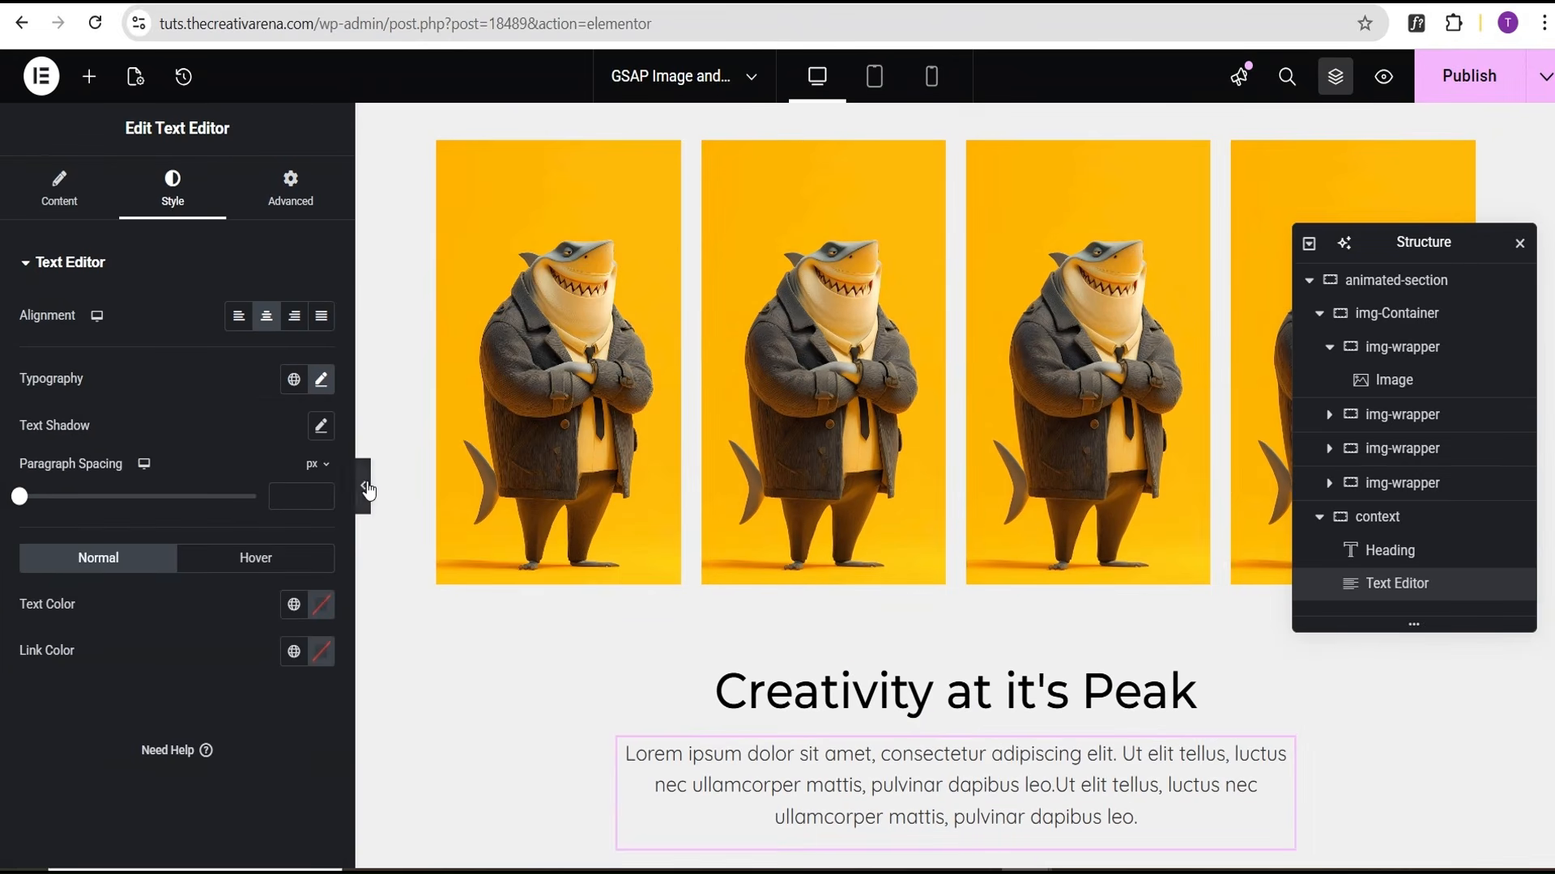
left_click(364, 486)
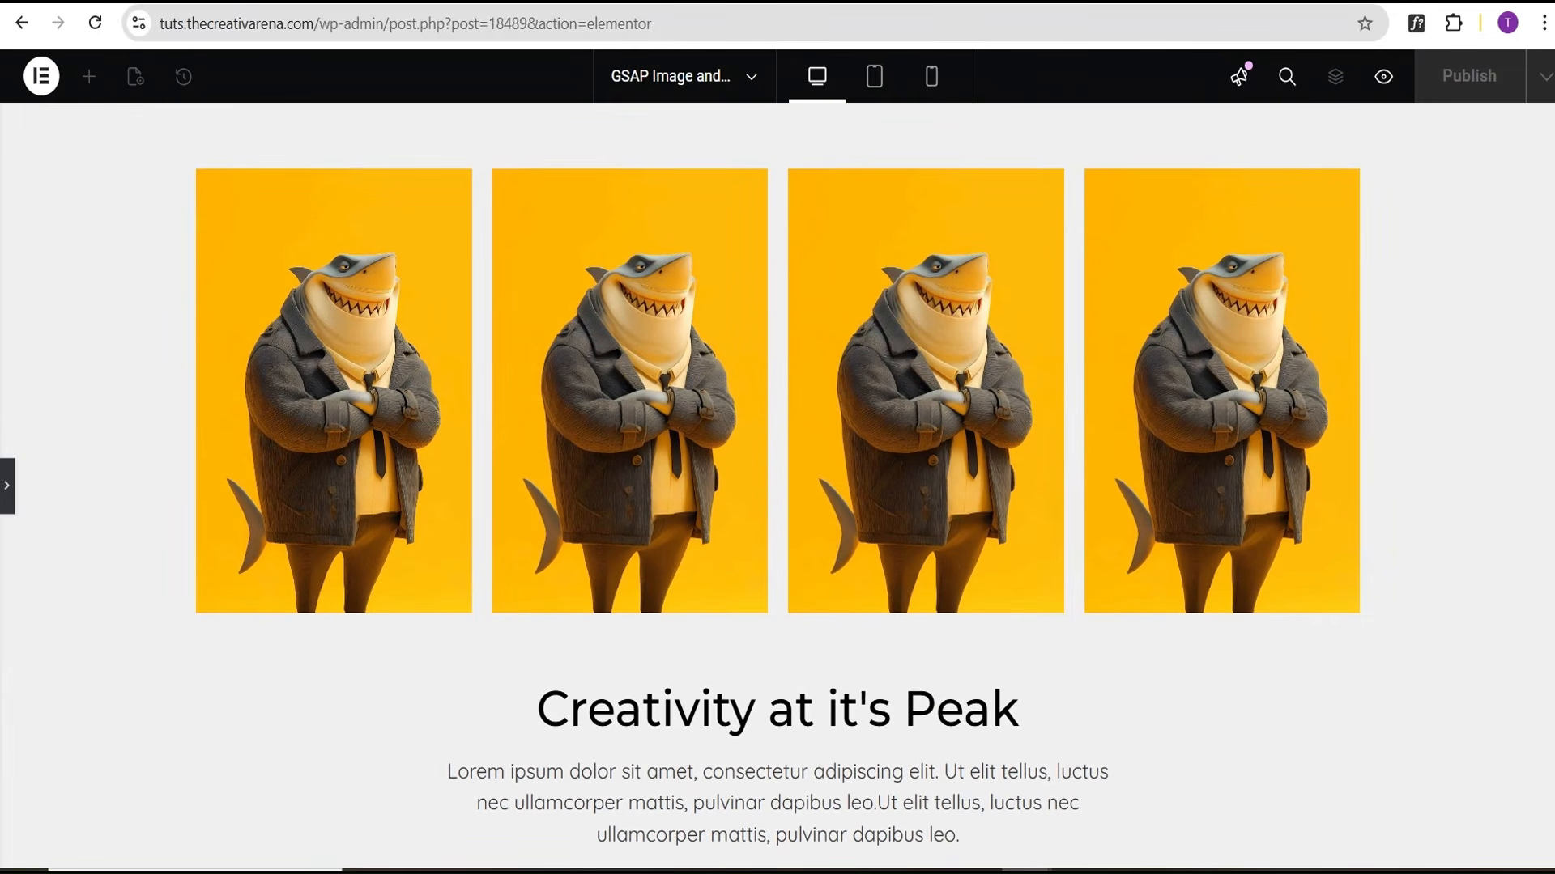
scroll(209, 390, "down", 1)
left_click(11, 489)
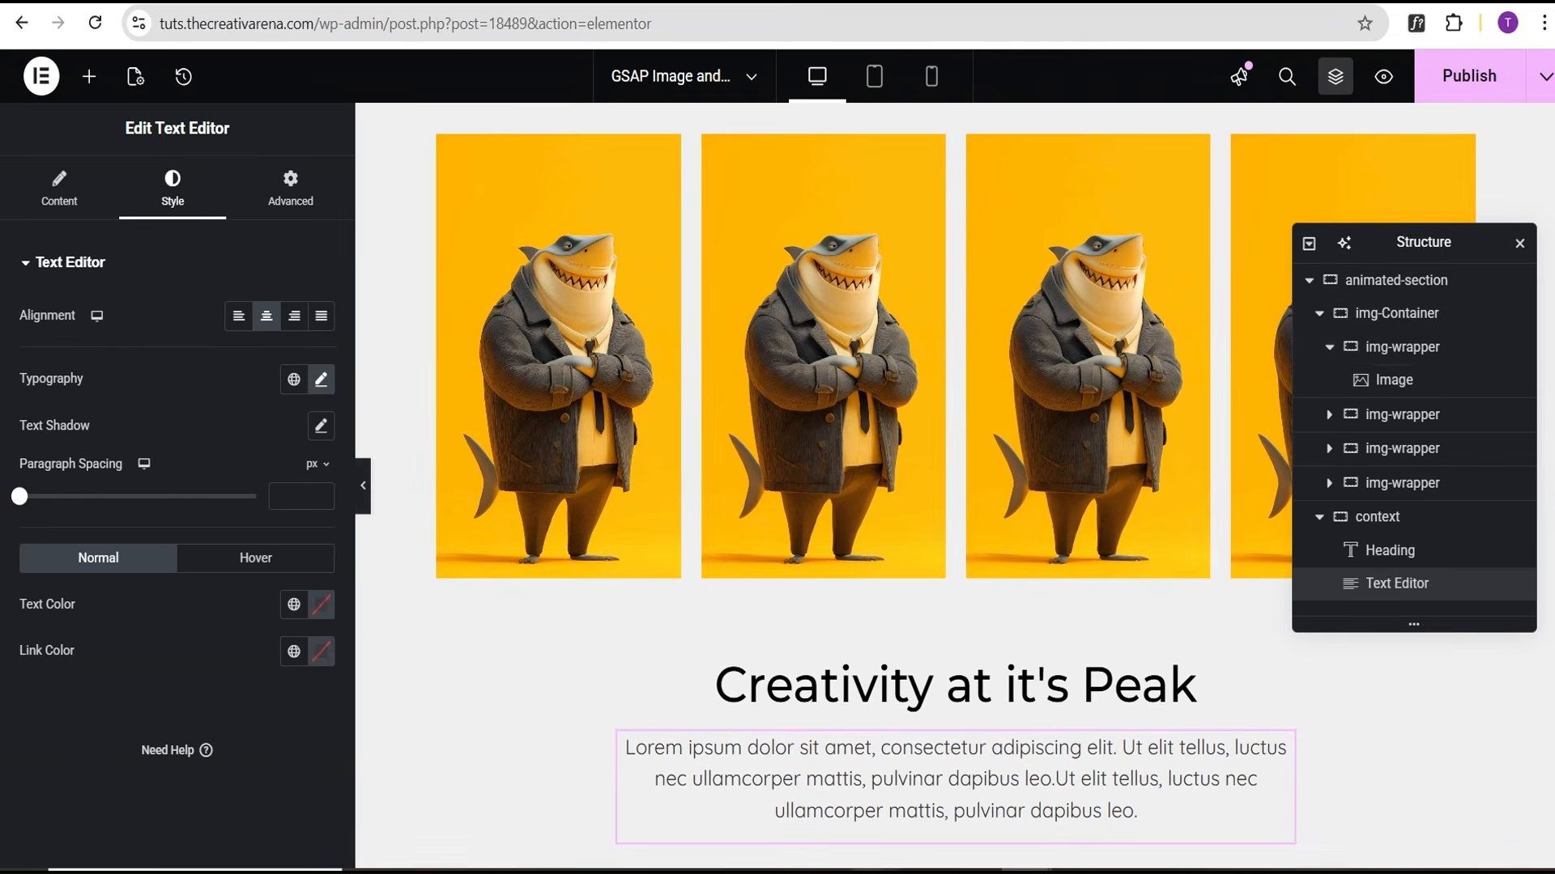
Copy the class name animated-section from the VS Code snippet and assign it as the outer container's CSS class
left_click(875, 872)
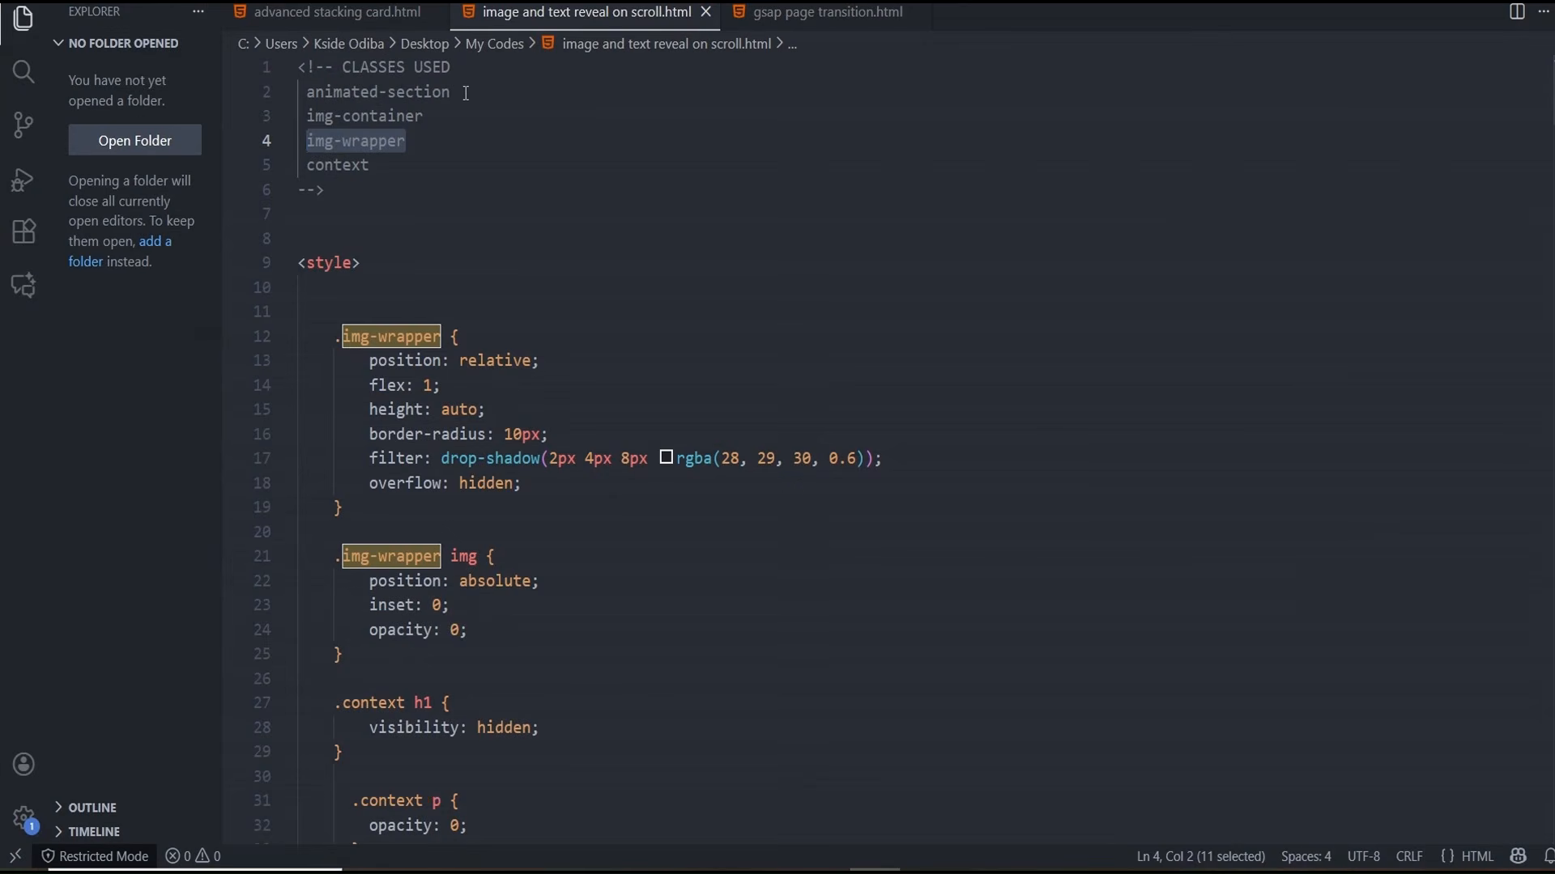
left_click_drag(466, 92, 310, 95)
key("ctrl+c")
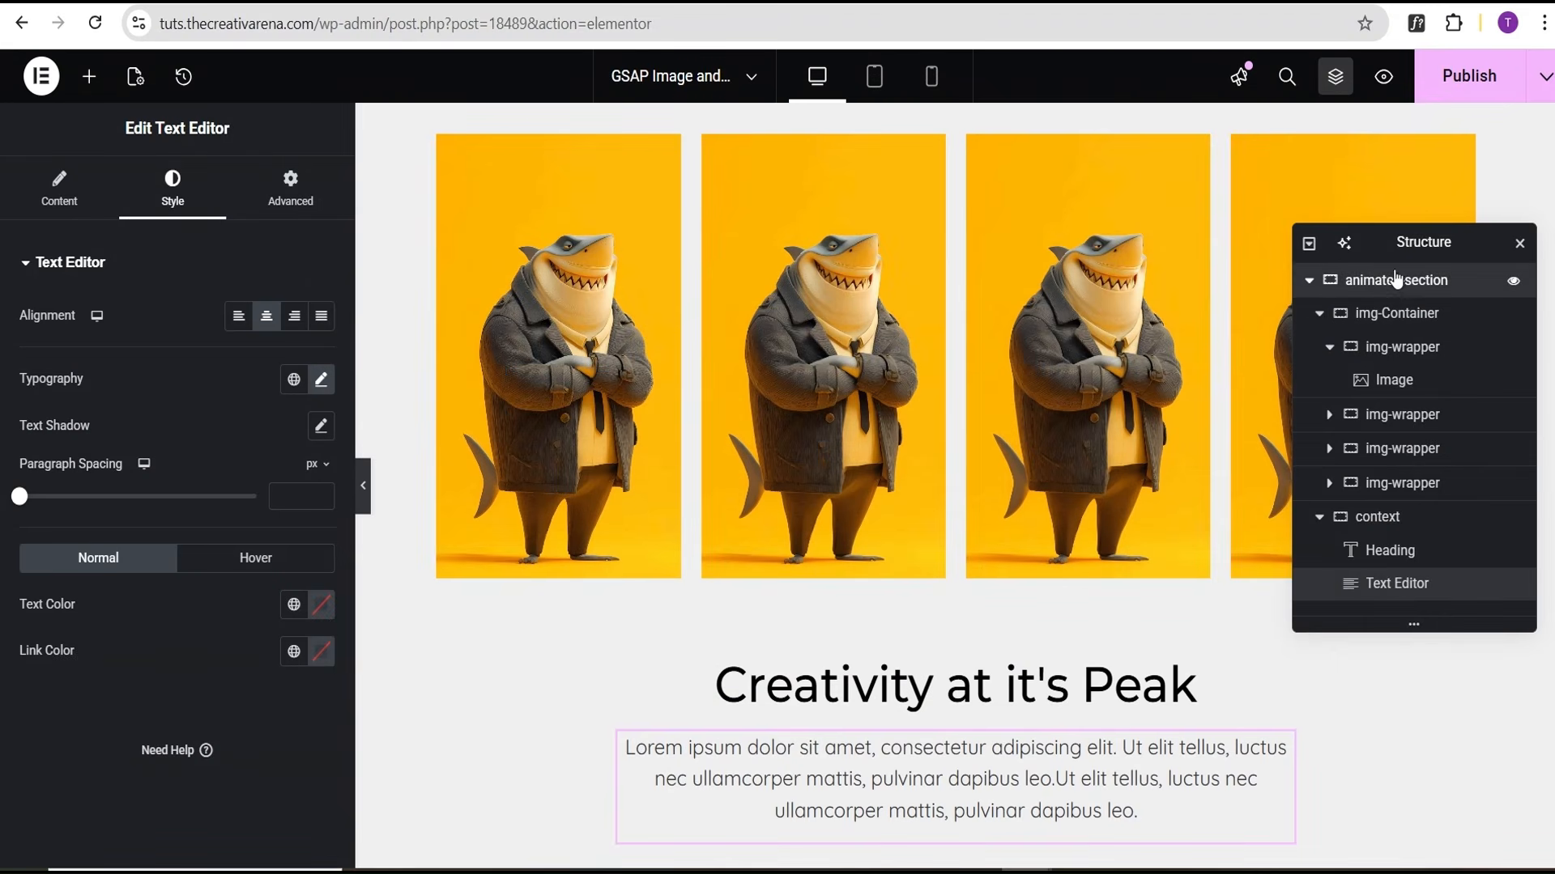
left_click(1479, 290)
scroll(167, 740, "down", 3)
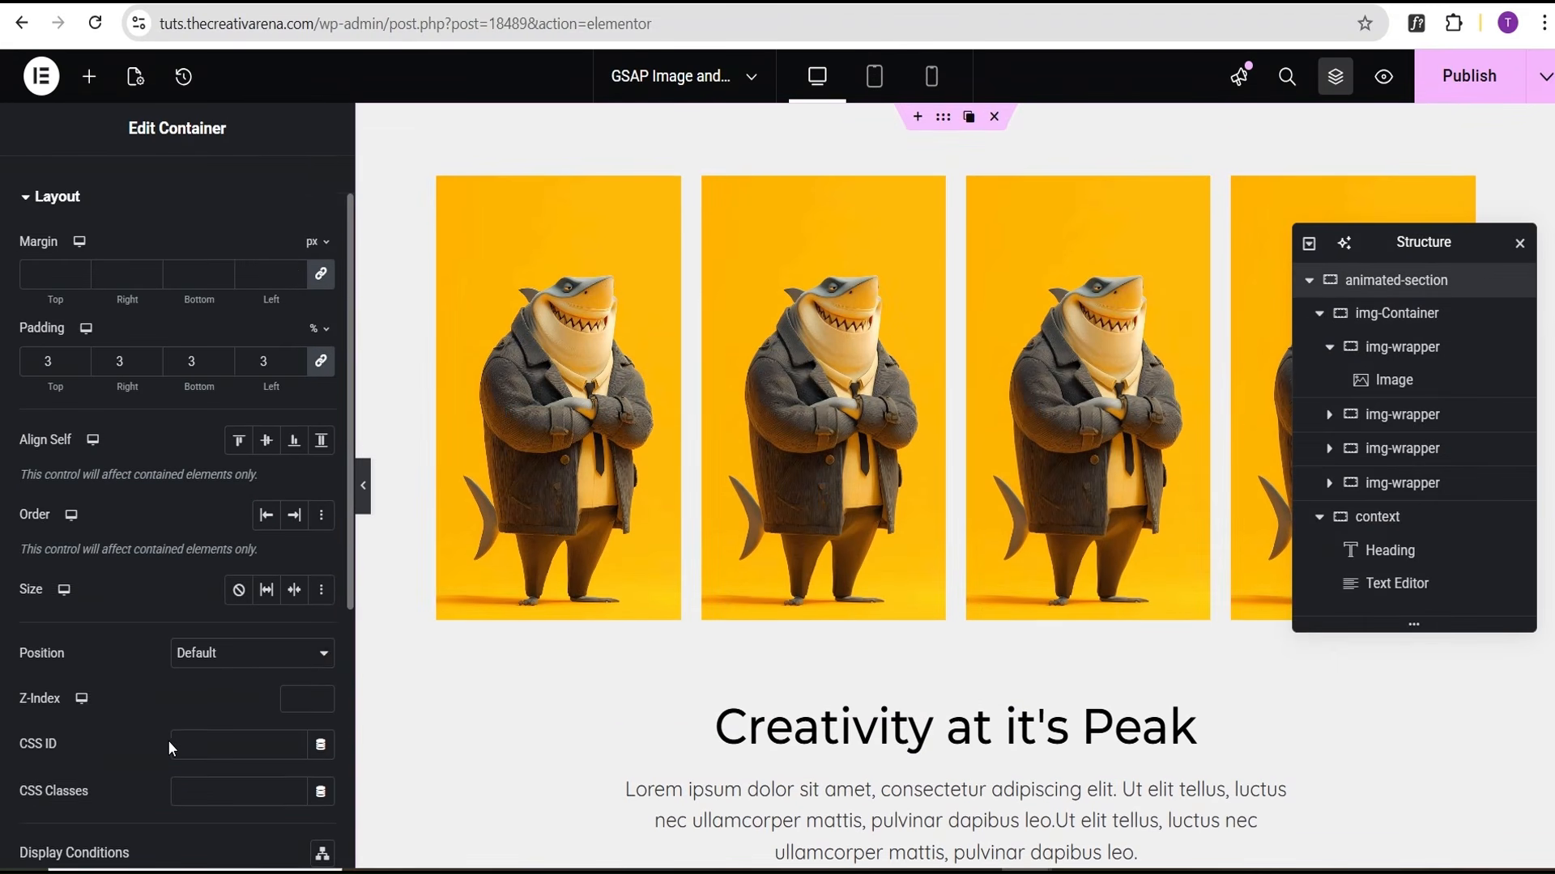
left_click(196, 691)
key("ctrl+v")
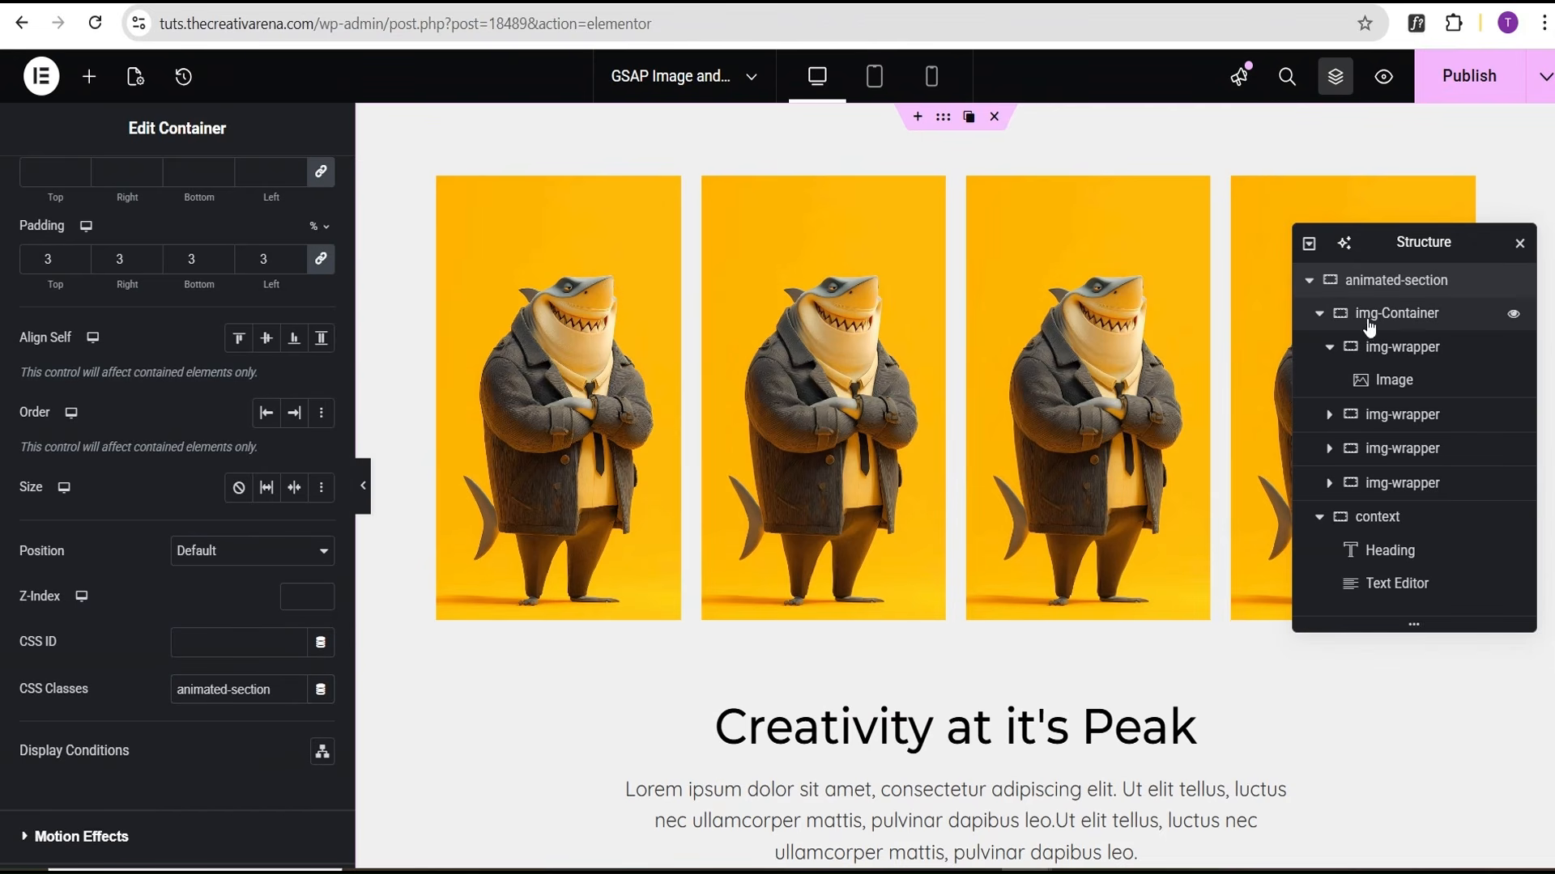
Copy the class name img-container from the VS Code snippet and assign it as the image container's CSS class
left_click(1401, 323)
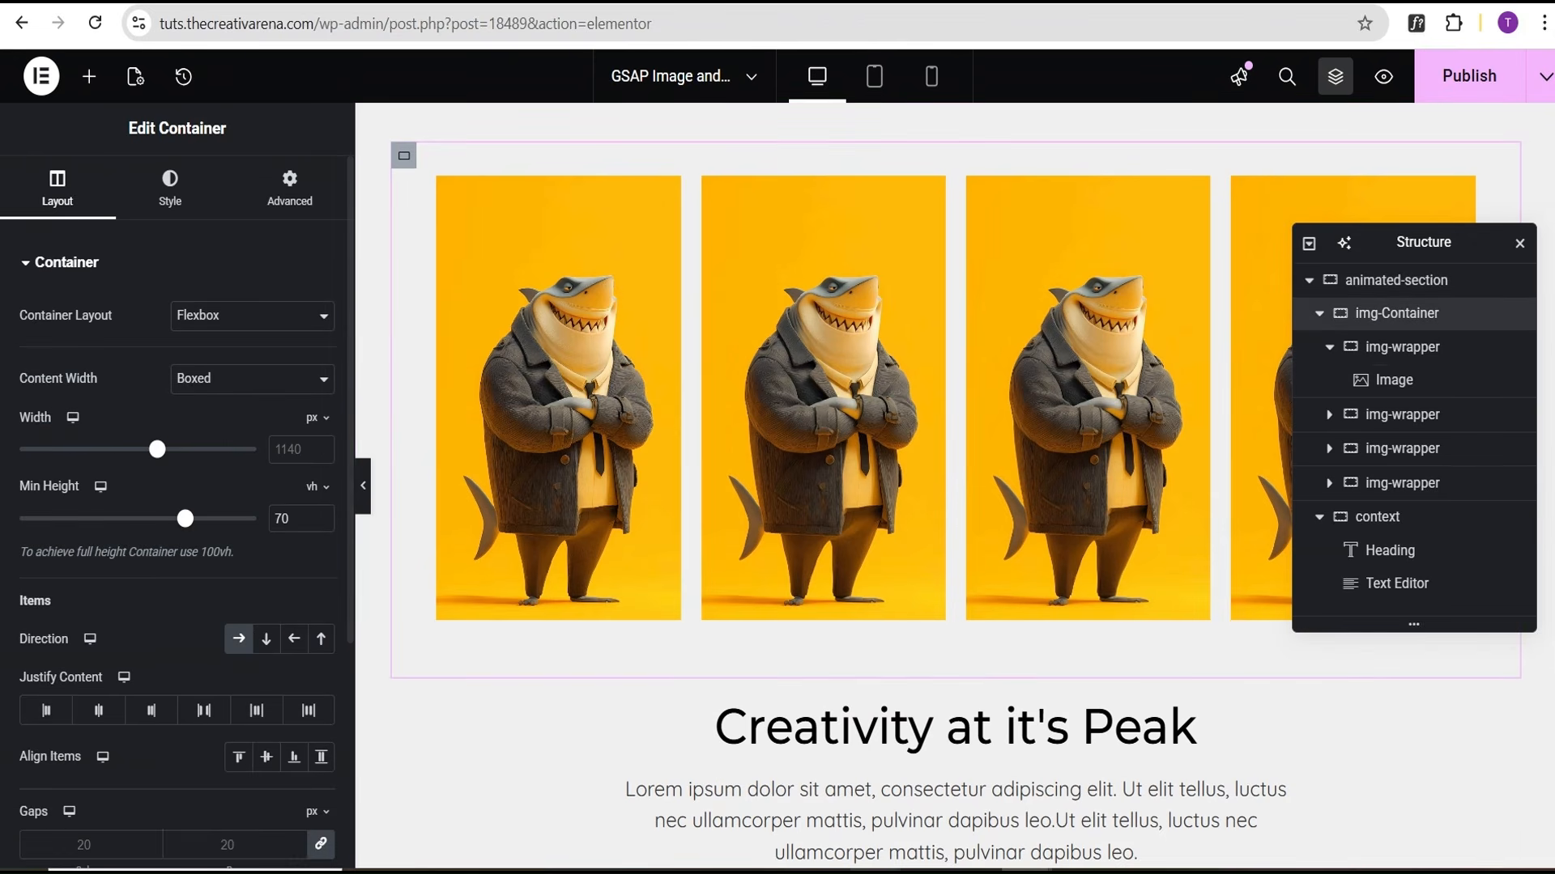
key("alt+Tab")
left_click_drag(439, 118, 307, 117)
key("ctrl+c")
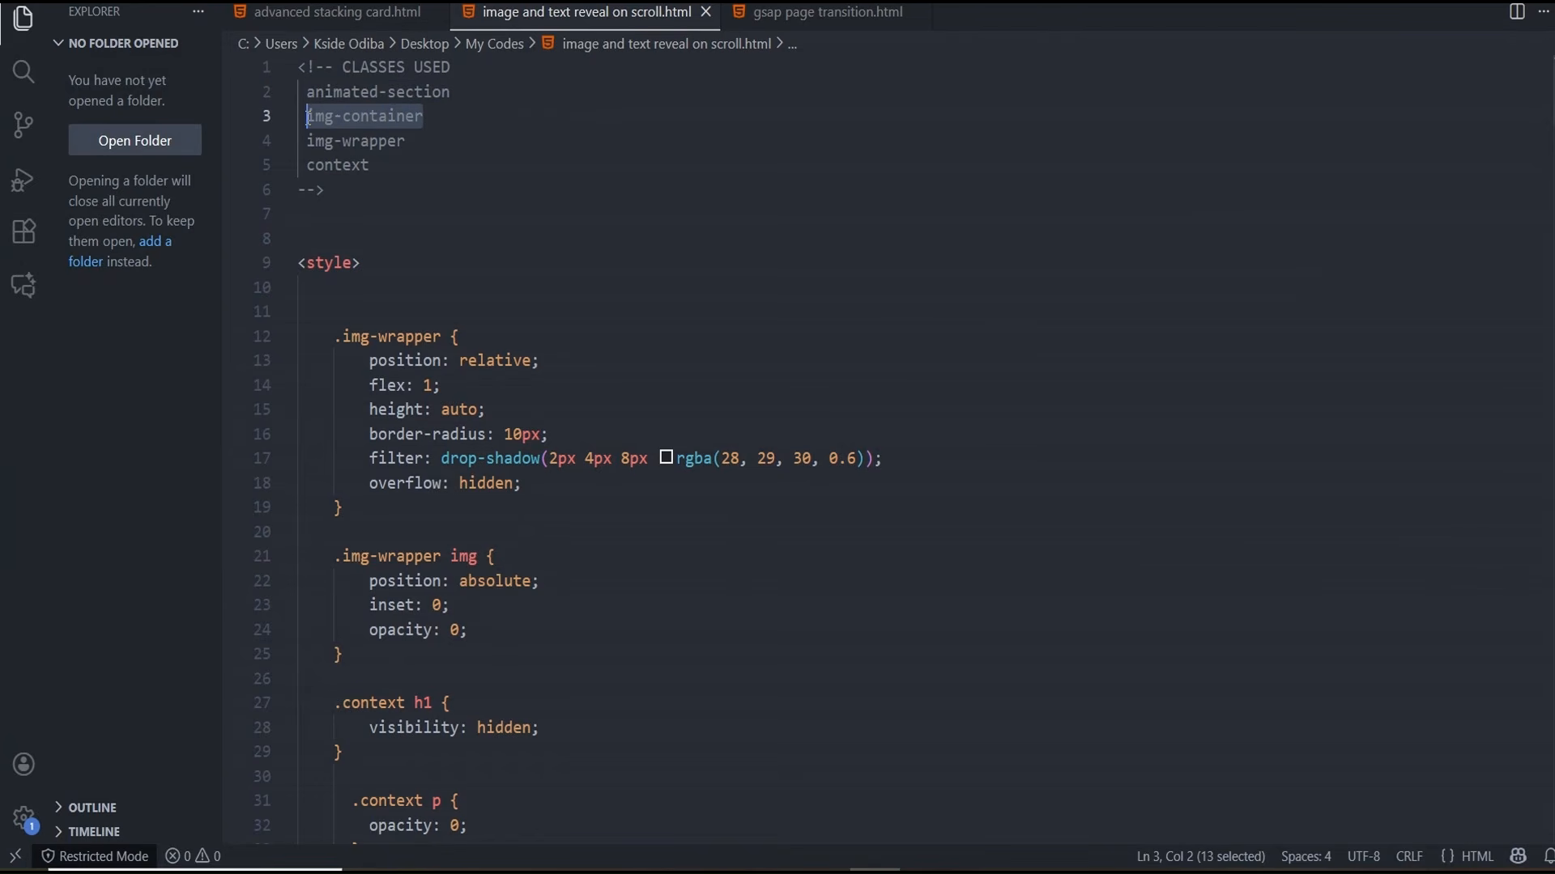
key("alt+Tab")
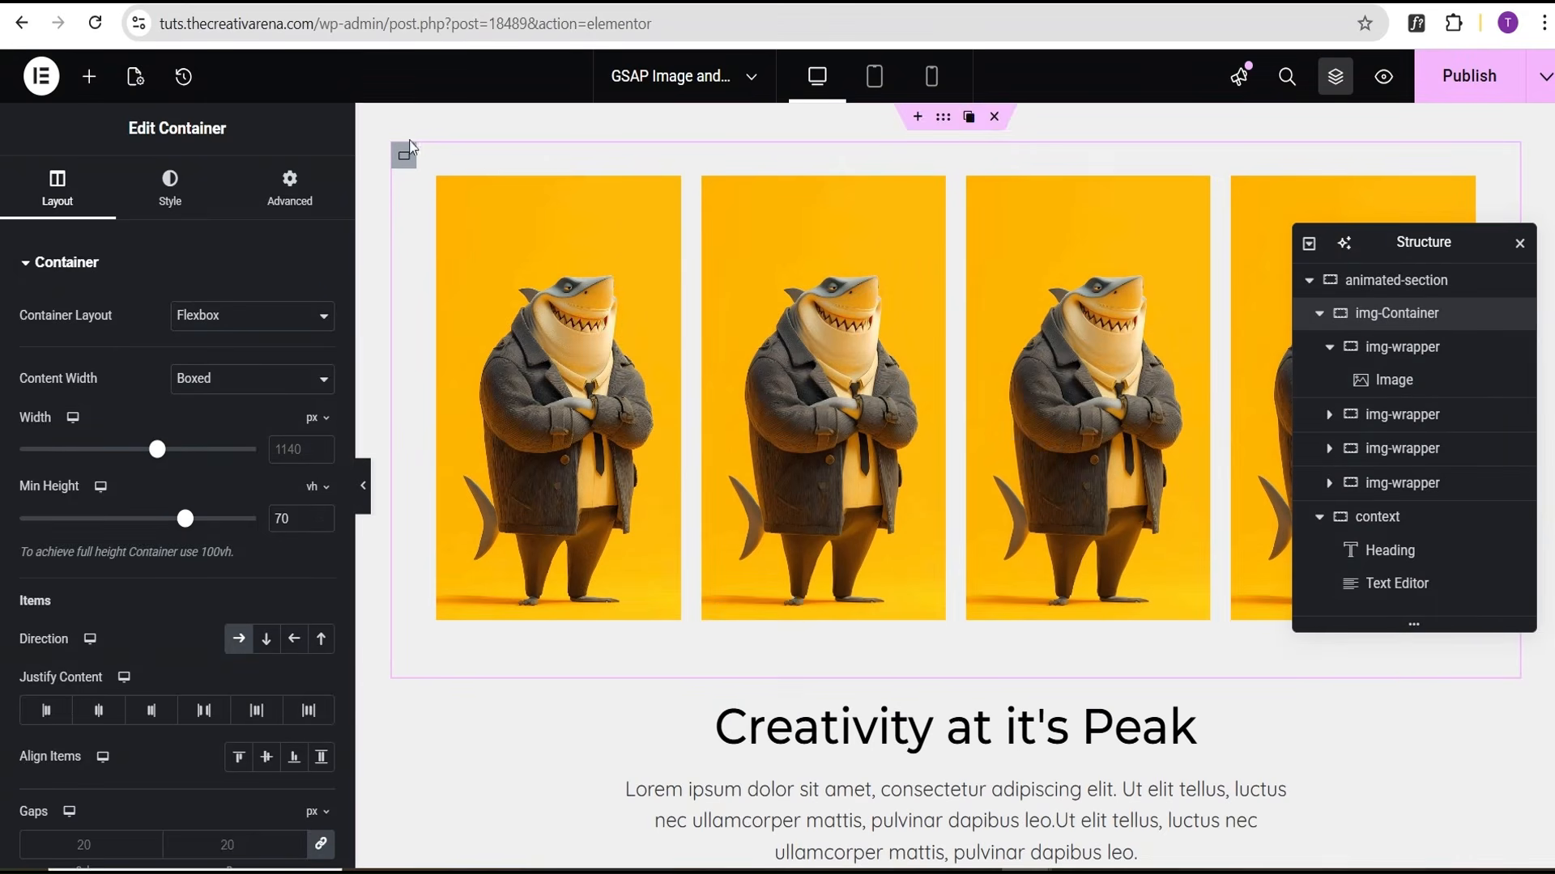
left_click(292, 197)
scroll(242, 559, "down", 3)
left_click(217, 558)
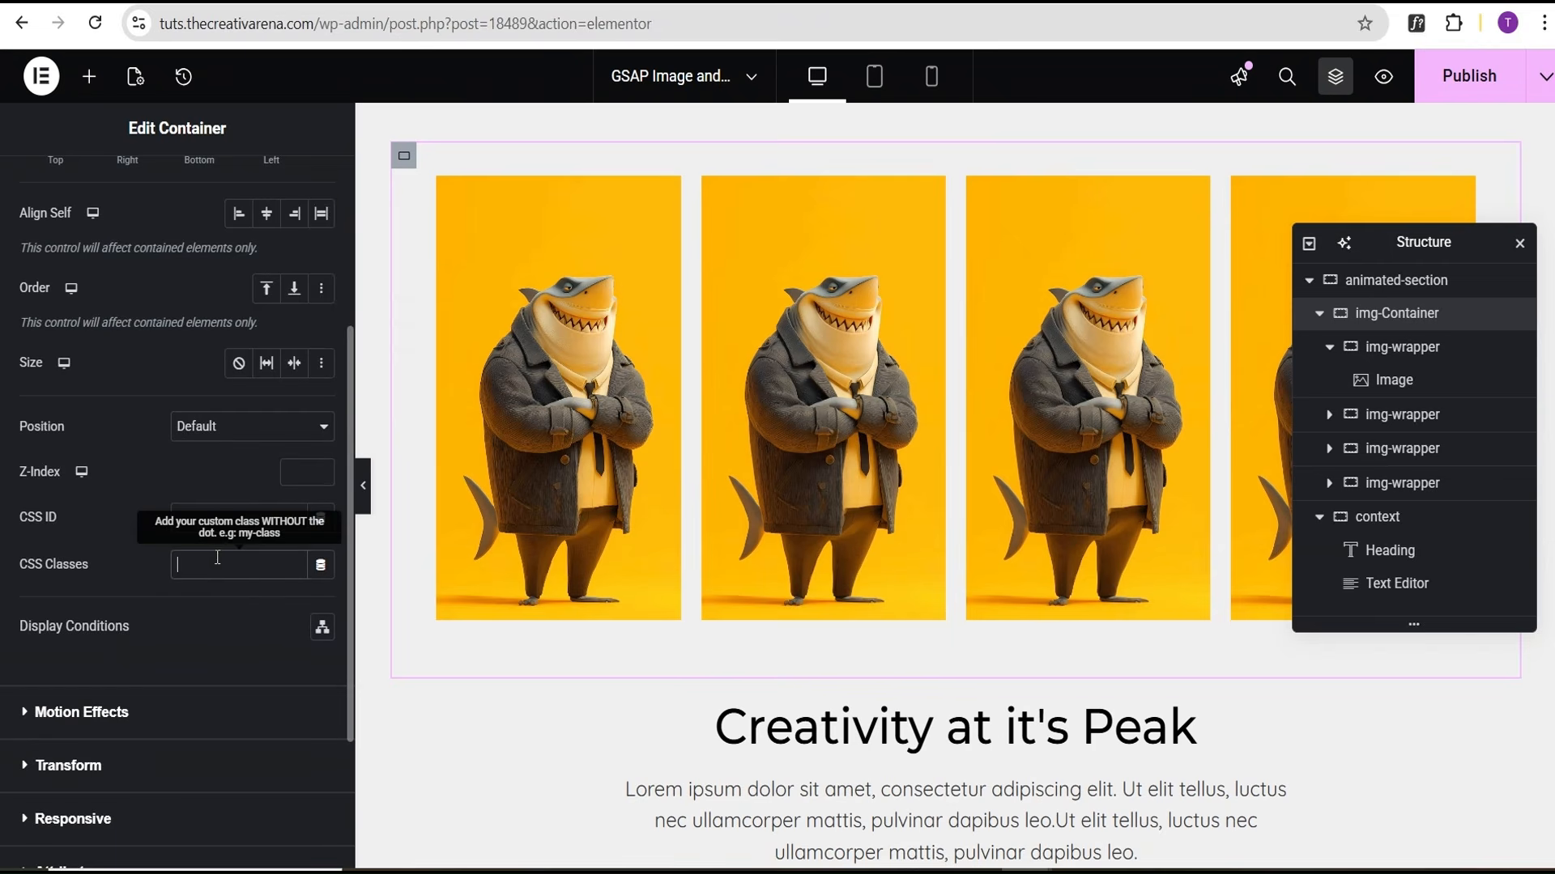
key("ctrl+v")
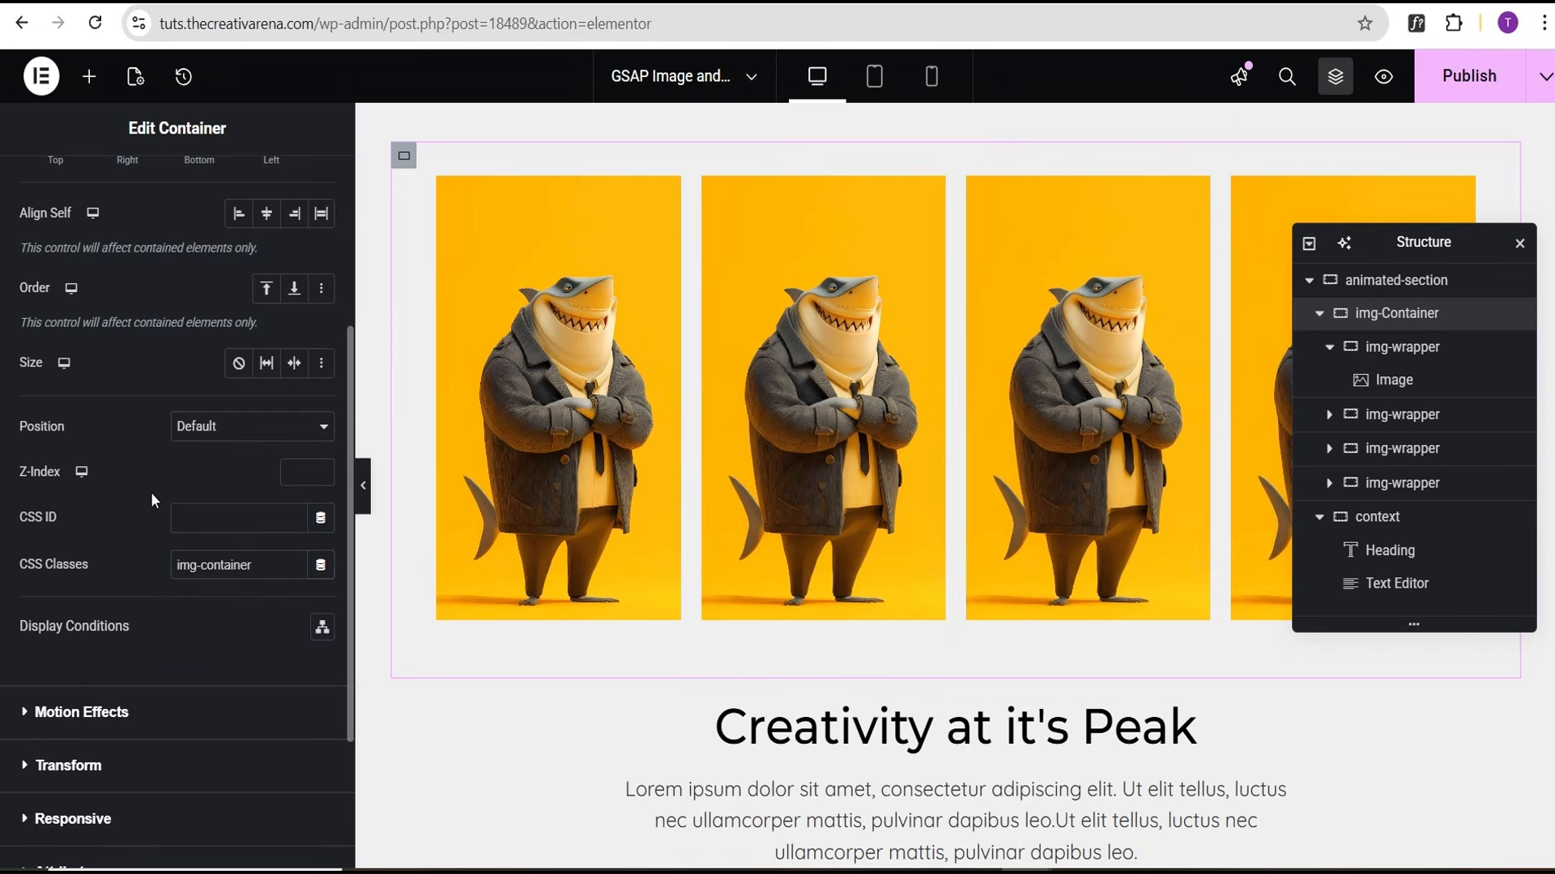
Copy the class name context from the VS Code snippet and assign it as the context container's CSS class
left_click(1376, 348)
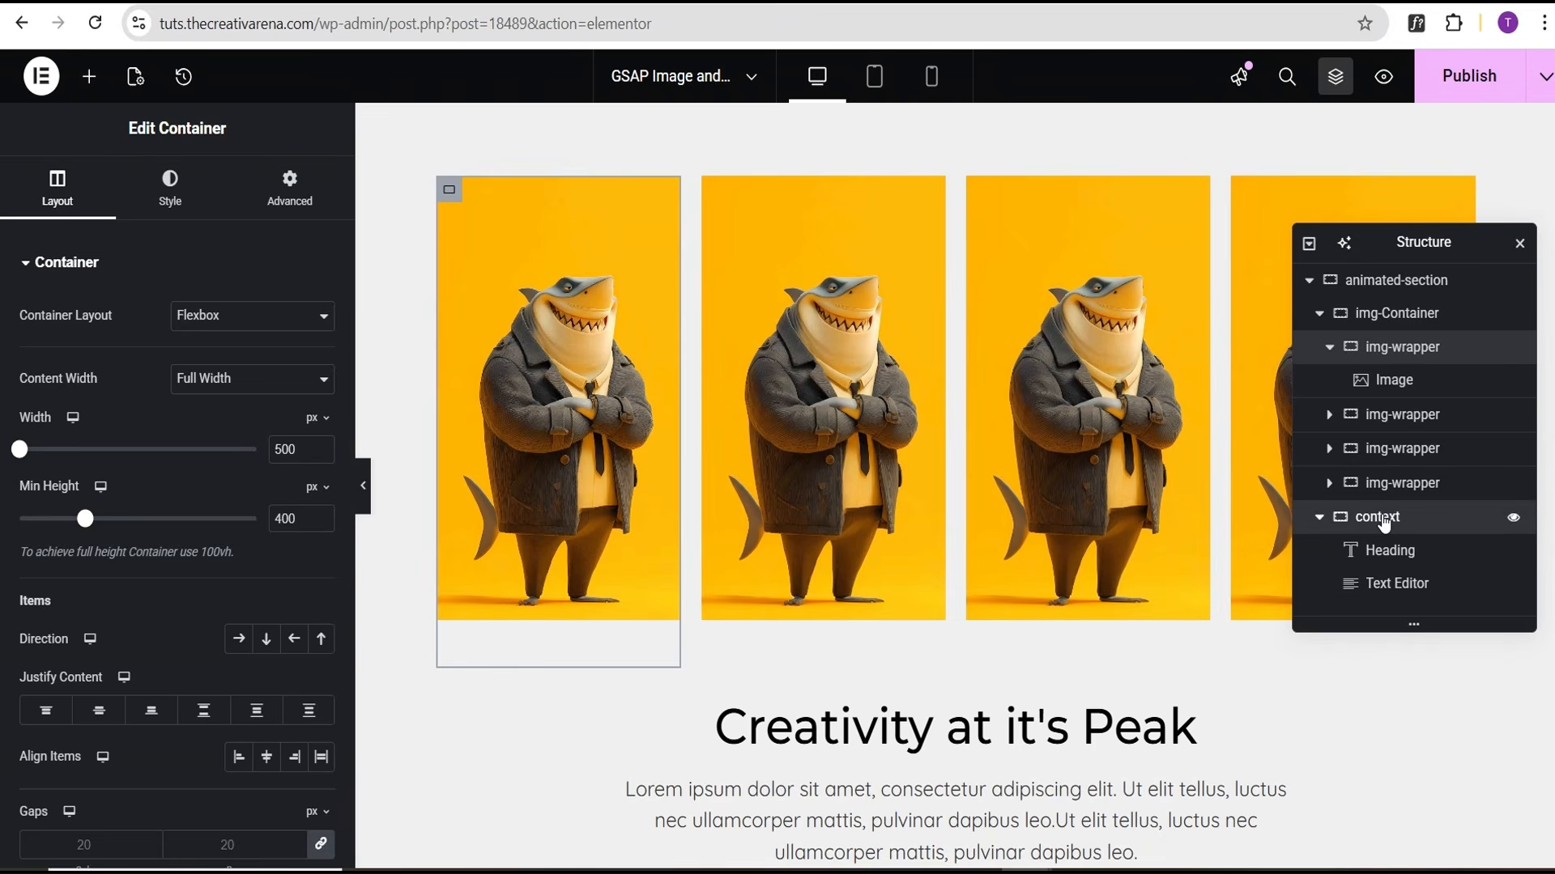
left_click(1348, 518)
left_click(297, 189)
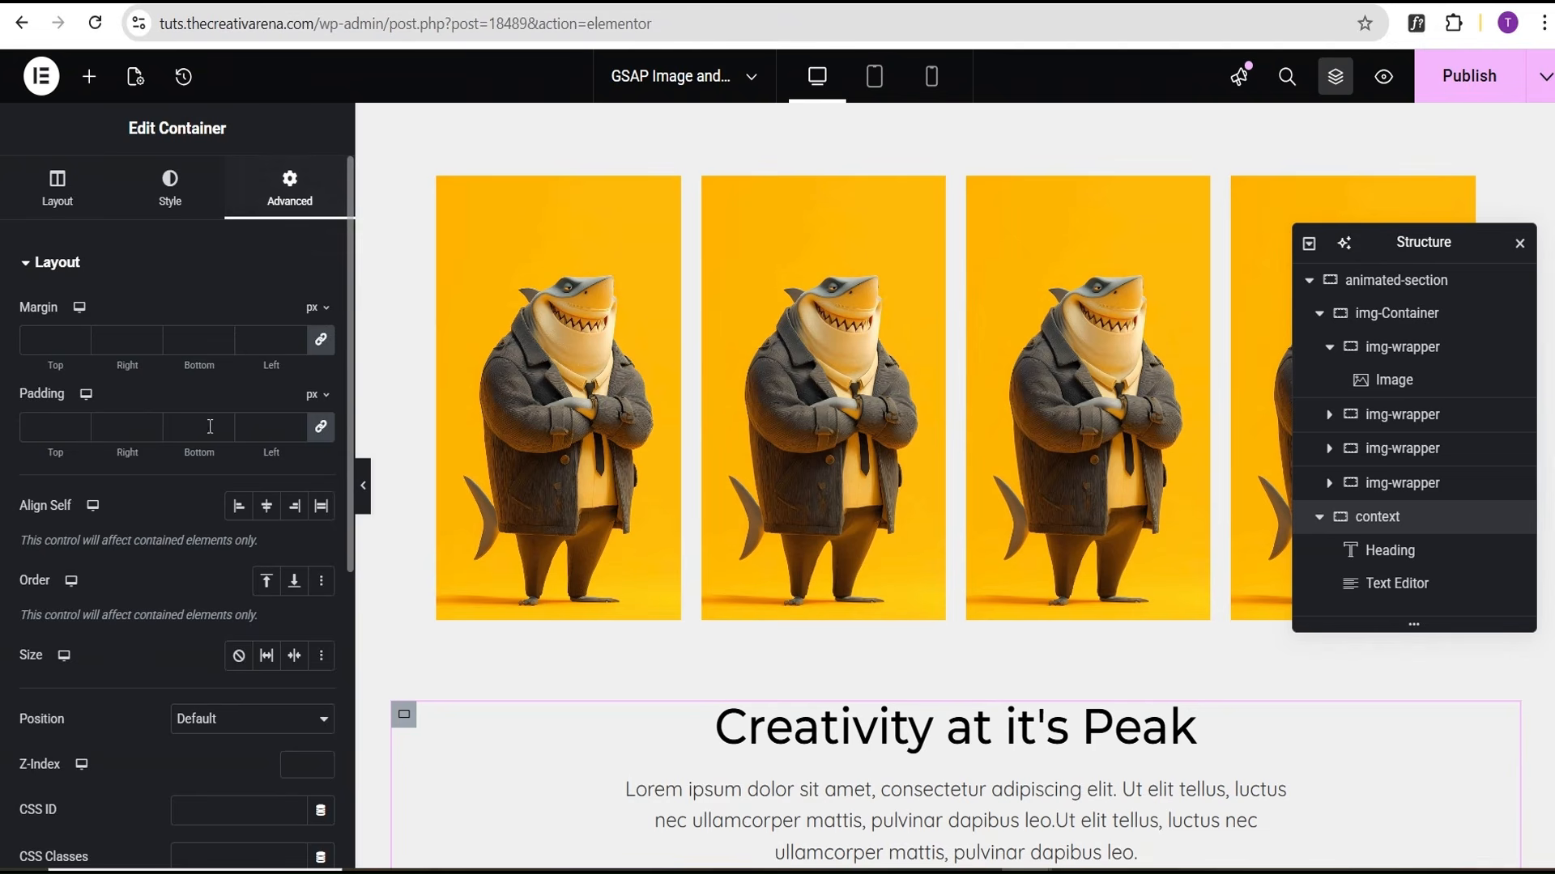
scroll(169, 696, "down", 2)
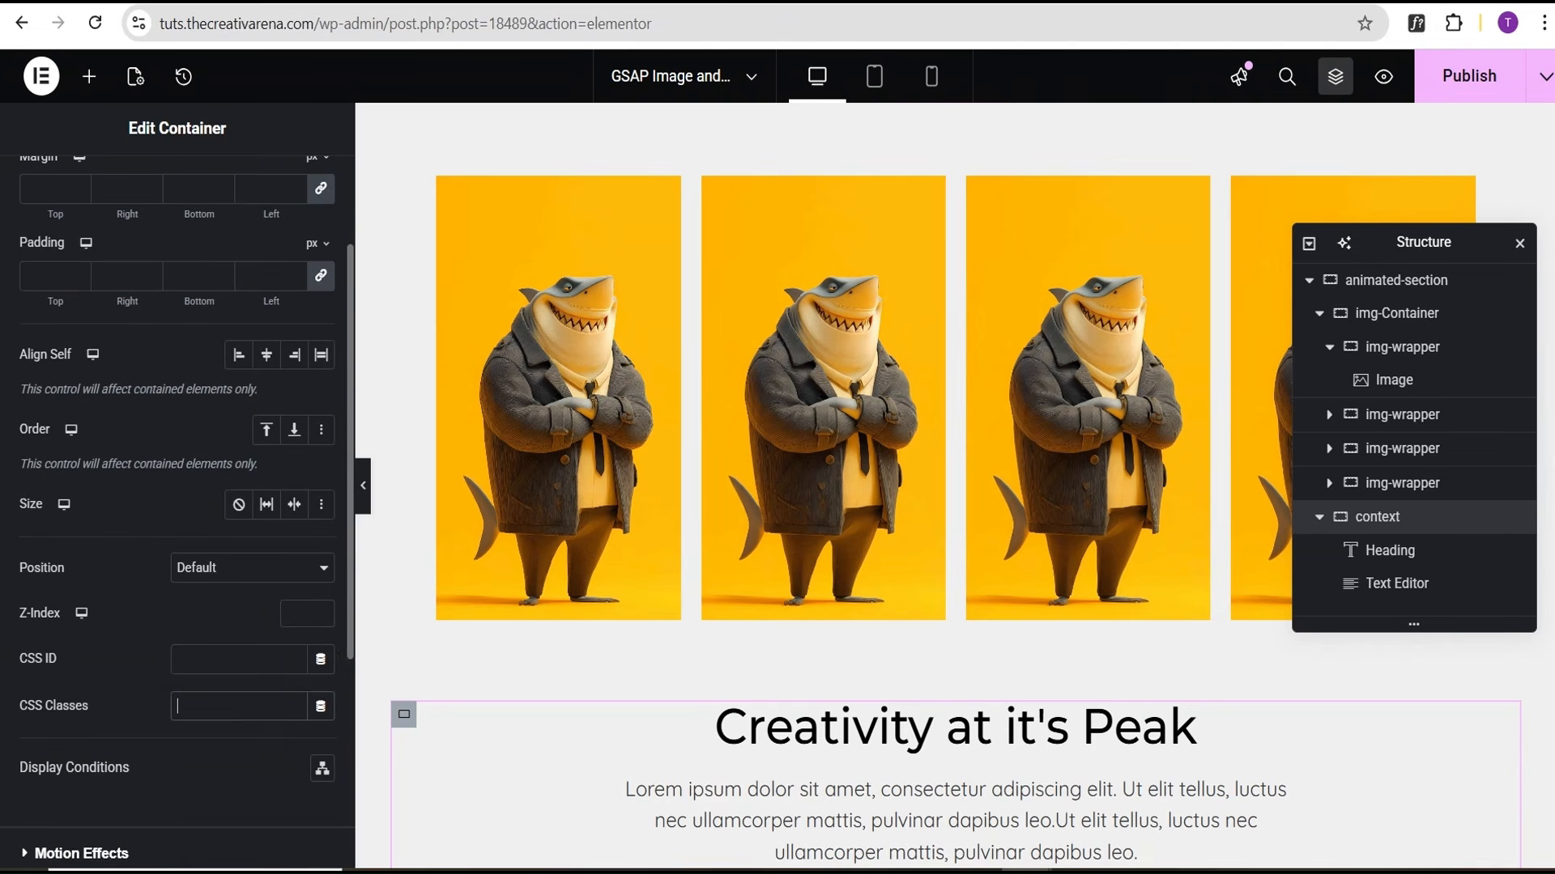
key("alt+Tab")
left_click_drag(388, 175, 309, 166)
key("ctrl+c")
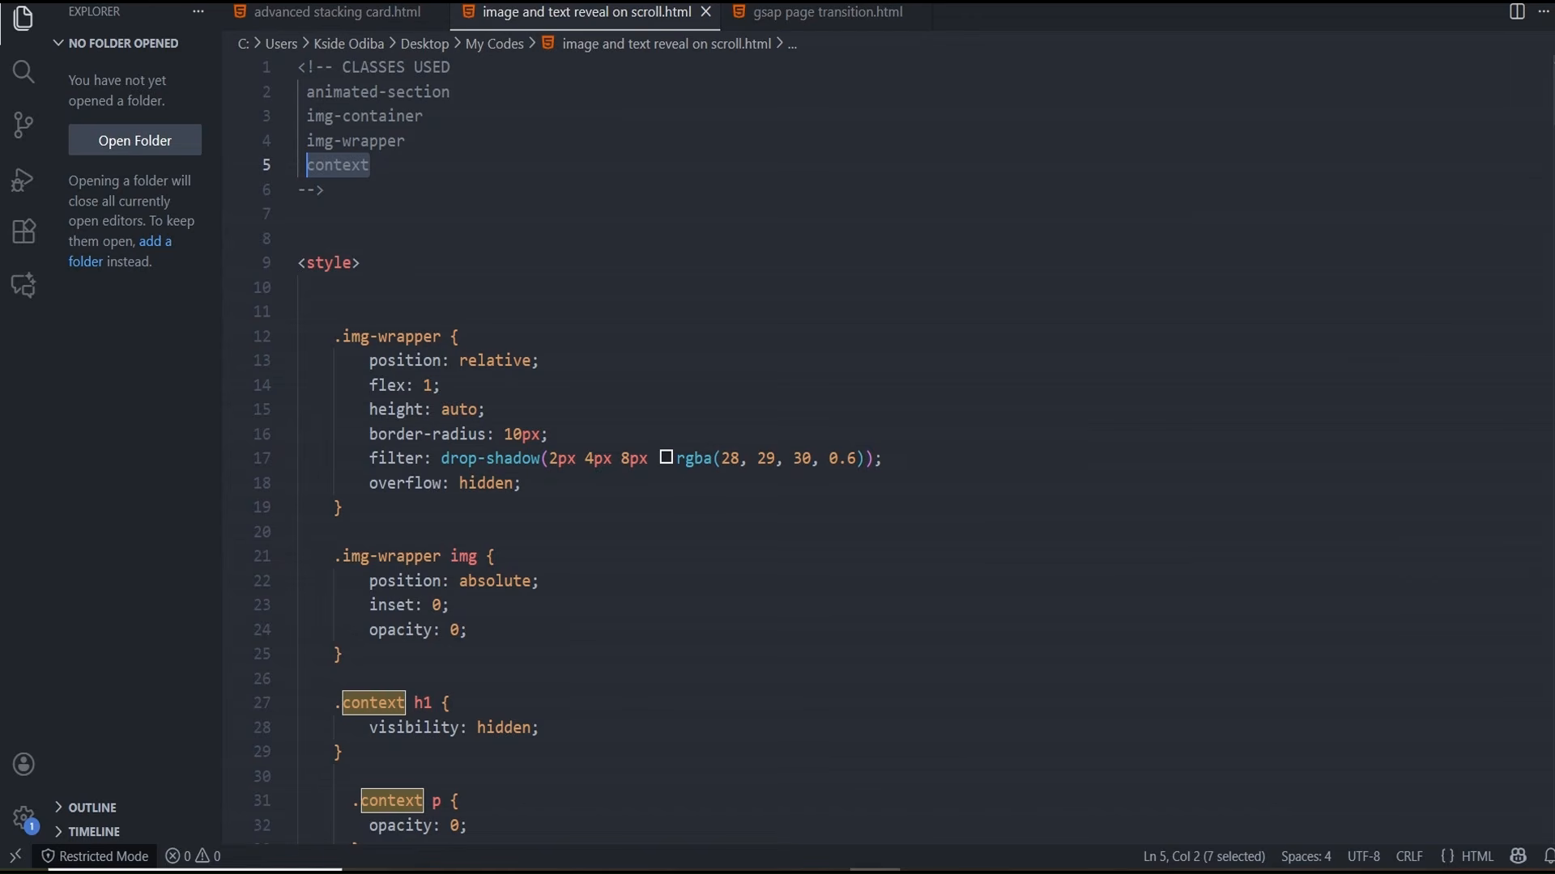
key("alt+Tab")
left_click(198, 706)
key("ctrl+v")
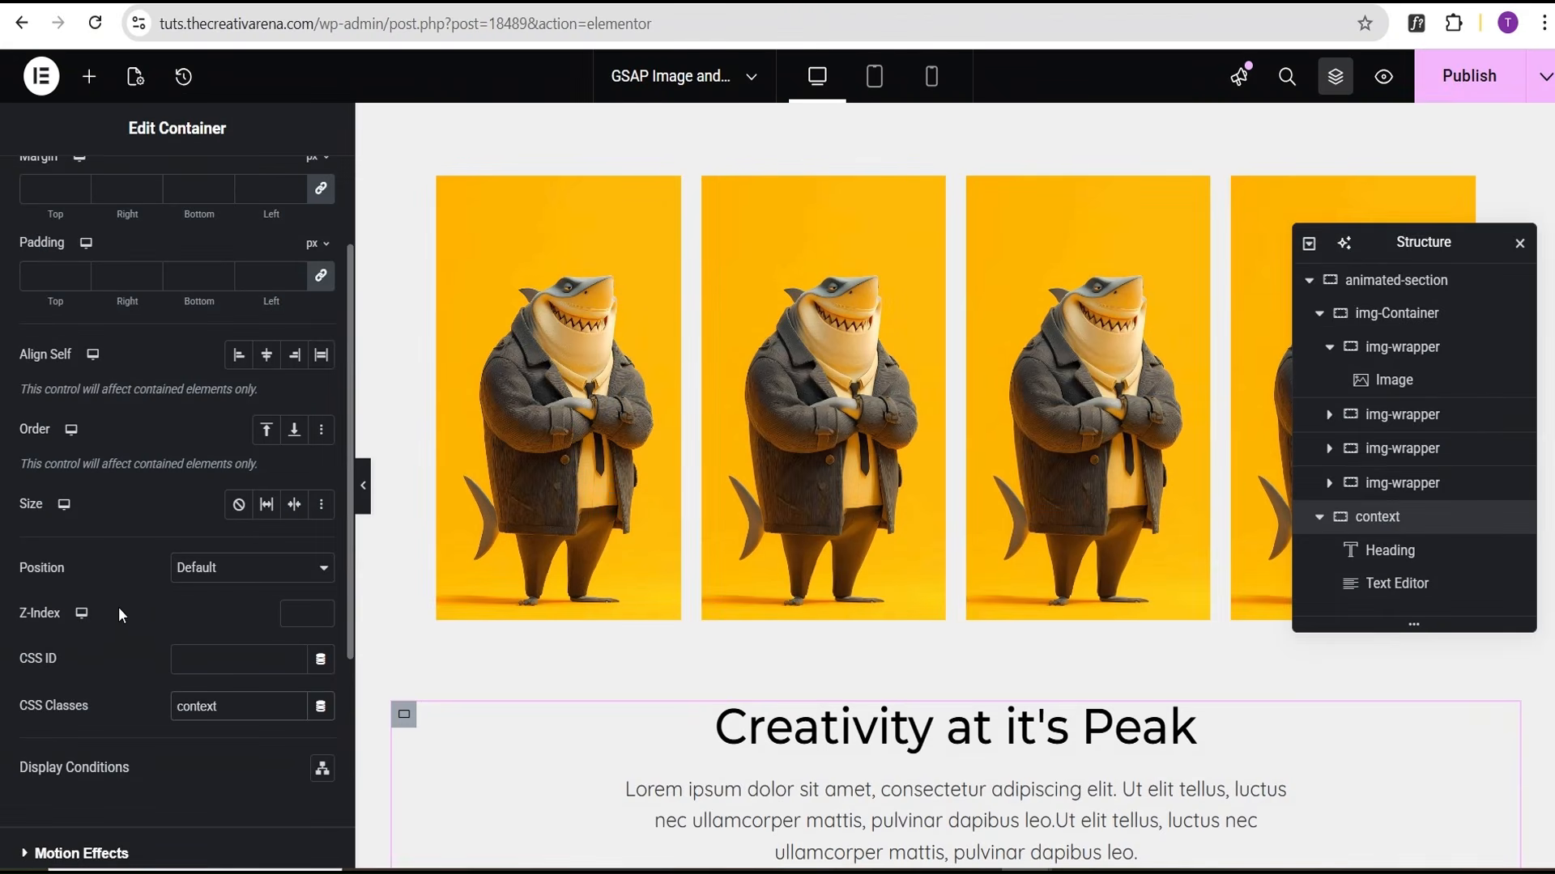
Find the HTML widget and add it to the empty drop area below the animated section
left_click(88, 77)
scroll(647, 450, "down", 5)
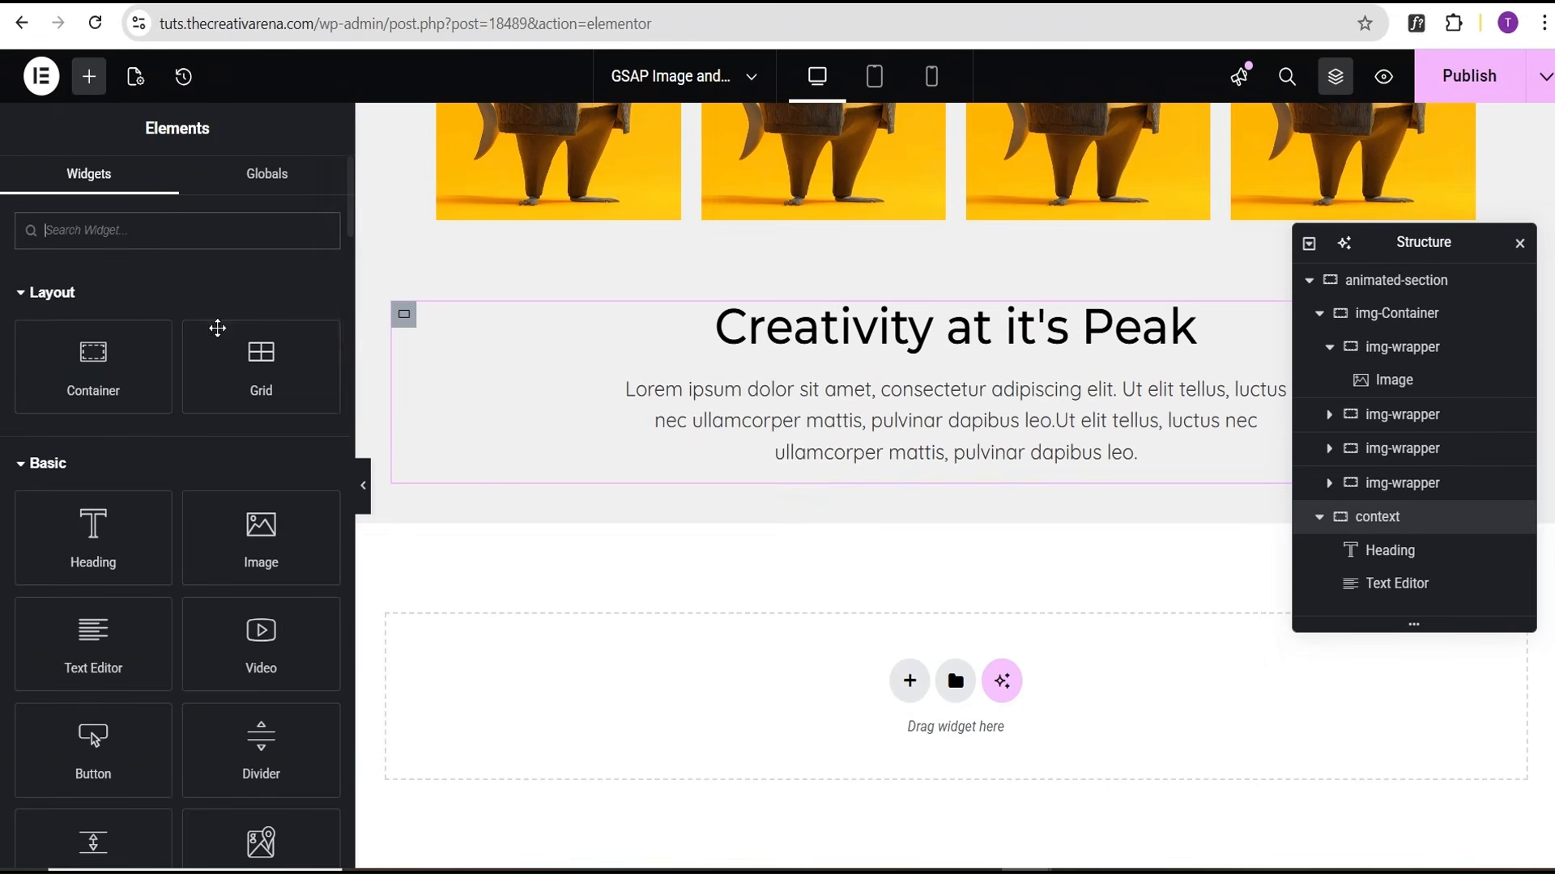
type("html")
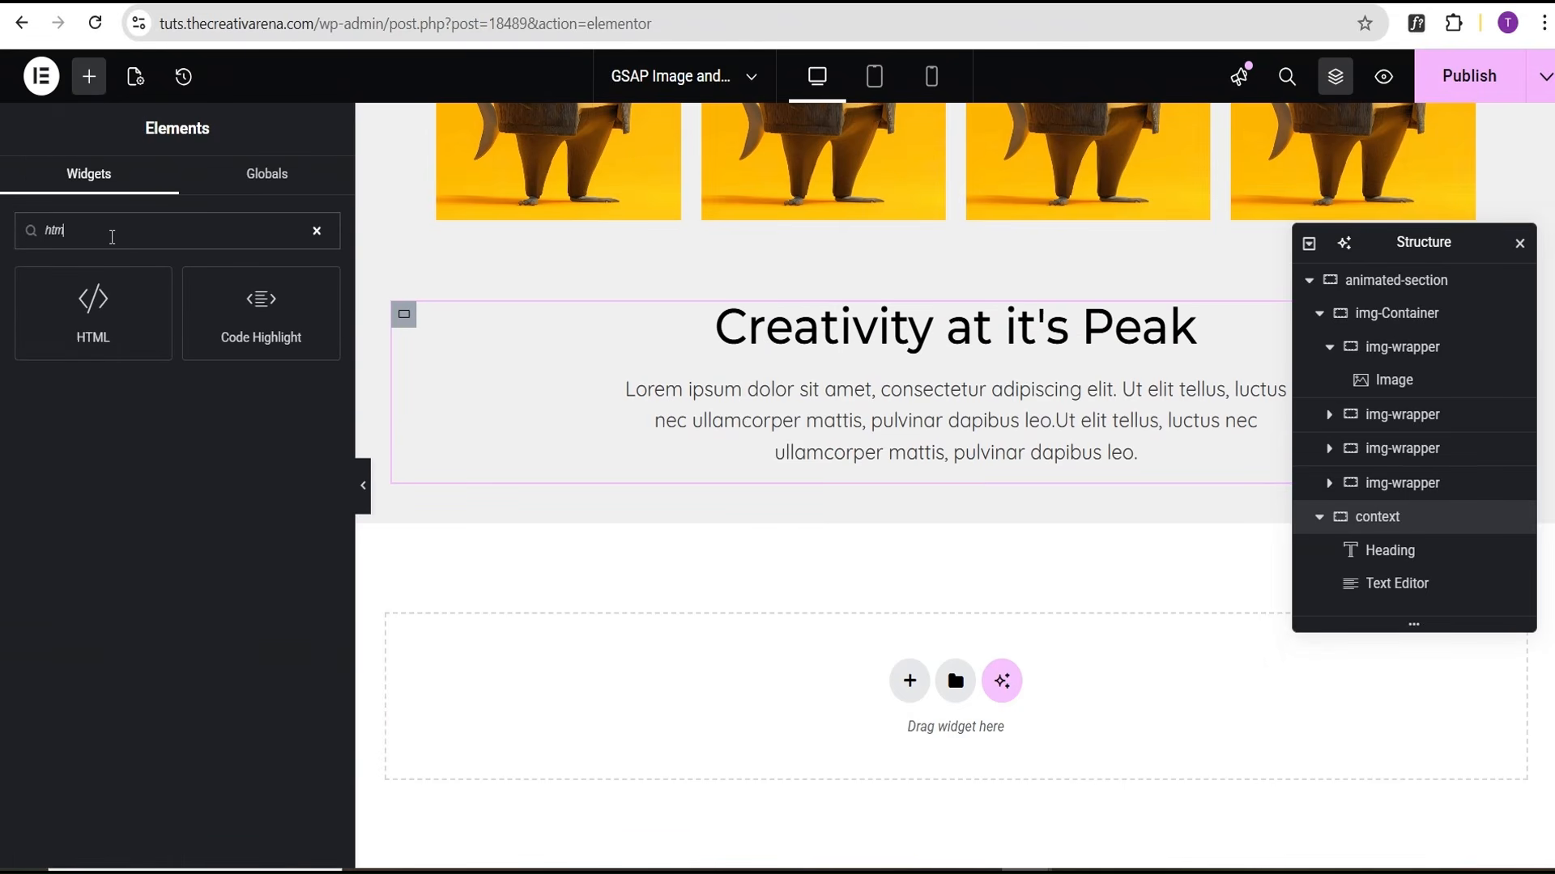
left_click_drag(93, 314, 593, 781)
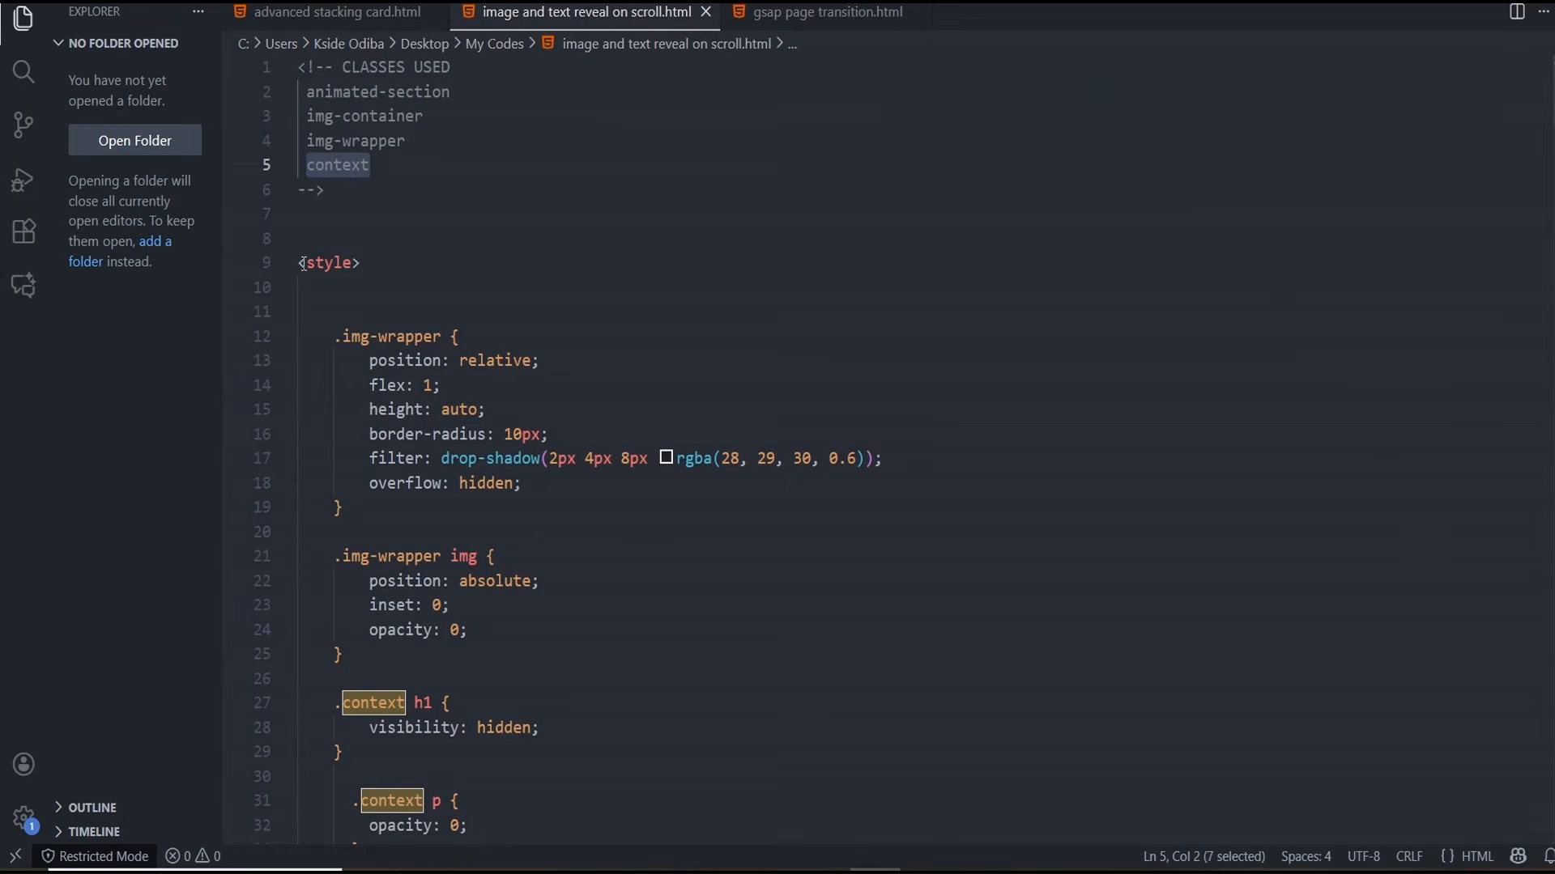
Copy the VS Code snippet from the opening style tag through the closing script tag and paste it into the HTML widget
left_click_drag(302, 263, 353, 406)
key("ctrl+c")
scroll(353, 599, "down", 12)
scroll(353, 599, "down", 18)
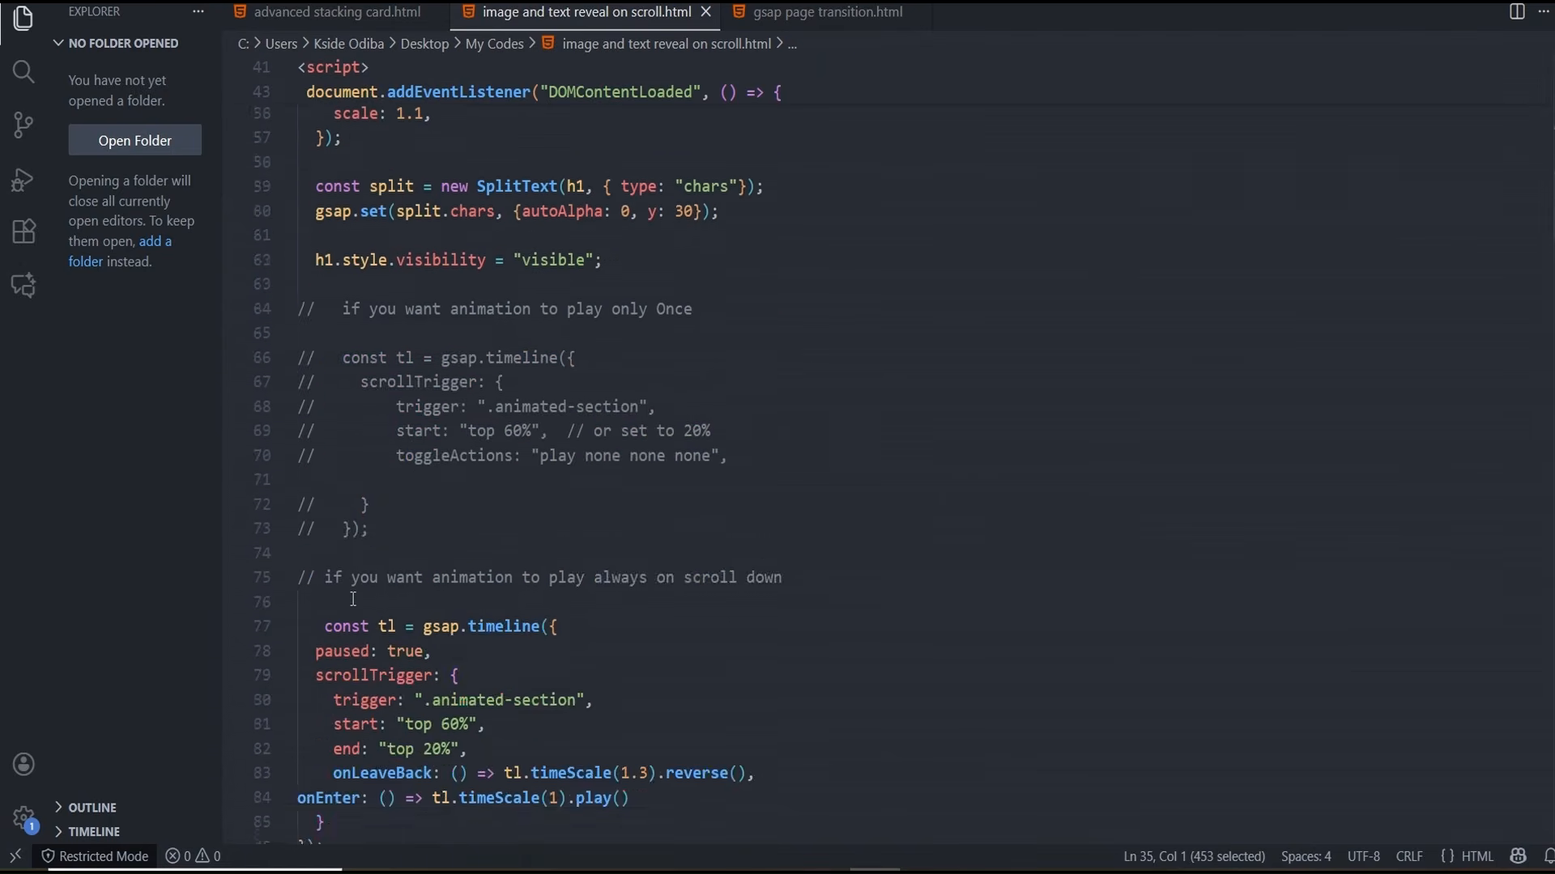
left_click(354, 599, "shift")
scroll(373, 607, "down", 9)
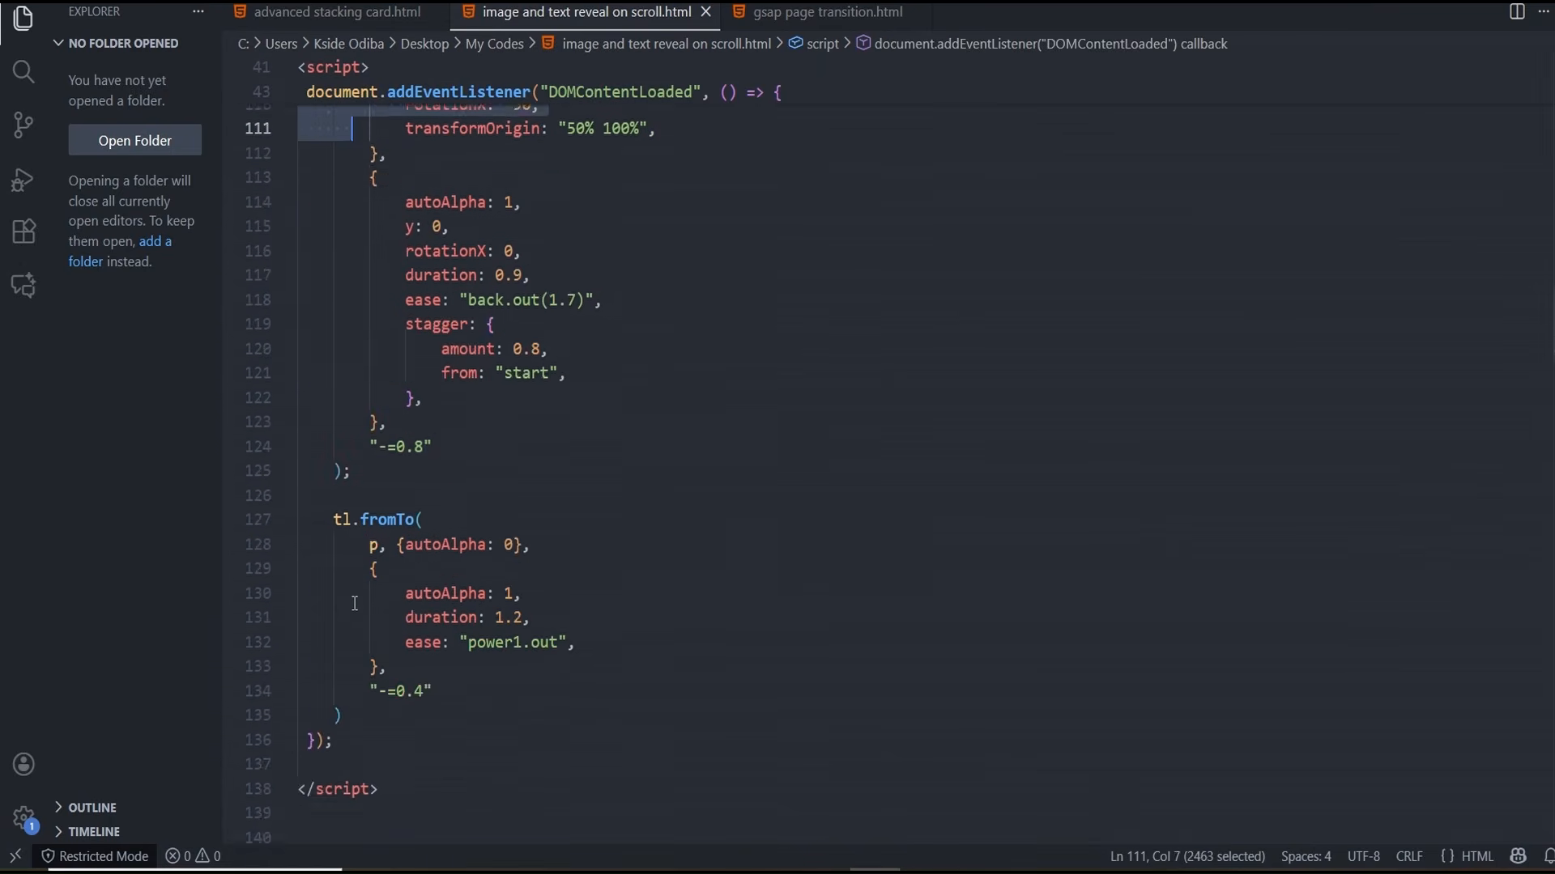
left_click(390, 618, "shift")
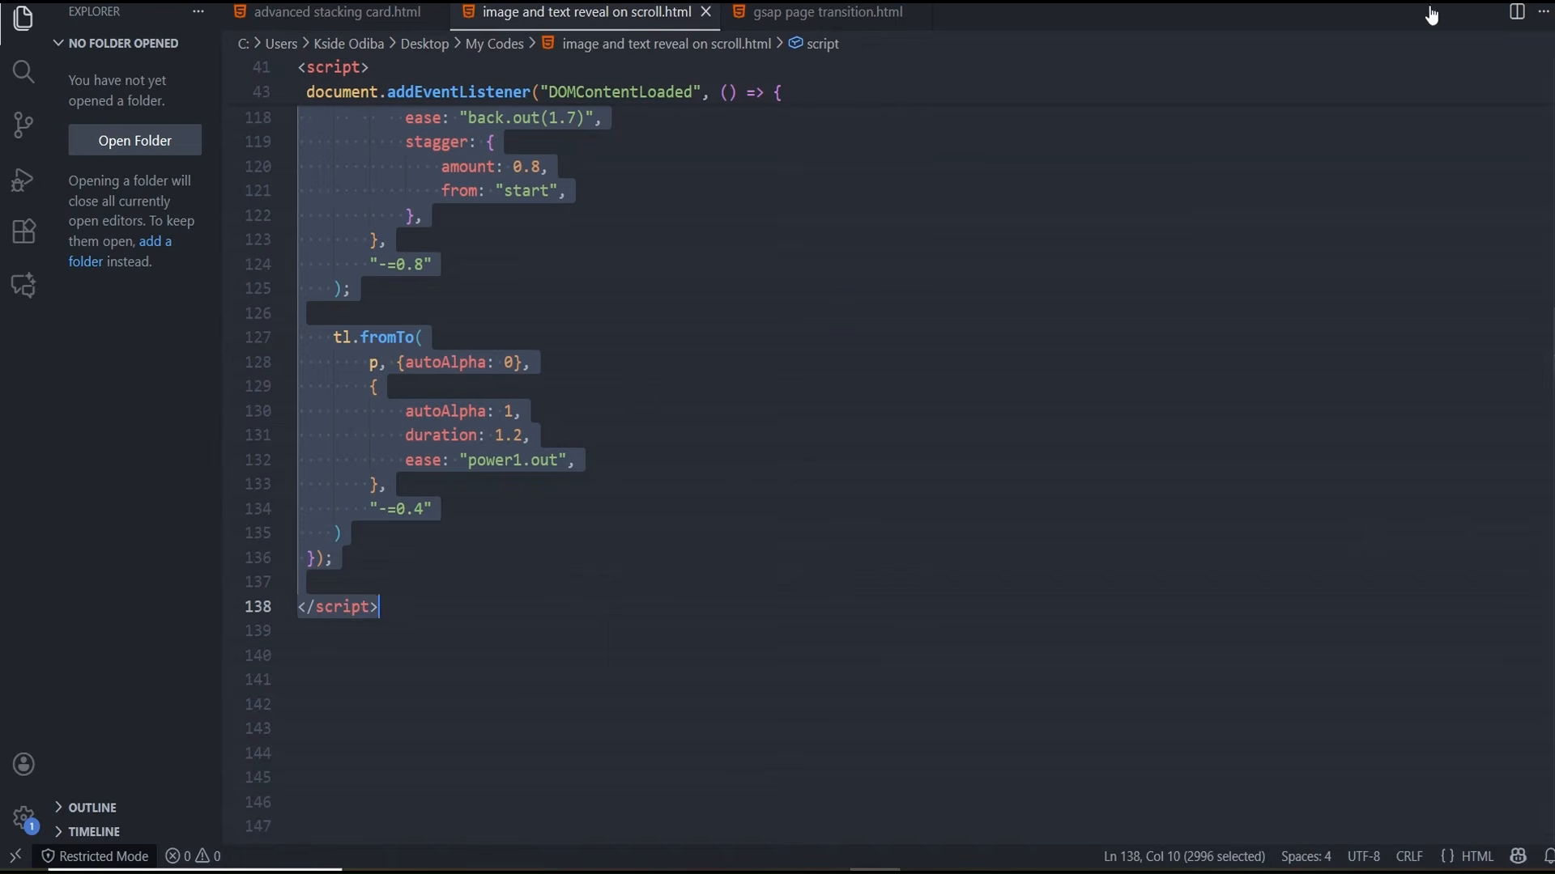
key("alt+Tab")
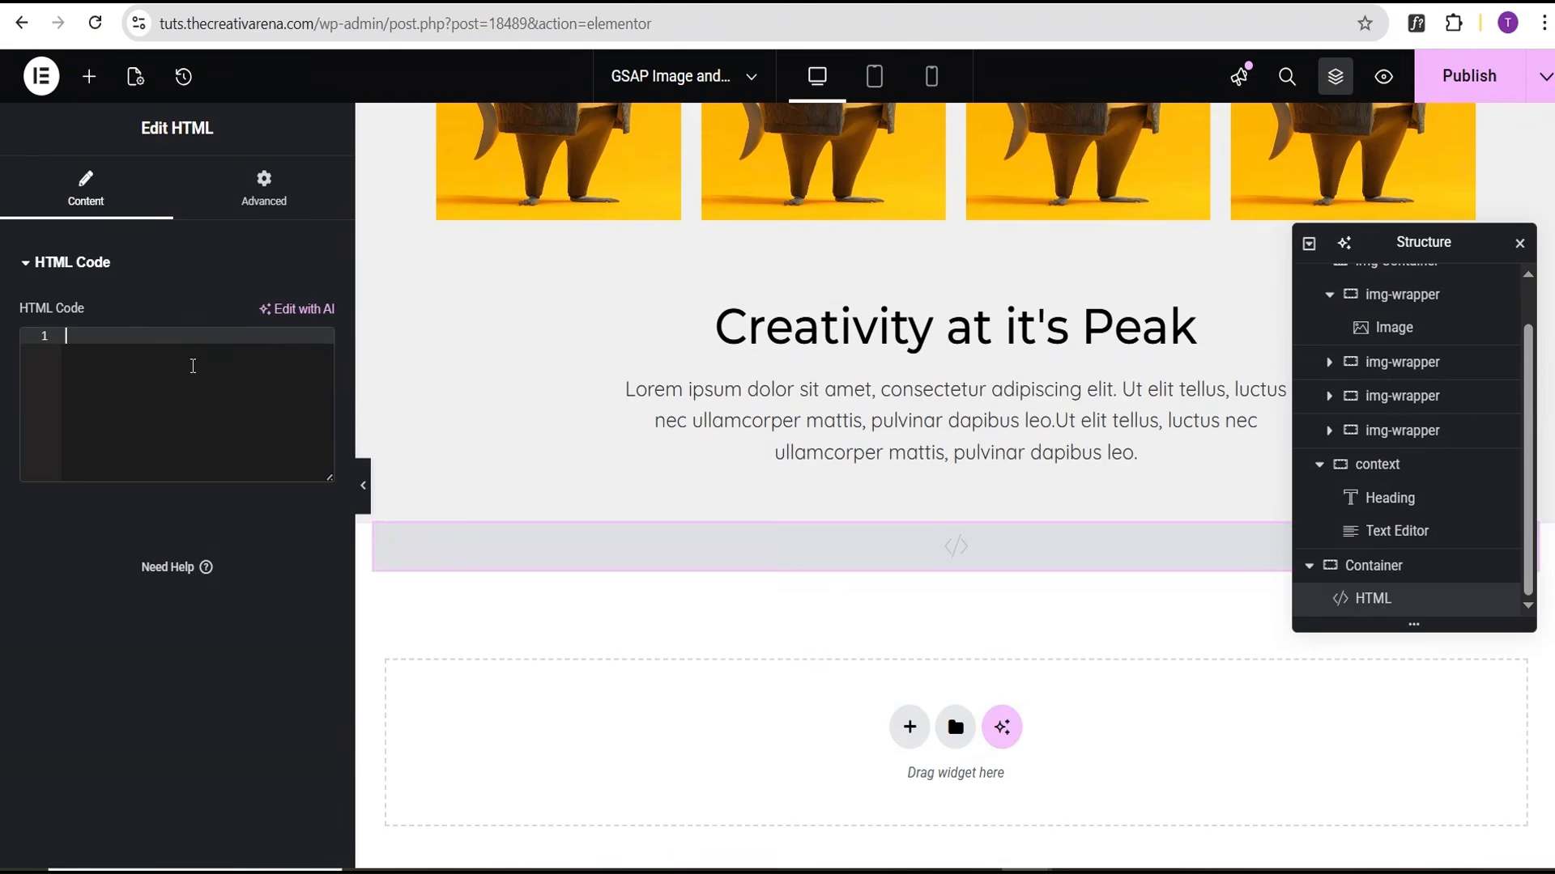
key("ctrl+v")
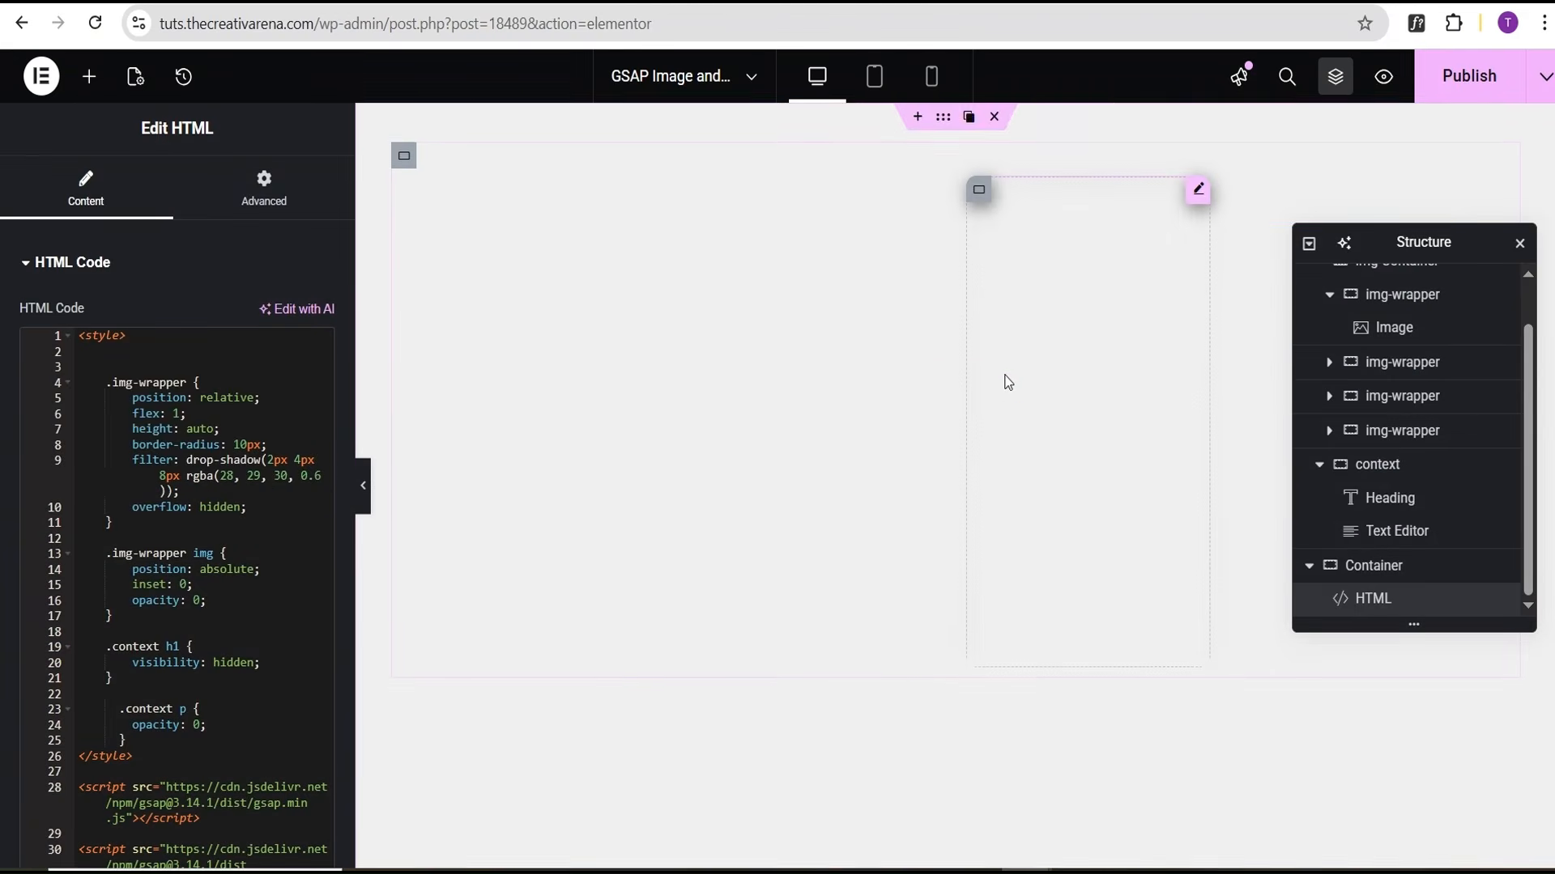
Publish the page and preview the reveal animation on the images, heading and paragraph
left_click(1469, 91)
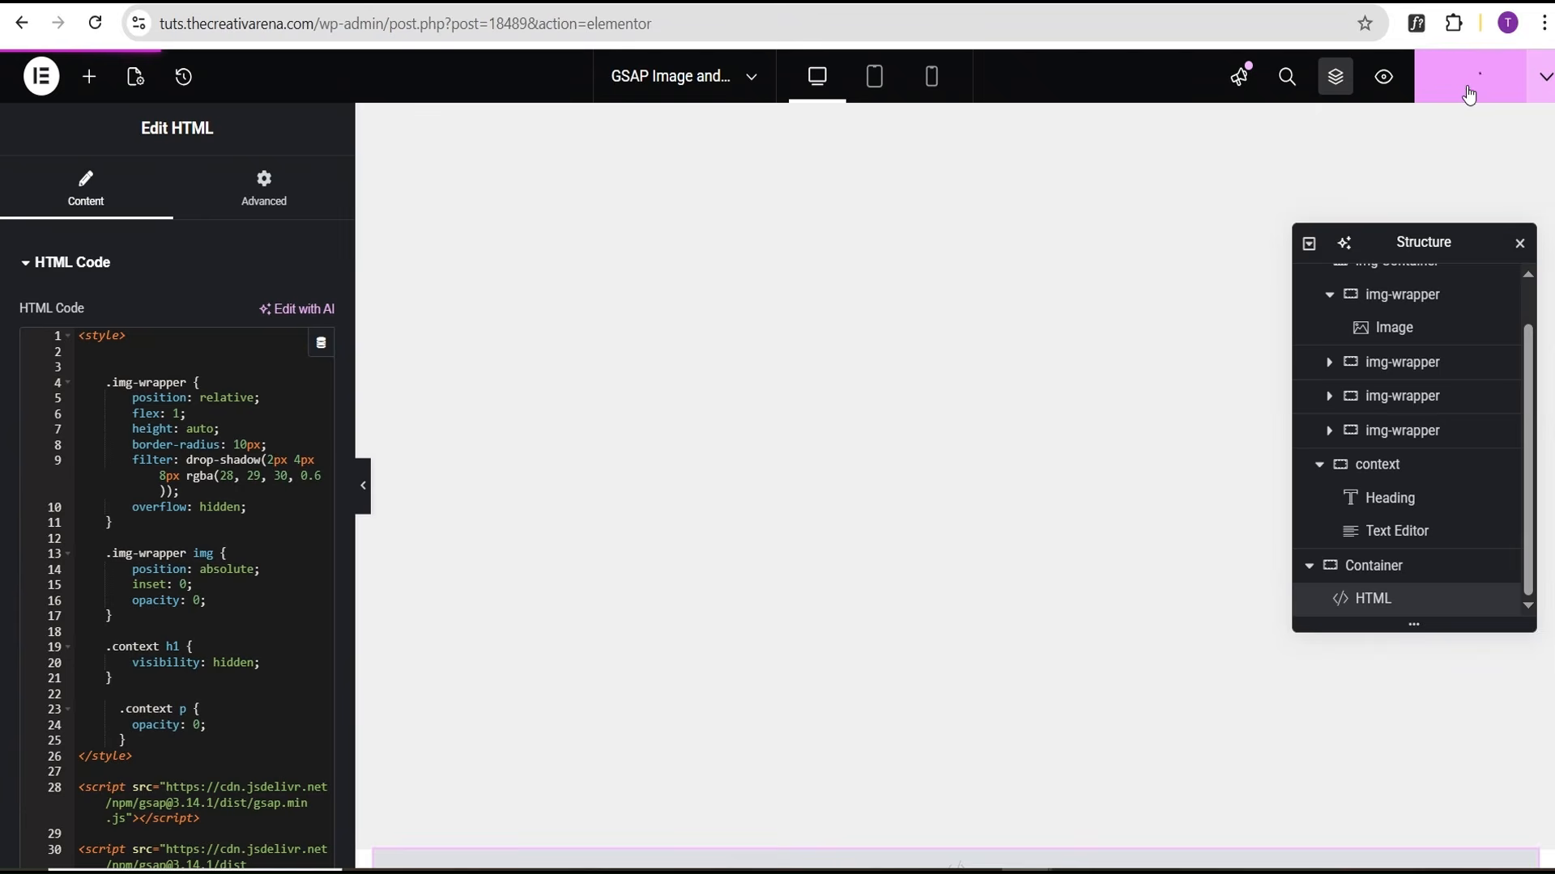
left_click(1385, 77)
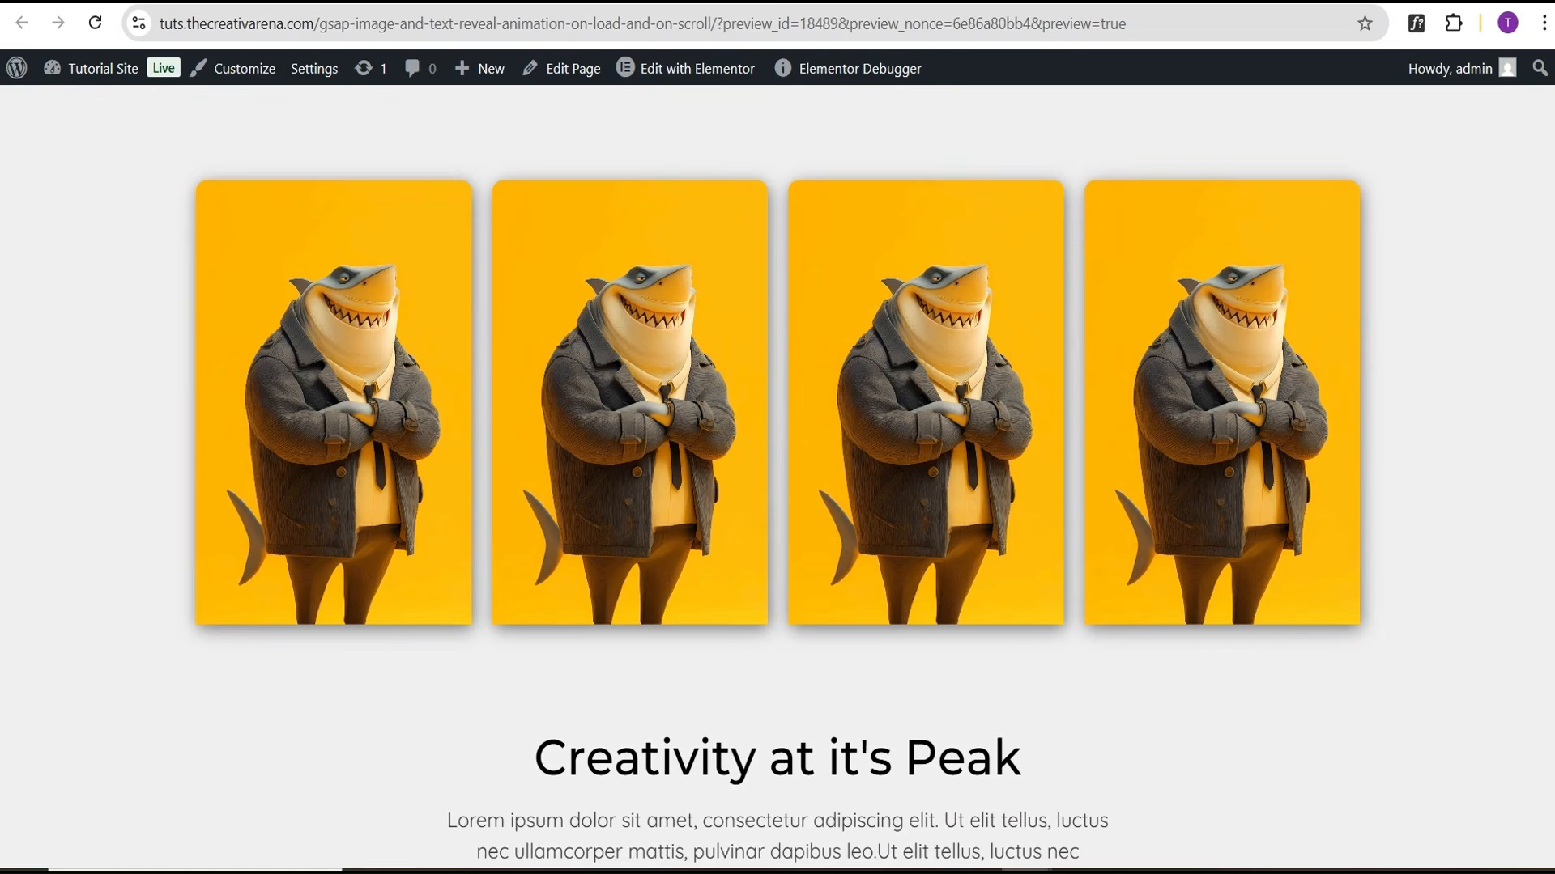
scroll(777, 486, "down", 1)
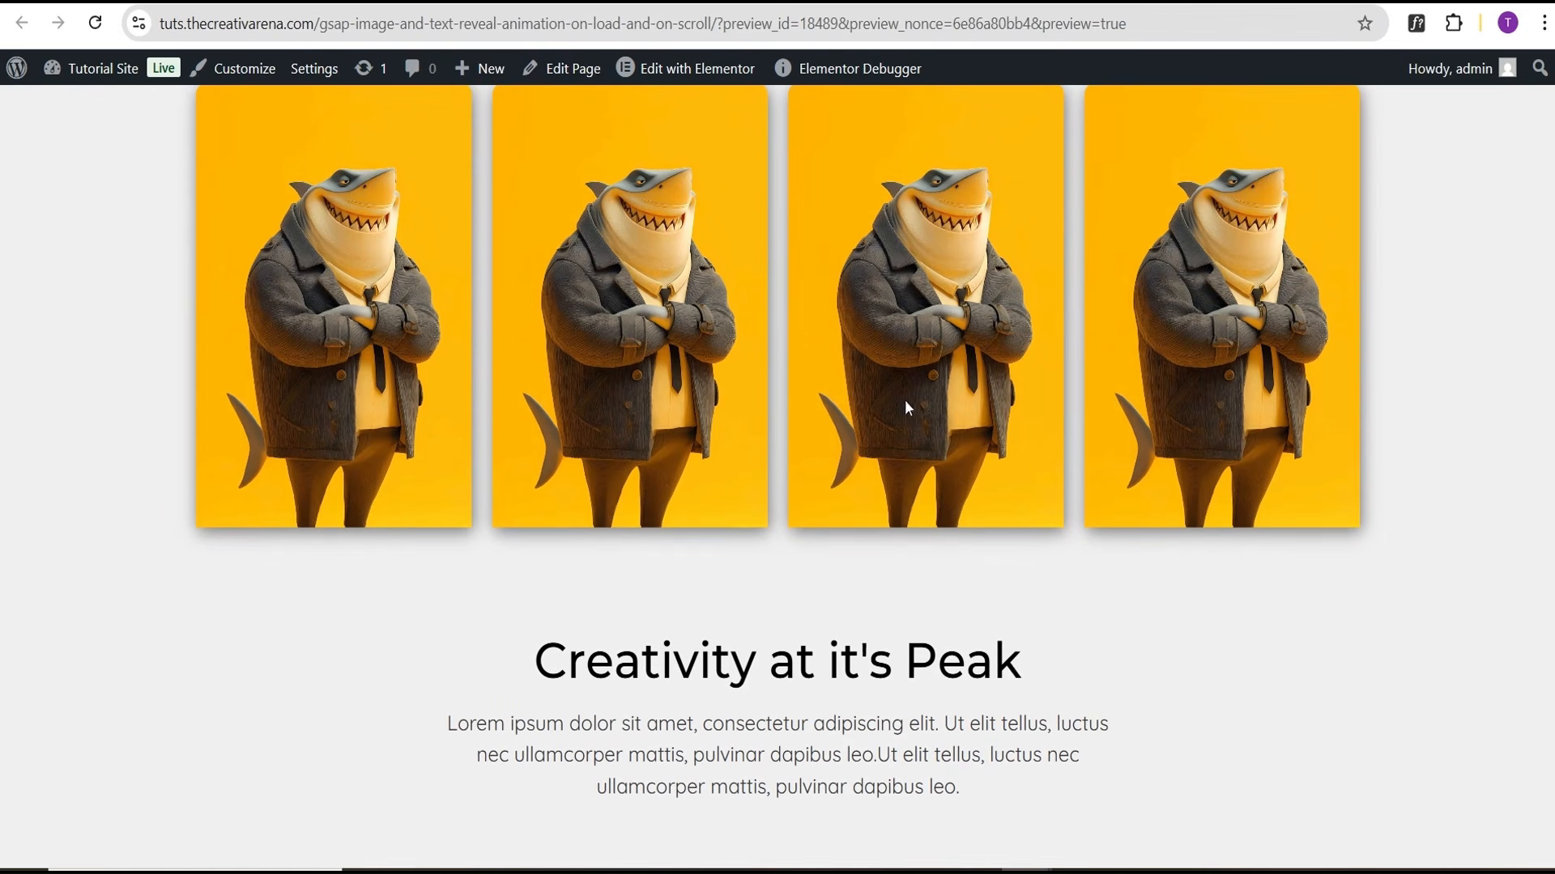
Return to the editor, check the image wrappers, and preview the page with four different character images
left_click(134, 2)
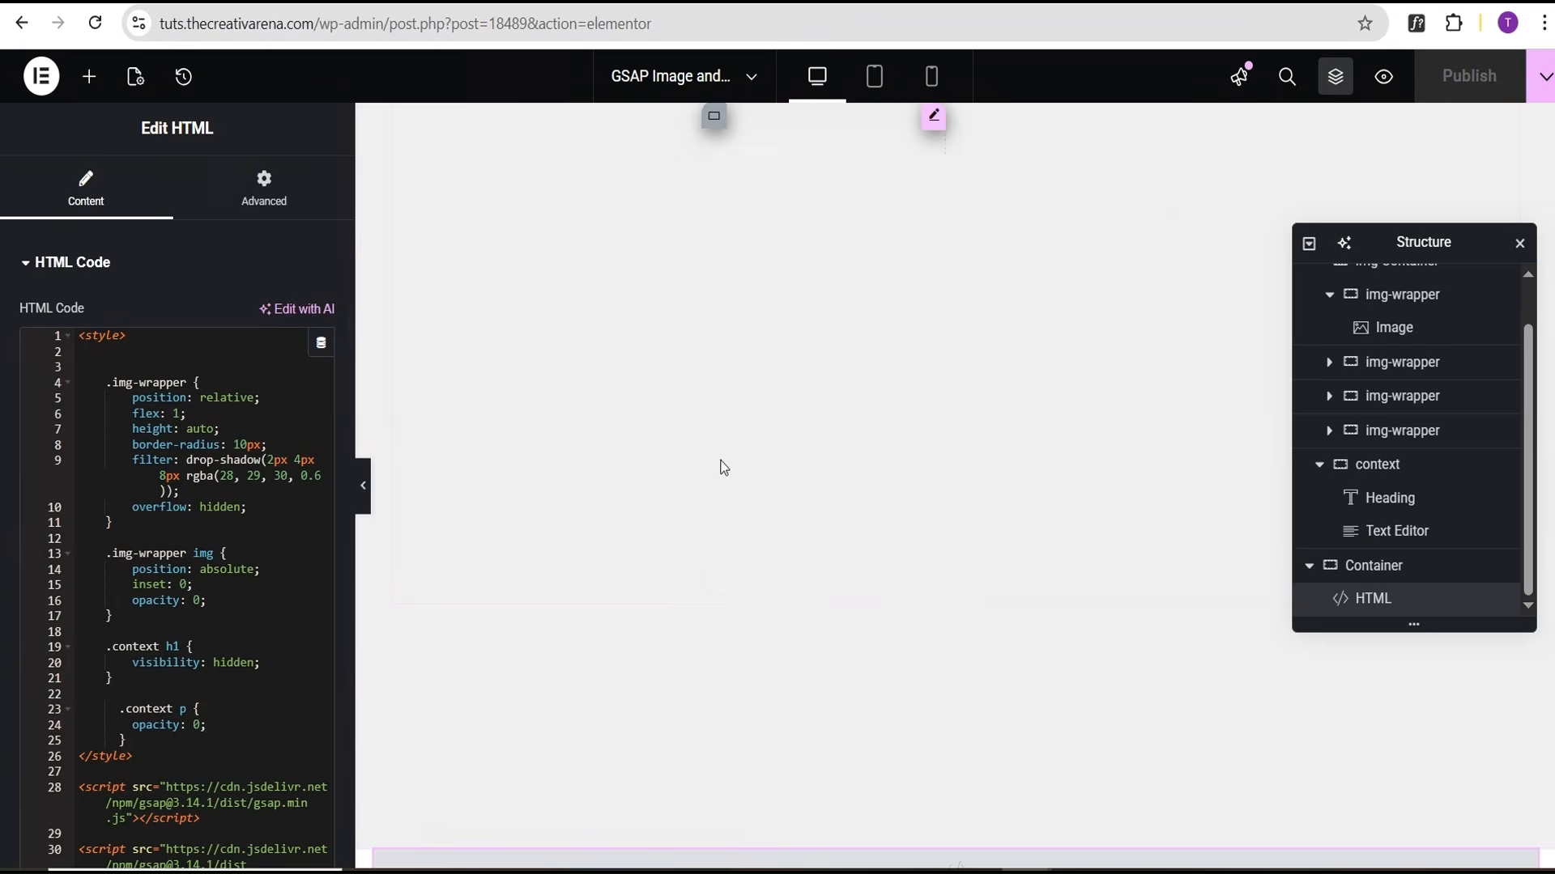
scroll(866, 396, "up", 1)
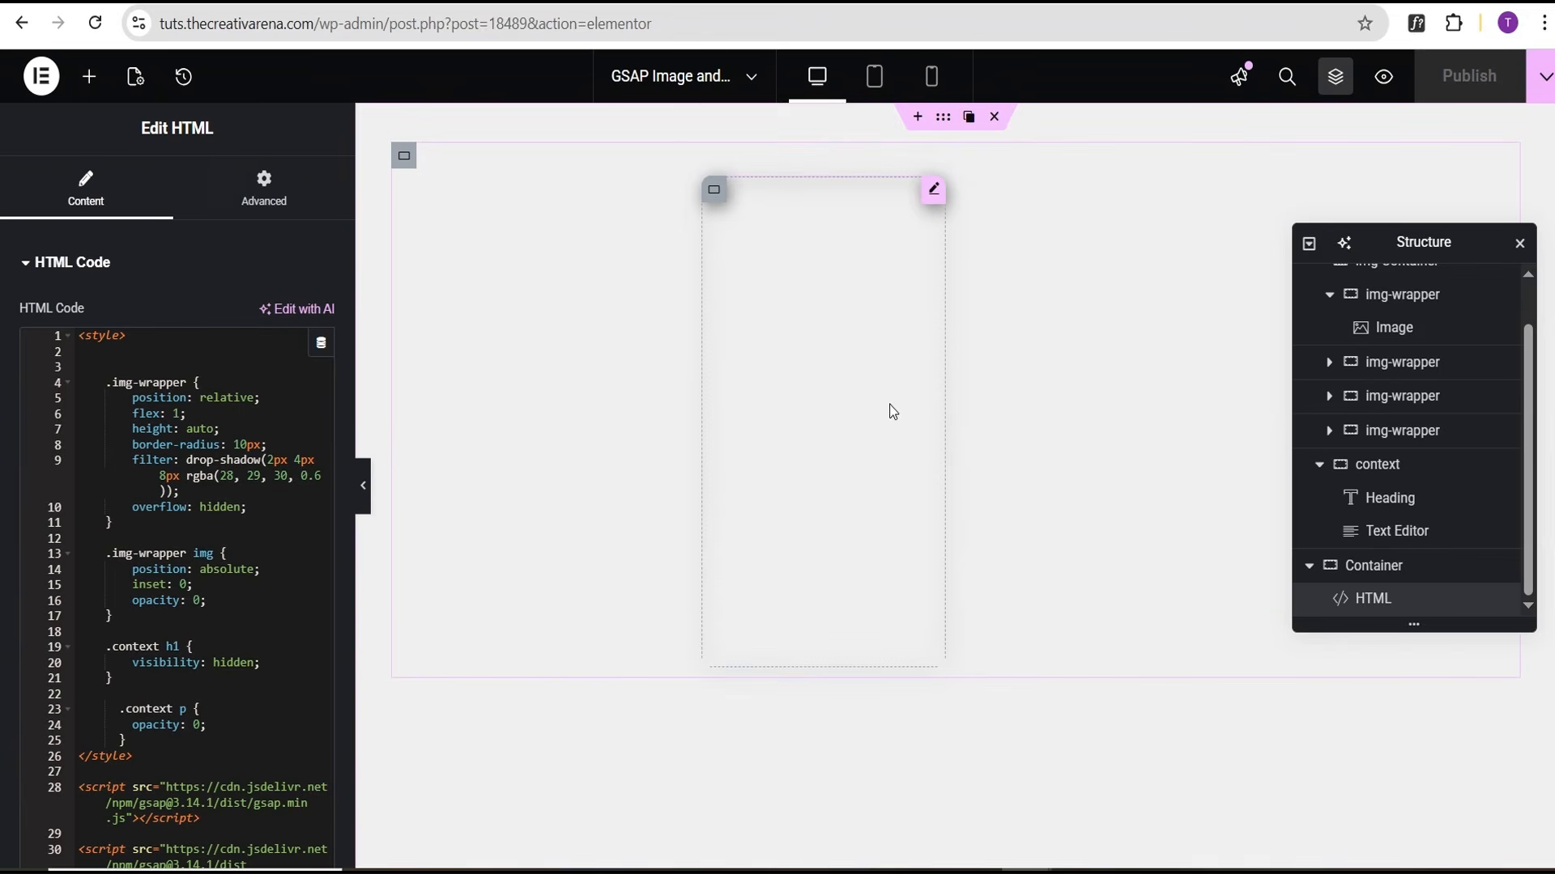
left_click(1055, 410)
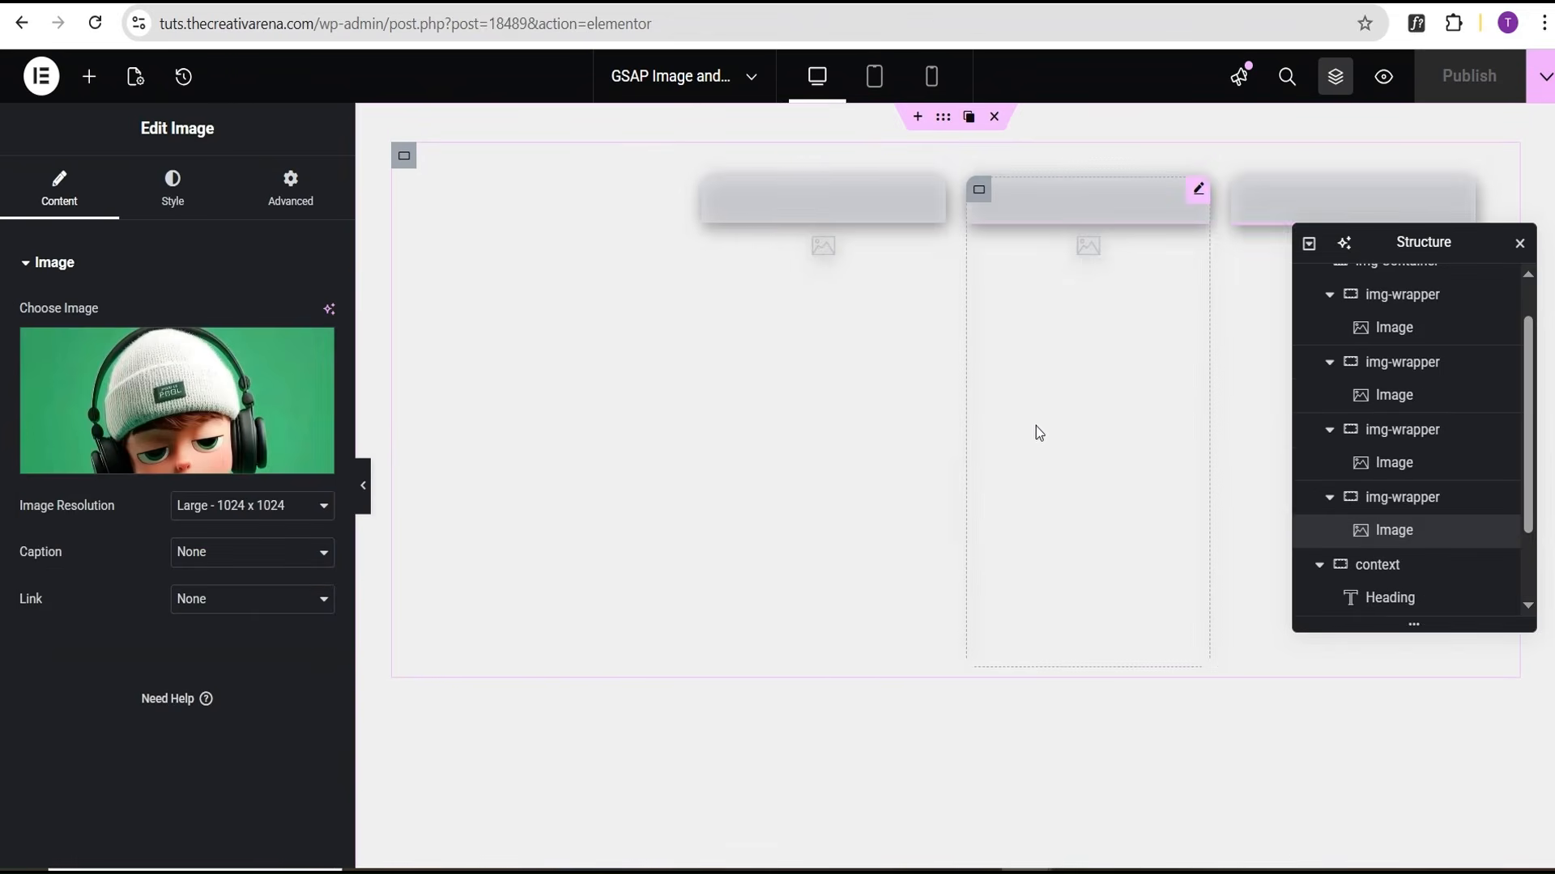
left_click(1383, 78)
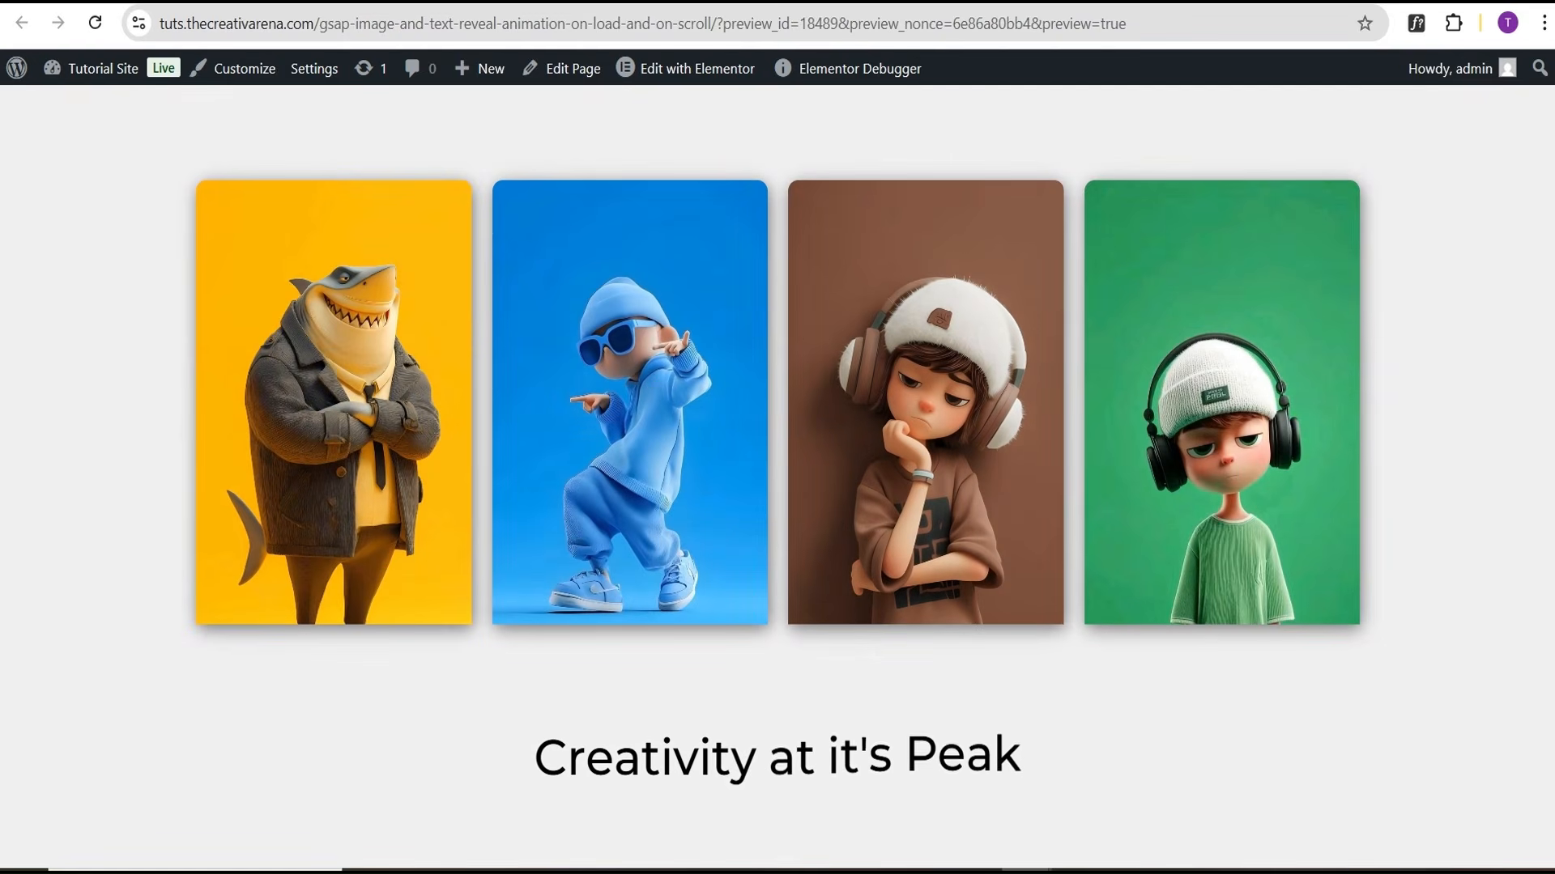
scroll(780, 481, "down", 1)
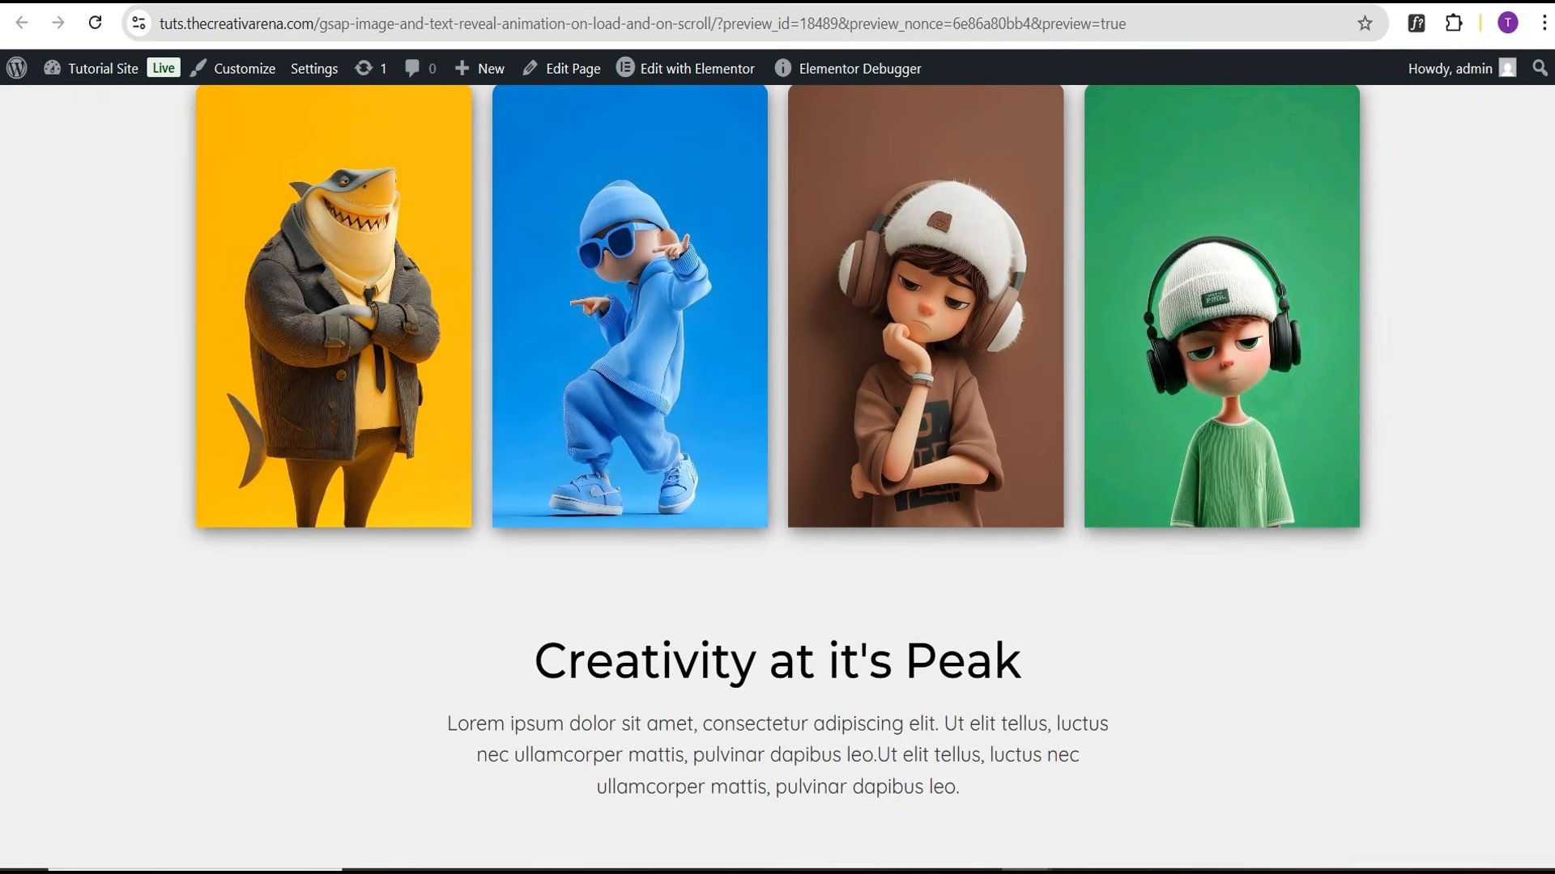
scroll(780, 481, "up", 1)
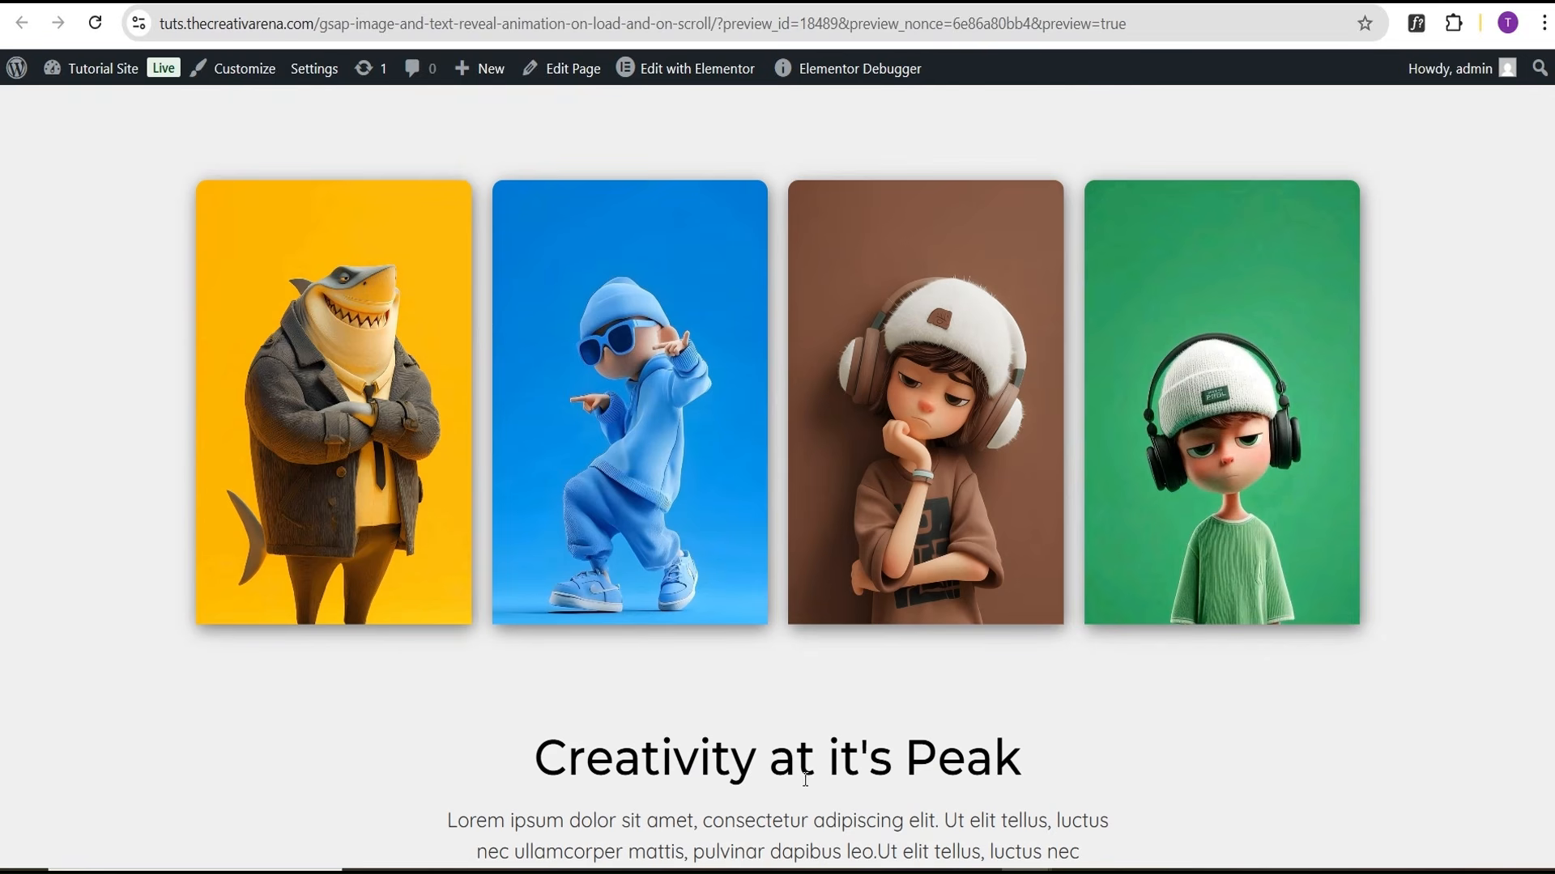
Set the animated-section container's column and row gaps to 0 px and publish the page
left_click(194, 2)
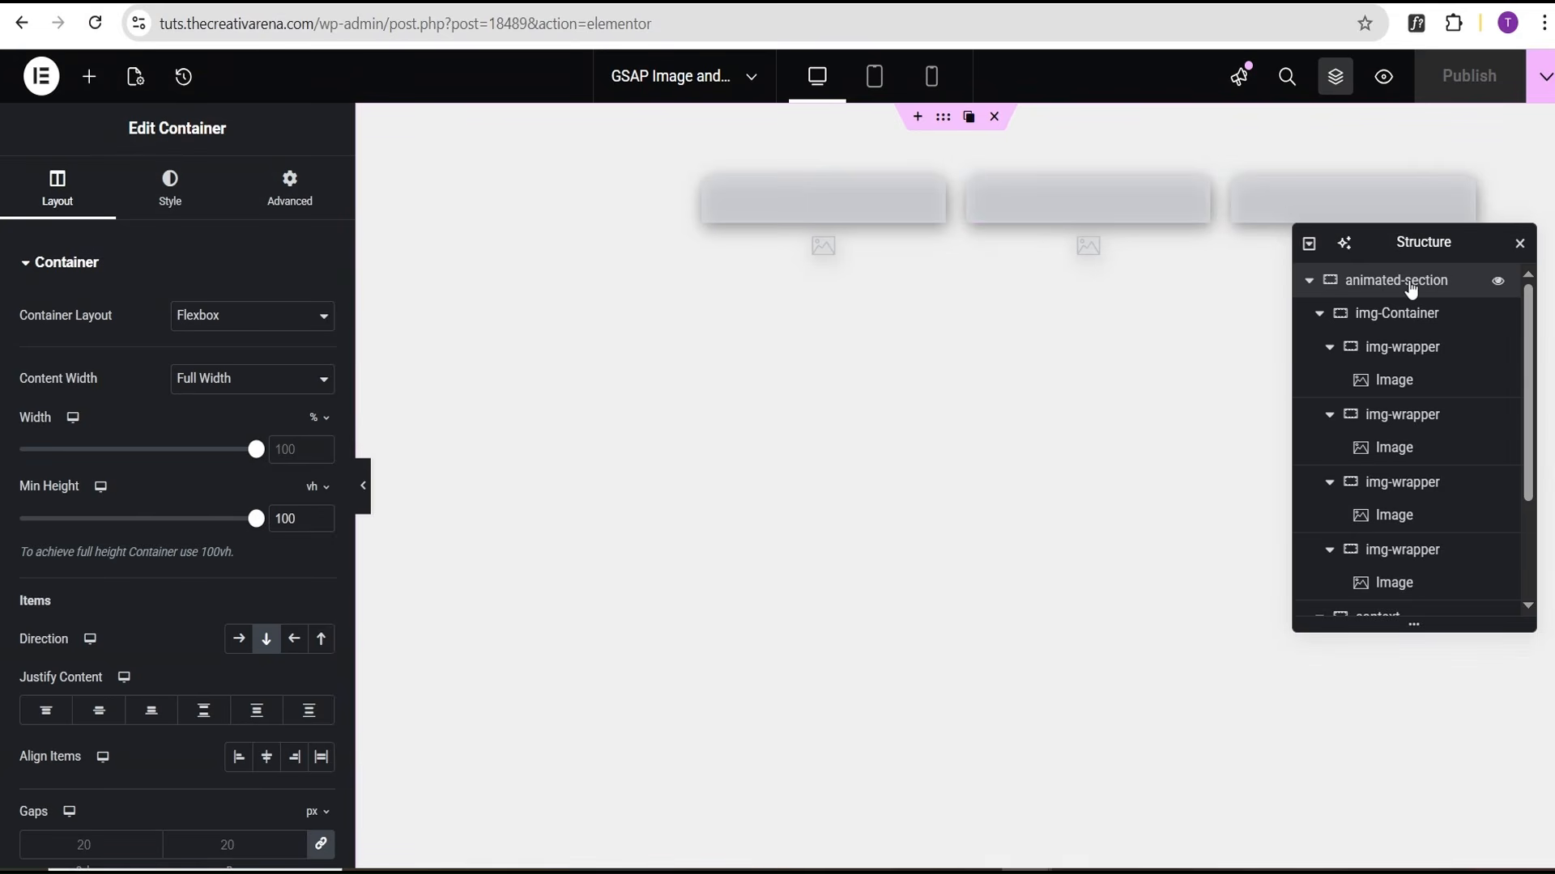
scroll(105, 729, "down", 1)
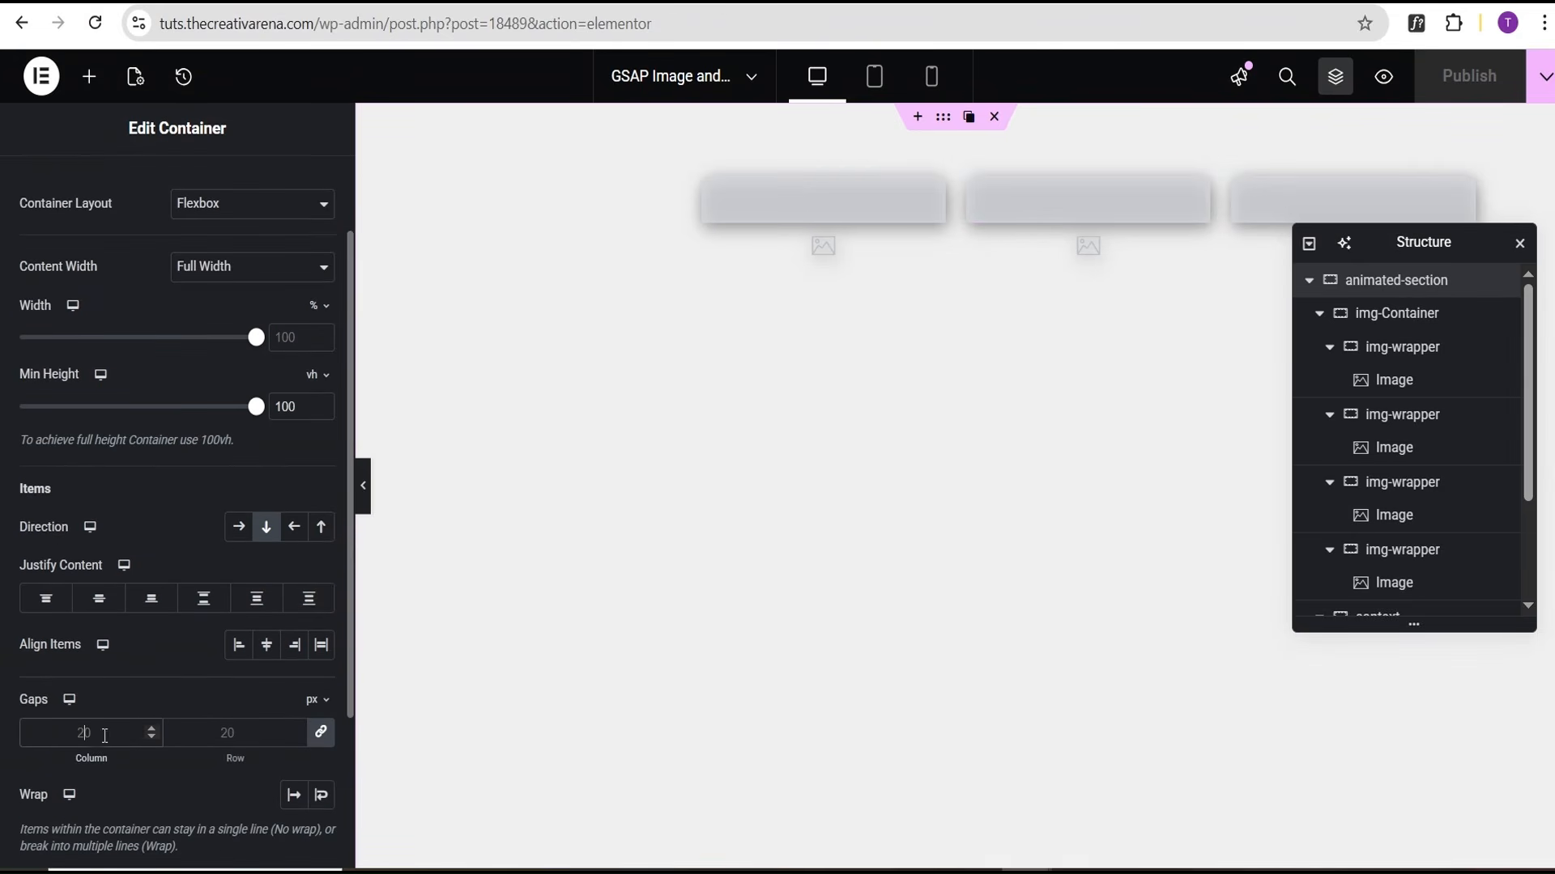
left_click(243, 733)
type("0")
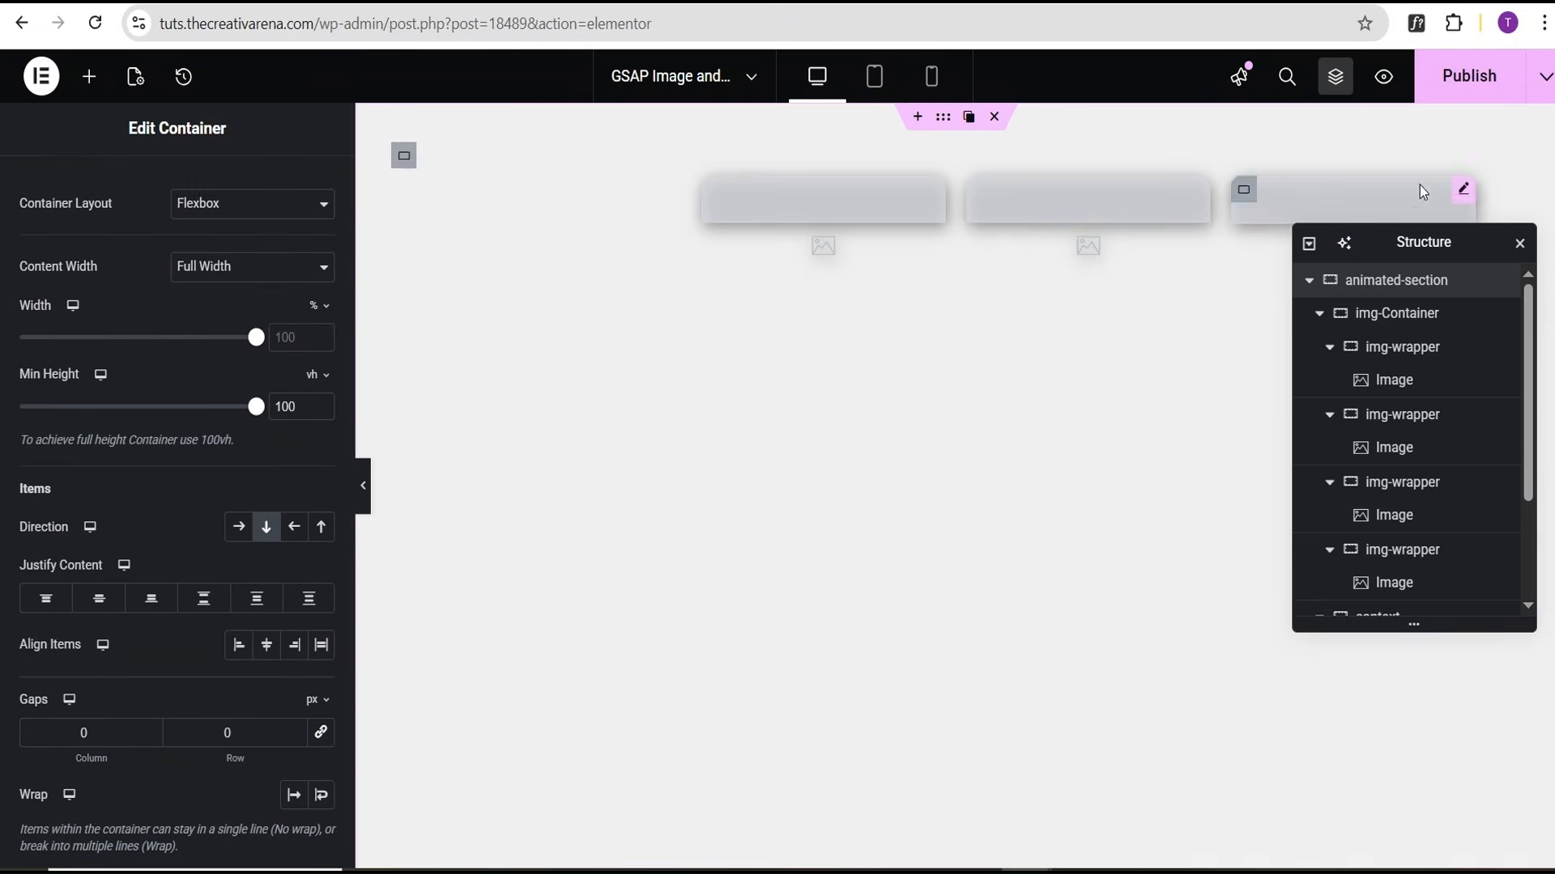
left_click(1472, 77)
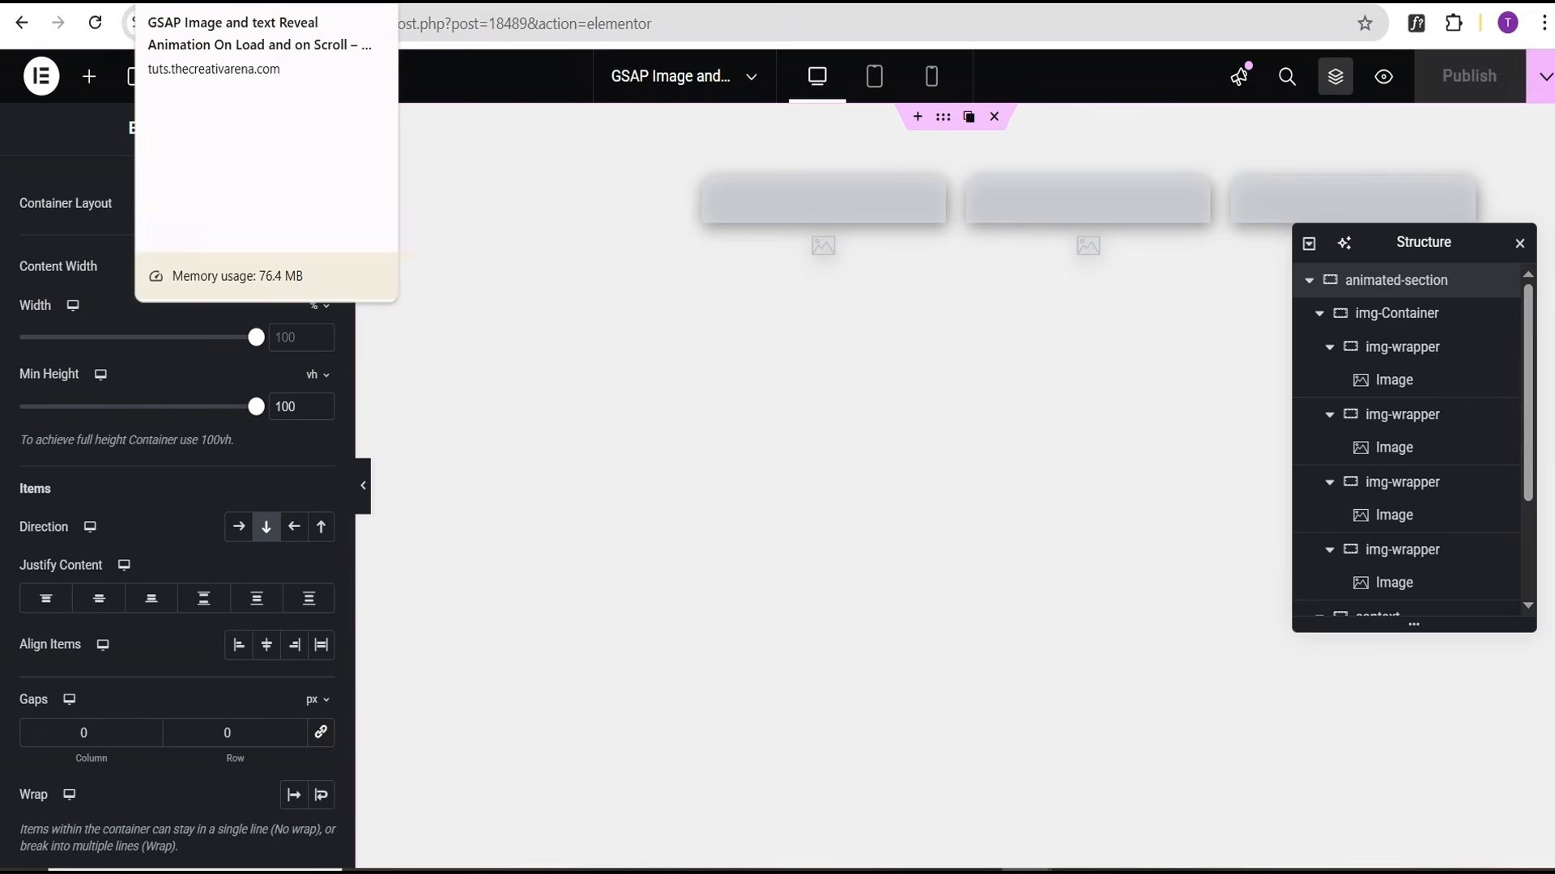
Reload the page preview and check the section's spacing and the reveal animation on load
left_click(188, 2)
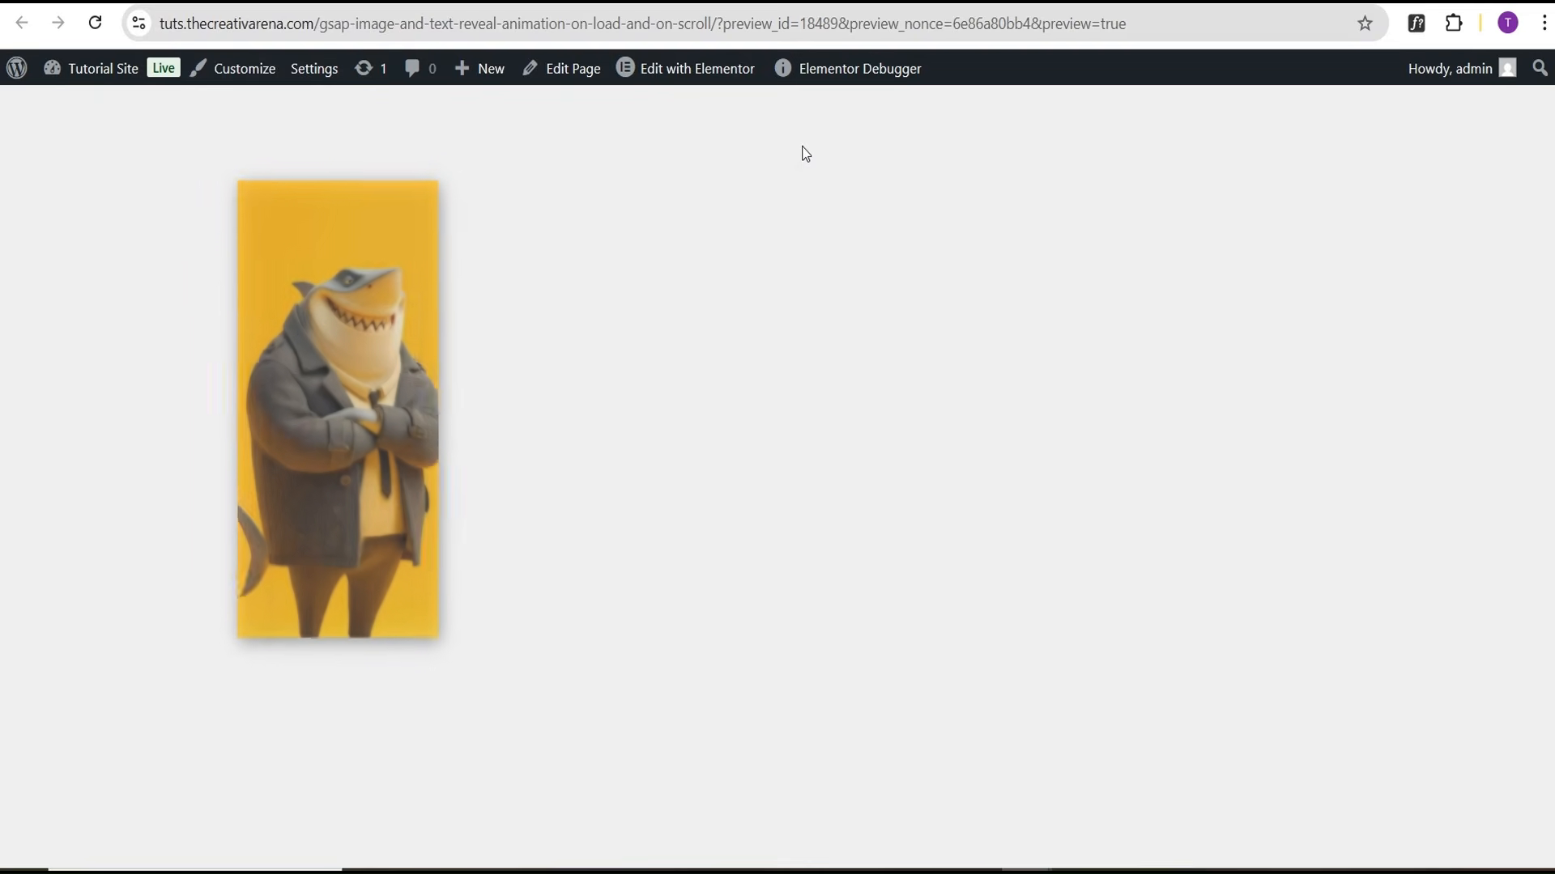
scroll(1306, 218, "down", 1)
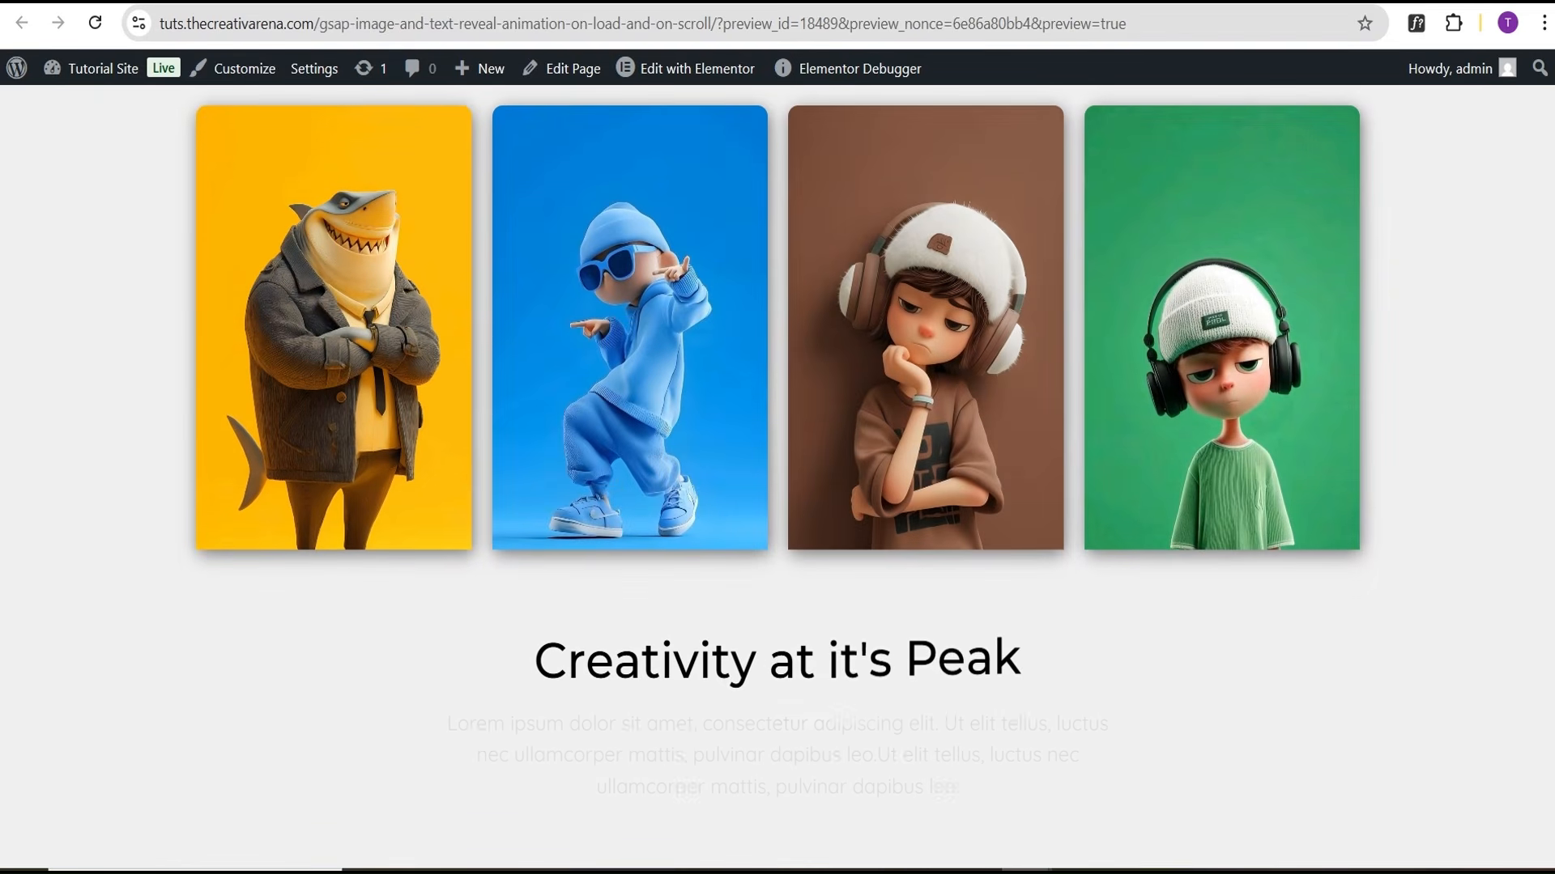
left_click(94, 23)
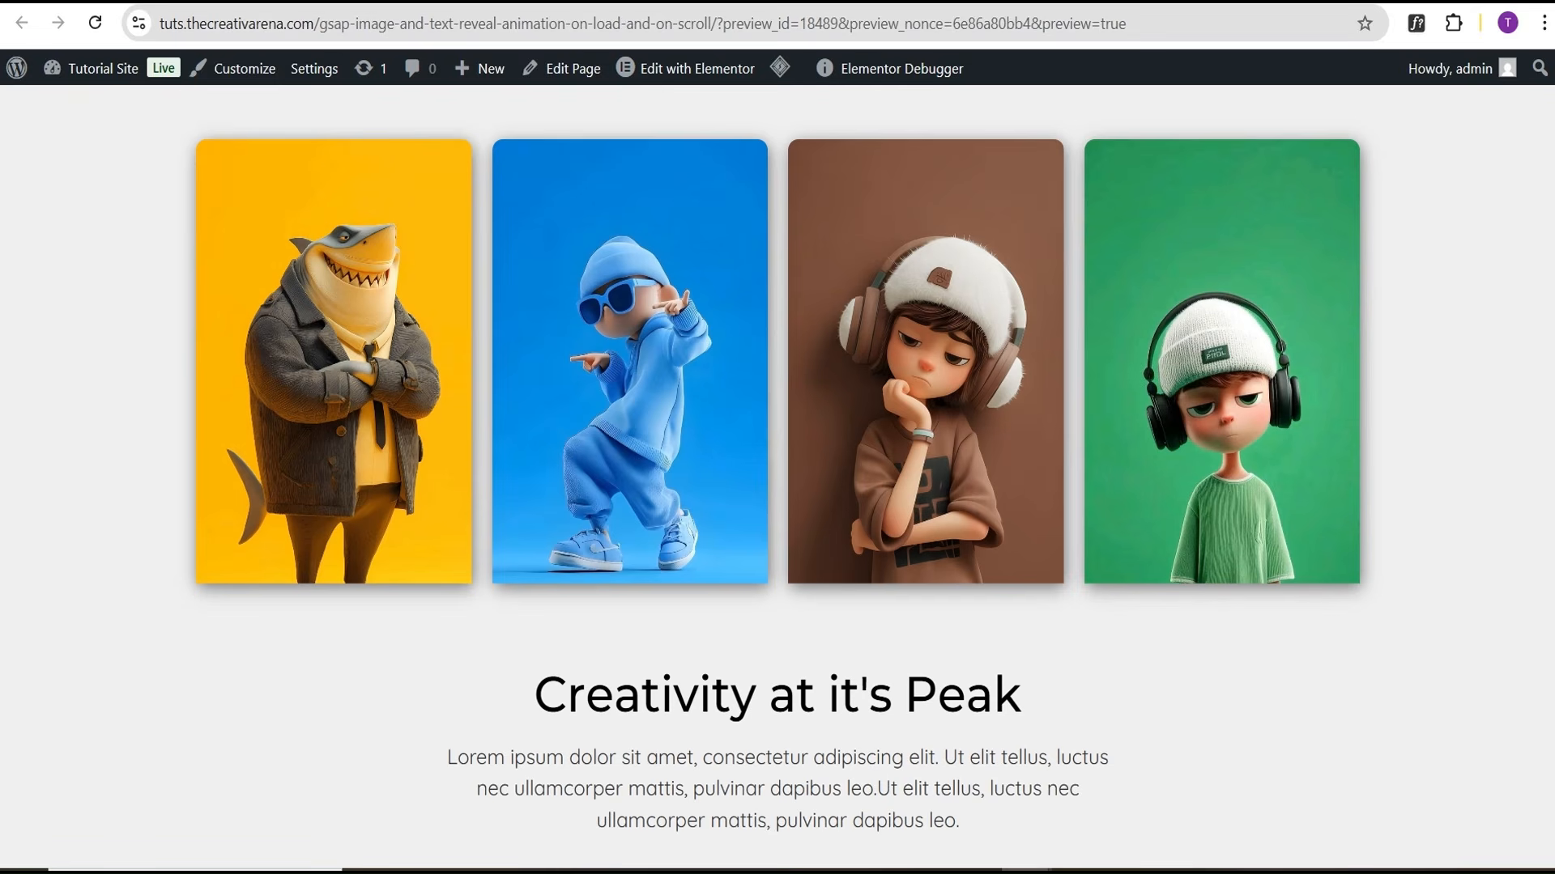
Insert a single-column flexbox container above the animated section in the Elementor editor
left_click(146, 2)
left_click(917, 116)
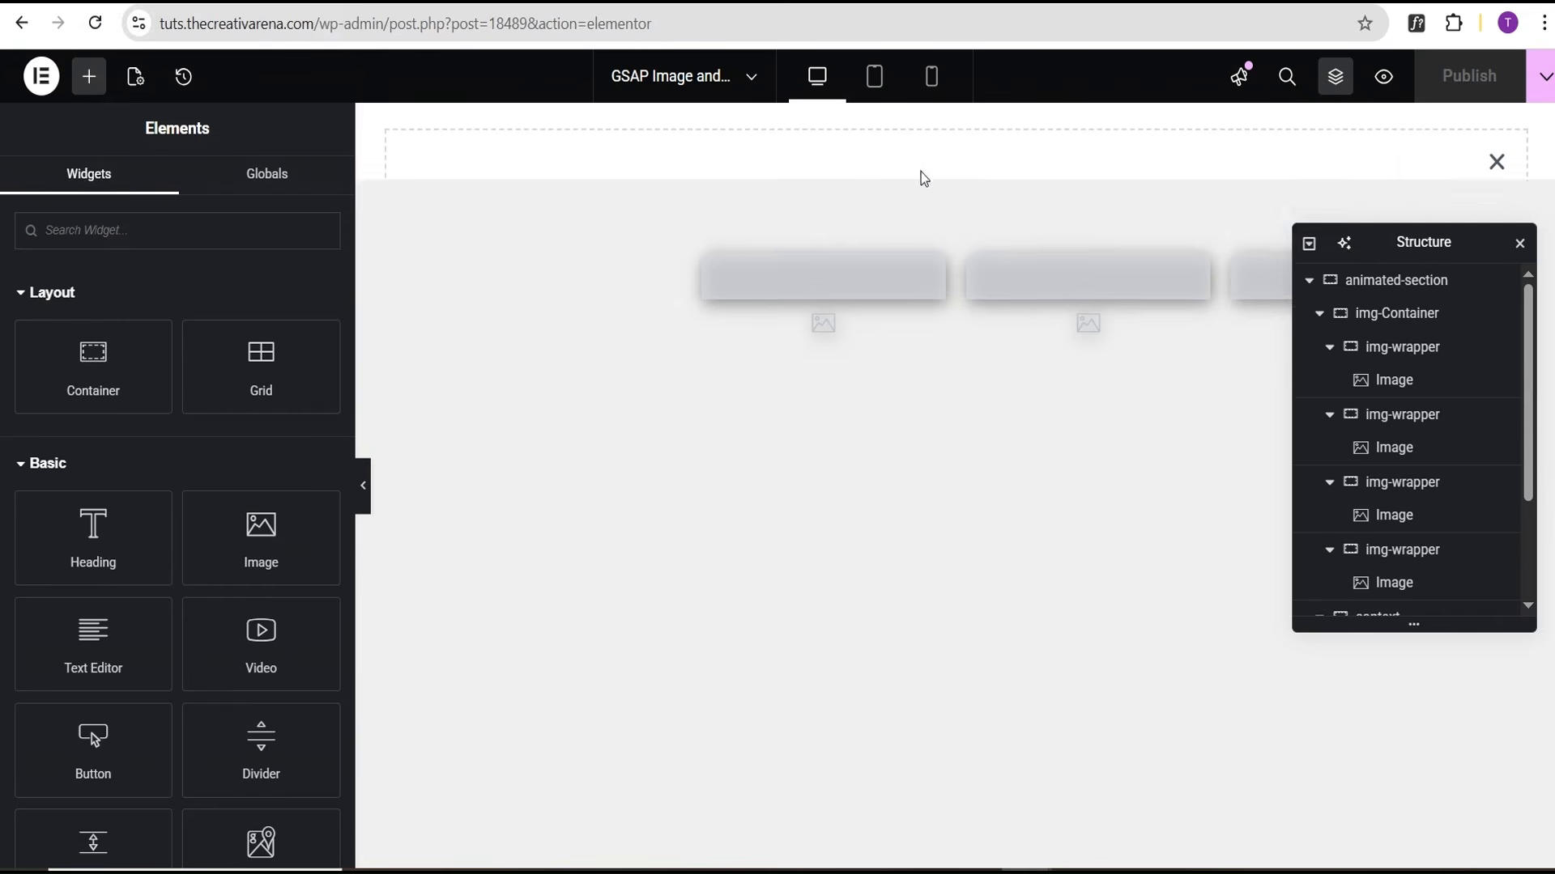
left_click(908, 201)
left_click(916, 256)
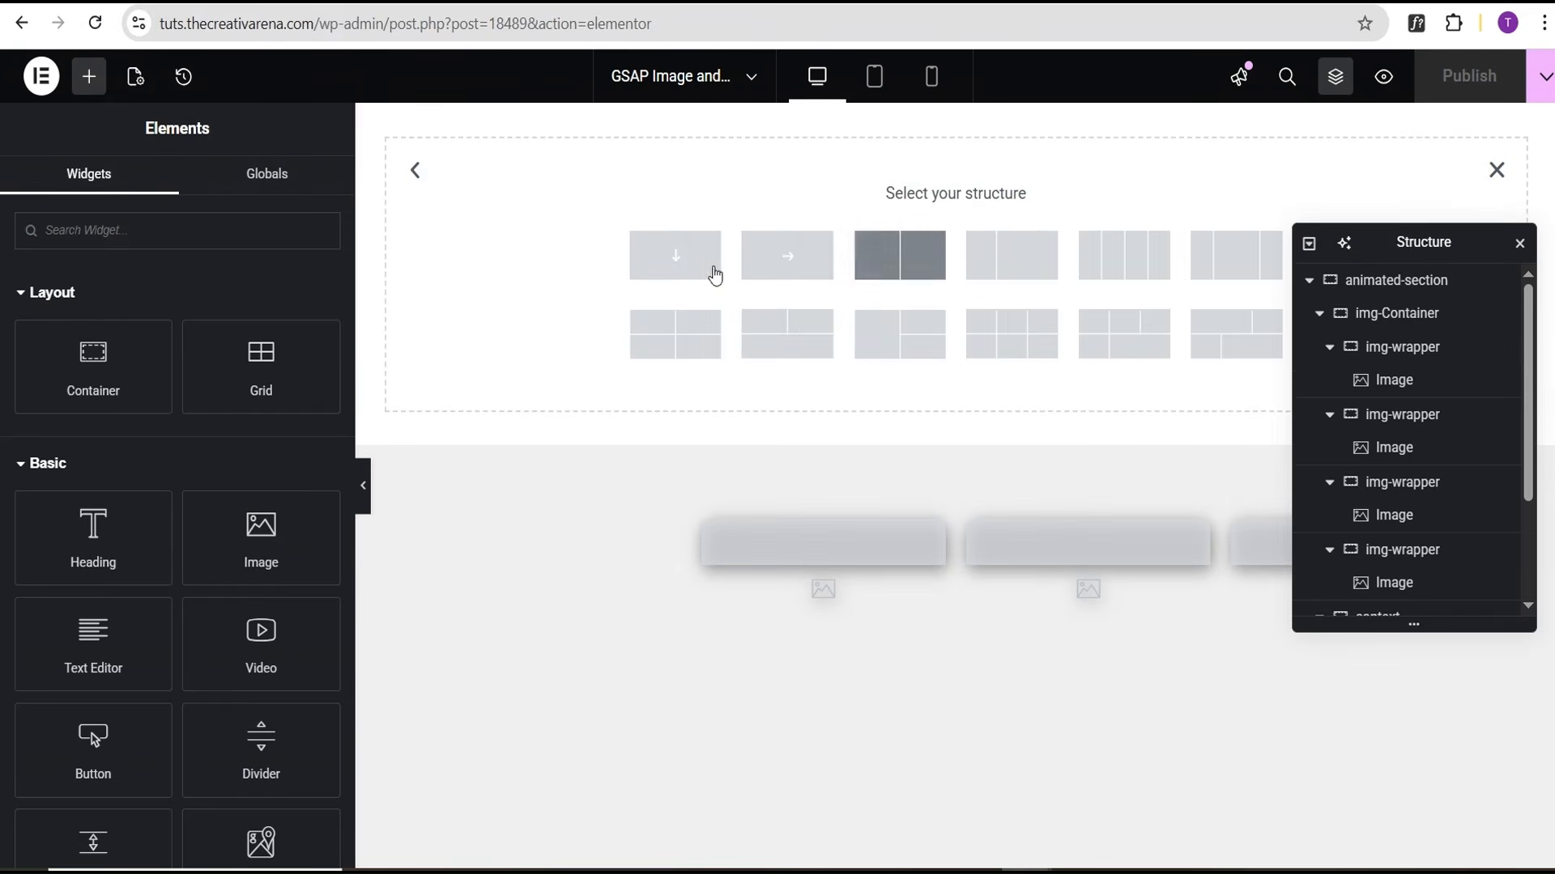
left_click(670, 260)
Set the new container's minimum height to 100 vh and publish the page
left_click(318, 487)
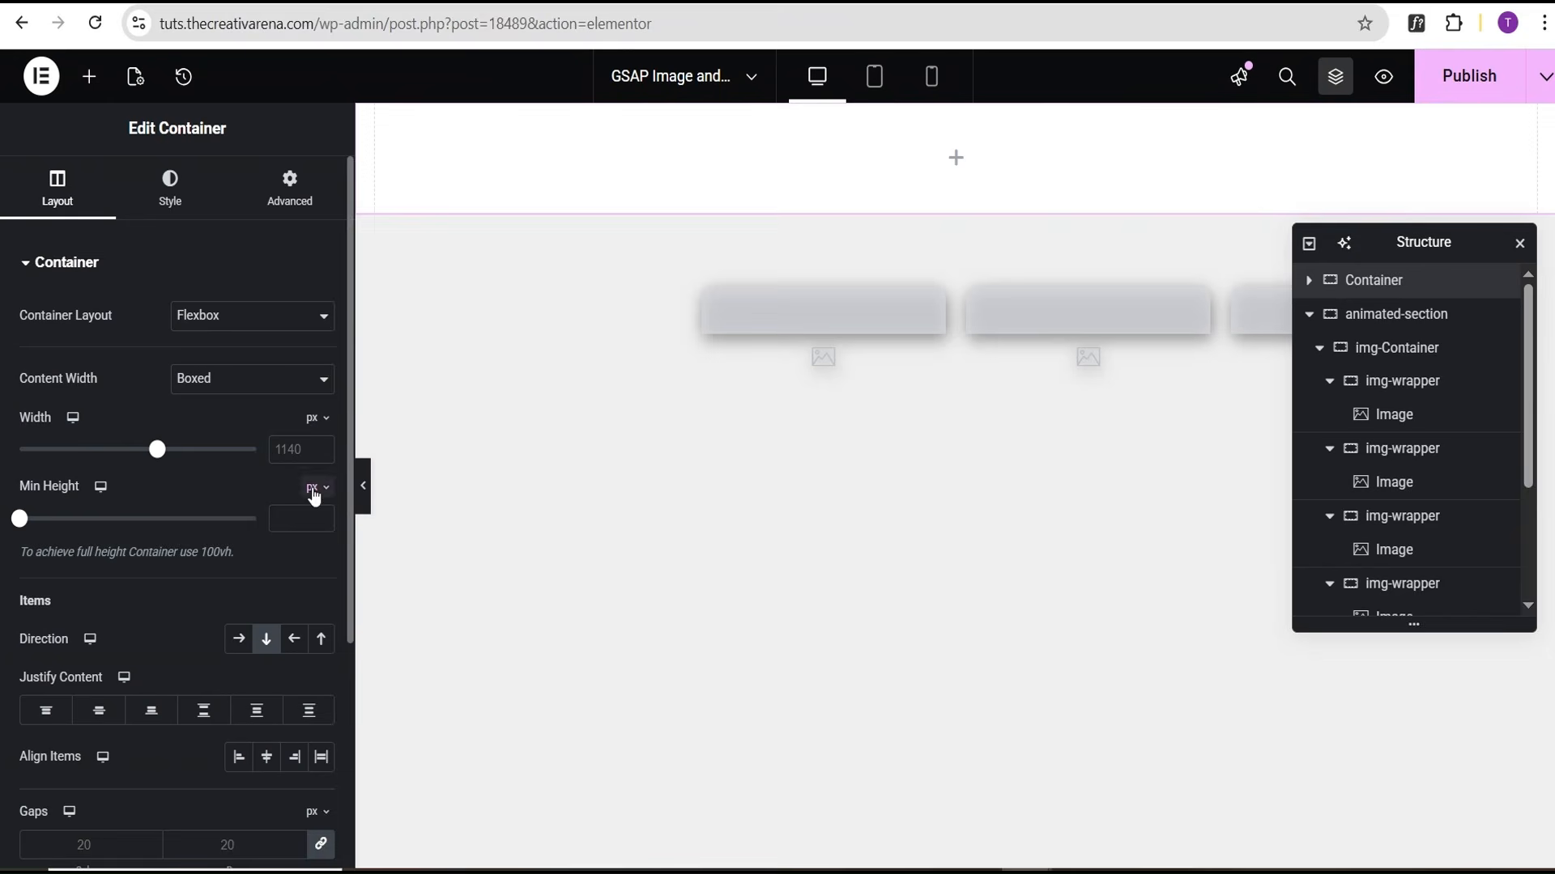
left_click(321, 585)
left_click_drag(19, 518, 313, 549)
left_click(1449, 98)
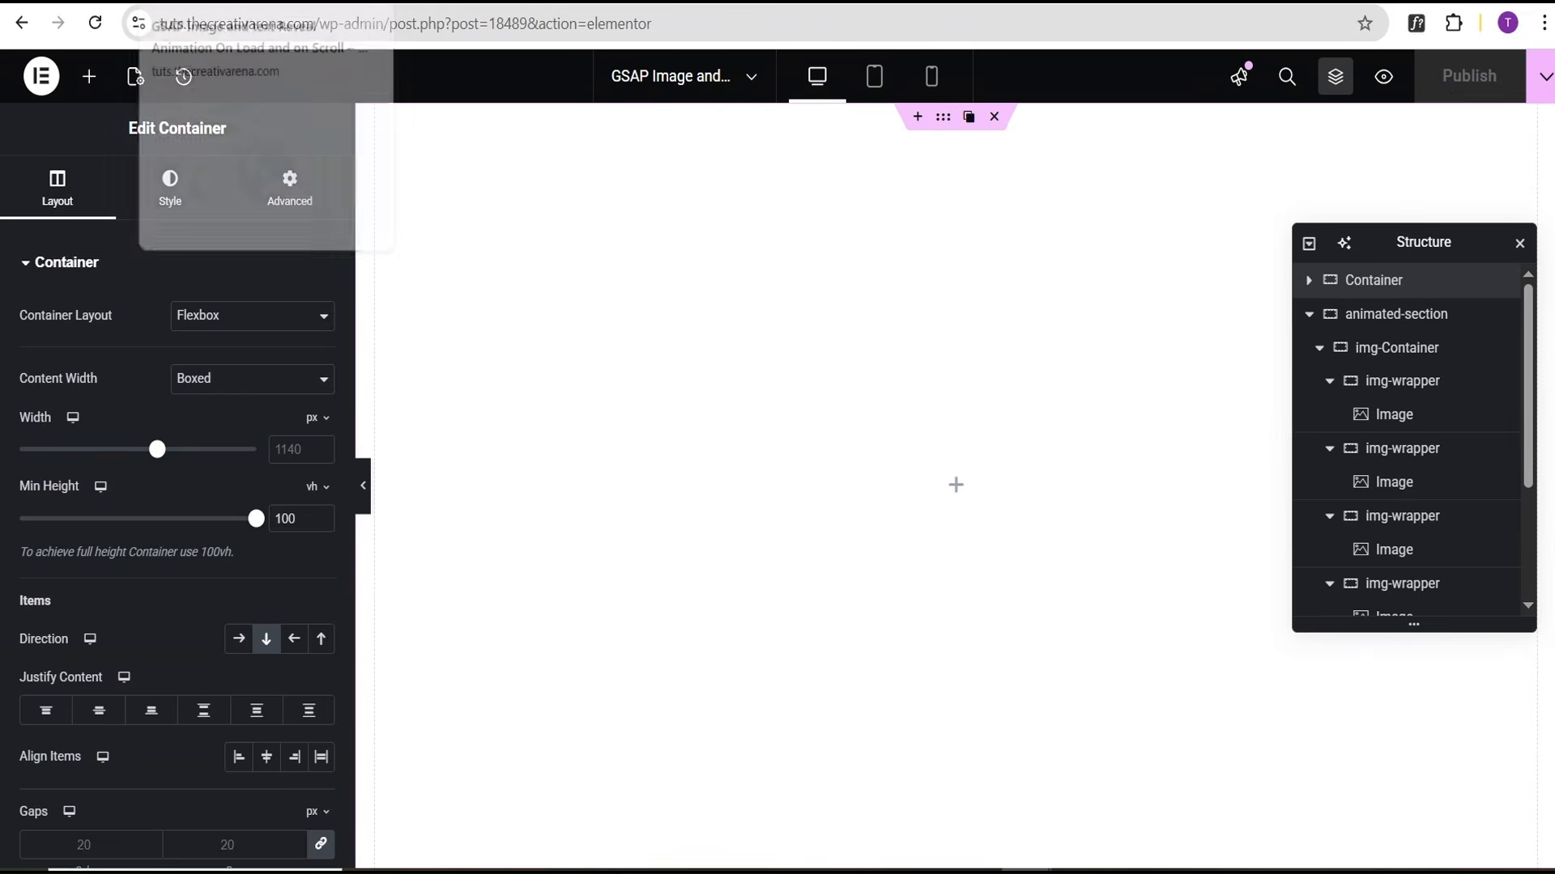
Reload the page preview and go down past the blank container to check the scroll-triggered reveal
left_click(165, 2)
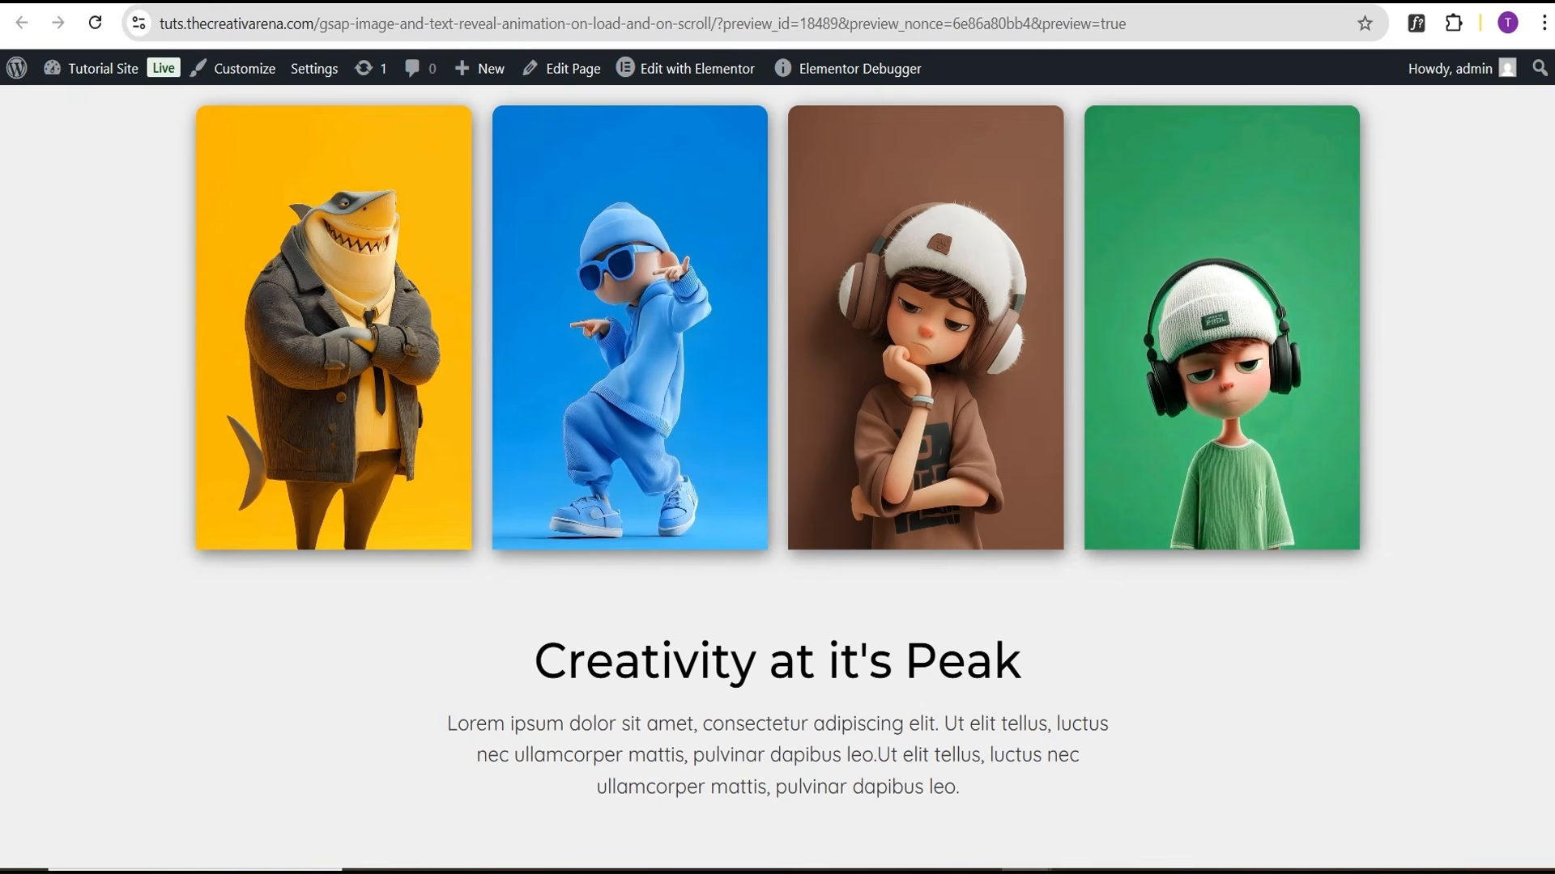
left_click(97, 30)
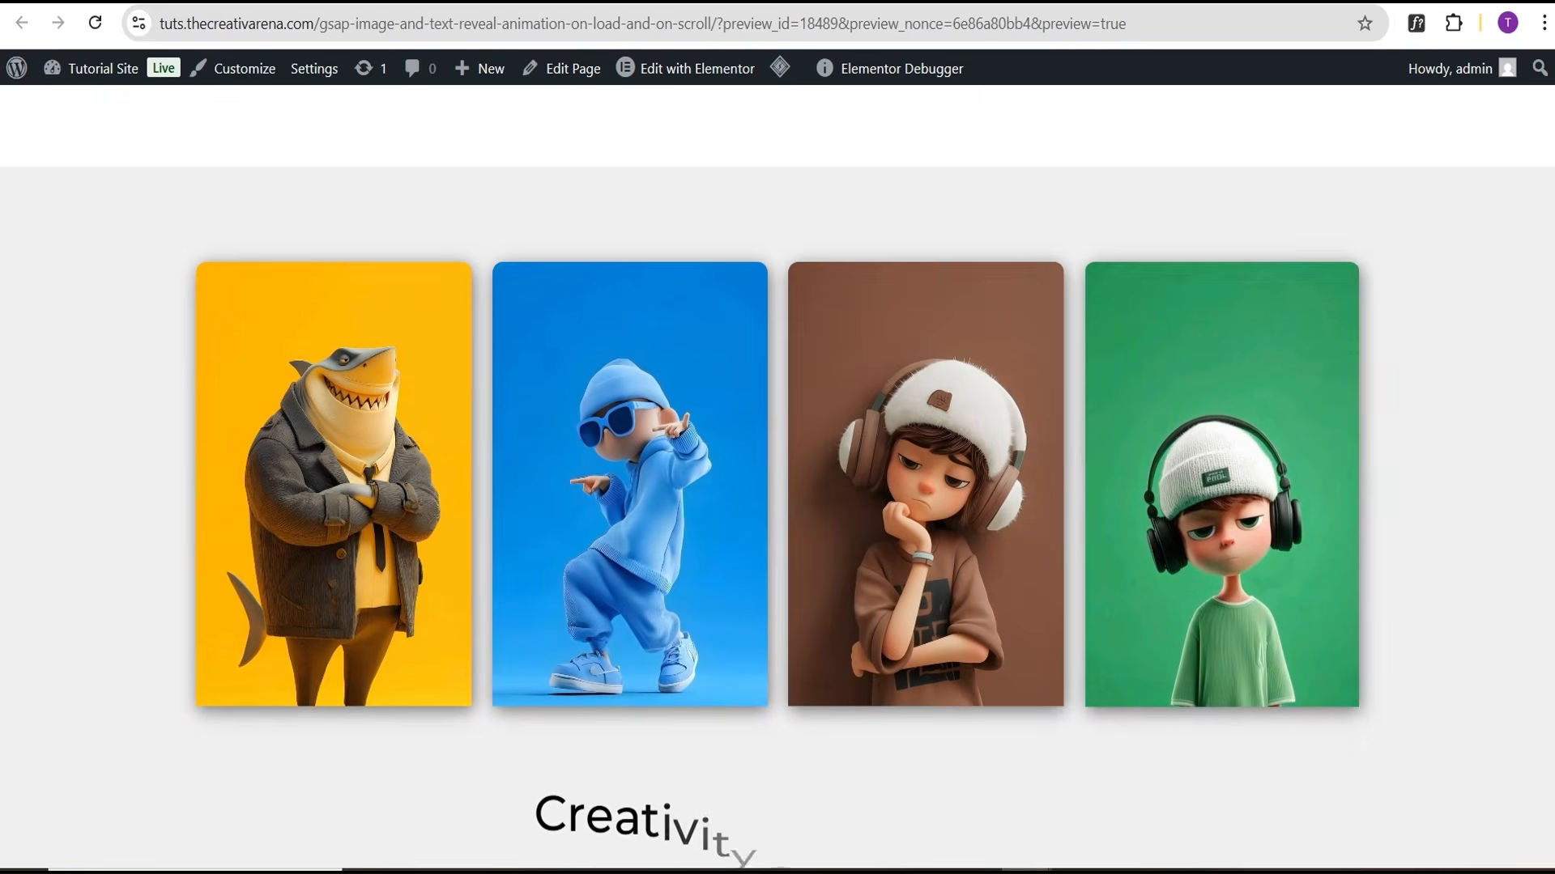
scroll(778, 429, "down", 2)
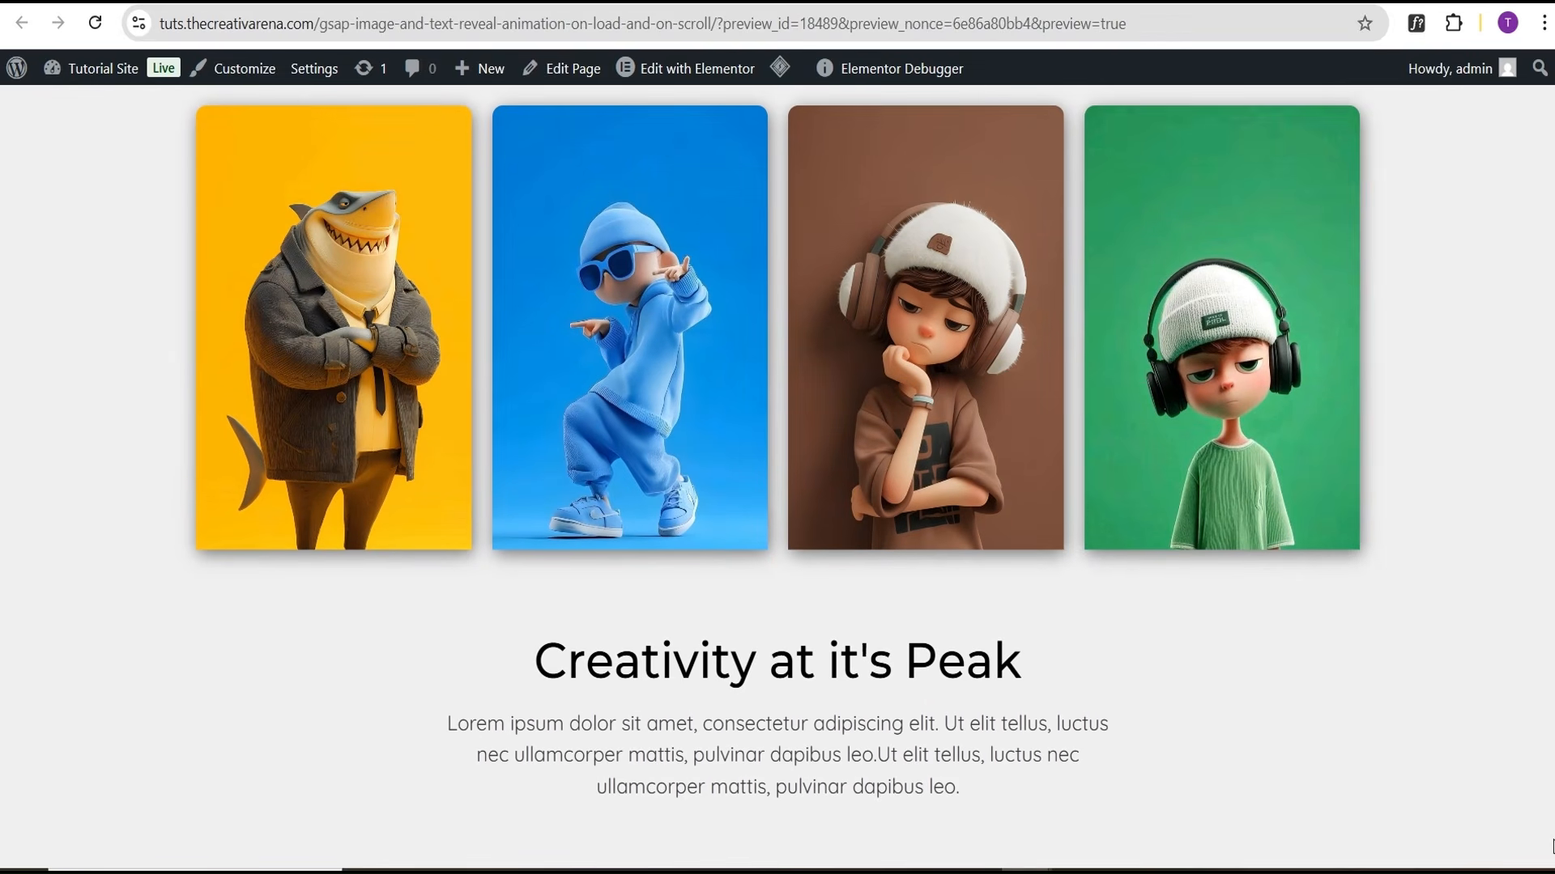